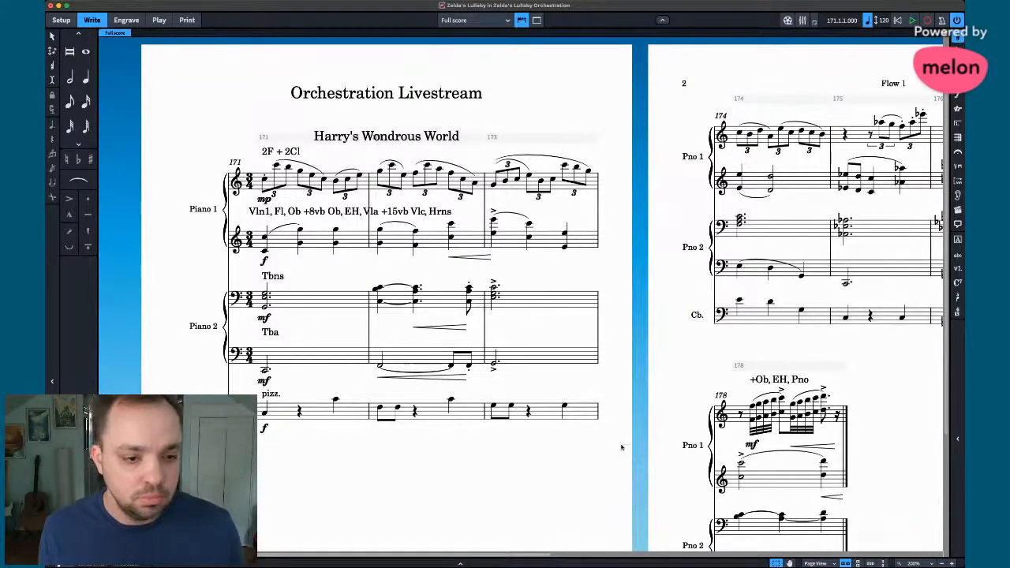
- Scroll through bars 174–178 on page 2, then across to the start of flow 2, Zelda's Lullaby
{"action": "scroll", "coordinate": [621, 453], "scroll_direction": "right", "scroll_amount": 10}
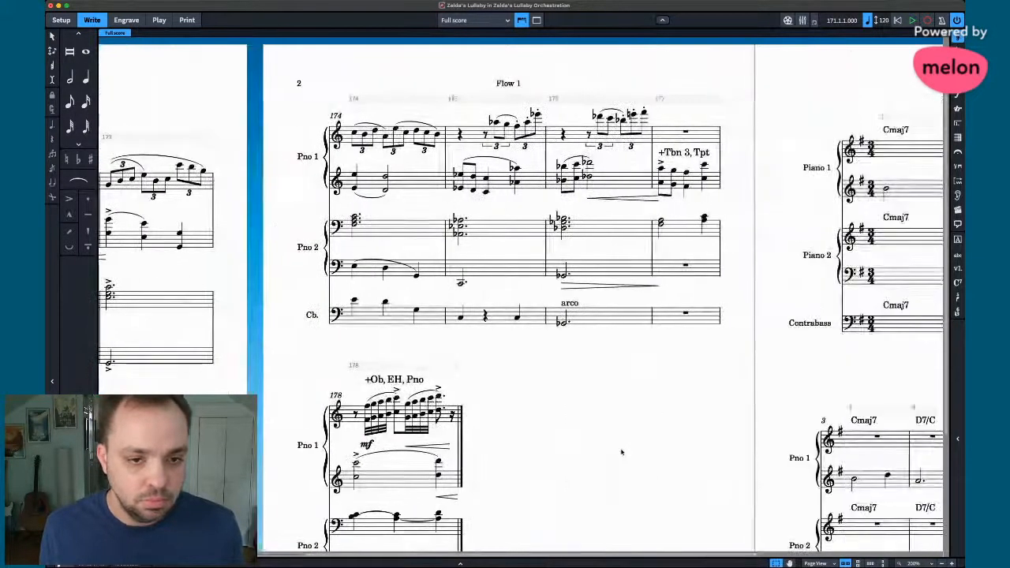
{"action": "scroll", "coordinate": [622, 451], "scroll_direction": "down", "scroll_amount": 2}
{"action": "scroll", "coordinate": [618, 406], "scroll_direction": "up", "scroll_amount": 1}
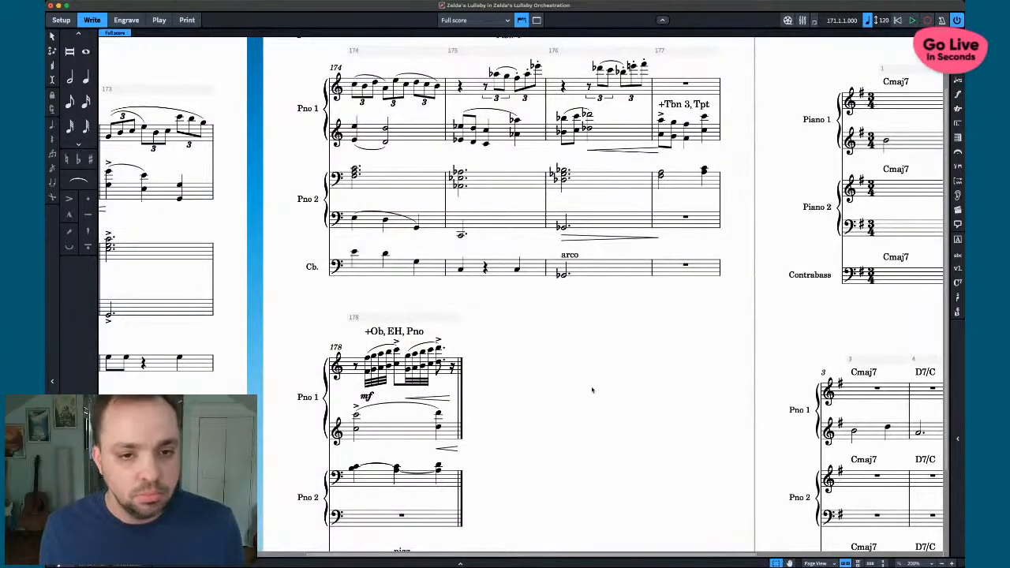
{"action": "scroll", "coordinate": [592, 390], "scroll_direction": "down", "scroll_amount": 2}
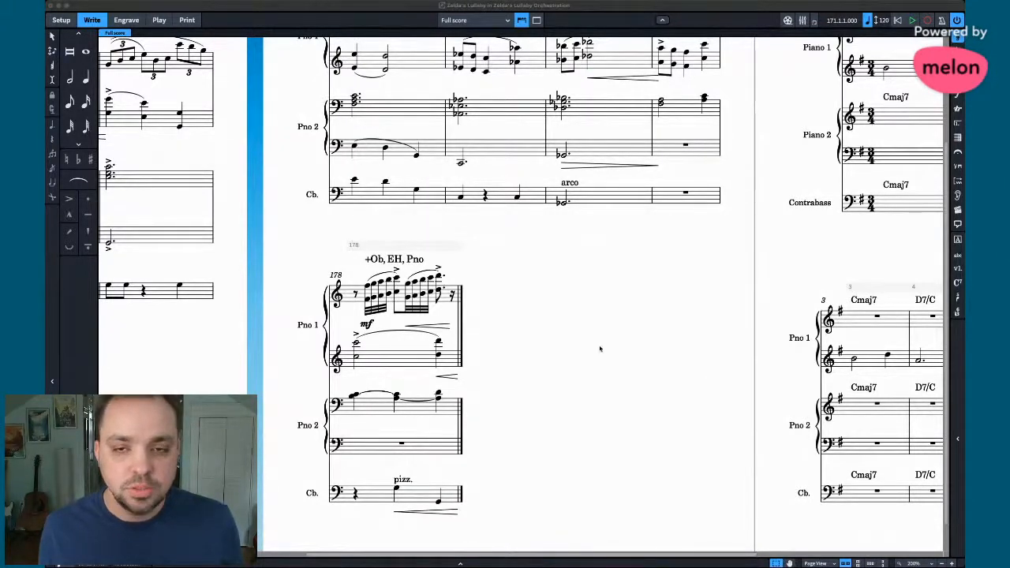
{"action": "scroll", "coordinate": [600, 349], "scroll_direction": "left", "scroll_amount": 2}
{"action": "scroll", "coordinate": [600, 349], "scroll_direction": "up", "scroll_amount": 3}
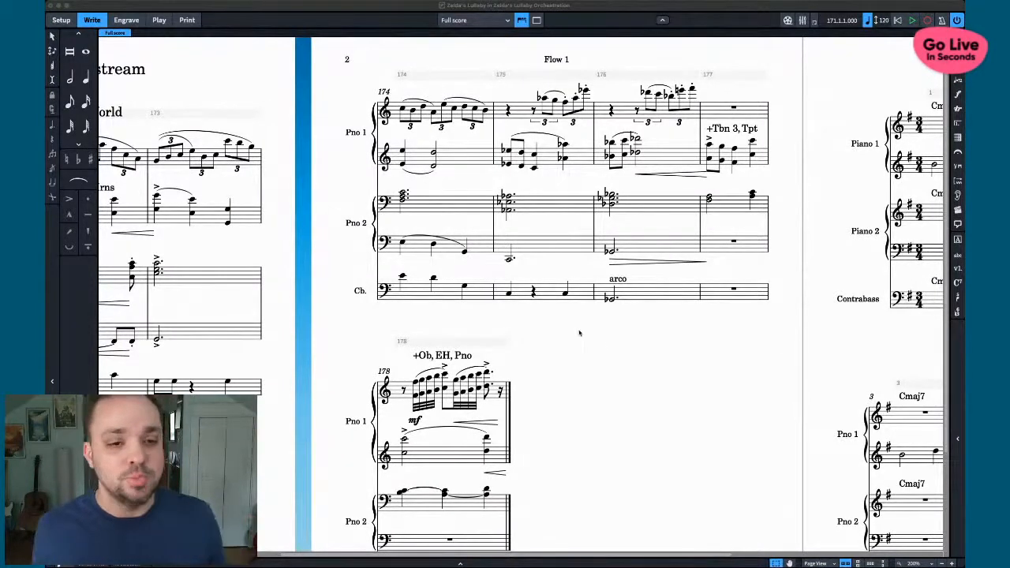
{"action": "left_click", "coordinate": [584, 338]}
{"action": "scroll", "coordinate": [594, 343], "scroll_direction": "right", "scroll_amount": 10}
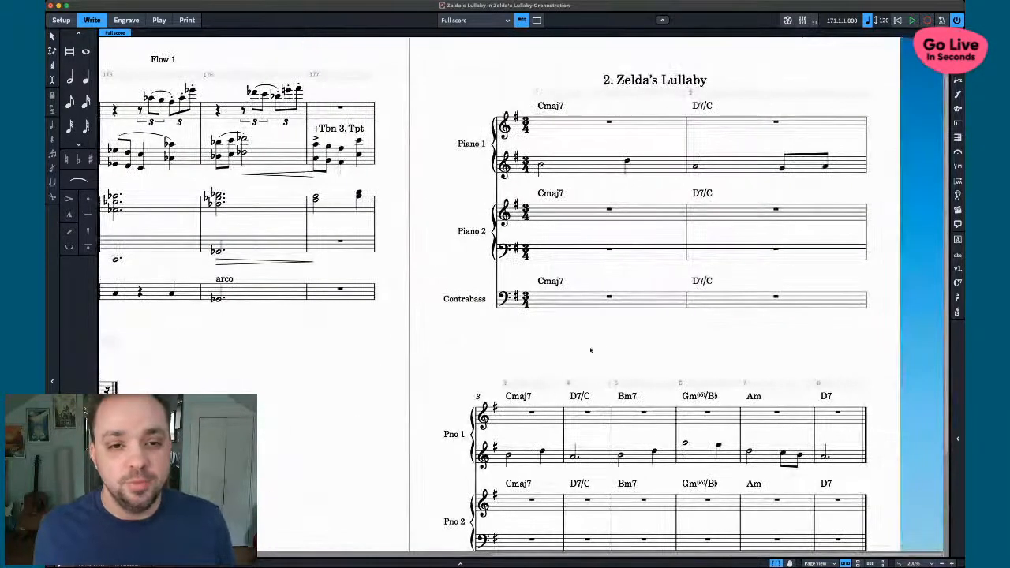
- Switch to Galley View, zoom in, and compare bars 171–178 with Zelda's Lullaby bars 1–8
{"action": "key", "text": "super+alt+2"}
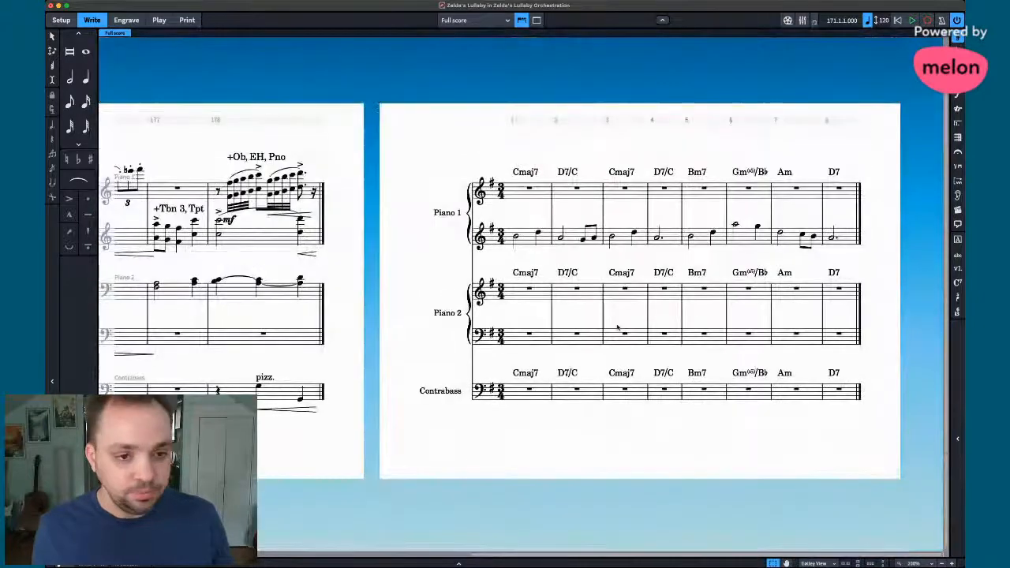
{"action": "key", "text": "z"}
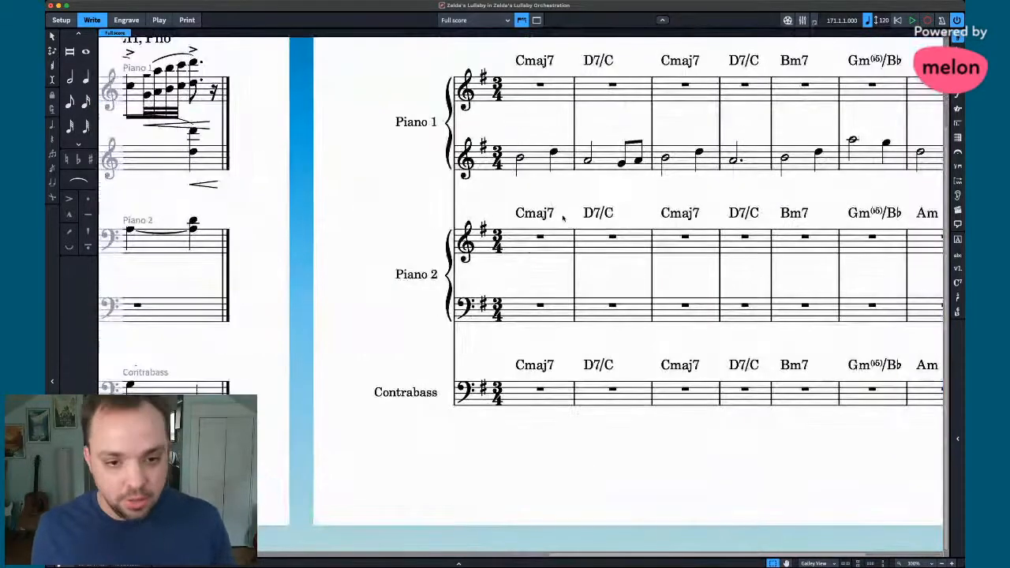
{"action": "key", "text": "super+alt+1"}
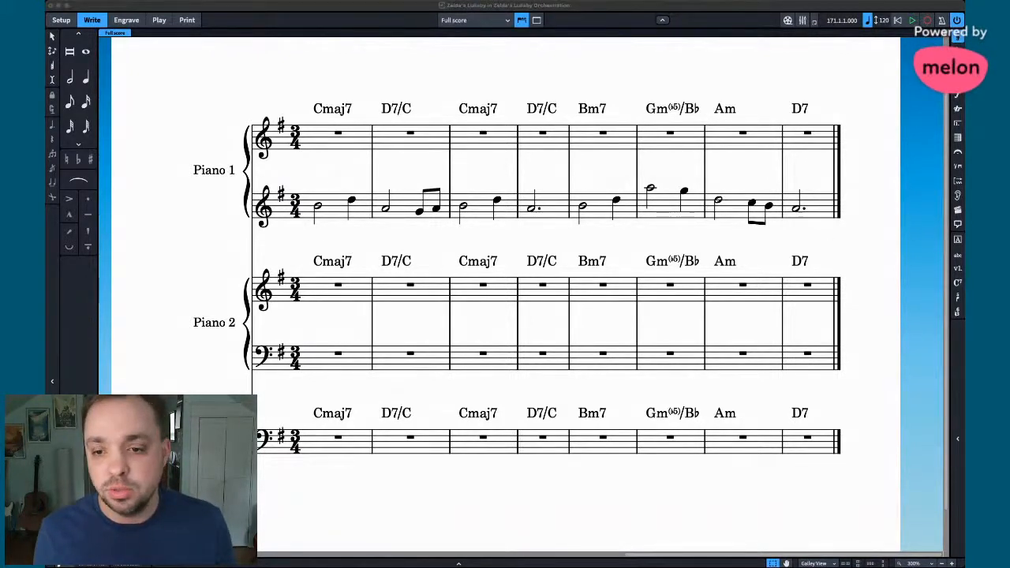
{"action": "left_click", "coordinate": [511, 84]}
{"action": "scroll", "coordinate": [457, 233], "scroll_direction": "left", "scroll_amount": 15}
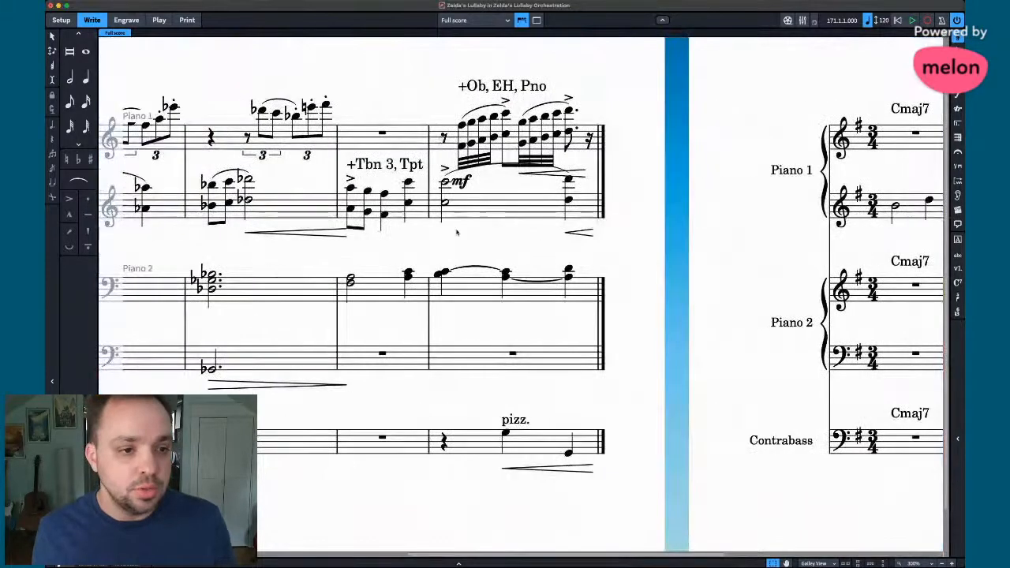
{"action": "scroll", "coordinate": [456, 232], "scroll_direction": "left", "scroll_amount": 5}
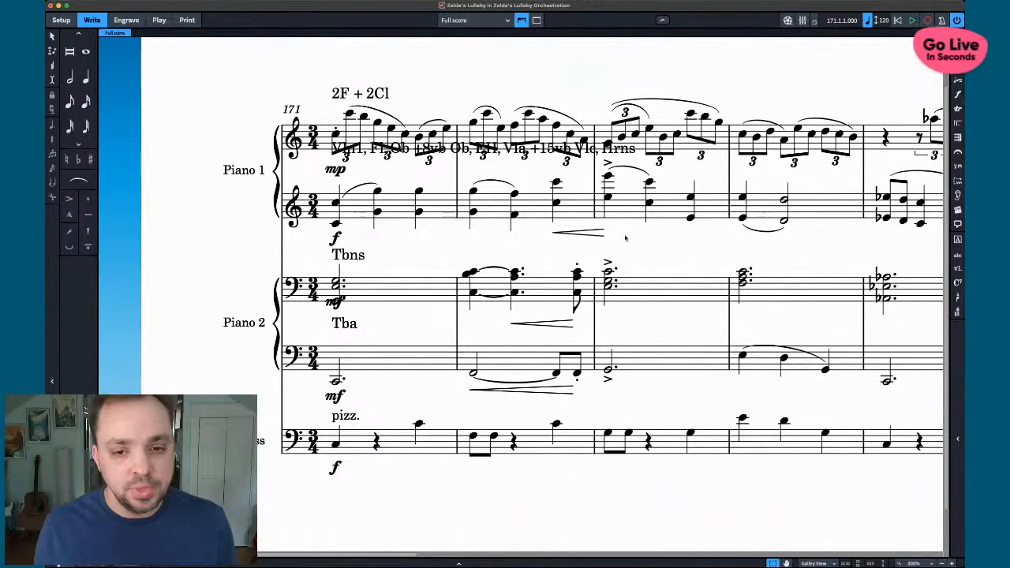
{"action": "scroll", "coordinate": [625, 237], "scroll_direction": "right", "scroll_amount": 5}
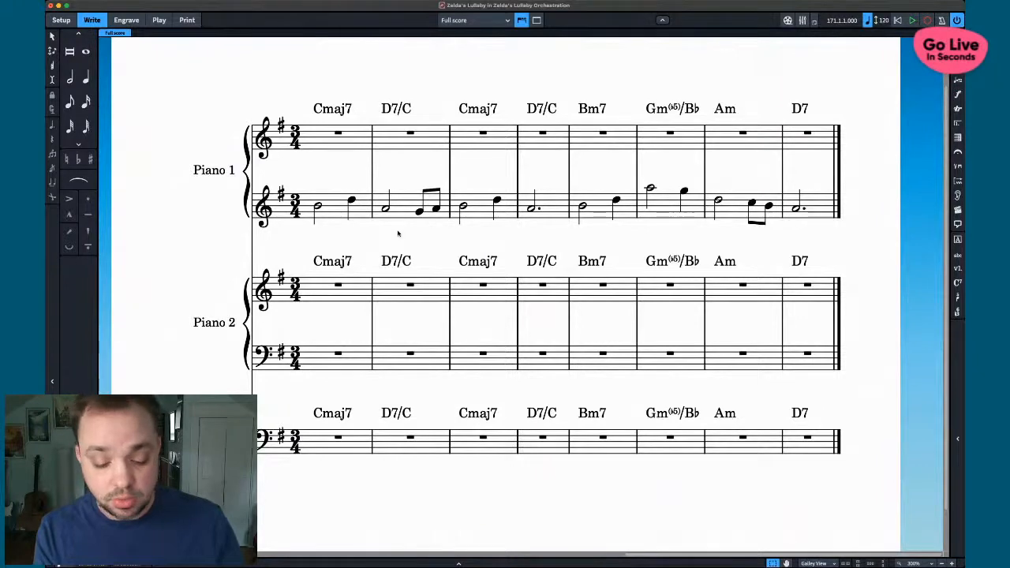
- Select all of Zelda's Lullaby and transpose it to D major, so chords start Gmaj7, A7/G
{"action": "key", "text": "super+a"}
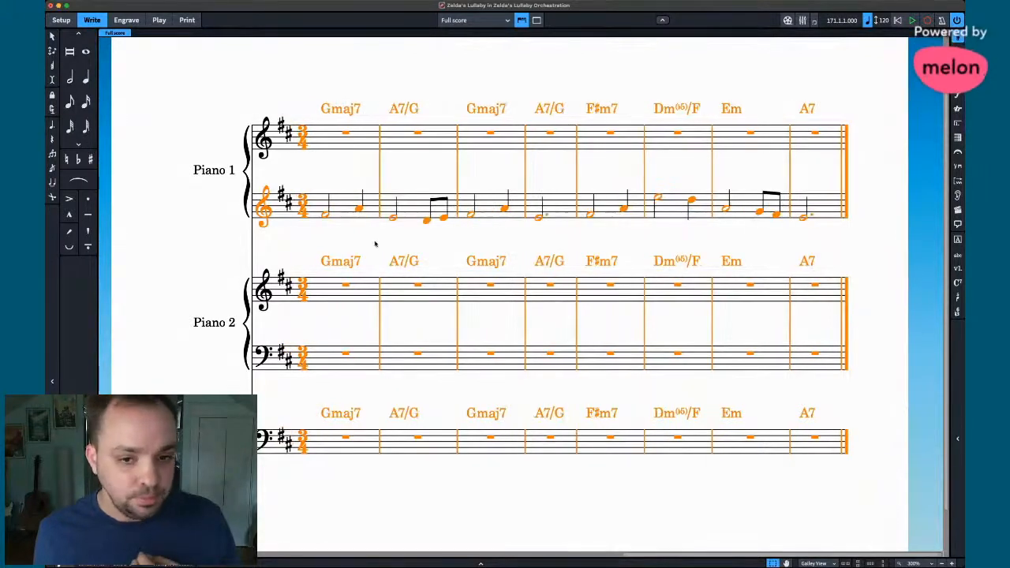
{"action": "left_click", "coordinate": [375, 243]}
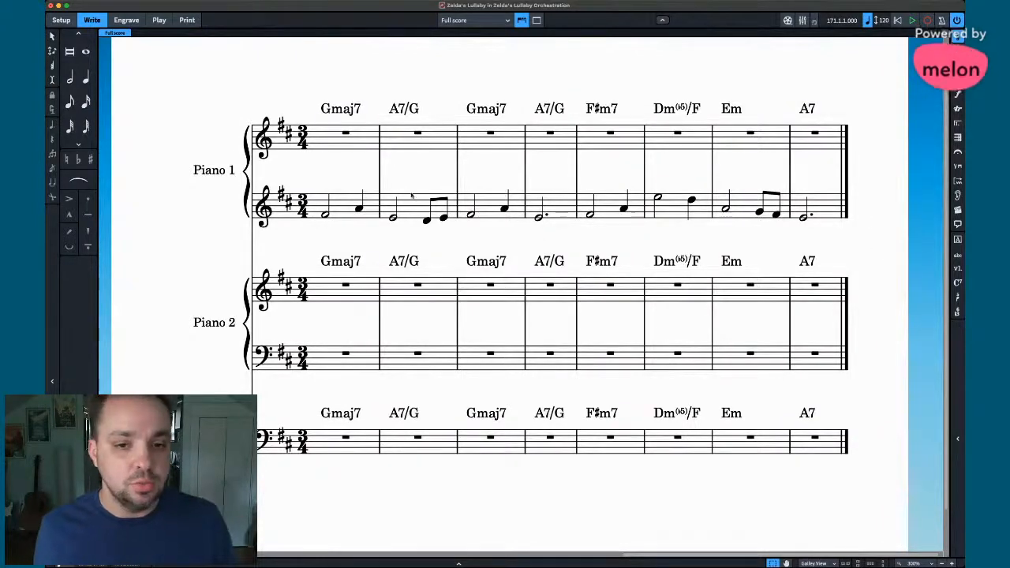
{"action": "scroll", "coordinate": [780, 384], "scroll_direction": "left", "scroll_amount": 10}
{"action": "scroll", "coordinate": [521, 284], "scroll_direction": "left", "scroll_amount": 15}
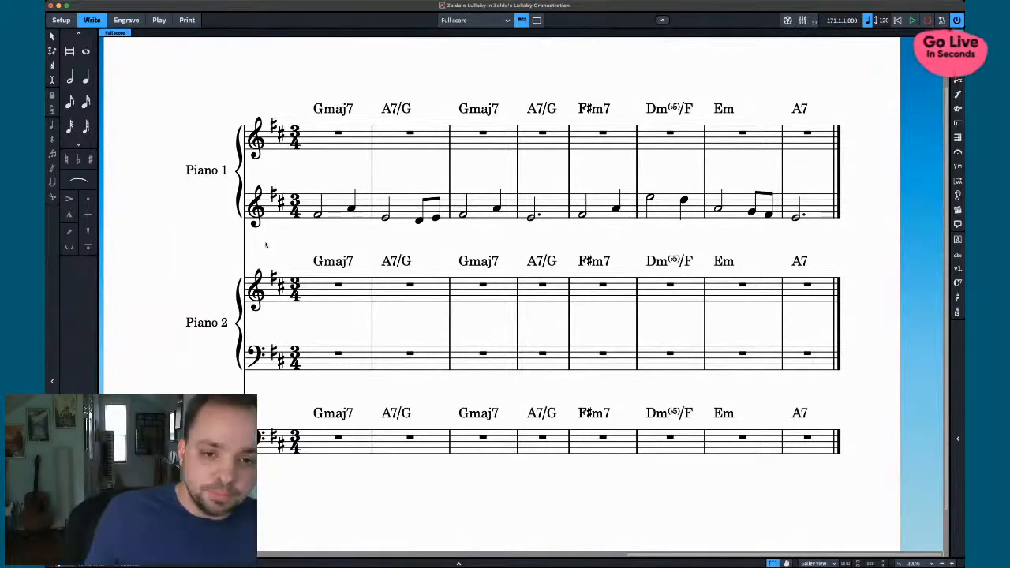
- Zoom out and slur the Piano 1 lower-staff melody notes in bars 1, 2 and 3
{"action": "scroll", "coordinate": [291, 258], "scroll_direction": "left", "scroll_amount": 10}
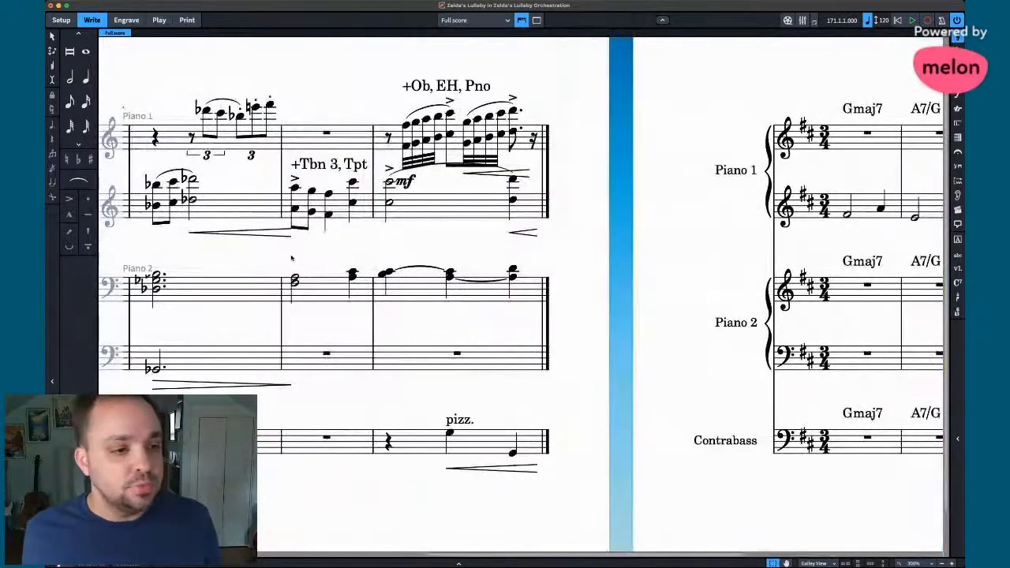
{"action": "scroll", "coordinate": [290, 257], "scroll_direction": "left", "scroll_amount": 10}
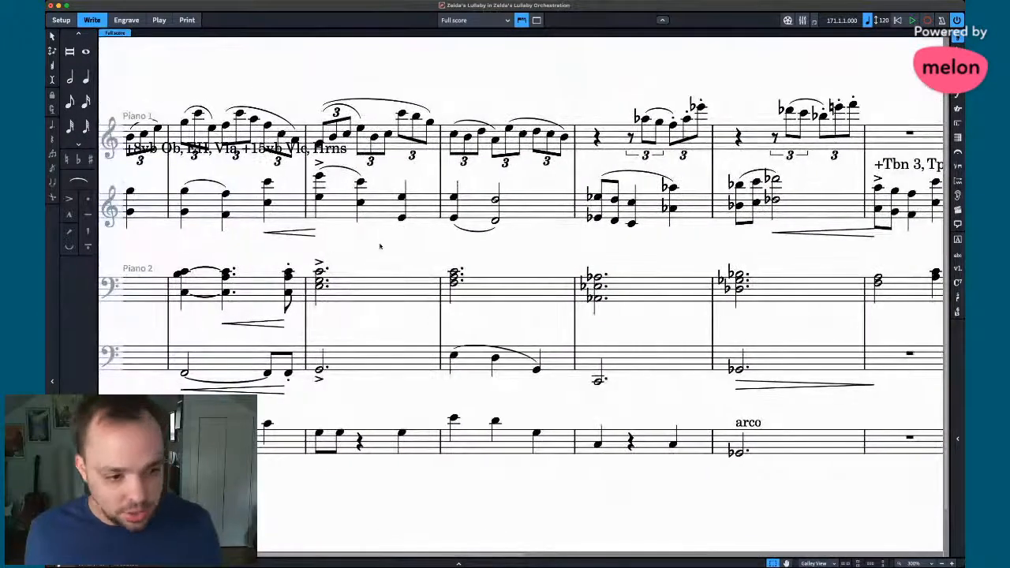
{"action": "key", "text": "x"}
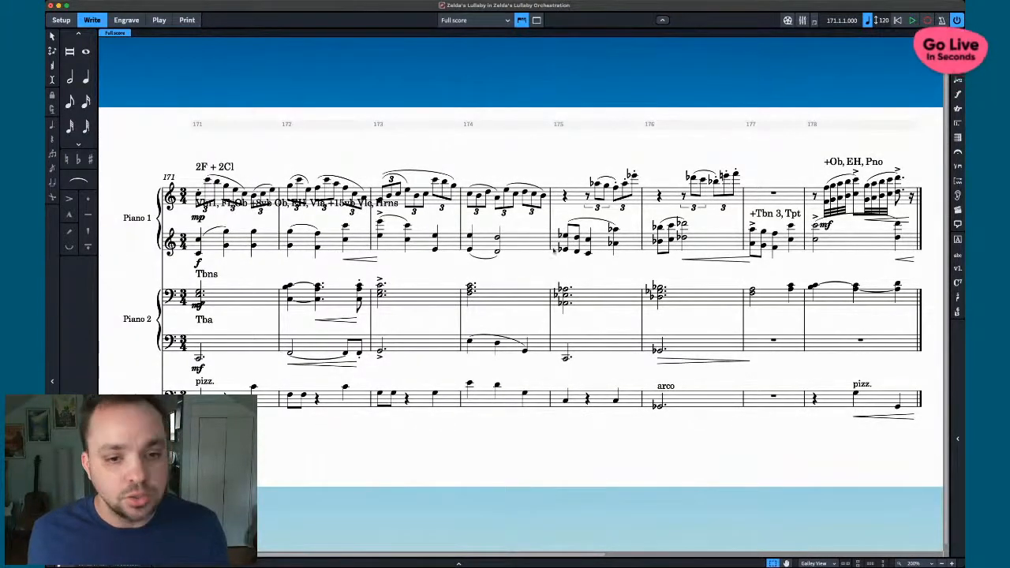
{"action": "scroll", "coordinate": [633, 269], "scroll_direction": "right", "scroll_amount": 10}
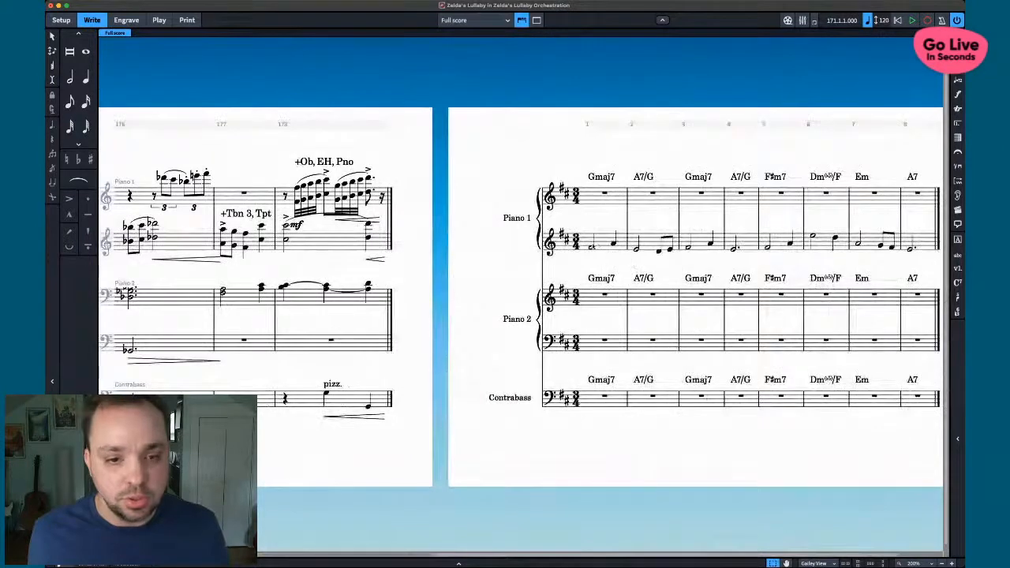
{"action": "left_click", "coordinate": [602, 247]}
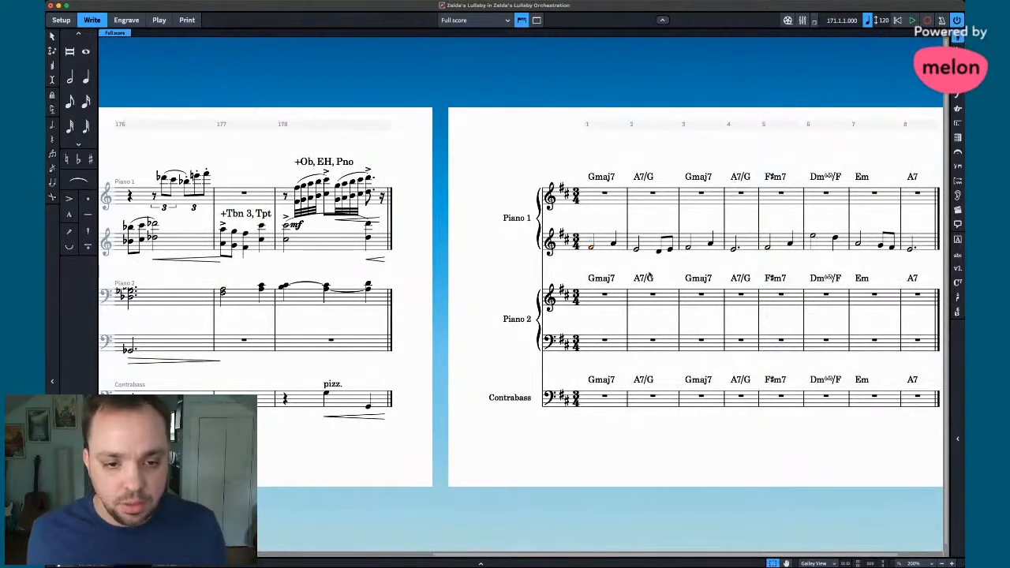
{"action": "key", "text": "s"}
{"action": "left_click", "coordinate": [654, 254]}
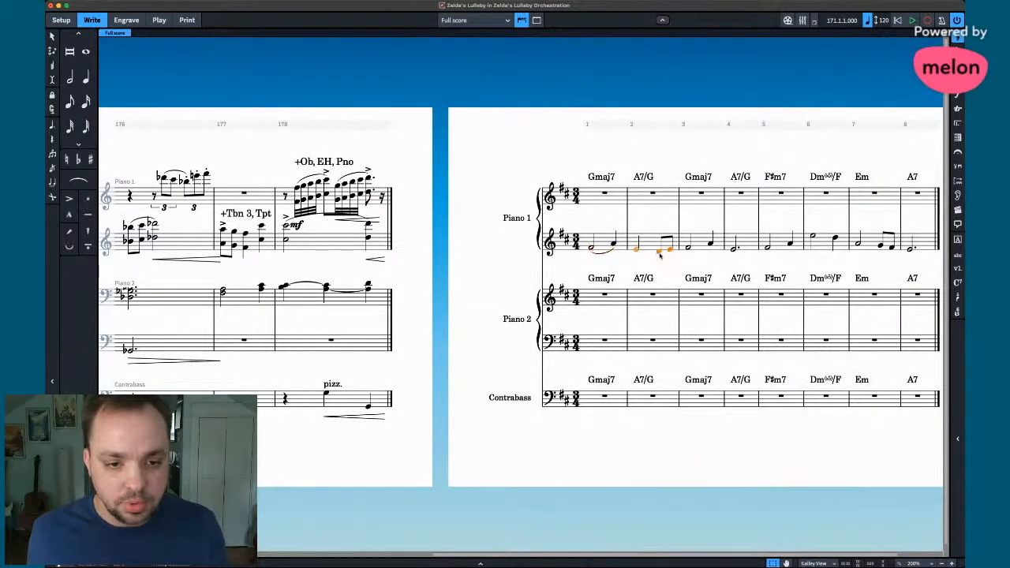
{"action": "key", "text": "s"}
{"action": "left_click", "coordinate": [702, 245]}
{"action": "key", "text": "s"}
- Slur the Piano 1 melody notes in bars 5 and 6
{"action": "left_click", "coordinate": [788, 245]}
{"action": "key", "text": "s"}
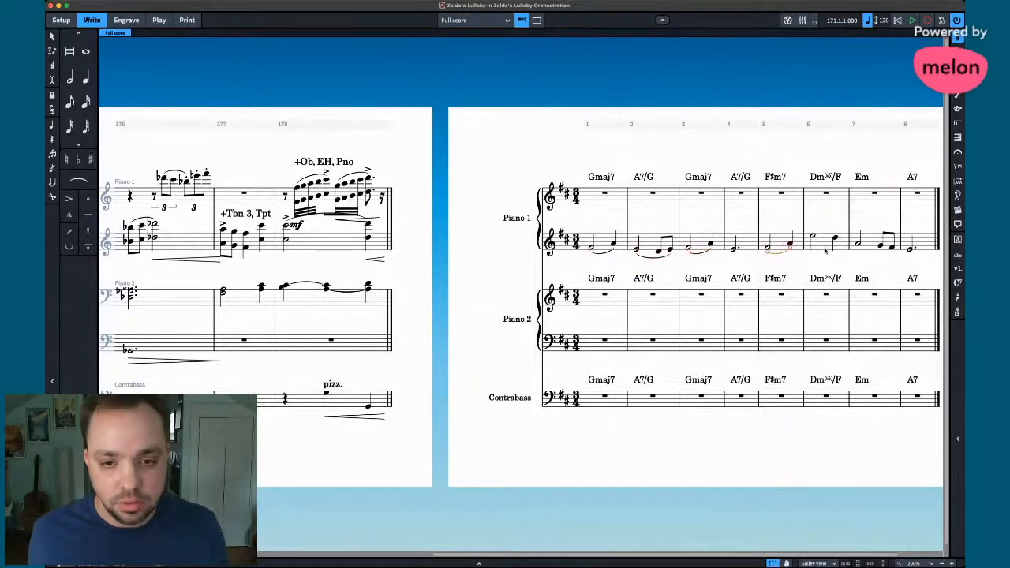
{"action": "left_click", "coordinate": [825, 241]}
{"action": "key", "text": "s"}
{"action": "left_click", "coordinate": [883, 246]}
{"action": "key", "text": "Escape"}
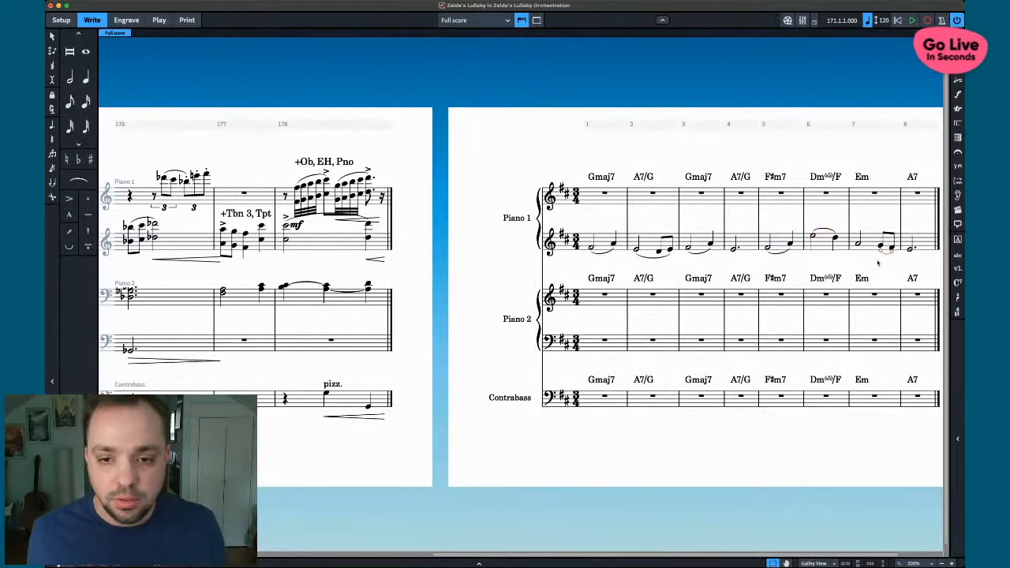
{"action": "scroll", "coordinate": [590, 200], "scroll_direction": "left", "scroll_amount": 6}
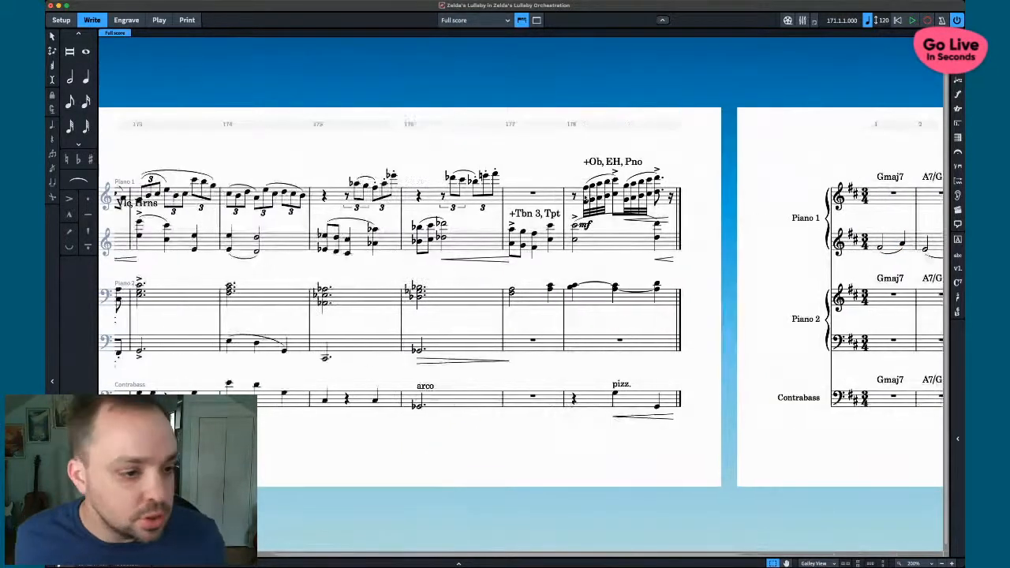
{"action": "scroll", "coordinate": [591, 200], "scroll_direction": "right", "scroll_amount": 5}
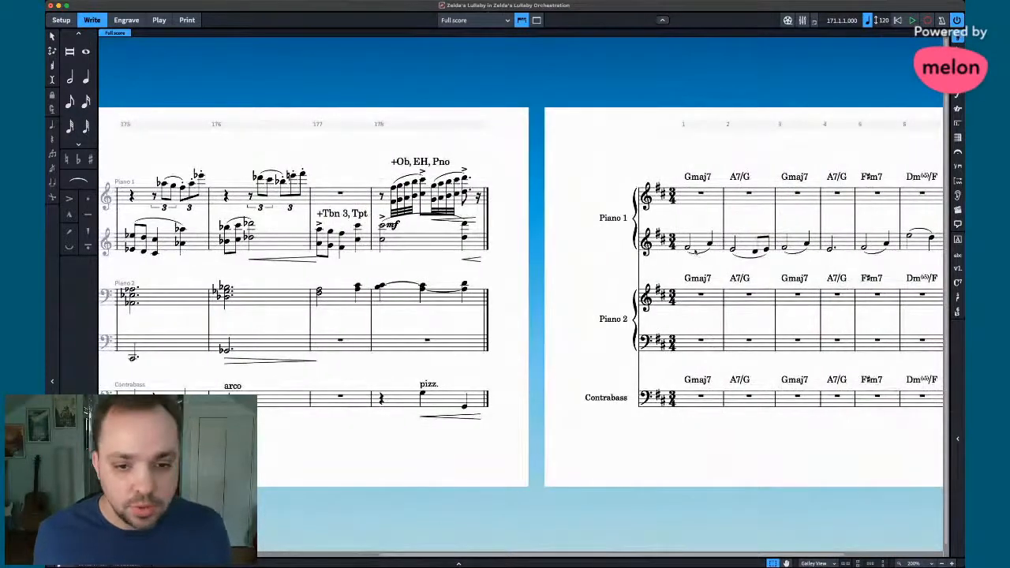
- Mark the first Piano 1 melody notes in bar 1 forte
{"action": "left_click", "coordinate": [686, 247]}
{"action": "key", "text": "shift+d"}
{"action": "type", "text": "f"}
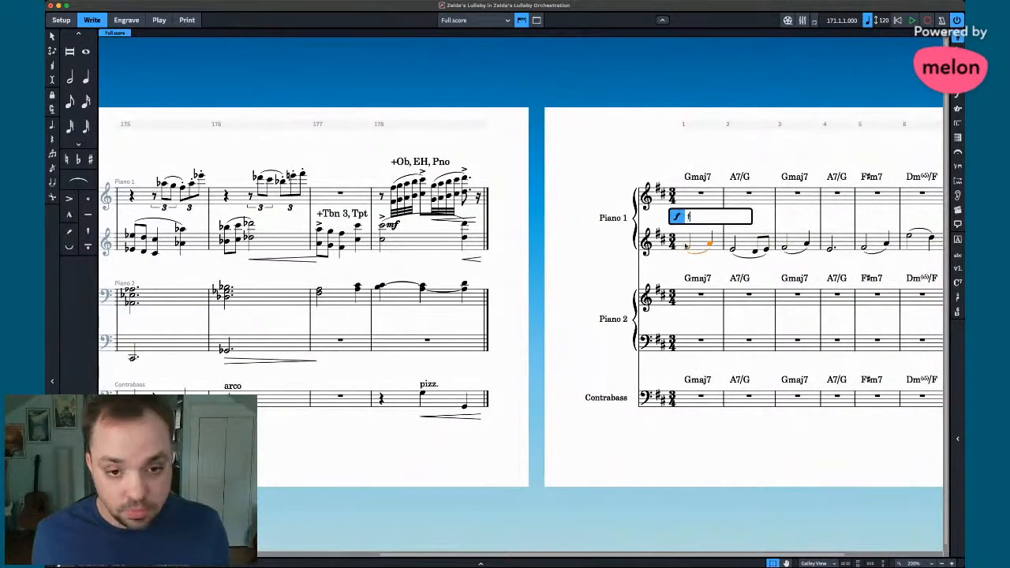
{"action": "key", "text": "Return"}
{"action": "scroll", "coordinate": [615, 242], "scroll_direction": "right", "scroll_amount": 4}
{"action": "scroll", "coordinate": [615, 242], "scroll_direction": "left", "scroll_amount": 6}
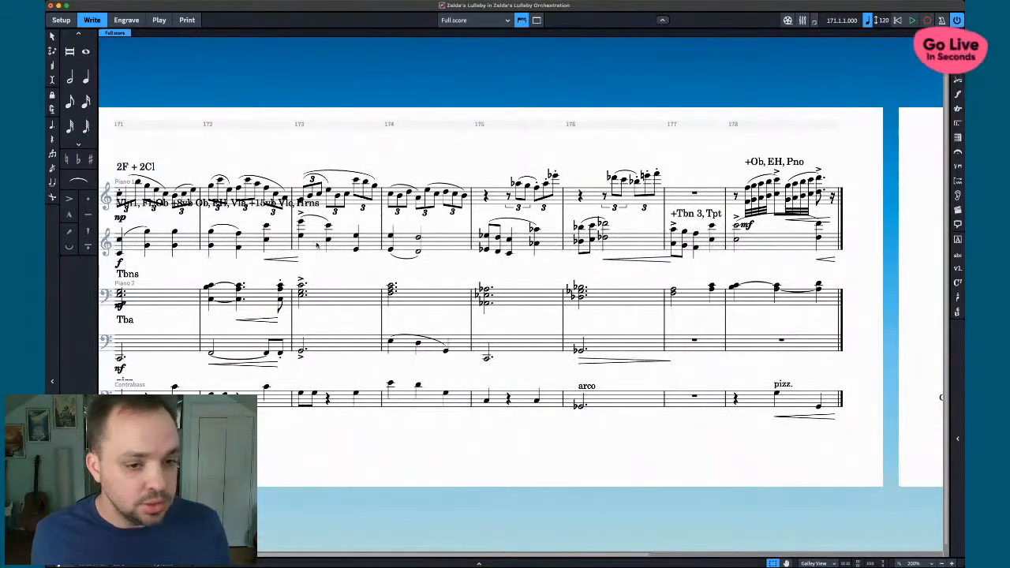
{"action": "scroll", "coordinate": [492, 259], "scroll_direction": "right", "scroll_amount": 5}
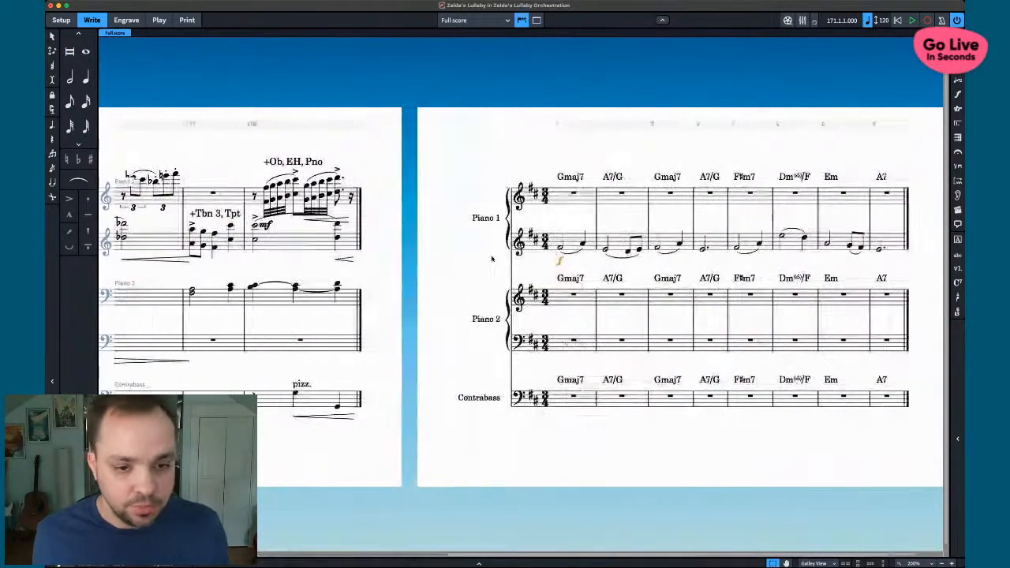
- Add hairpins under the Piano 1 melody notes in bars 3 and 6
{"action": "left_click", "coordinate": [661, 242]}
{"action": "key", "text": "s"}
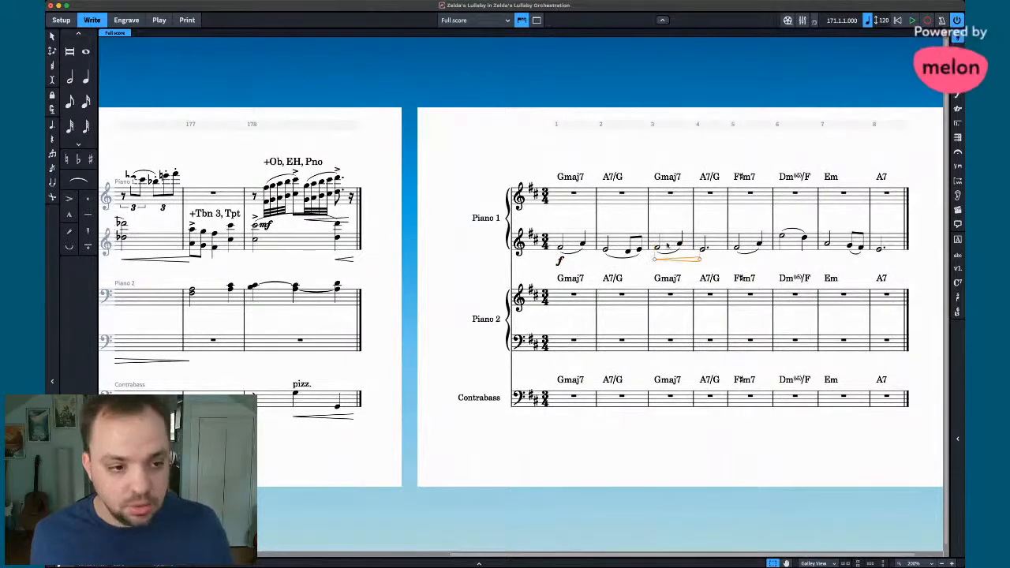
{"action": "left_click", "coordinate": [787, 248]}
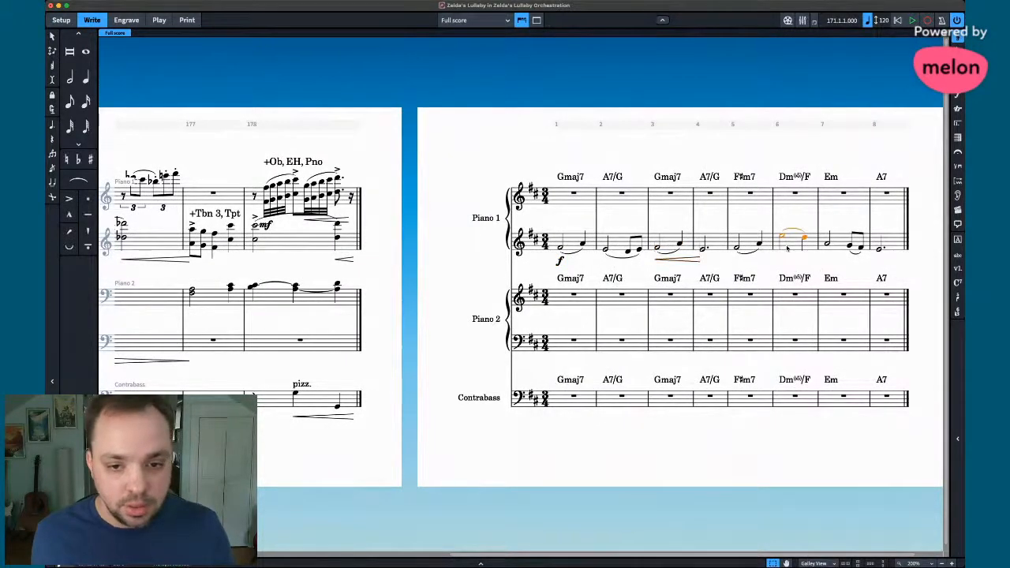
{"action": "key", "text": "s"}
- Mark bar 5 forte and add a hairpin under the final note of bar 8
{"action": "left_click", "coordinate": [736, 250]}
{"action": "key", "text": "shift+d"}
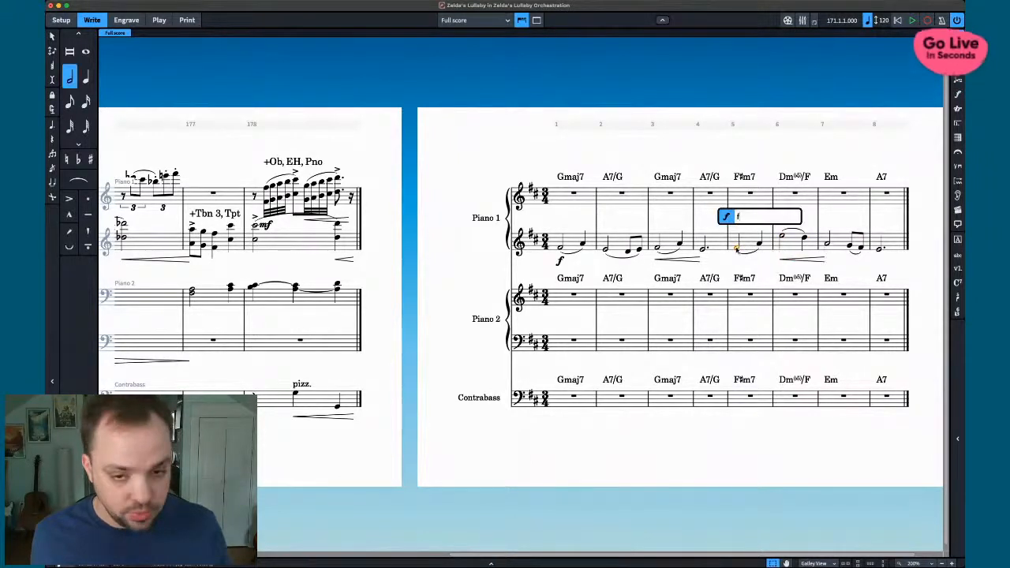
{"action": "type", "text": "f"}
{"action": "key", "text": "Return"}
{"action": "left_click", "coordinate": [885, 248]}
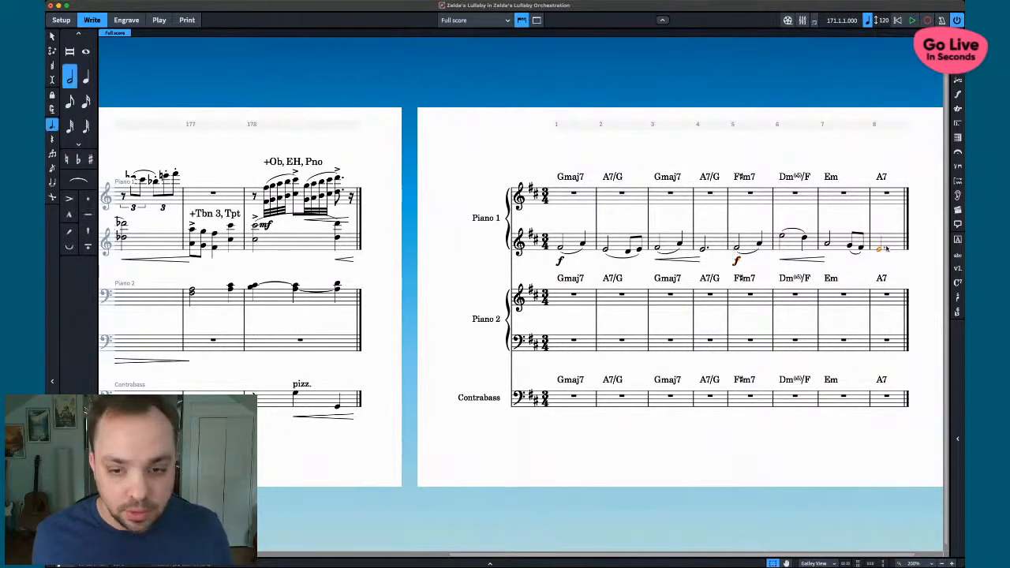
{"action": "key", "text": "shift+comma"}
{"action": "left_click", "coordinate": [841, 259]}
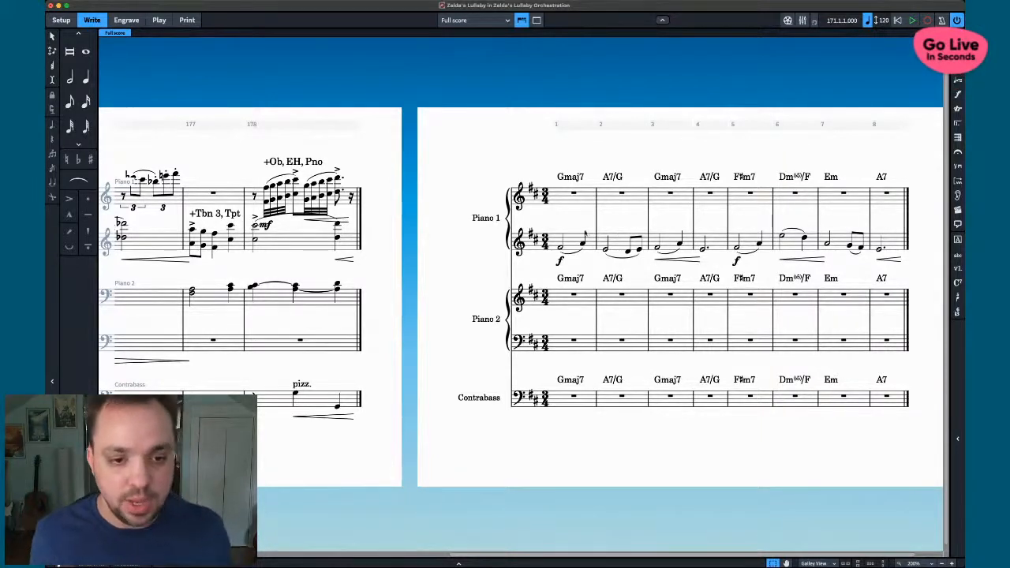
- Inspect the 2F + 2Cl instrumentation text at bar 171, then return to galley layout
{"action": "scroll", "coordinate": [601, 292], "scroll_direction": "right", "scroll_amount": 2}
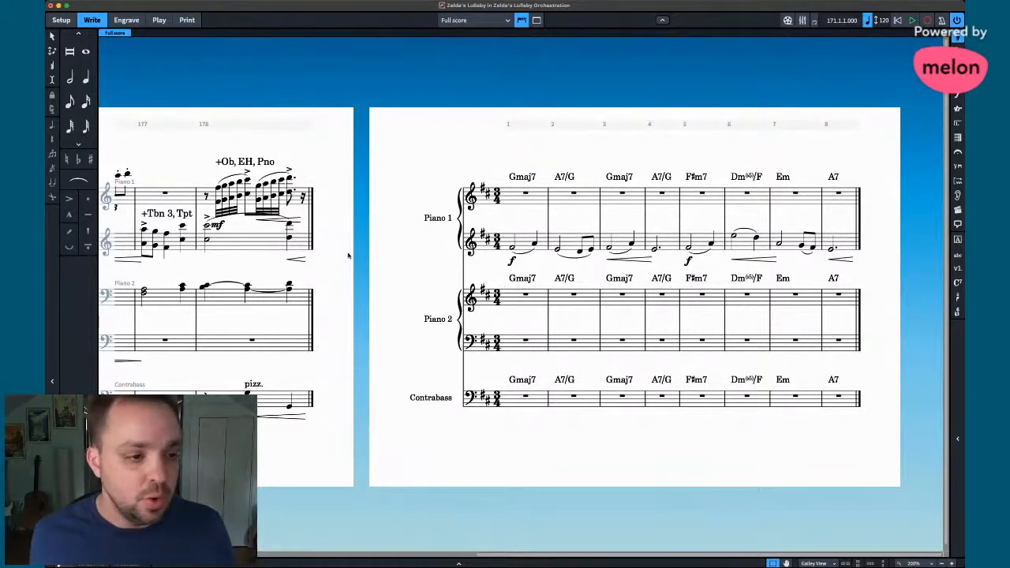
{"action": "scroll", "coordinate": [348, 255], "scroll_direction": "left", "scroll_amount": 10}
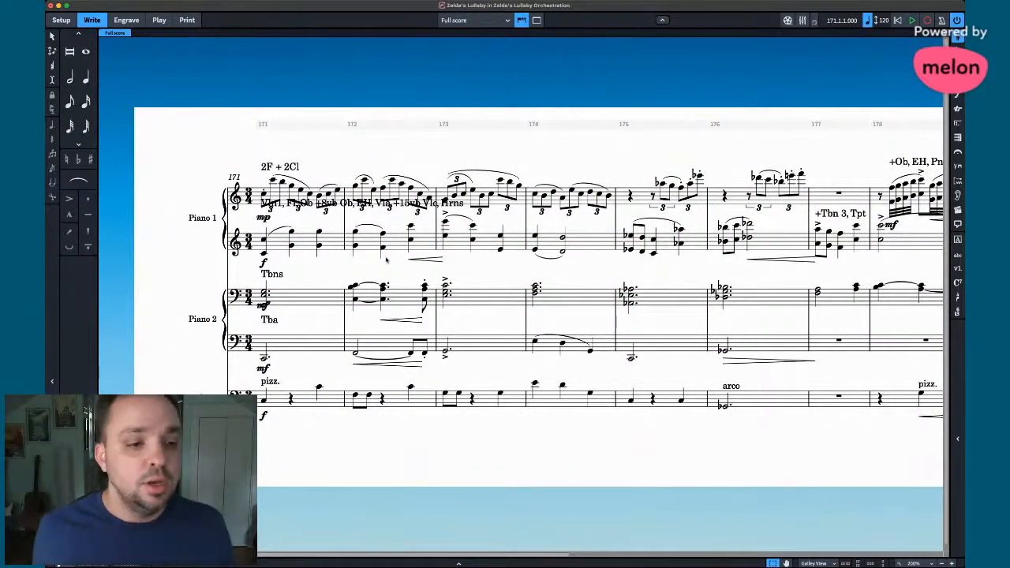
{"action": "scroll", "coordinate": [387, 261], "scroll_direction": "right", "scroll_amount": 10}
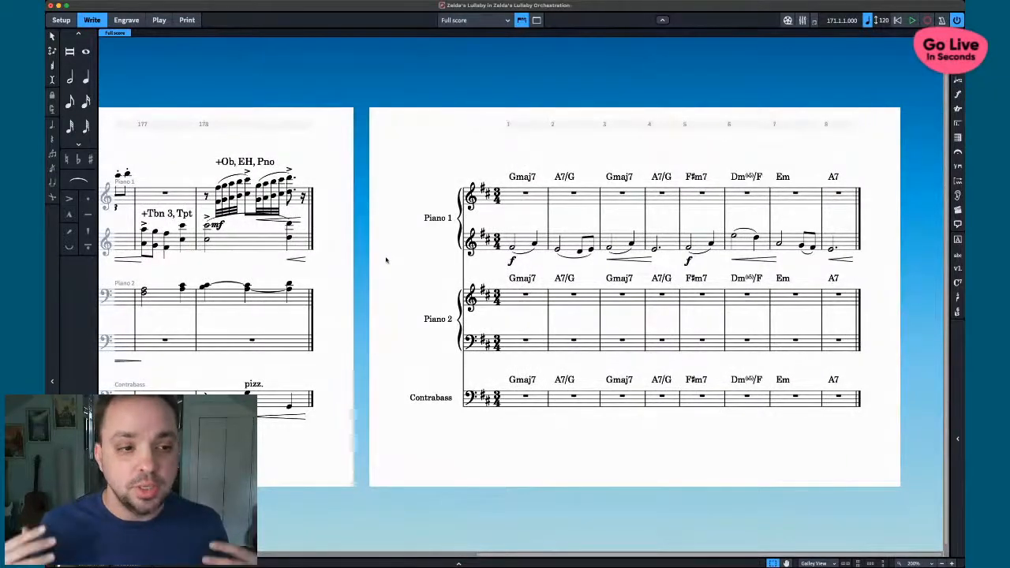
{"action": "scroll", "coordinate": [387, 260], "scroll_direction": "left", "scroll_amount": 10}
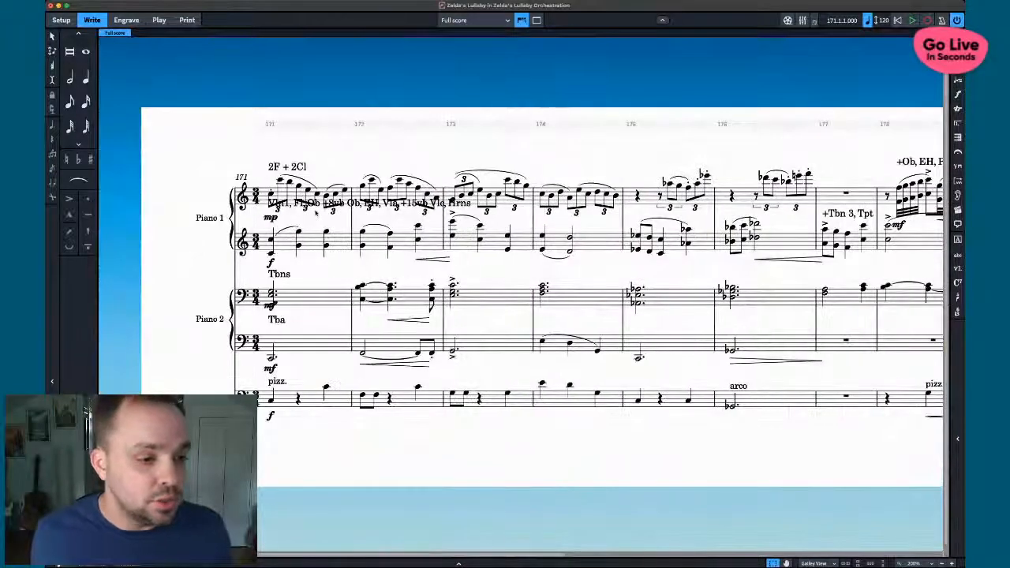
{"action": "left_click", "coordinate": [312, 207]}
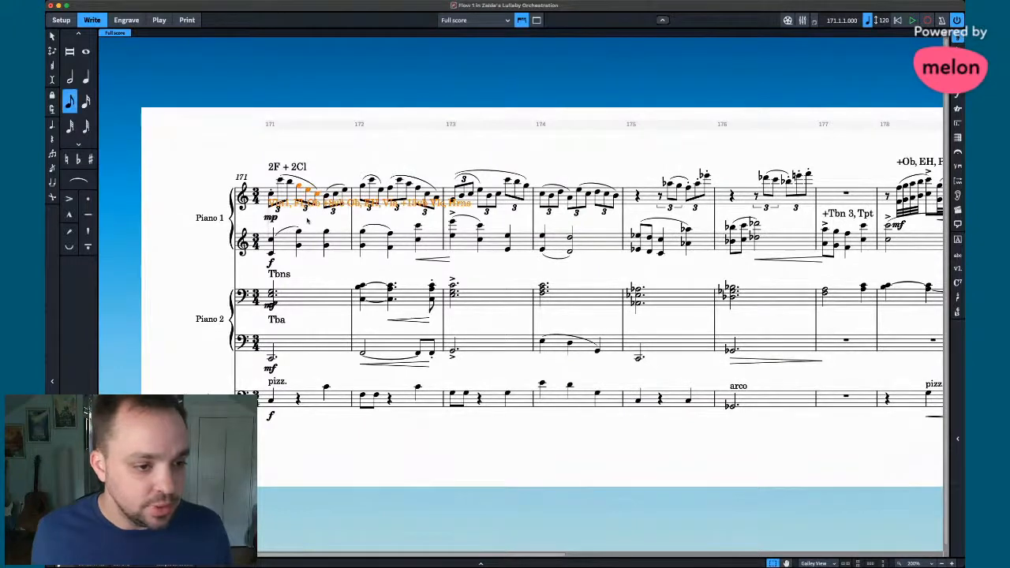
{"action": "key", "text": "Escape"}
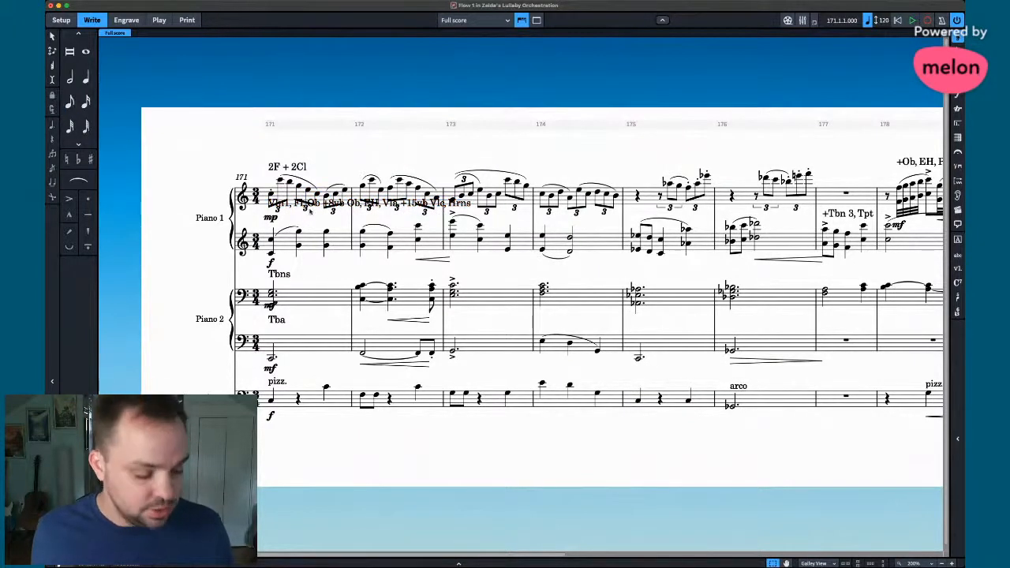
{"action": "left_click", "coordinate": [307, 167]}
{"action": "key", "text": "super+alt+1"}
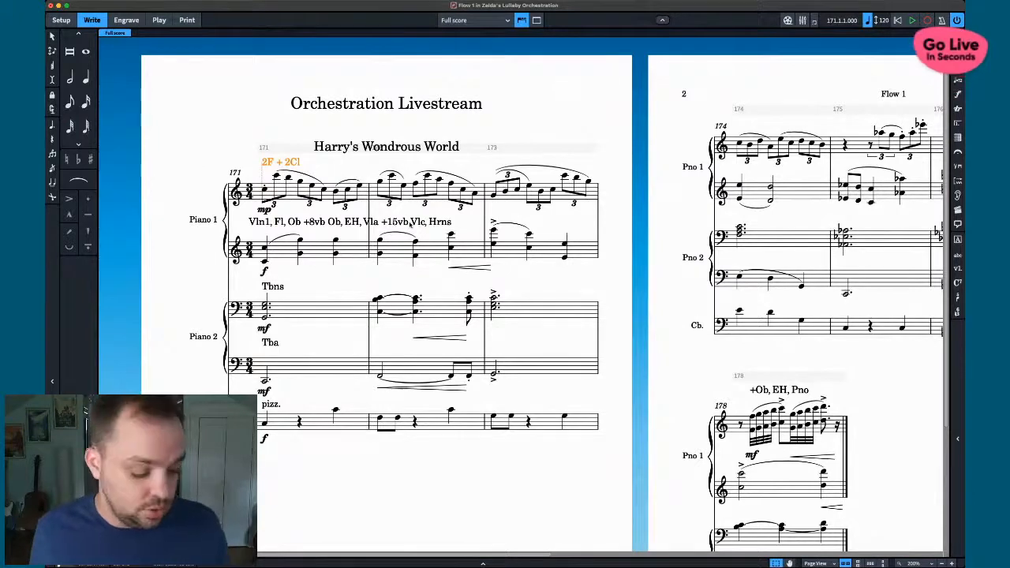
{"action": "key", "text": "alt+super+2"}
{"action": "scroll", "coordinate": [425, 239], "scroll_direction": "right", "scroll_amount": 15}
- Add an octave above the Piano 1 lower-staff notes in bars 1–8, undoing a trial octave below
{"action": "left_click", "coordinate": [533, 238]}
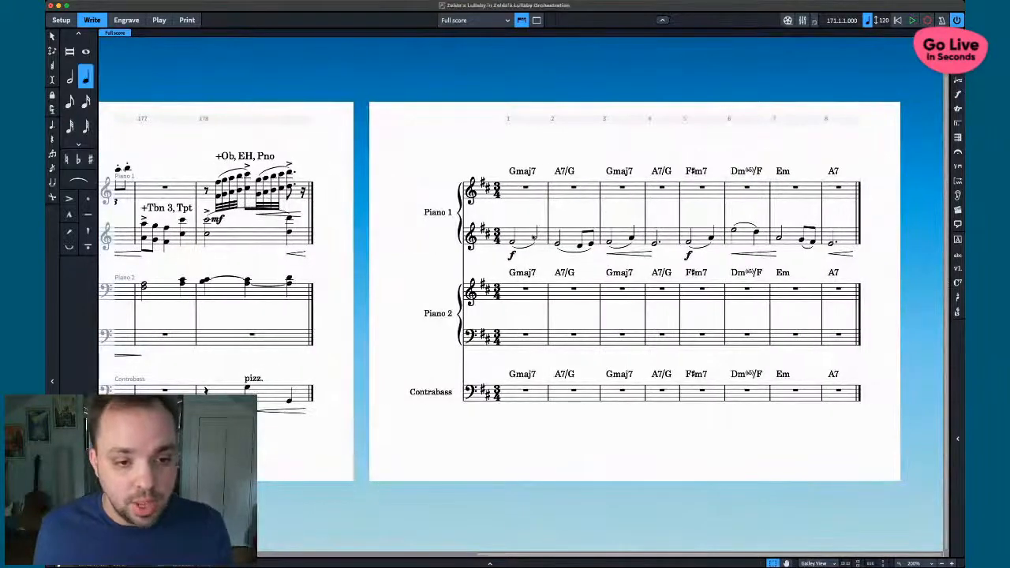
{"action": "key", "text": "shift+super+a"}
{"action": "left_click", "coordinate": [850, 240], "text": "shift"}
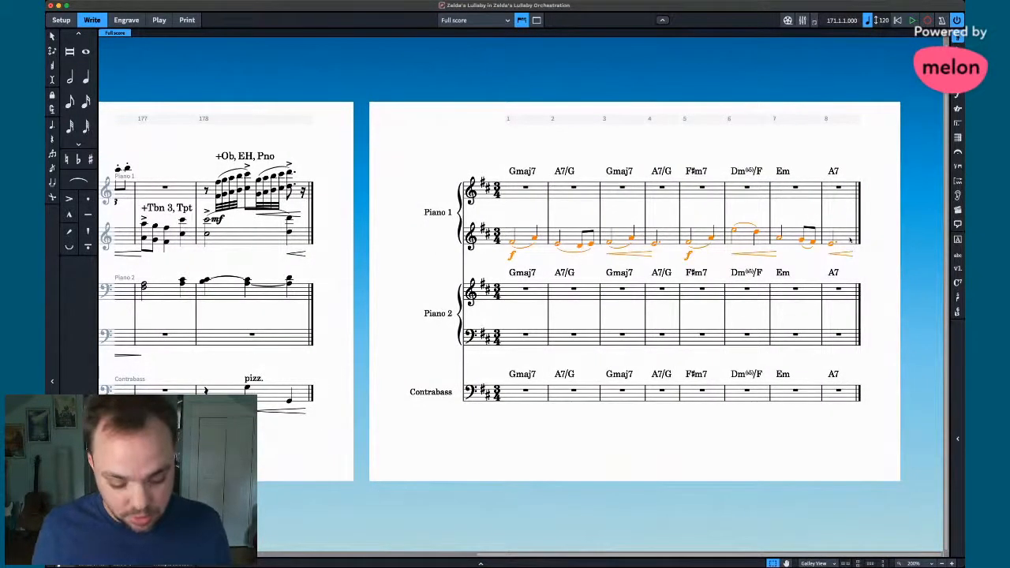
{"action": "key", "text": "shift+i"}
{"action": "type", "text": "8"}
{"action": "key", "text": "Return"}
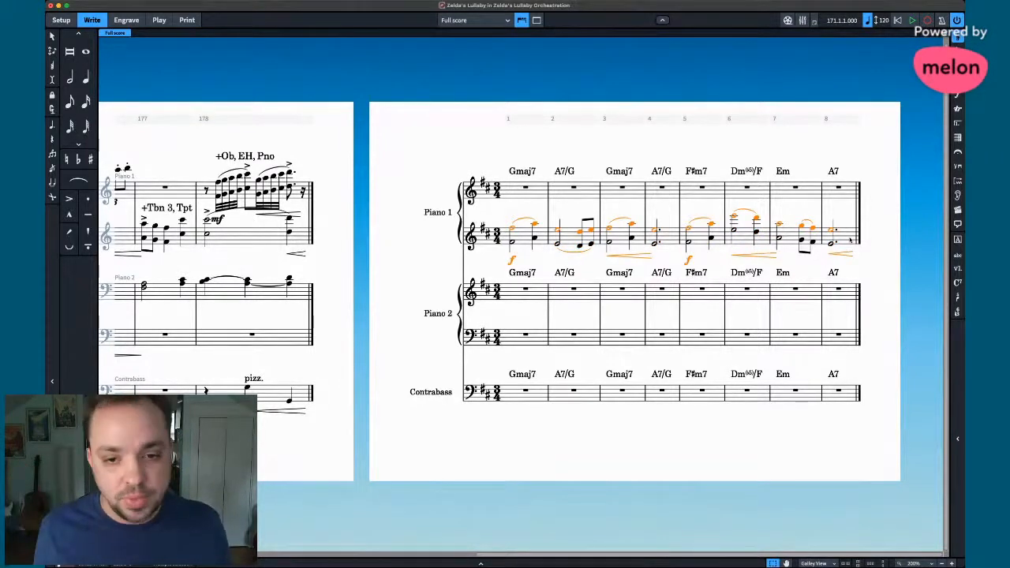
{"action": "key", "text": "shift+i"}
{"action": "type", "text": "-8"}
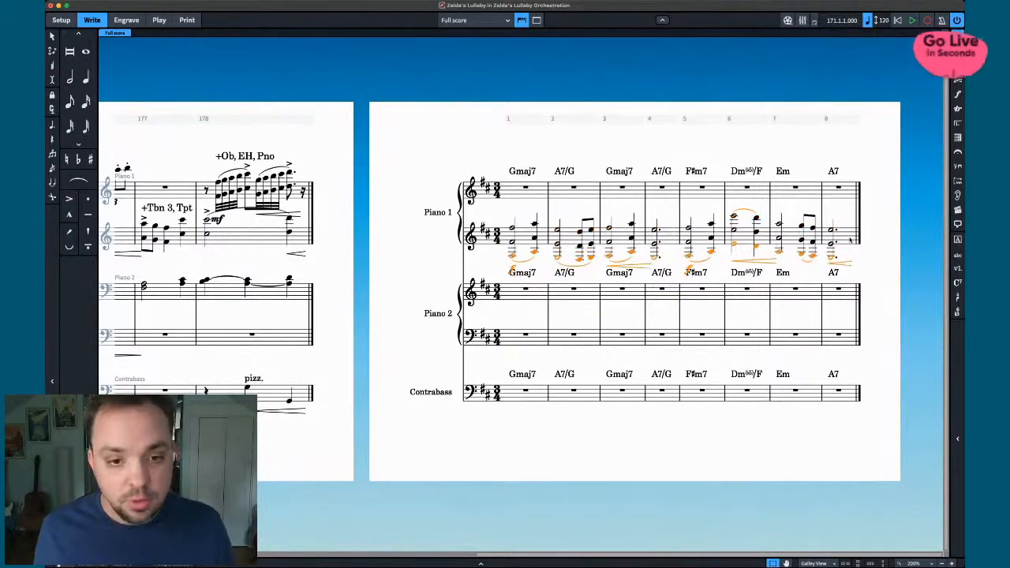
{"action": "key", "text": "Return"}
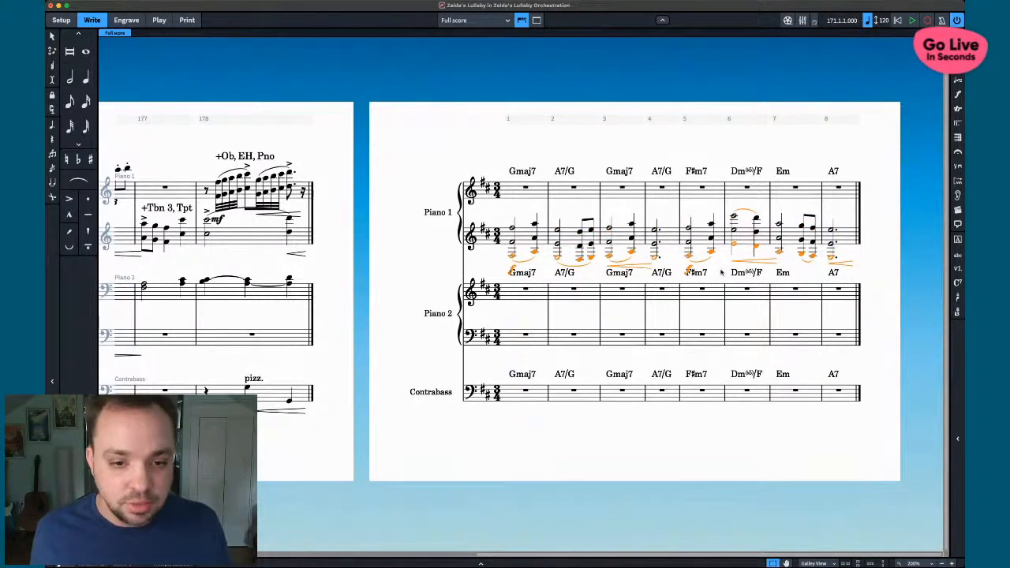
{"action": "key", "text": "super+z"}
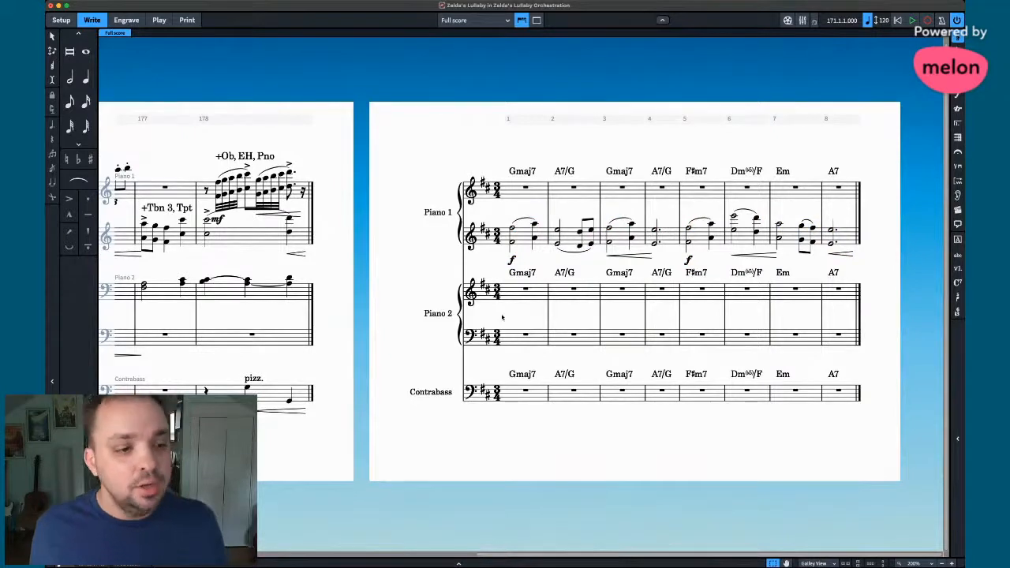
- Start Contrabass note input in bar 1 with a quarter-note G on beat 1
{"action": "scroll", "coordinate": [502, 317], "scroll_direction": "left", "scroll_amount": 10}
{"action": "scroll", "coordinate": [502, 318], "scroll_direction": "left", "scroll_amount": 5}
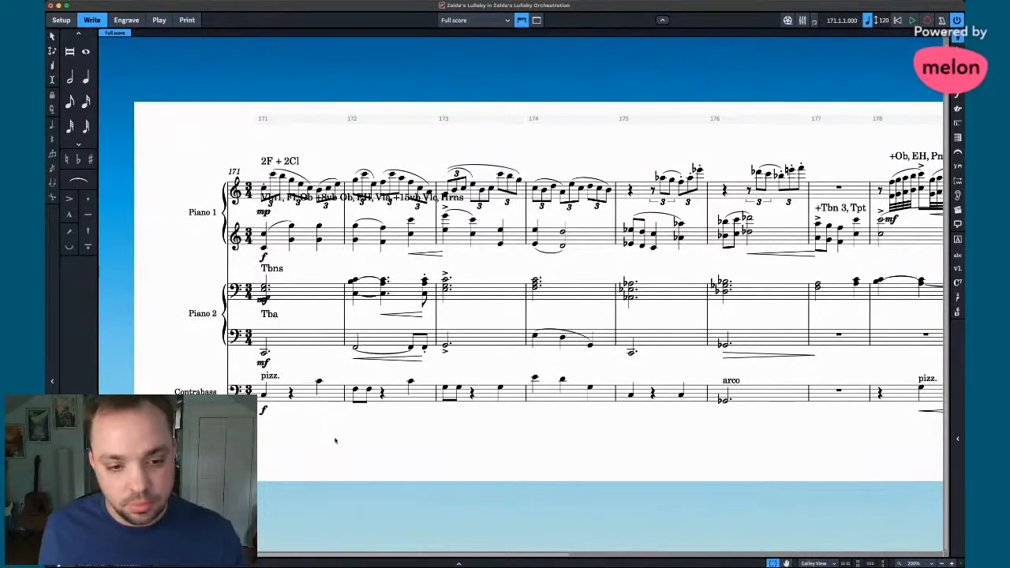
{"action": "scroll", "coordinate": [521, 466], "scroll_direction": "right", "scroll_amount": 10}
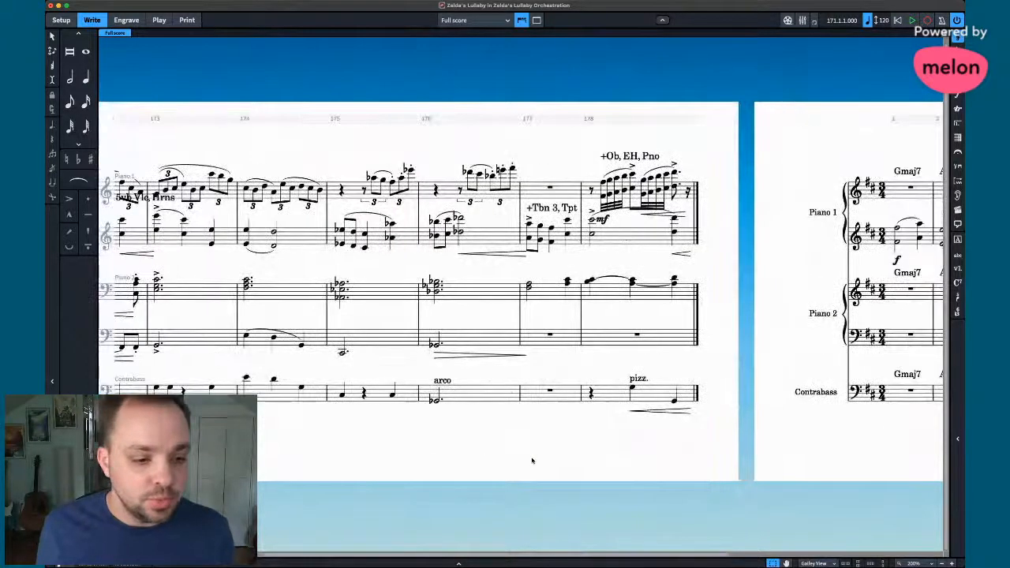
{"action": "key", "text": "6"}
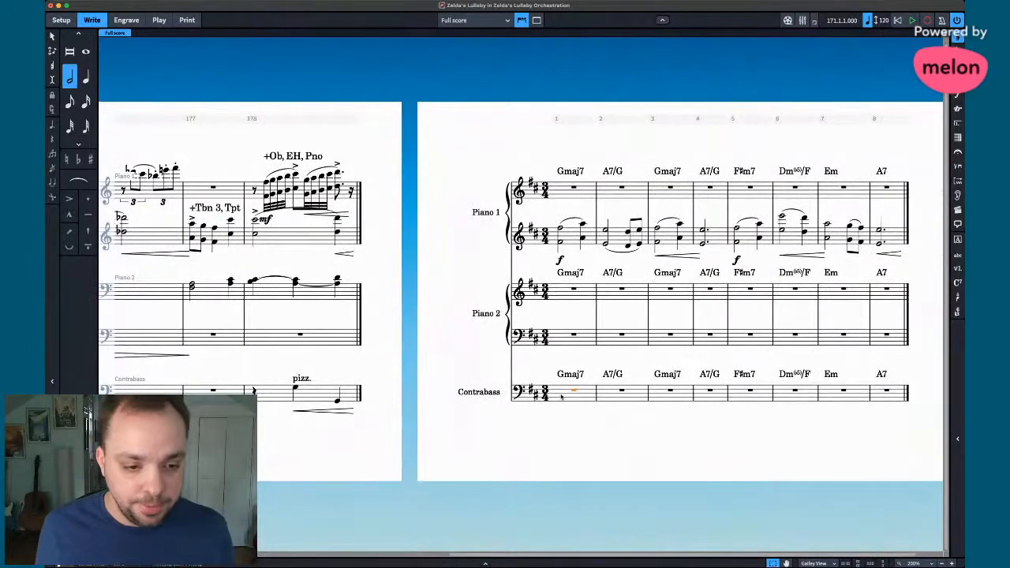
{"action": "left_click", "coordinate": [567, 399]}
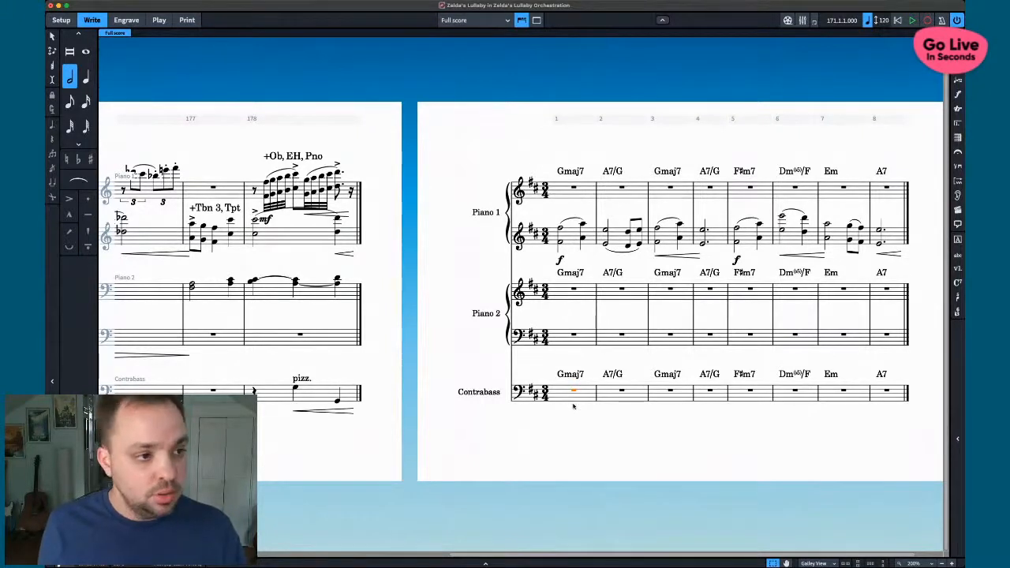
{"action": "key", "text": "shift+n"}
{"action": "key", "text": "5"}
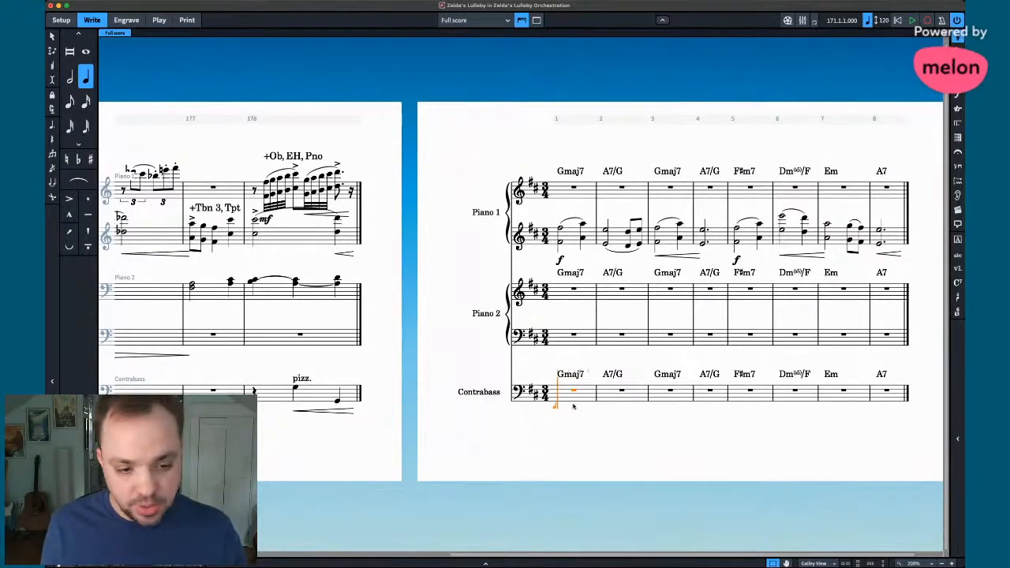
{"action": "key", "text": "g"}
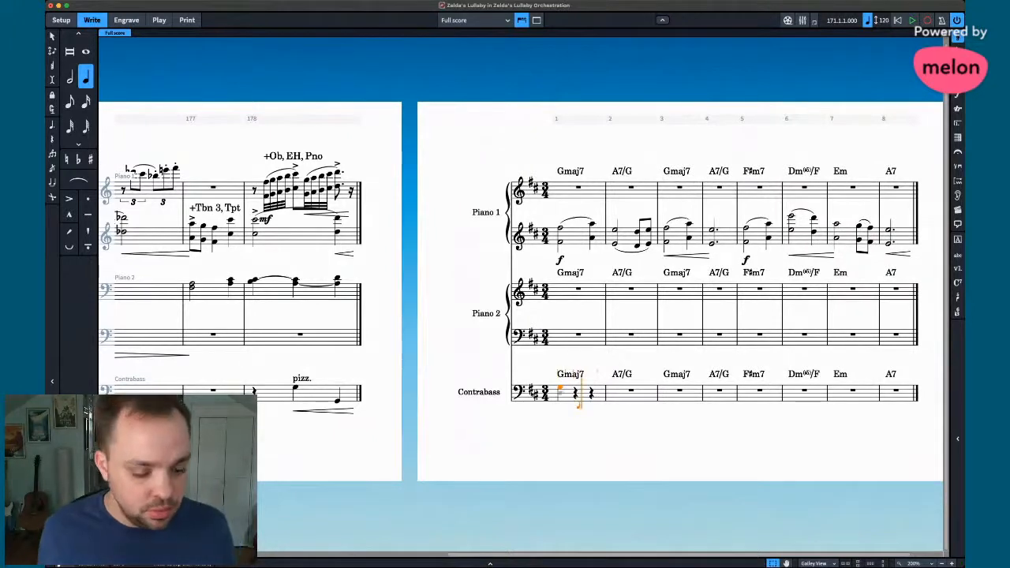
{"action": "scroll", "coordinate": [532, 394], "scroll_direction": "left", "scroll_amount": 8}
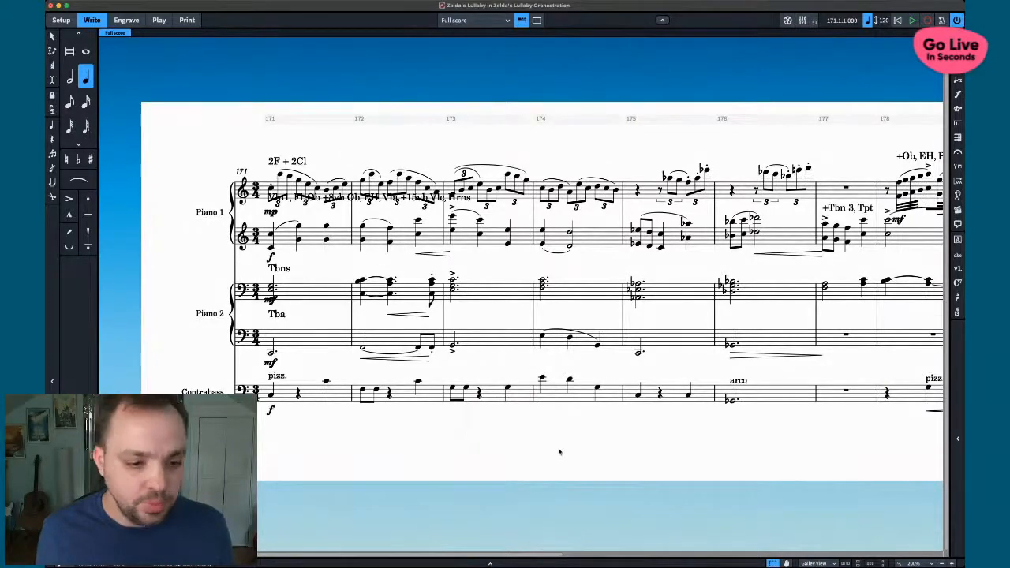
{"action": "scroll", "coordinate": [559, 453], "scroll_direction": "right", "scroll_amount": 8}
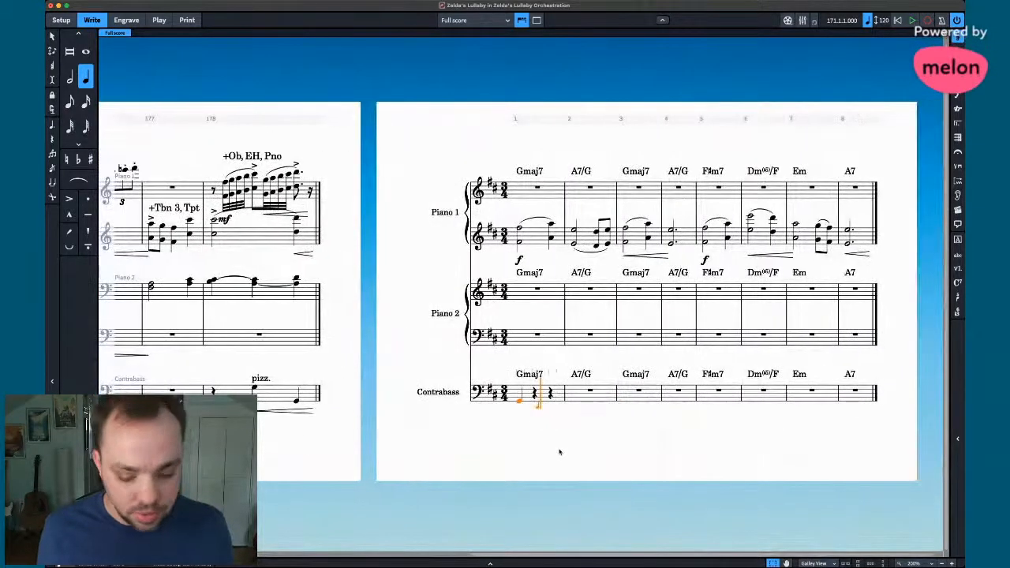
- Fill beat 3 of Contrabass bar 1 with a quarter-note G, discarding trial eighth notes
{"action": "key", "text": "5"}
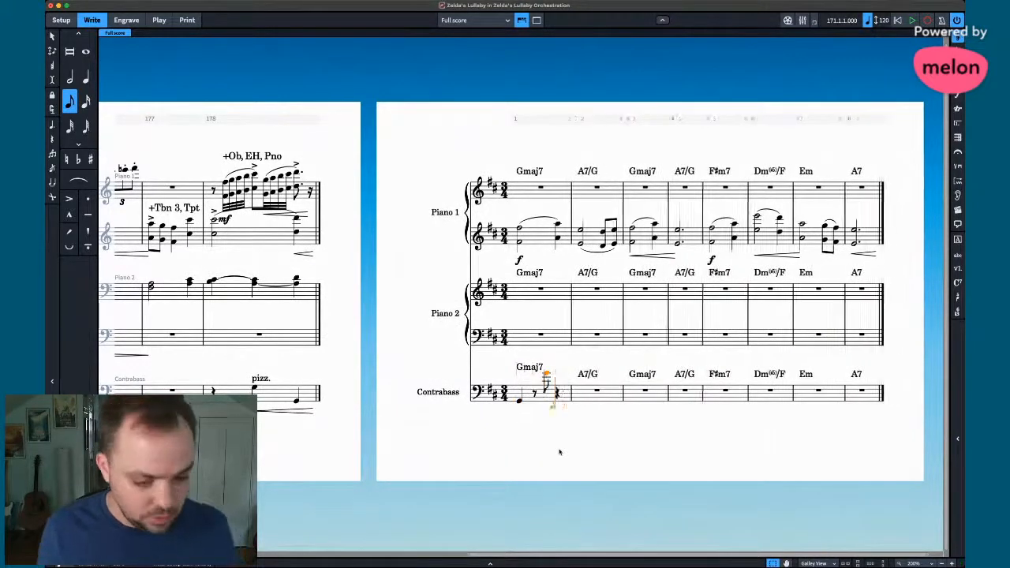
{"action": "key", "text": "space"}
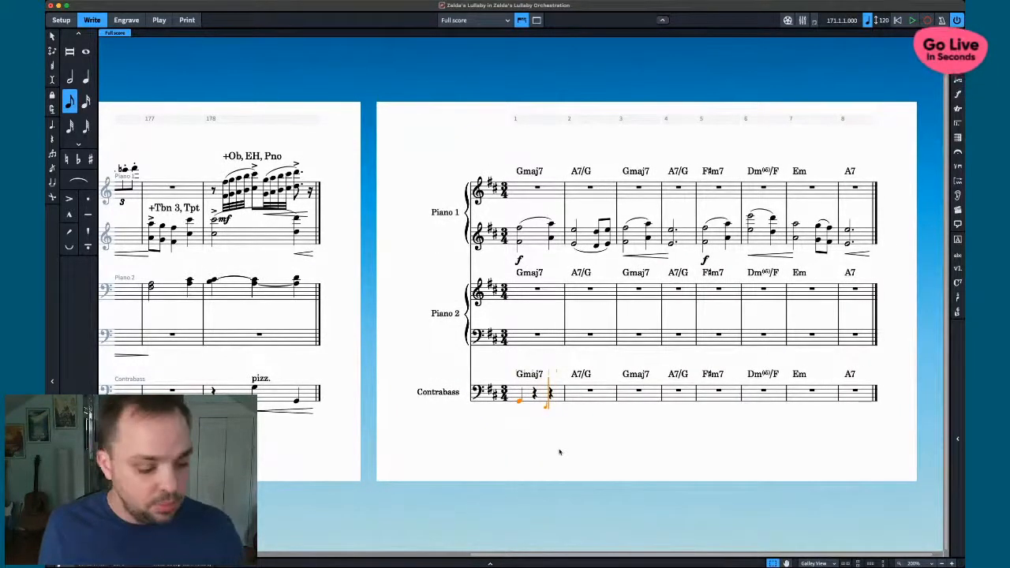
{"action": "key", "text": "shift+alt+g"}
{"action": "key", "text": "g"}
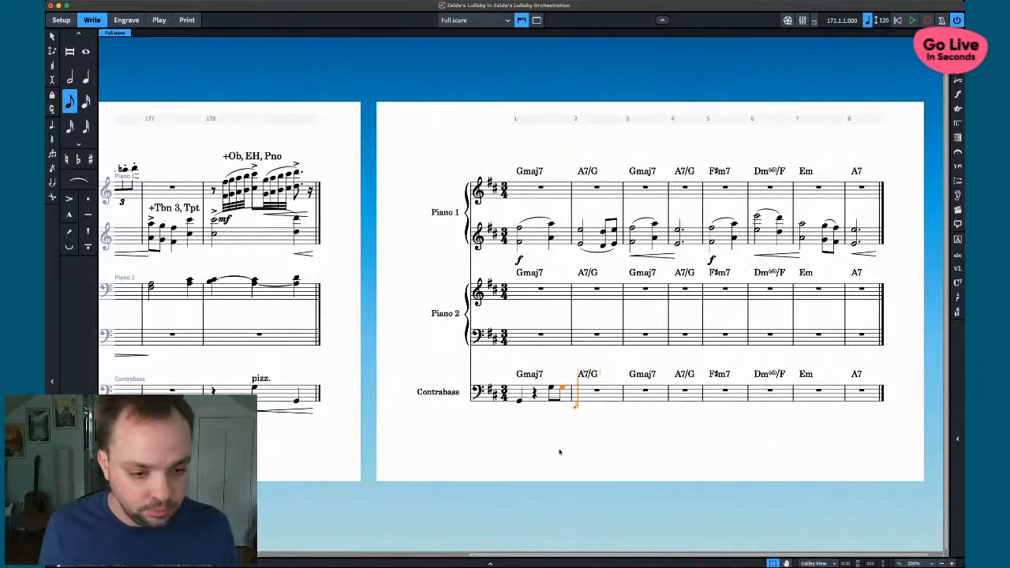
{"action": "key", "text": "BackSpace"}
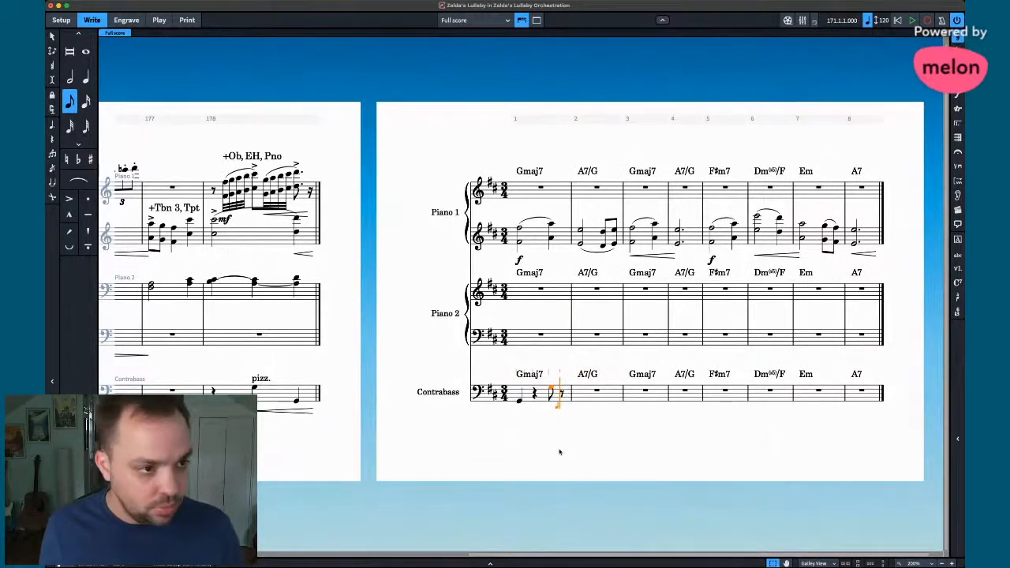
{"action": "key", "text": "6"}
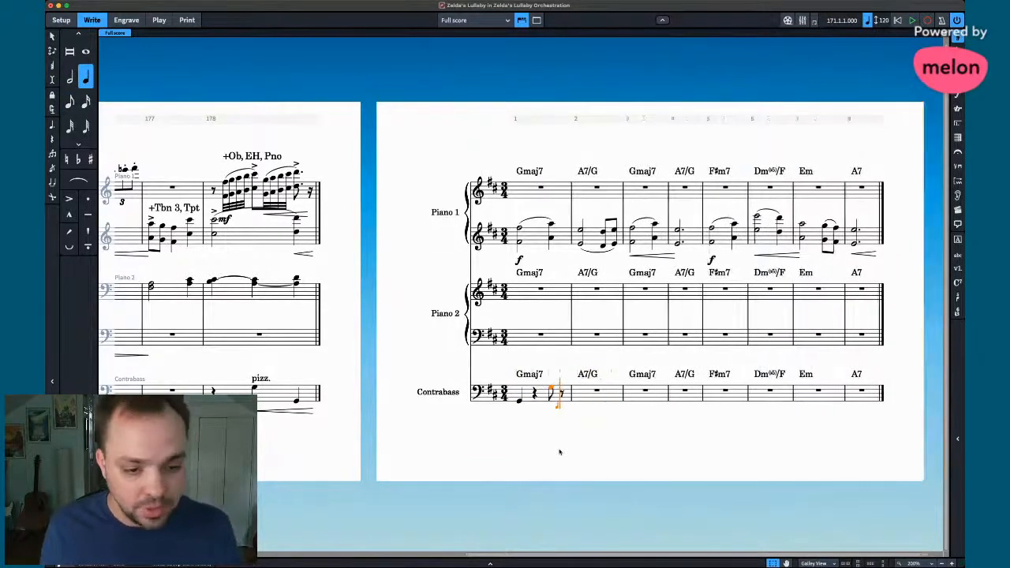
{"action": "key", "text": "g"}
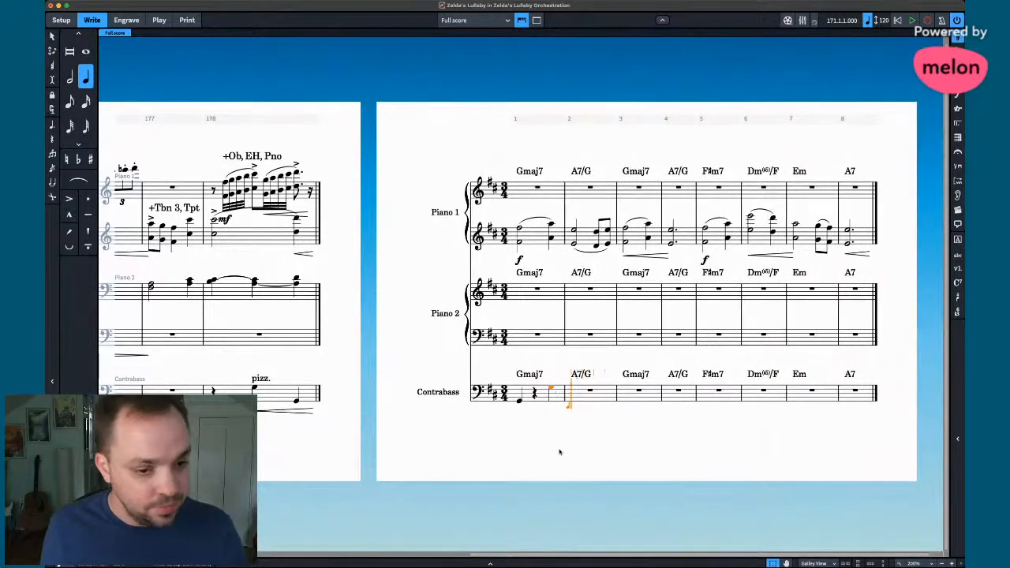
- Enter eighth-note Gs an octave lower, then a quarter-note G on beat 3 of bar 2
{"action": "key", "text": "5"}
{"action": "key", "text": "g"}
{"action": "key", "text": "g"}
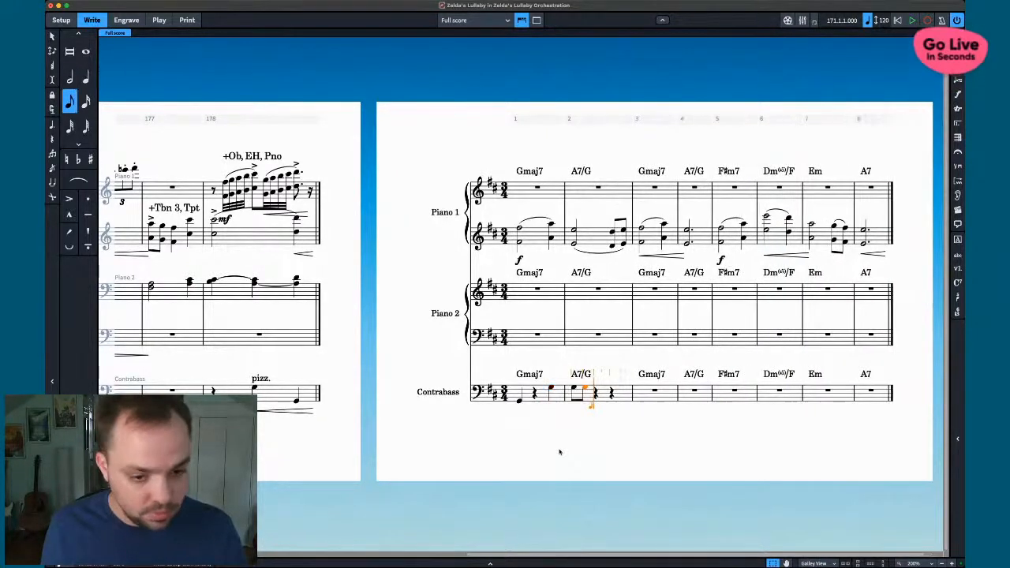
{"action": "key", "text": "super+alt+Down"}
{"action": "key", "text": "space"}
{"action": "key", "text": "space"}
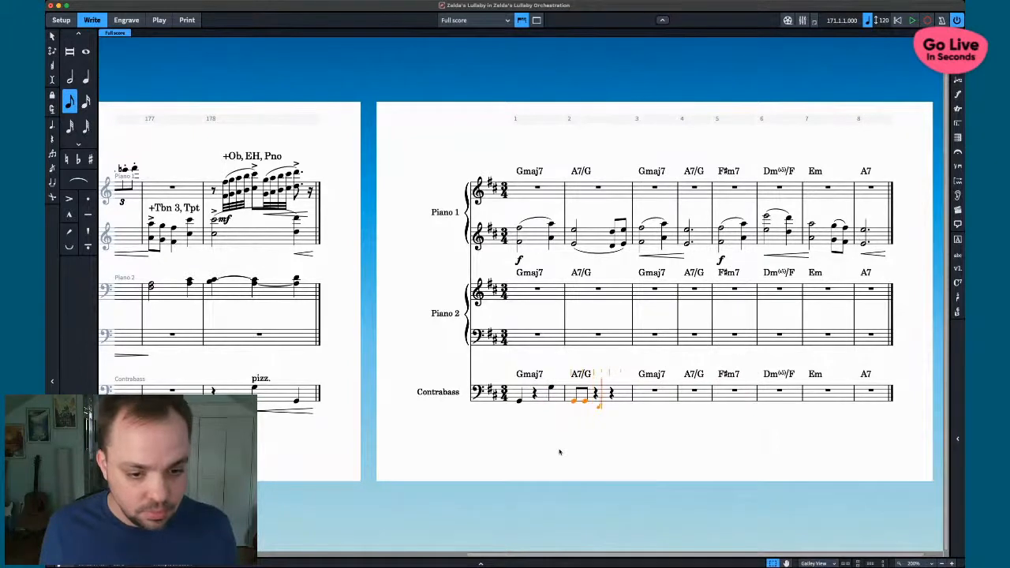
{"action": "key", "text": "6"}
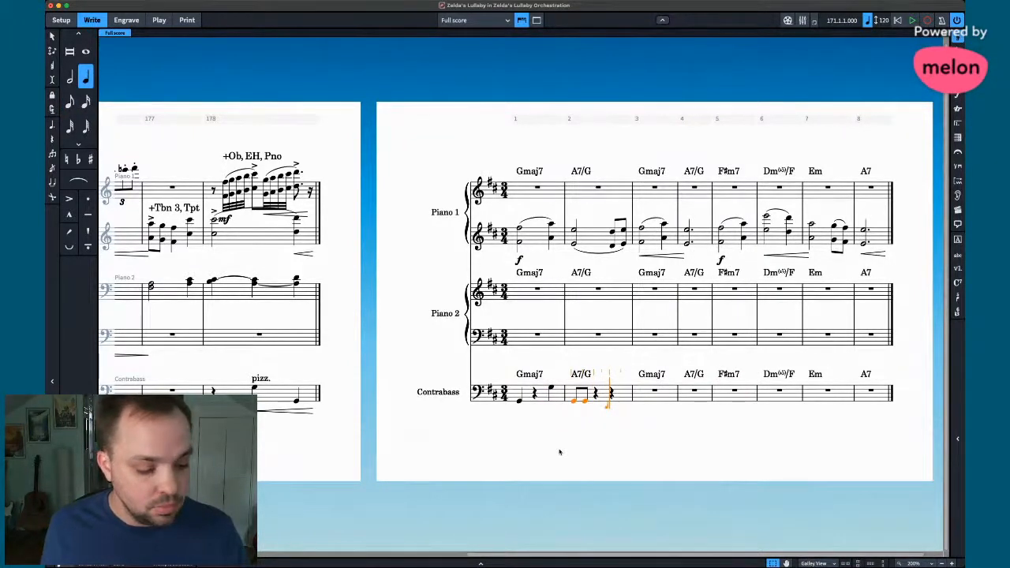
{"action": "key", "text": "g"}
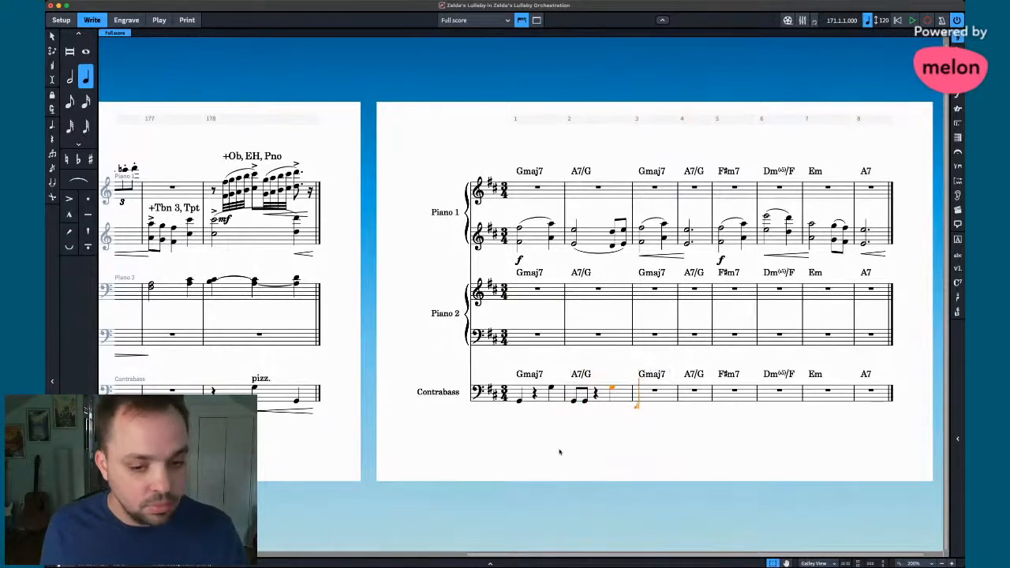
{"action": "key", "text": "Escape"}
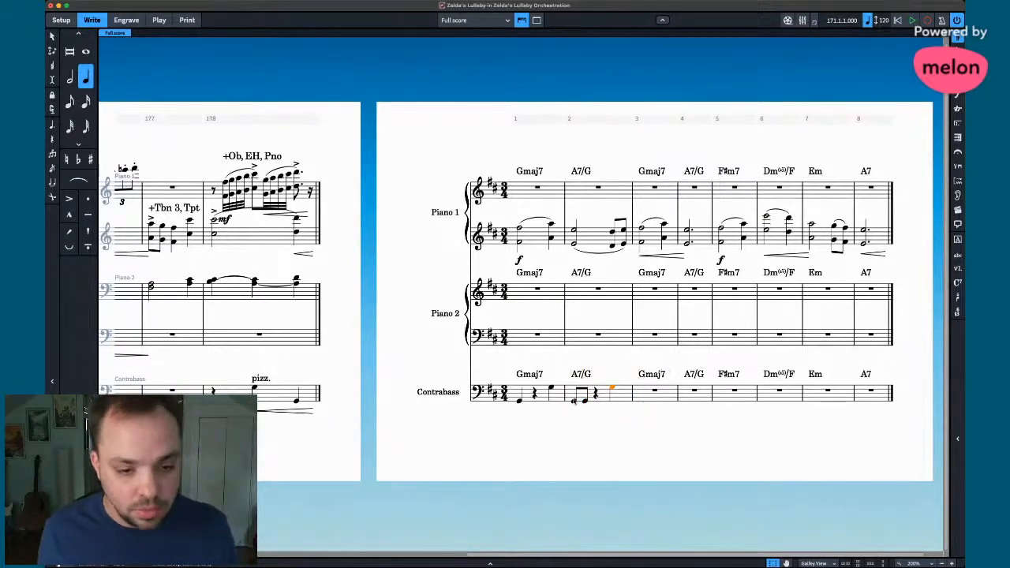
- Repeat the Contrabass bar 2 figure into bar 3
{"action": "left_click", "coordinate": [621, 401]}
{"action": "key", "text": "r"}
{"action": "scroll", "coordinate": [630, 416], "scroll_direction": "left", "scroll_amount": 5}
{"action": "scroll", "coordinate": [629, 416], "scroll_direction": "right", "scroll_amount": 5}
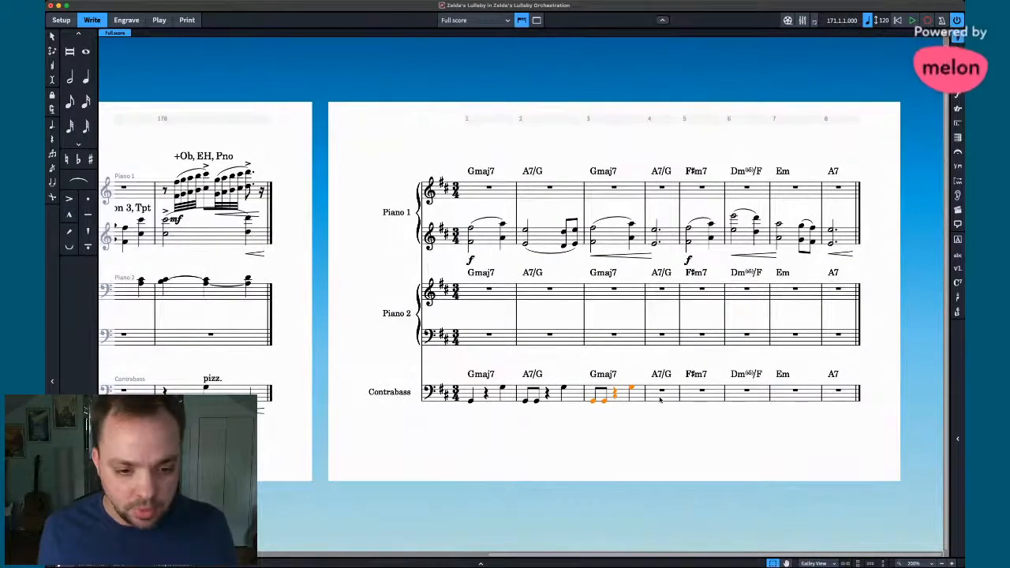
{"action": "scroll", "coordinate": [604, 415], "scroll_direction": "left", "scroll_amount": 8}
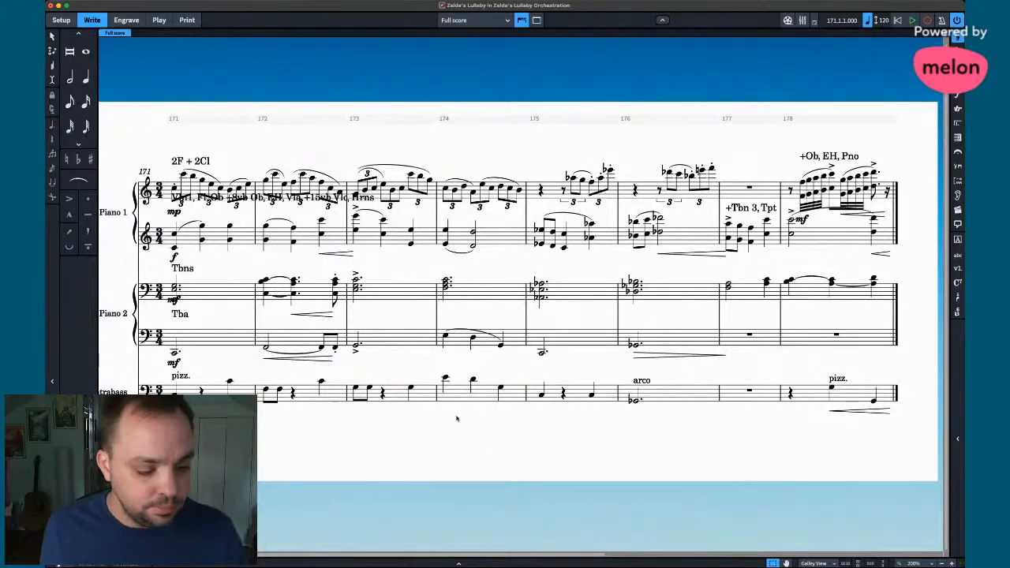
{"action": "scroll", "coordinate": [640, 431], "scroll_direction": "right", "scroll_amount": 5}
- Add a pizz. playing technique to the first Contrabass note in bar 1
{"action": "left_click", "coordinate": [663, 399]}
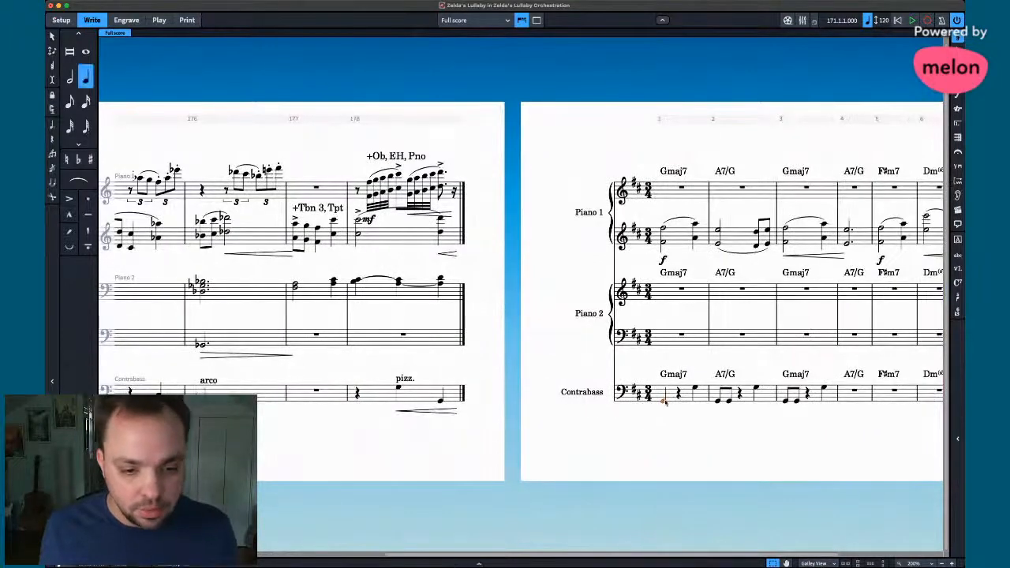
{"action": "key", "text": "shift+p"}
{"action": "type", "text": "pizz"}
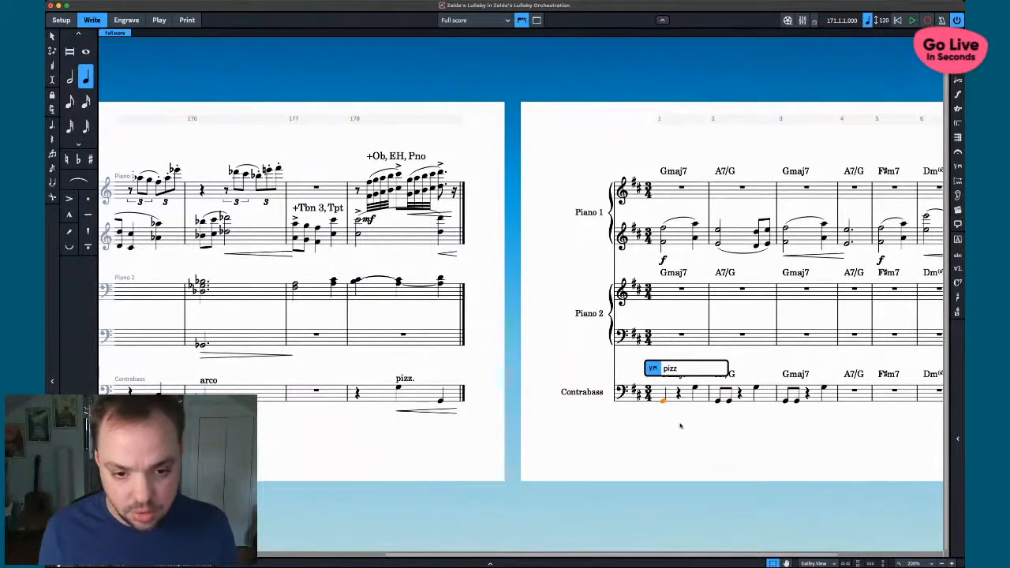
{"action": "key", "text": "Return"}
{"action": "scroll", "coordinate": [681, 426], "scroll_direction": "right", "scroll_amount": 3}
{"action": "left_click", "coordinate": [593, 401]}
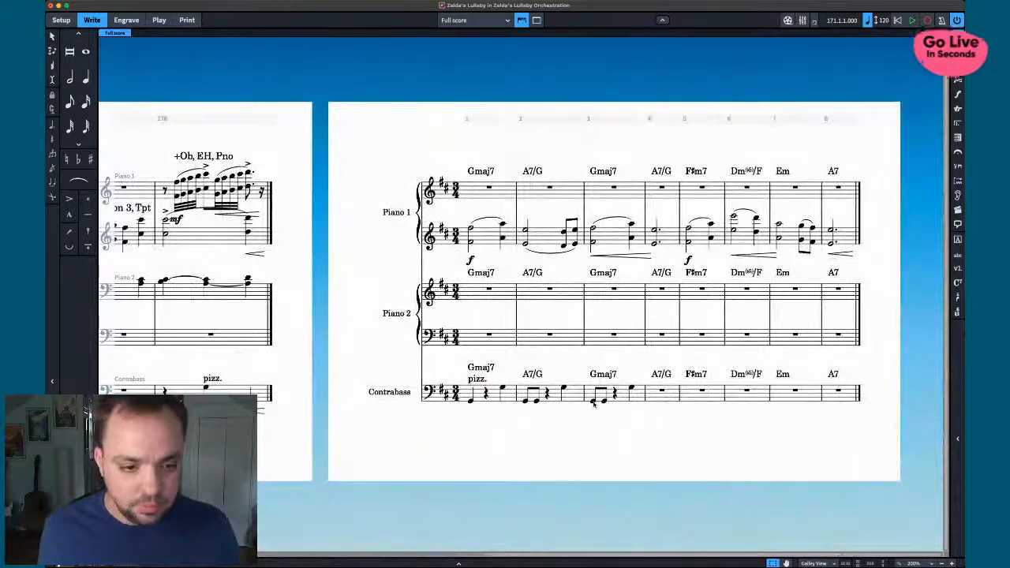
{"action": "left_click", "coordinate": [604, 439]}
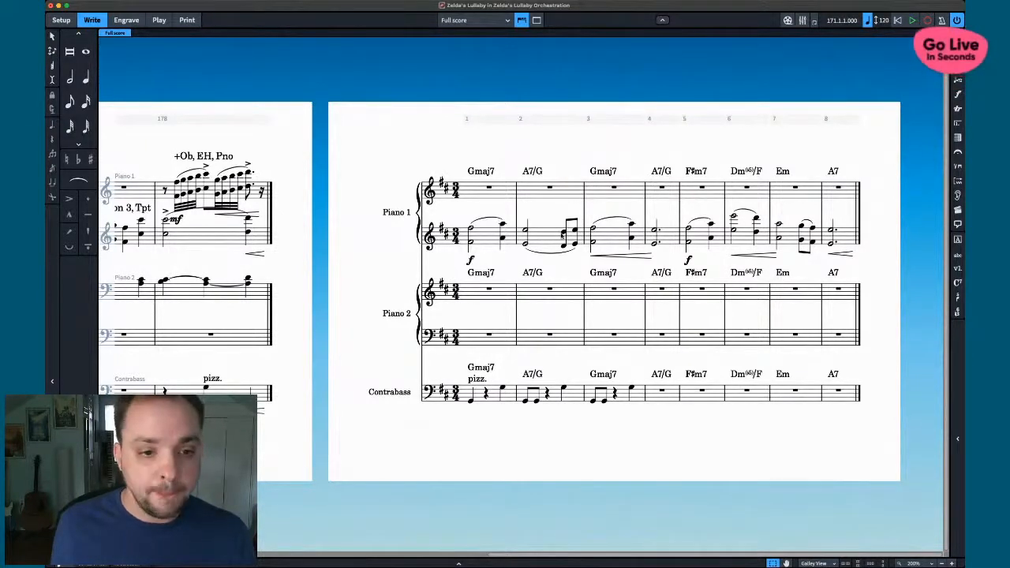
{"action": "left_click", "coordinate": [564, 235]}
{"action": "left_click", "coordinate": [616, 141]}
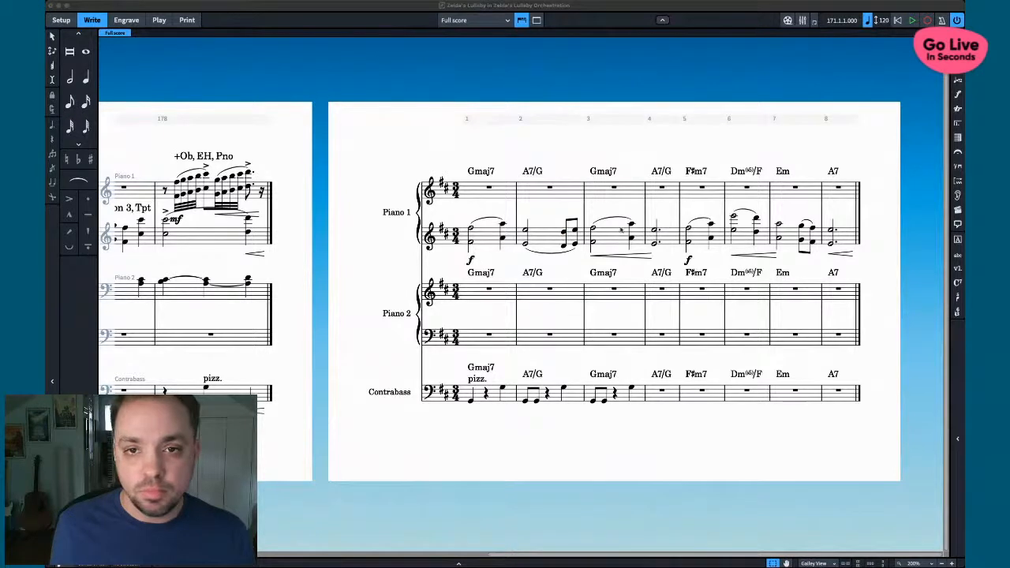
{"action": "left_click", "coordinate": [561, 467]}
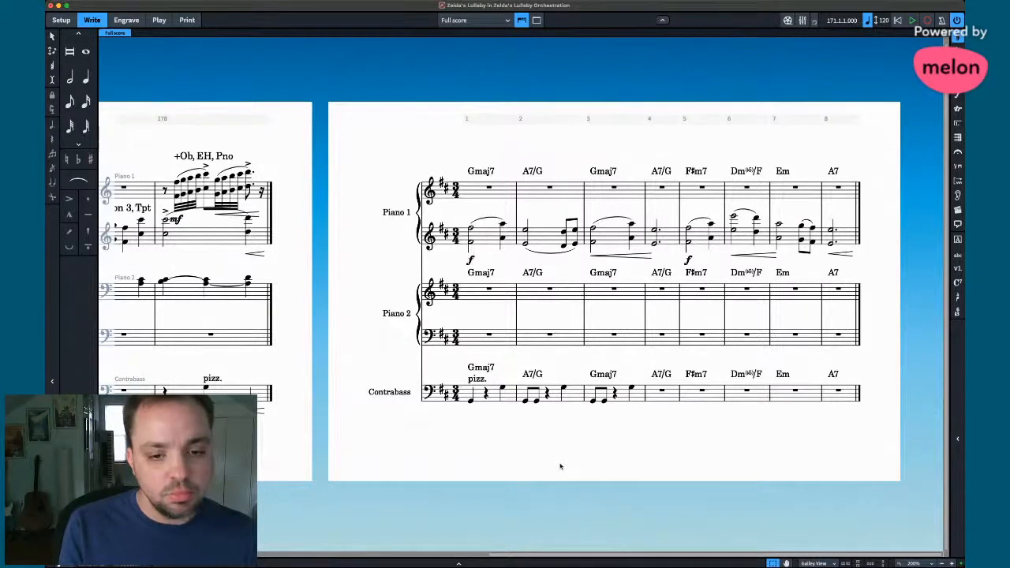
- Enter quarter notes G, A, E in Contrabass bar 4 and drop them an octave
{"action": "left_click", "coordinate": [653, 402]}
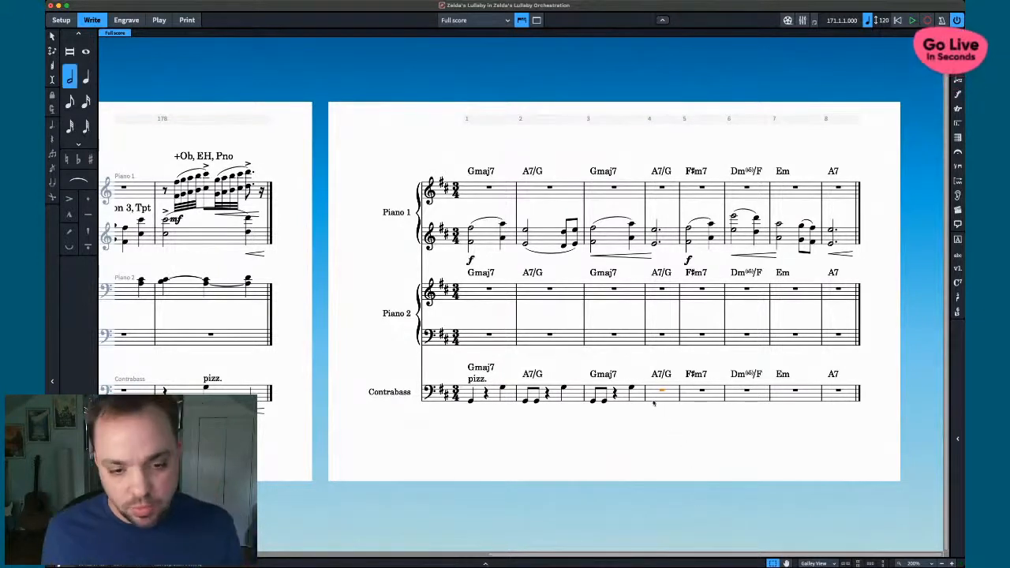
{"action": "key", "text": "Return"}
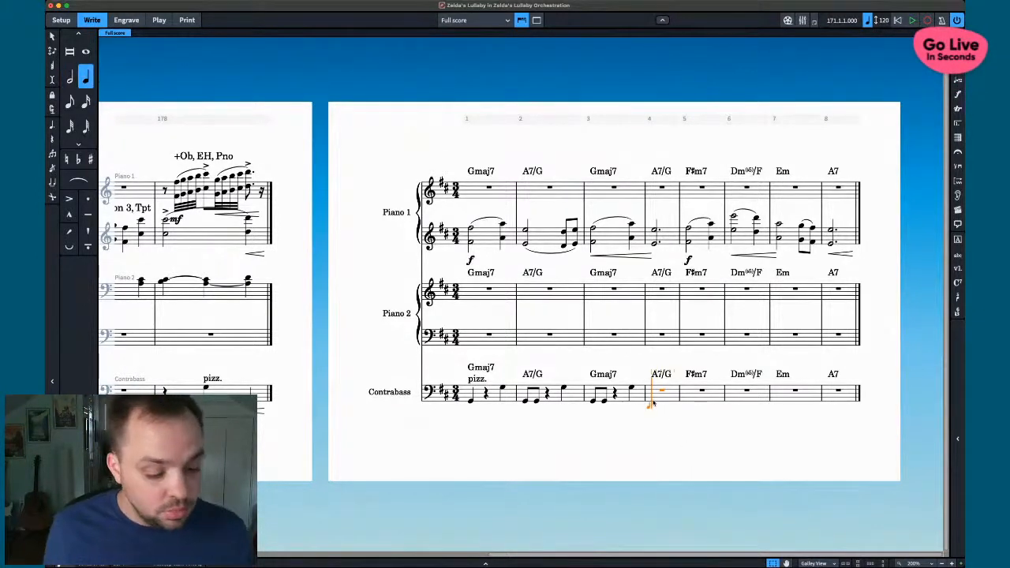
{"action": "key", "text": "g"}
{"action": "key", "text": "a"}
{"action": "key", "text": "e"}
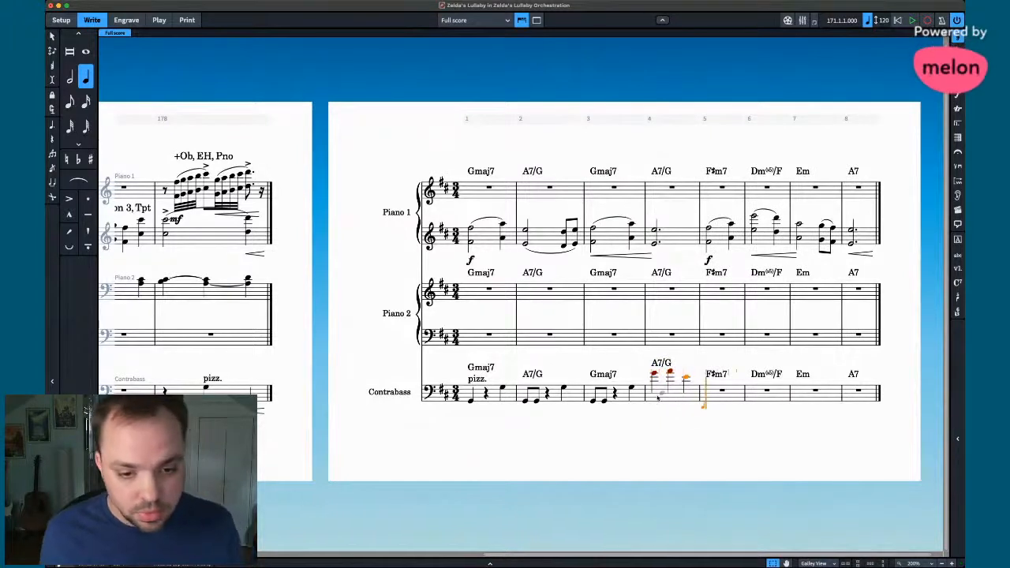
{"action": "key", "text": "Escape"}
{"action": "key", "text": "shift+Left"}
{"action": "key", "text": "shift+Left"}
{"action": "key", "text": "super+alt+Down"}
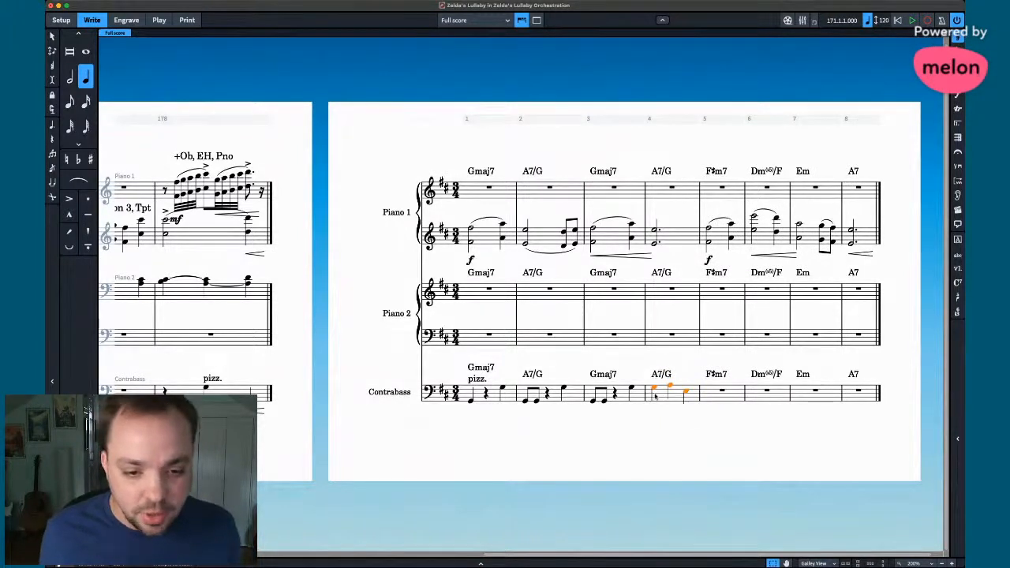
{"action": "left_click", "coordinate": [661, 423]}
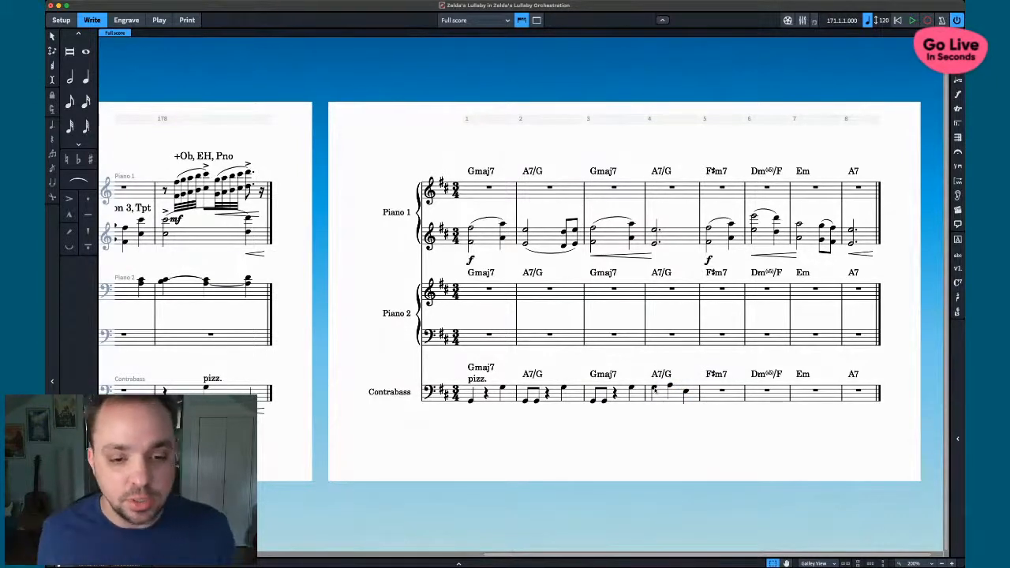
- In Contrabass bar 5, enter F on beat 1, a rest on beat 2, and F on beat 3
{"action": "scroll", "coordinate": [683, 396], "scroll_direction": "left", "scroll_amount": 10}
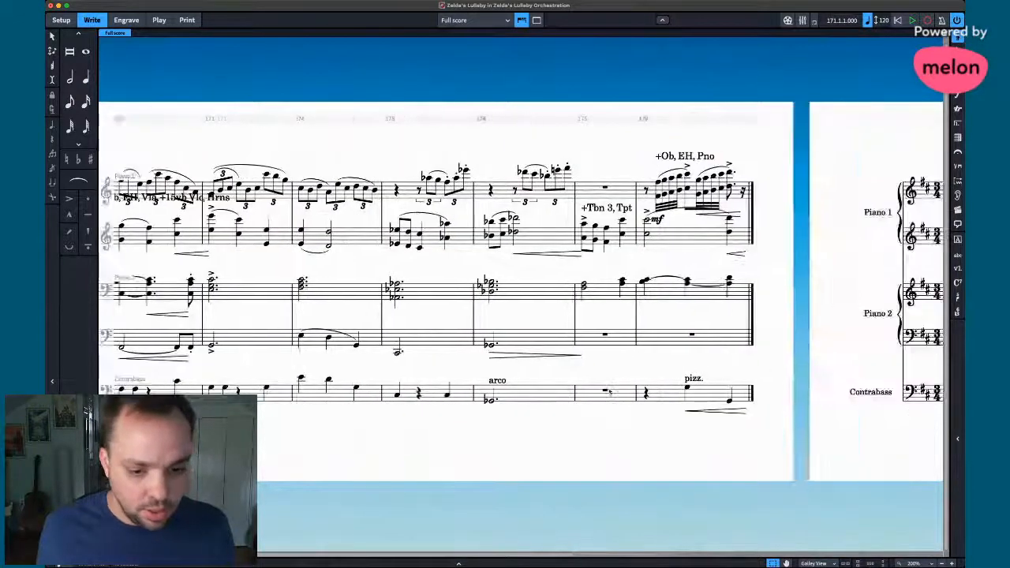
{"action": "scroll", "coordinate": [490, 399], "scroll_direction": "right", "scroll_amount": 3}
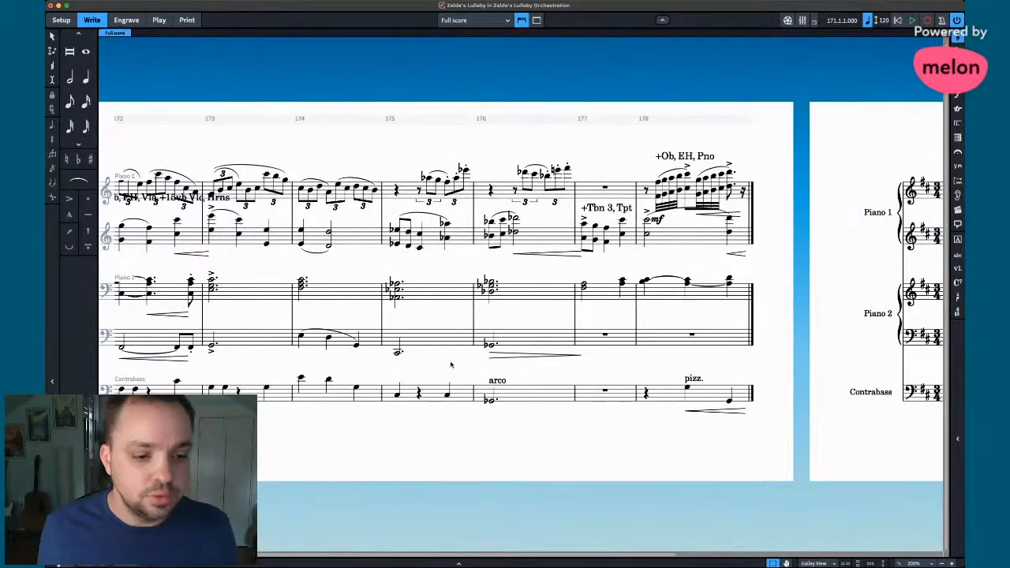
{"action": "scroll", "coordinate": [493, 376], "scroll_direction": "right", "scroll_amount": 3}
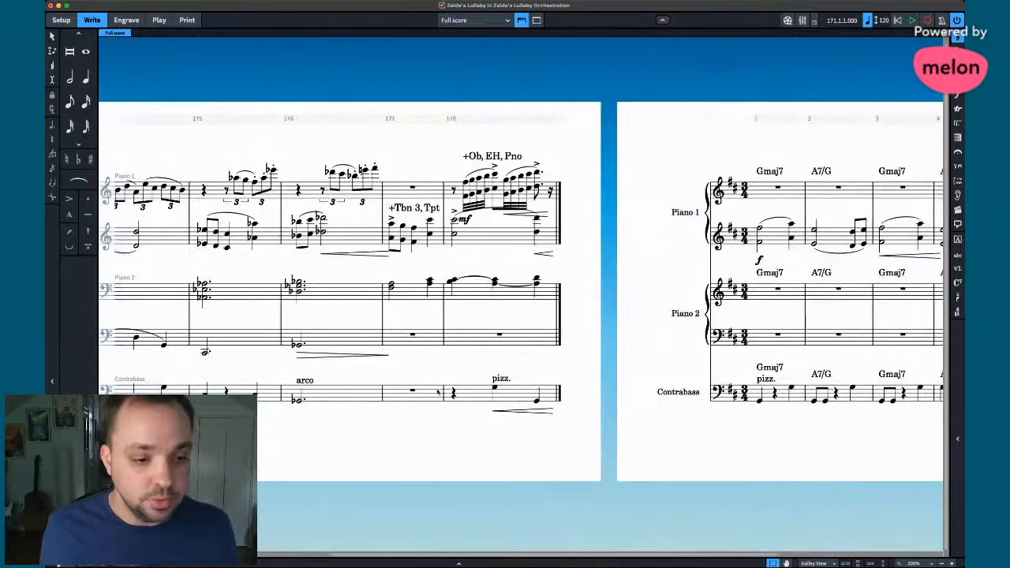
{"action": "scroll", "coordinate": [588, 388], "scroll_direction": "right", "scroll_amount": 4}
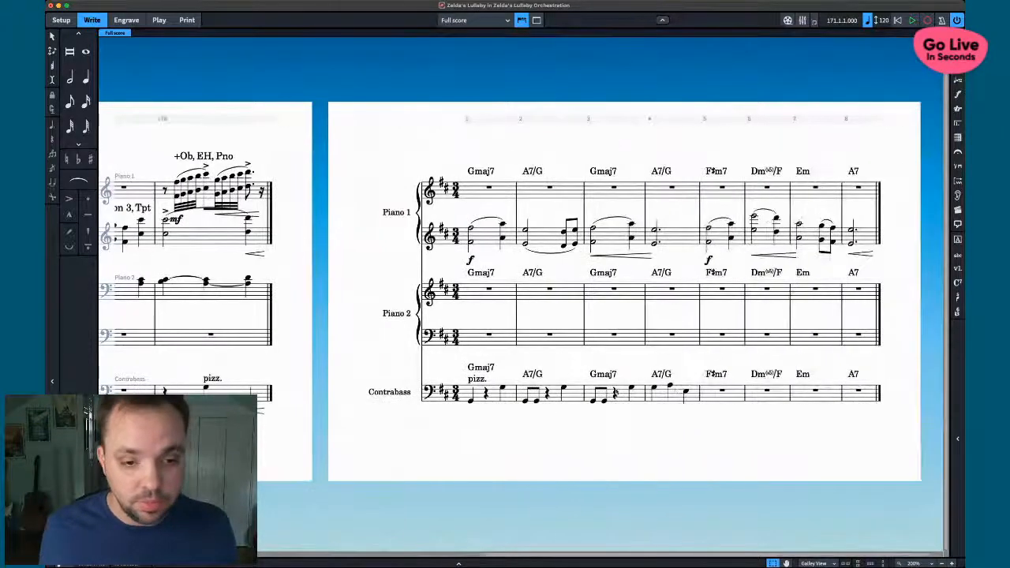
{"action": "left_click", "coordinate": [714, 400]}
{"action": "key", "text": "shift+n"}
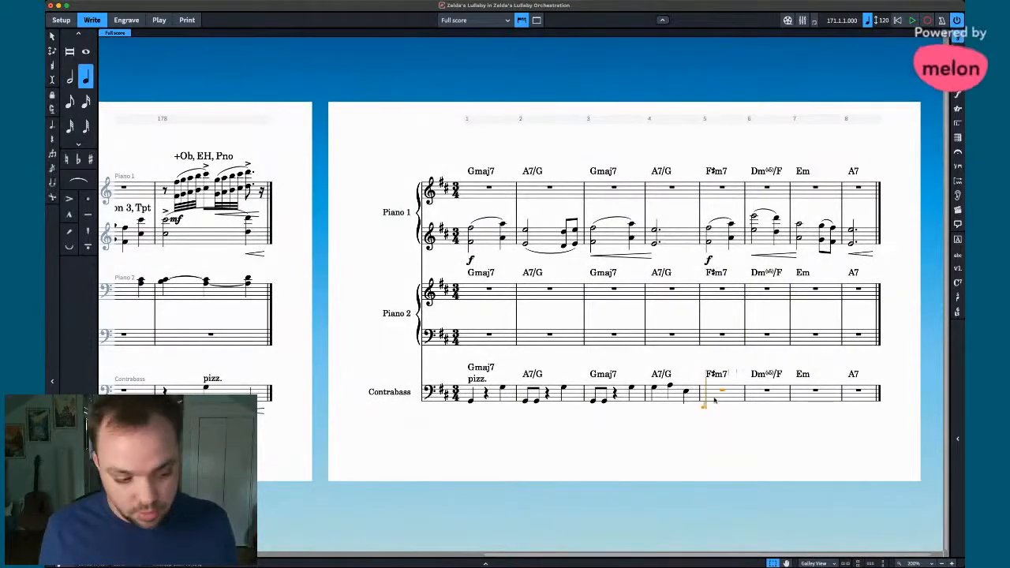
{"action": "key", "text": "f"}
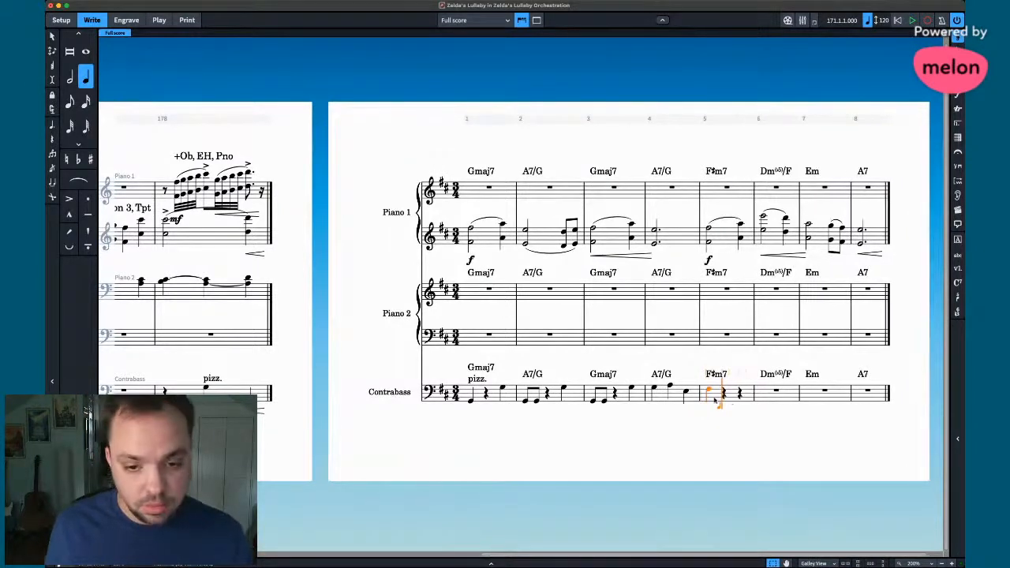
{"action": "key", "text": "Right"}
{"action": "key", "text": "Right"}
{"action": "key", "text": "f"}
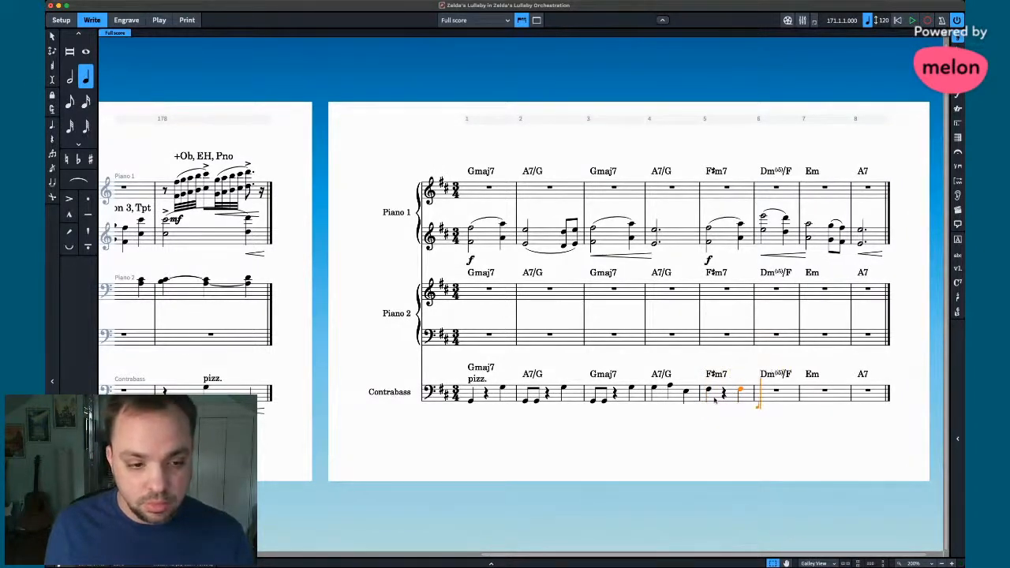
- Enter a dotted-half F with a natural sign in Contrabass bar 6
{"action": "scroll", "coordinate": [679, 407], "scroll_direction": "left", "scroll_amount": 5}
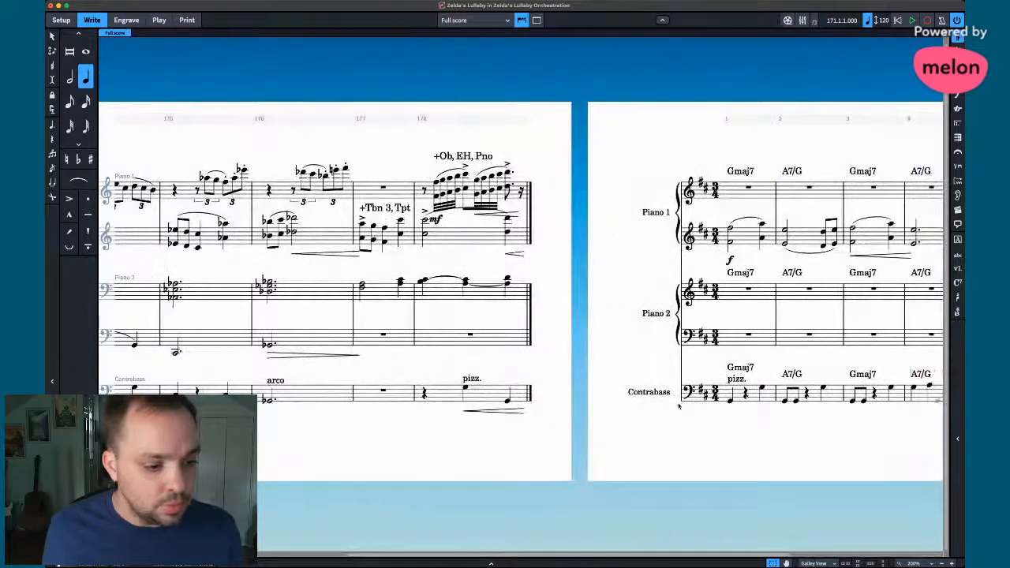
{"action": "scroll", "coordinate": [679, 407], "scroll_direction": "right", "scroll_amount": 5}
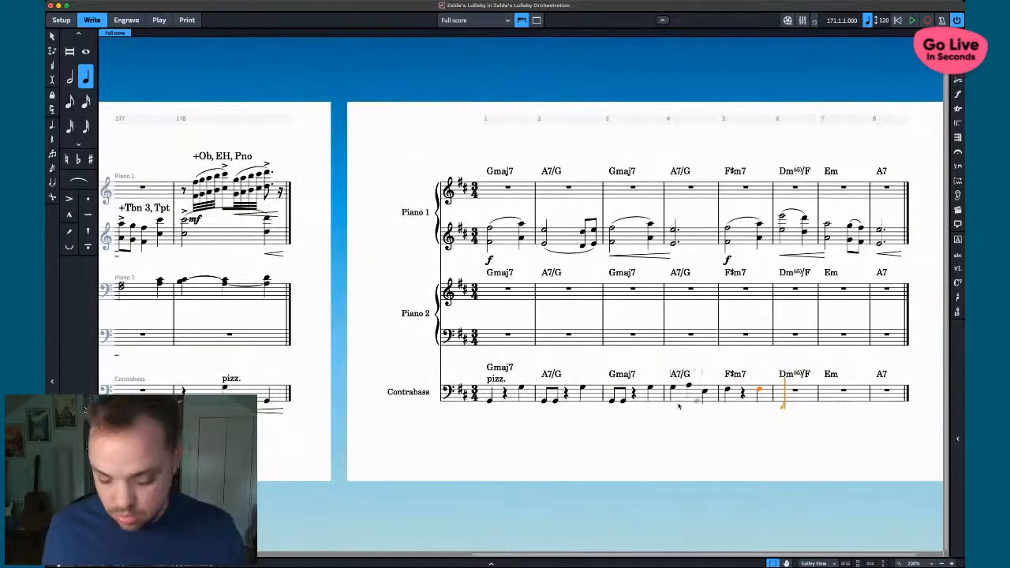
{"action": "key", "text": "7"}
{"action": "key", "text": "period"}
{"action": "key", "text": "e"}
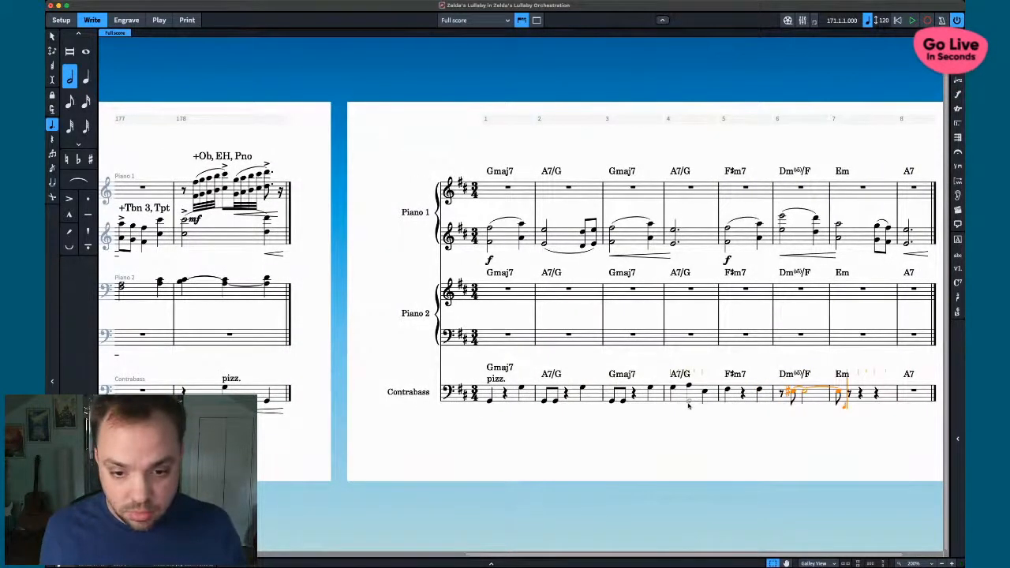
{"action": "key", "text": "BackSpace"}
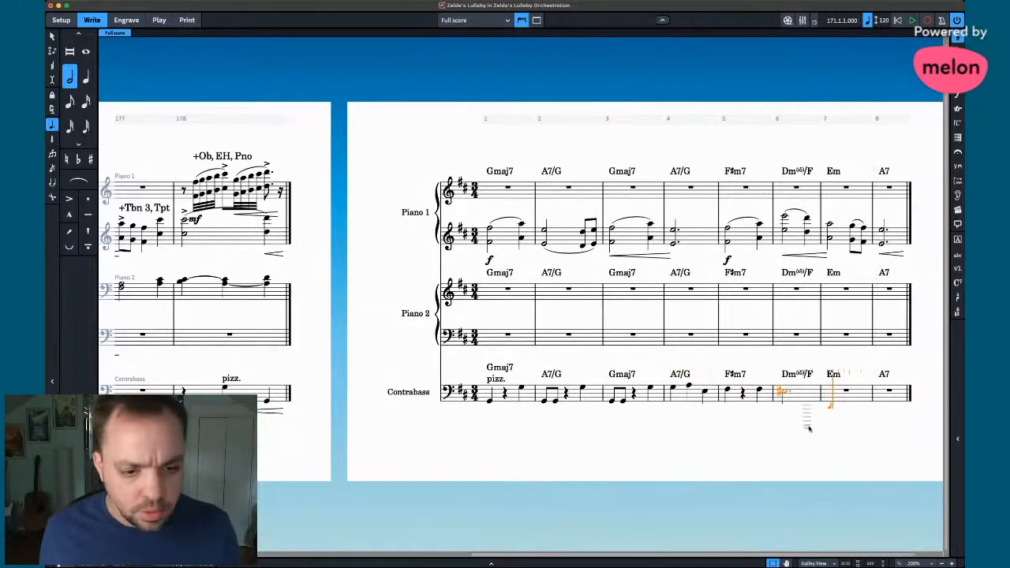
{"action": "key", "text": "alt+Up"}
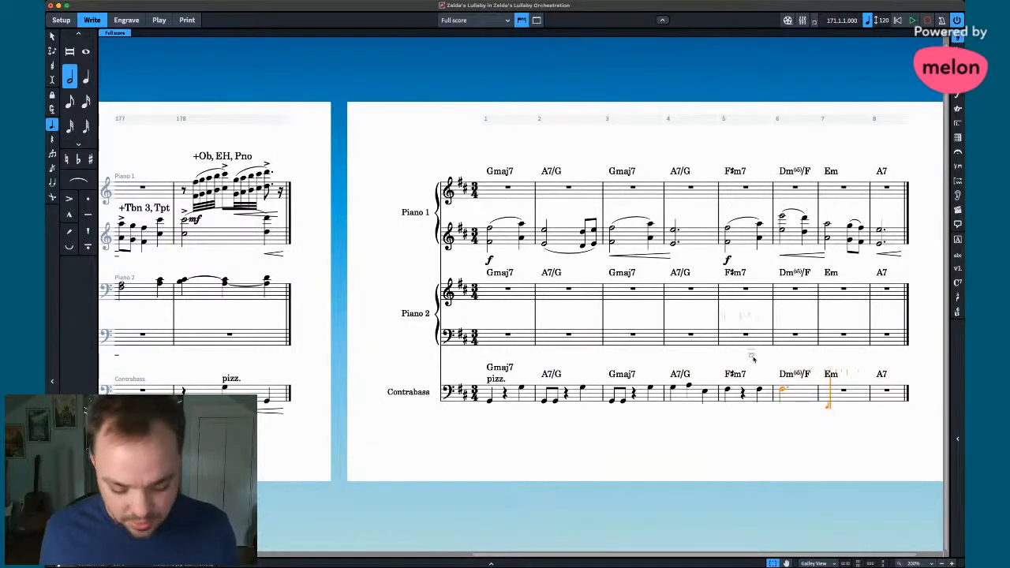
{"action": "key", "text": "0"}
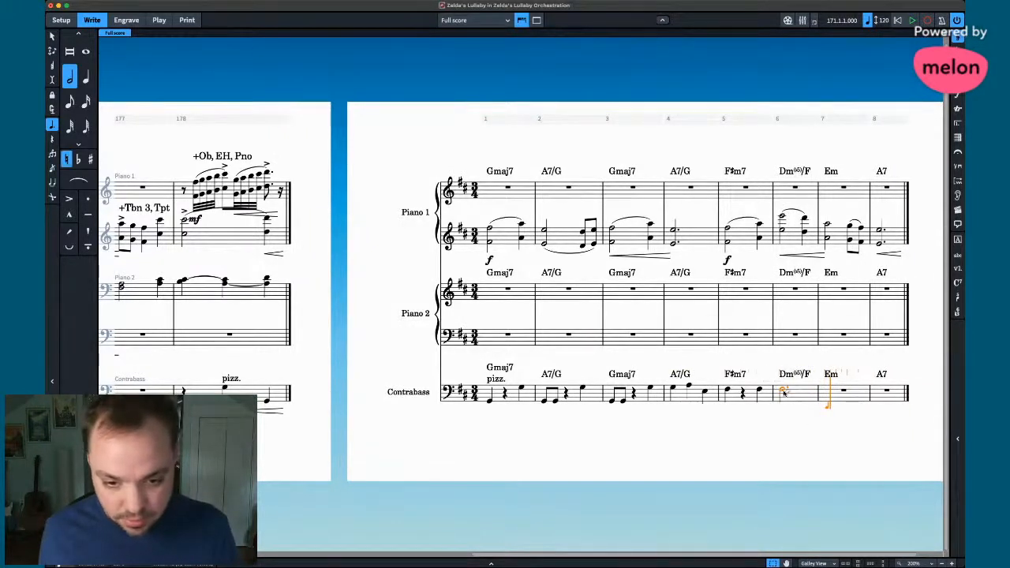
{"action": "key", "text": "Escape"}
{"action": "key", "text": "0"}
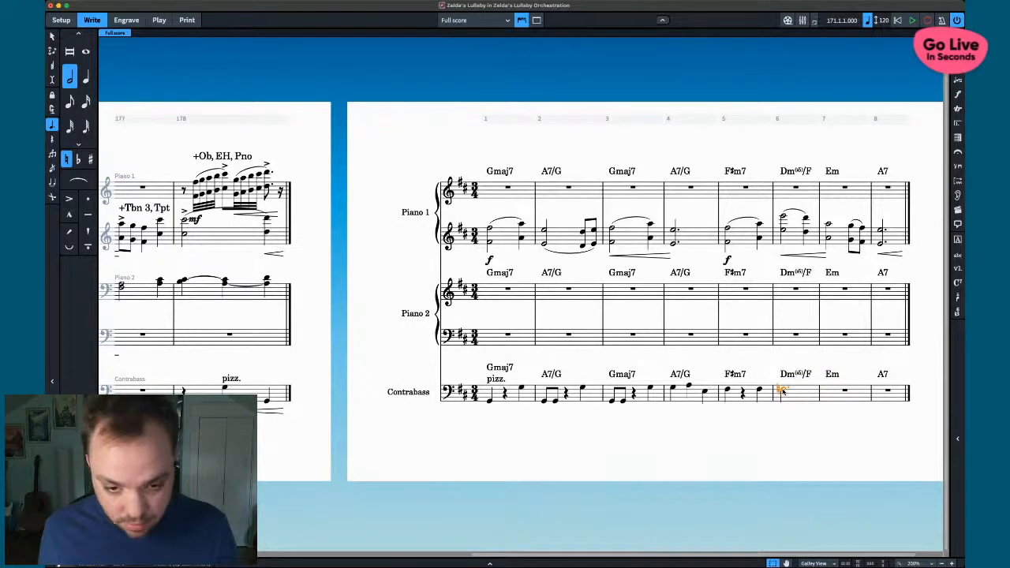
- Mark the Contrabass bar 6 note arco
{"action": "key", "text": "shift+p"}
{"action": "type", "text": "arco"}
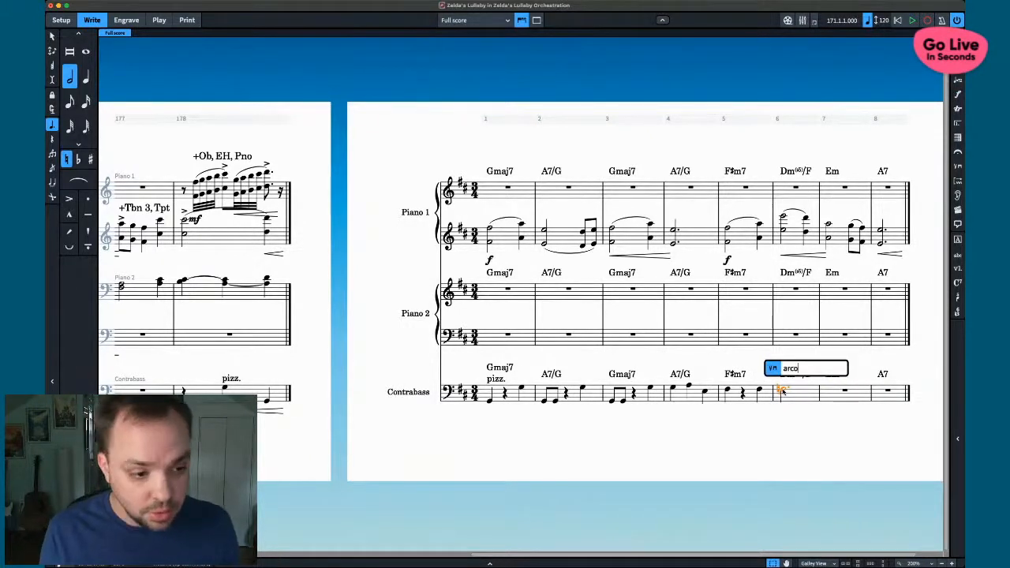
{"action": "key", "text": "Return"}
- Fill Contrabass bar 8 with a quarter rest followed by quarter-note A's, the last an octave lower
{"action": "left_click", "coordinate": [888, 392]}
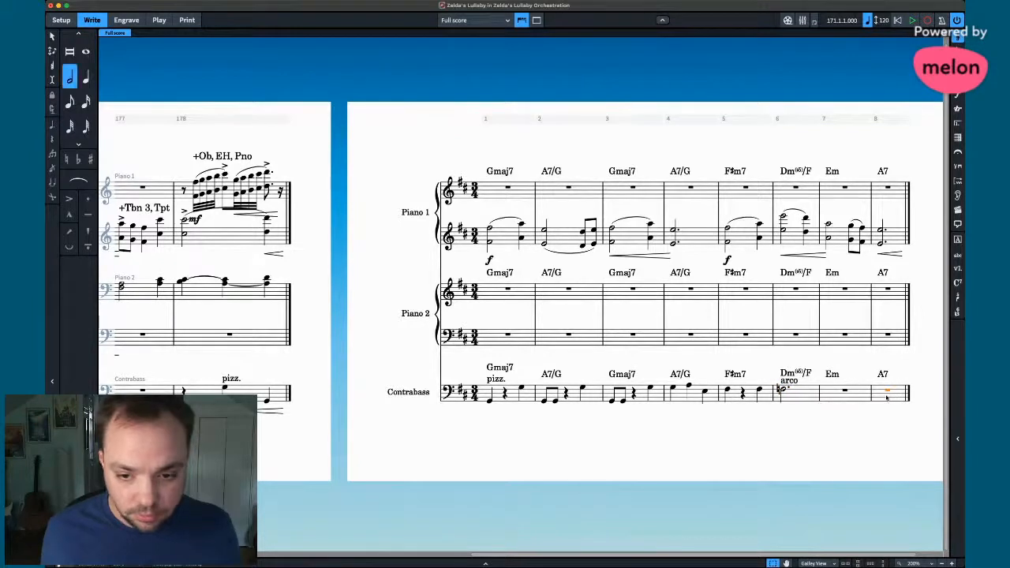
{"action": "key", "text": "shift+n"}
{"action": "key", "text": "5"}
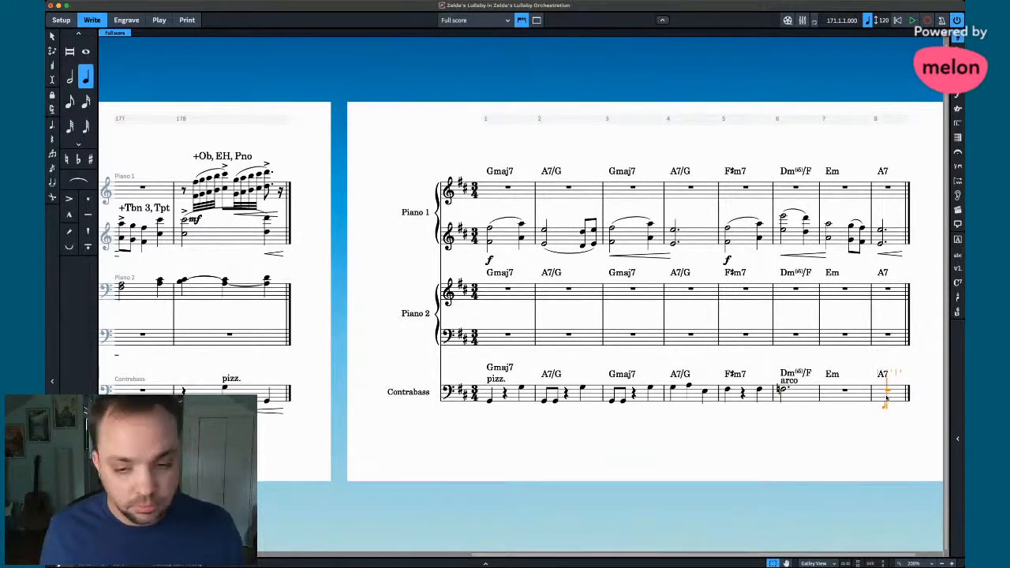
{"action": "key", "text": "space"}
{"action": "key", "text": "a"}
{"action": "key", "text": "a"}
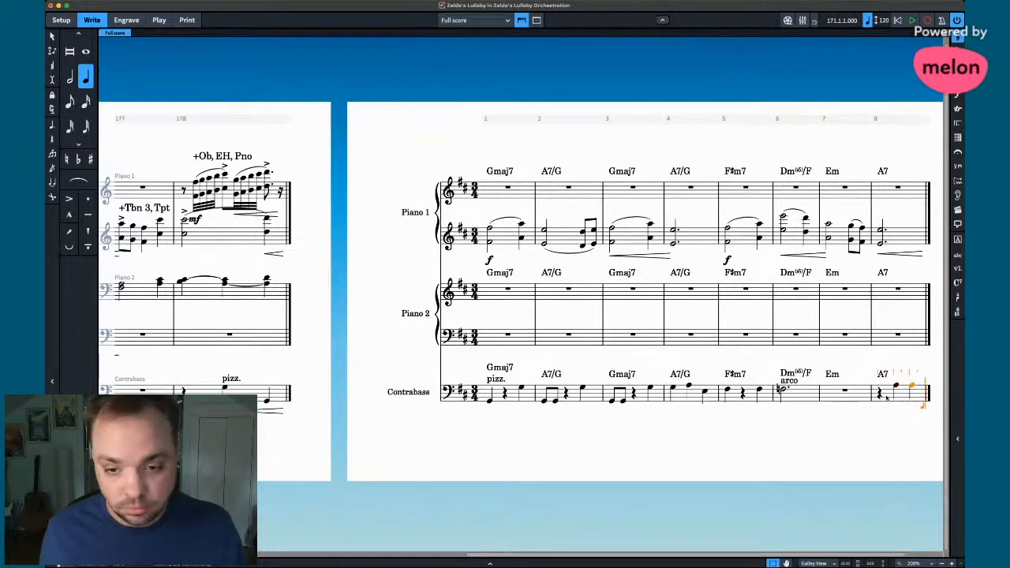
{"action": "key", "text": "super+alt+Down"}
{"action": "key", "text": "Escape"}
- Add a pizz. playing technique to the second Contrabass note in bar 8
{"action": "left_click", "coordinate": [897, 386]}
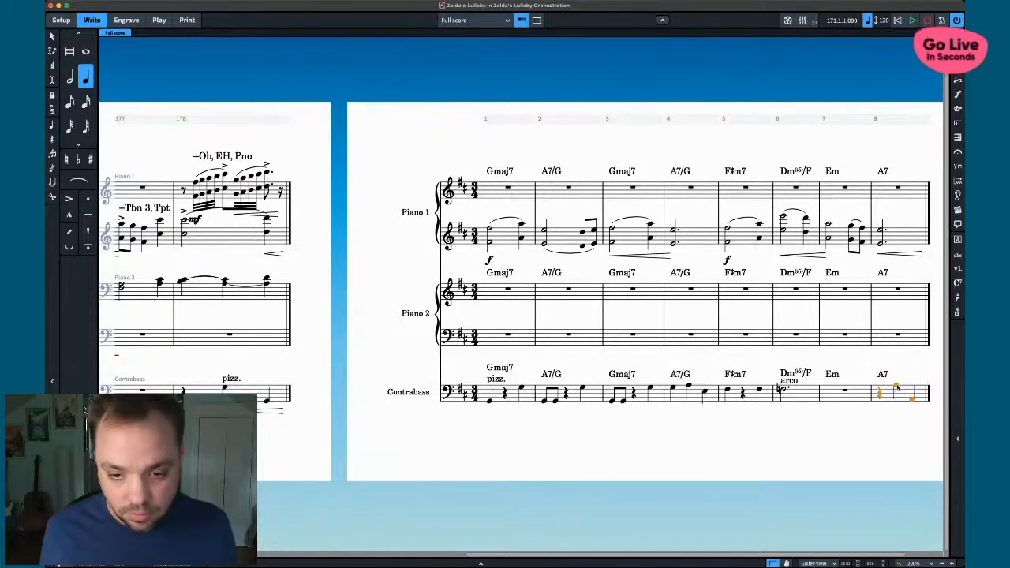
{"action": "key", "text": "shift+x"}
{"action": "type", "text": "piz"}
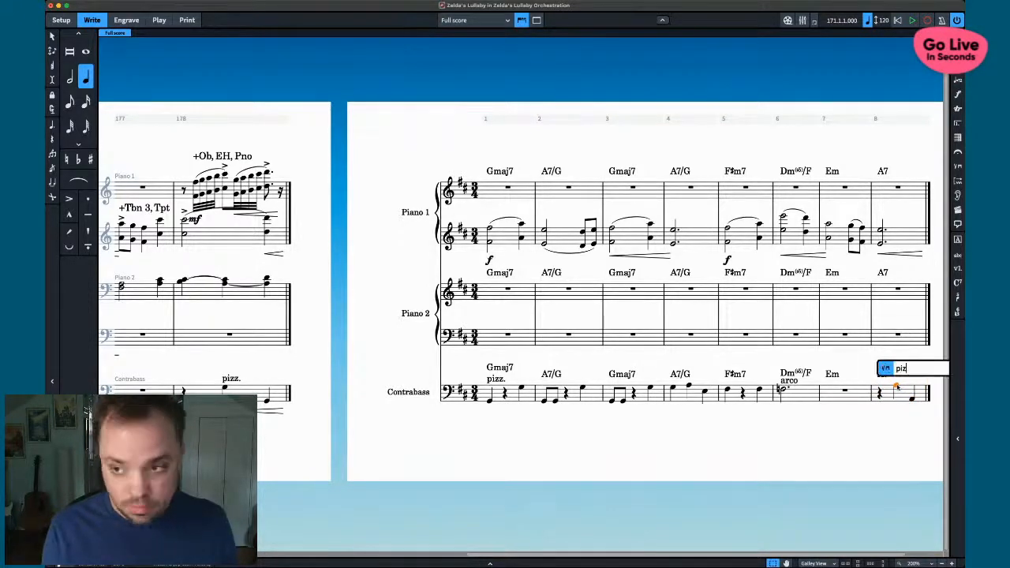
{"action": "type", "text": "z"}
{"action": "key", "text": "Return"}
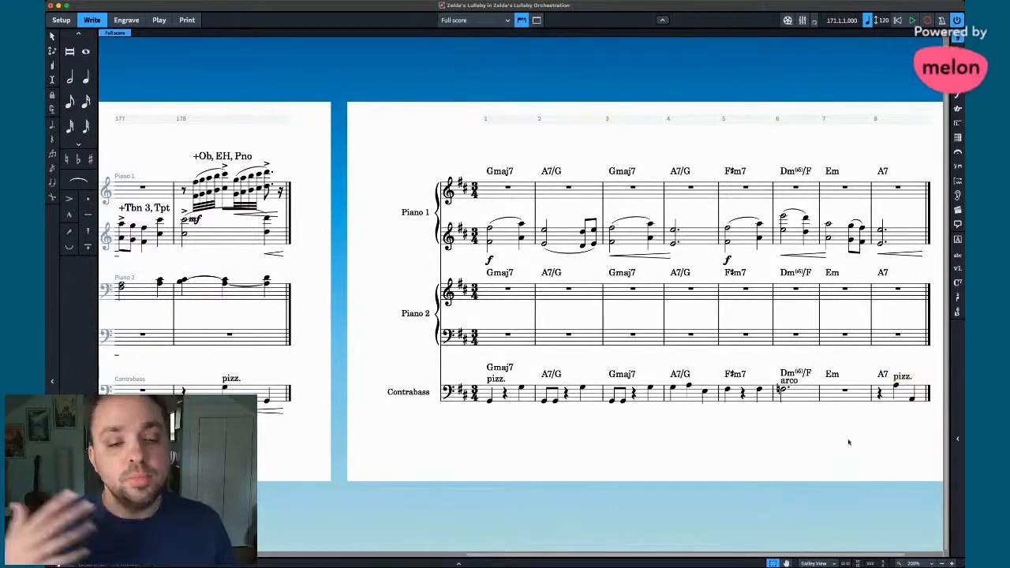
- Delete the mf under Piano 2's bar 171 chord, undoing an accidental note deletion
{"action": "scroll", "coordinate": [434, 217], "scroll_direction": "left", "scroll_amount": 9}
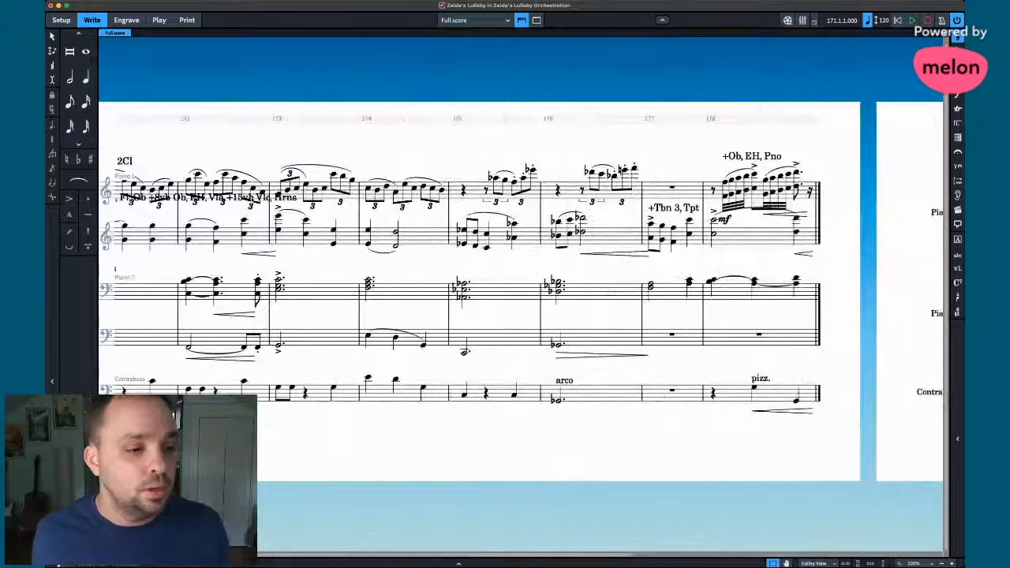
{"action": "left_click", "coordinate": [285, 197]}
{"action": "scroll", "coordinate": [310, 224], "scroll_direction": "right", "scroll_amount": 5}
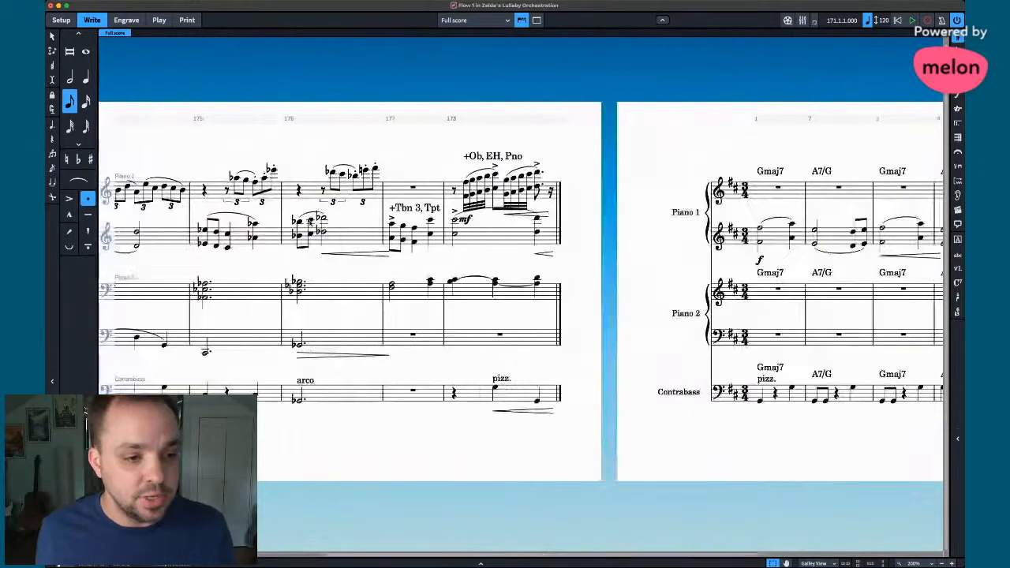
{"action": "scroll", "coordinate": [377, 253], "scroll_direction": "left", "scroll_amount": 1}
{"action": "scroll", "coordinate": [377, 253], "scroll_direction": "right", "scroll_amount": 5}
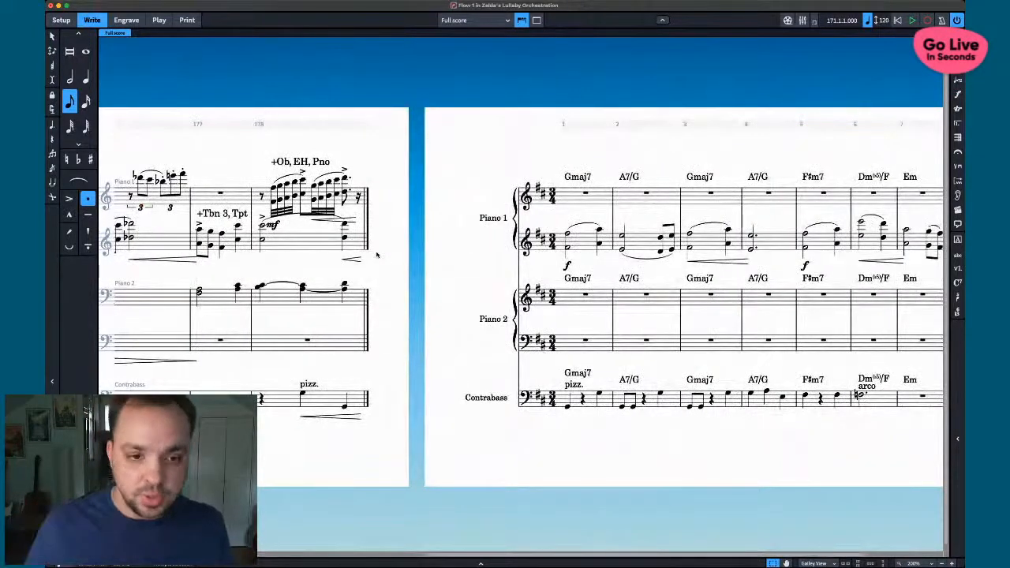
{"action": "scroll", "coordinate": [366, 314], "scroll_direction": "right", "scroll_amount": 2}
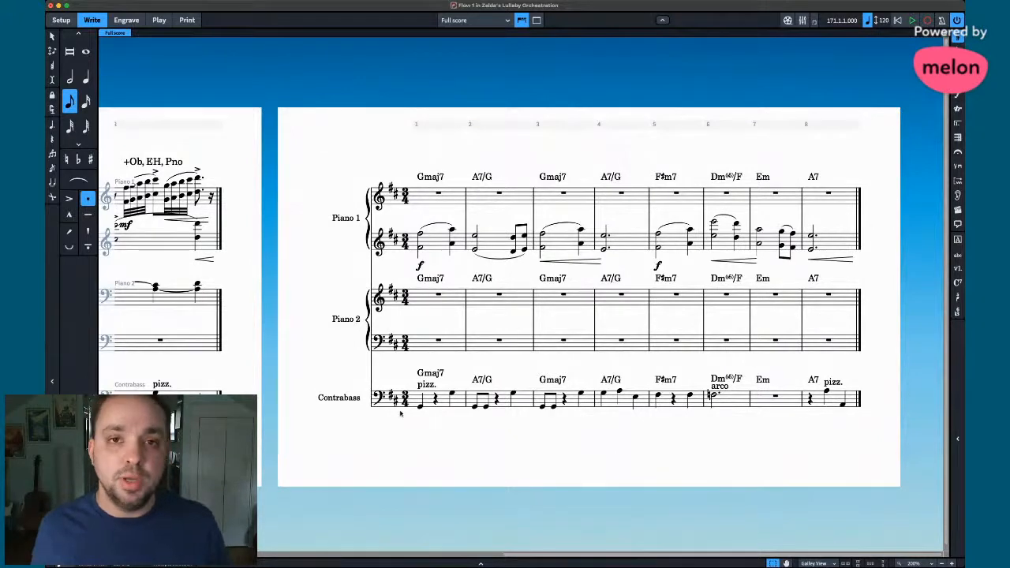
{"action": "scroll", "coordinate": [389, 415], "scroll_direction": "left", "scroll_amount": 2}
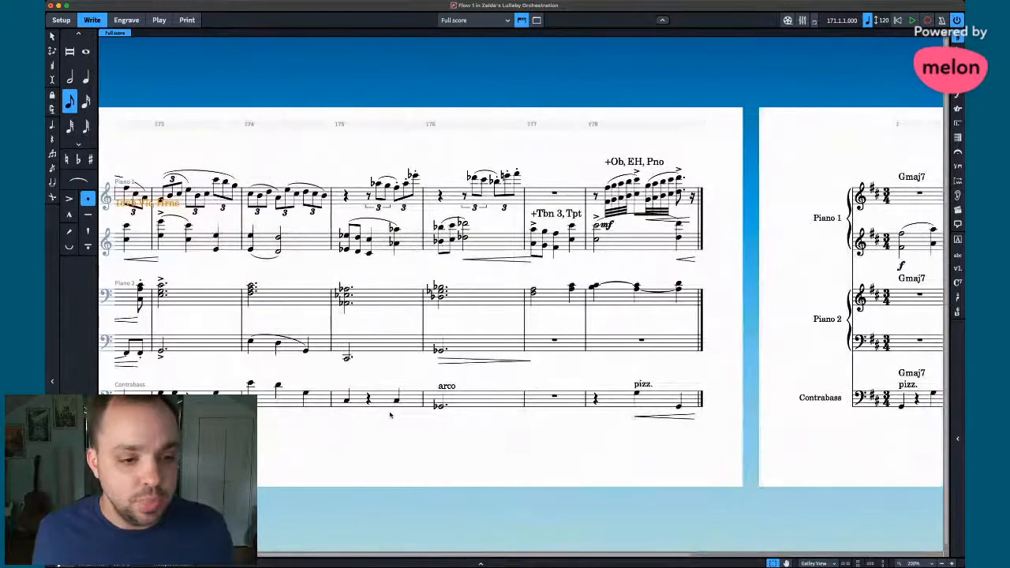
{"action": "scroll", "coordinate": [389, 414], "scroll_direction": "left", "scroll_amount": 2}
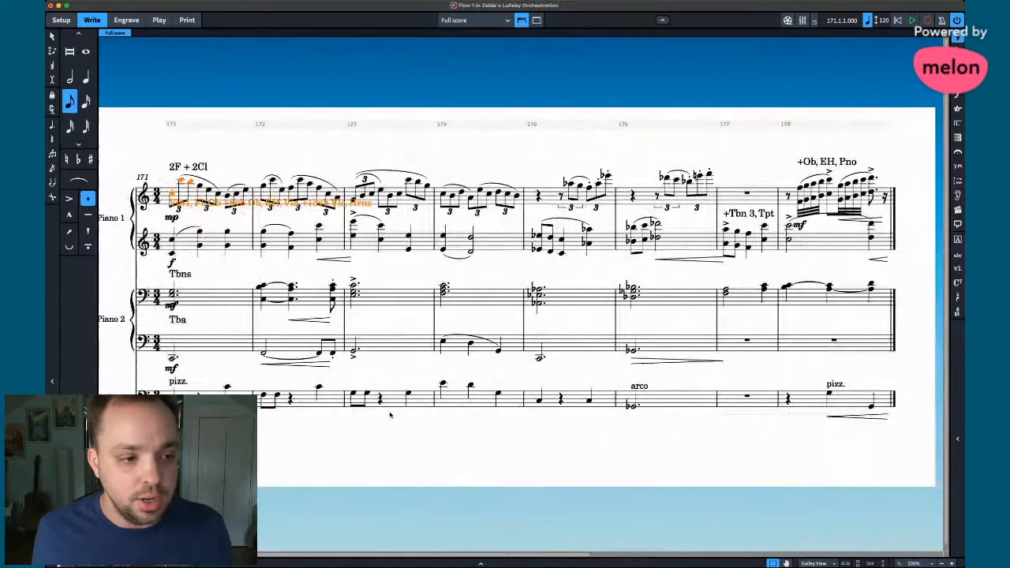
{"action": "left_click", "coordinate": [172, 304]}
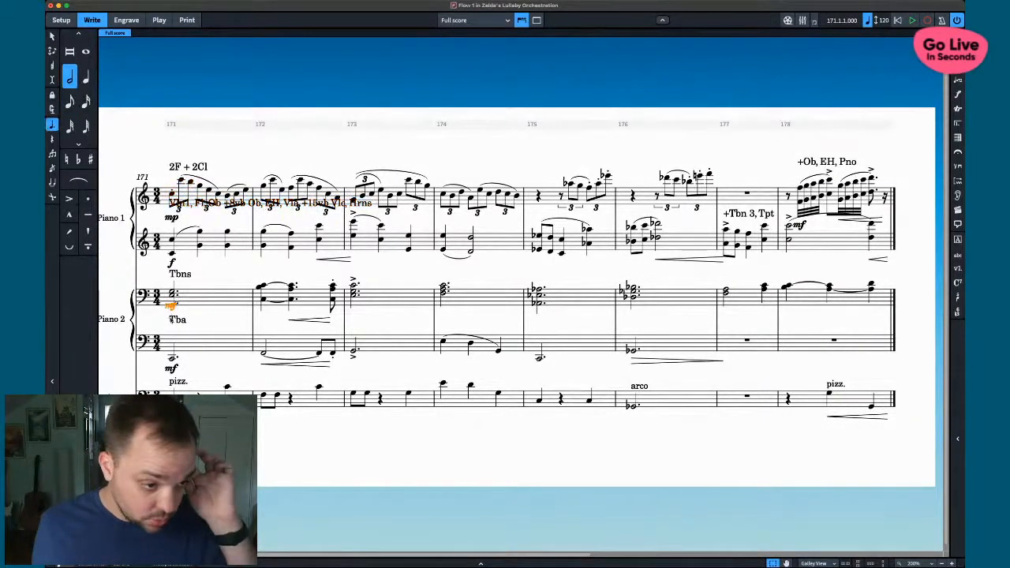
{"action": "key", "text": "Delete"}
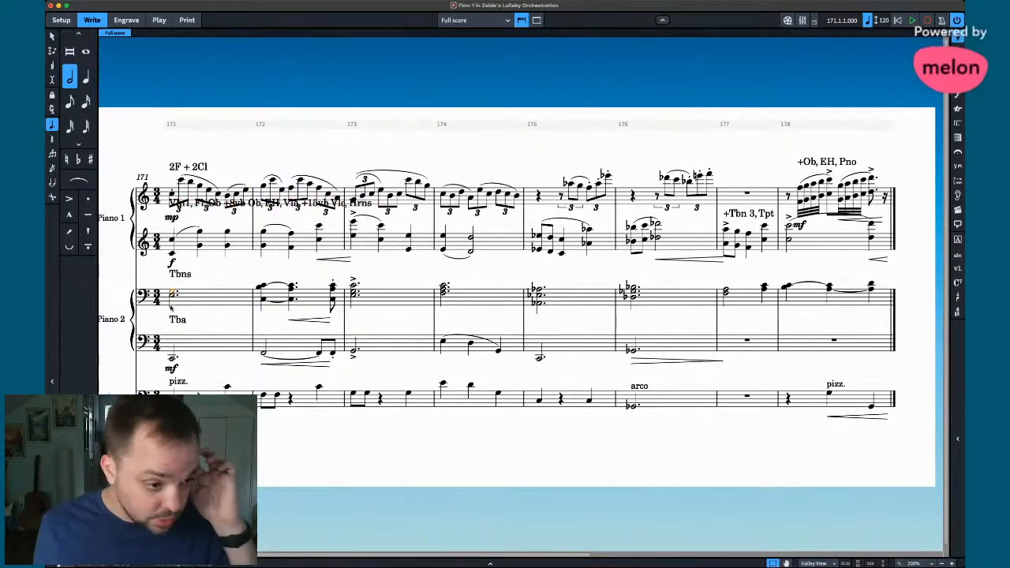
{"action": "key", "text": "super+z"}
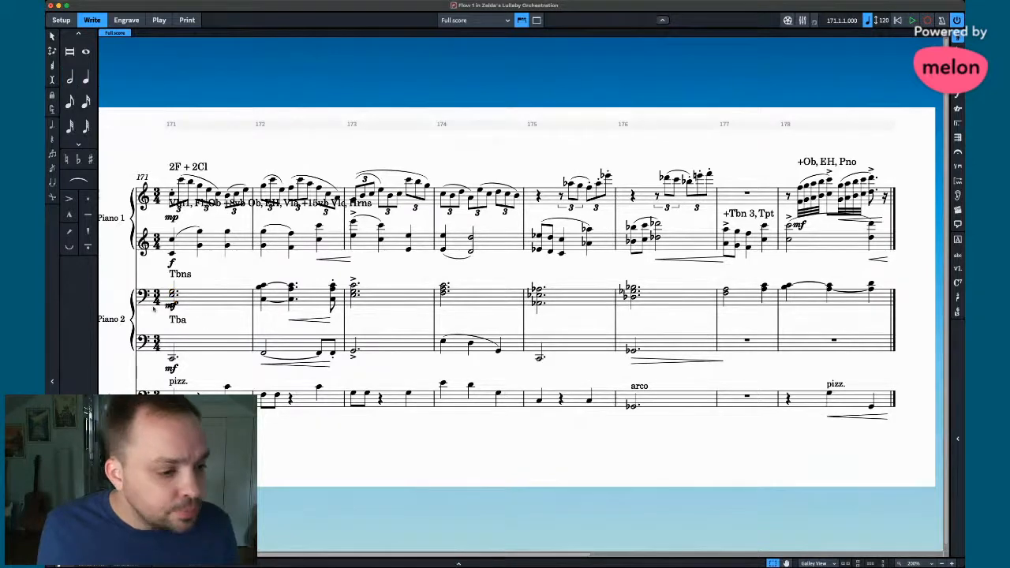
{"action": "left_click", "coordinate": [171, 305]}
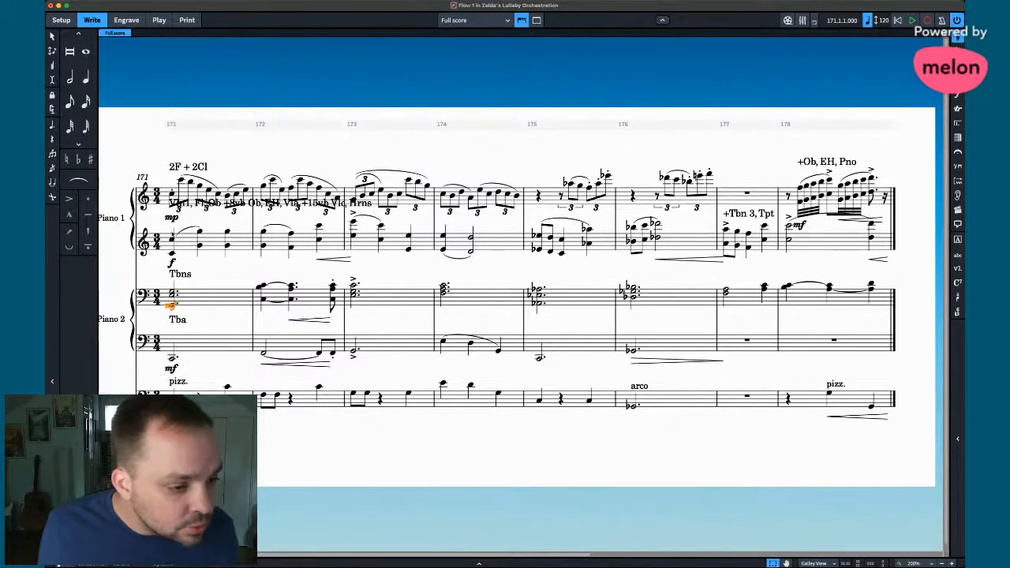
{"action": "key", "text": "Delete"}
- Check Piano 2's bar 171 chord and lower-staff note, then return to the new flow
{"action": "scroll", "coordinate": [191, 302], "scroll_direction": "left", "scroll_amount": 10}
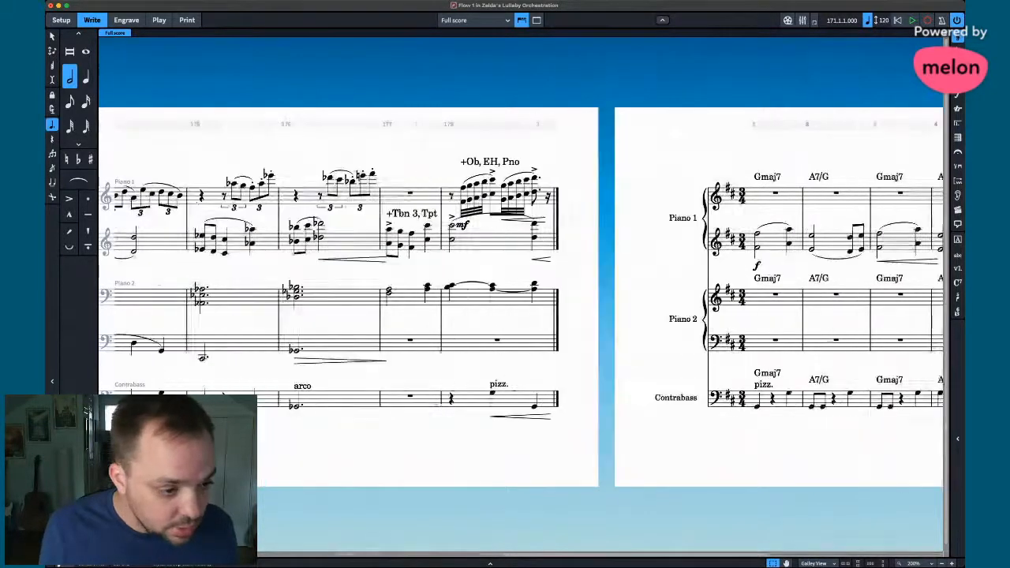
{"action": "left_click", "coordinate": [309, 331]}
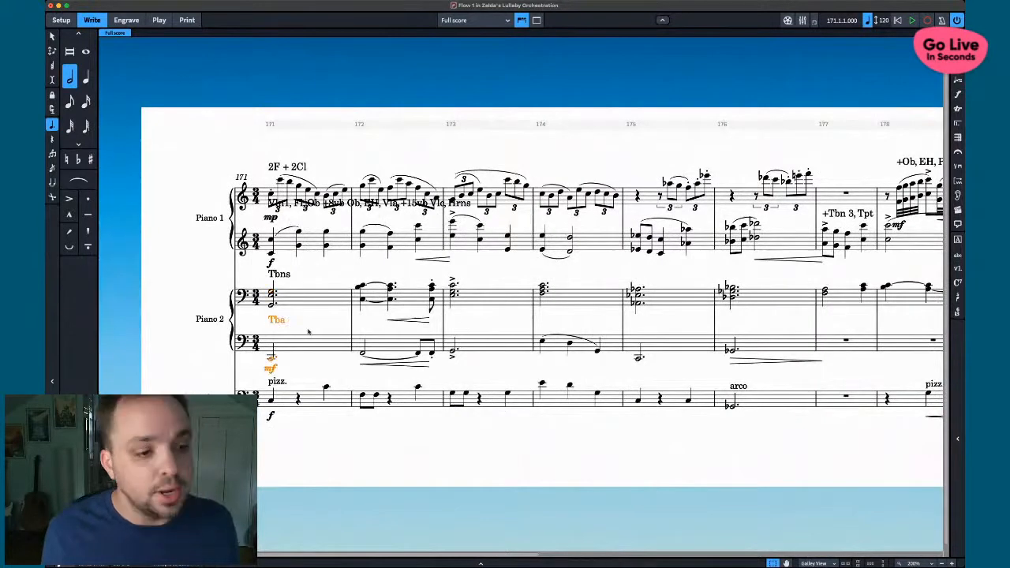
{"action": "key", "text": "Escape"}
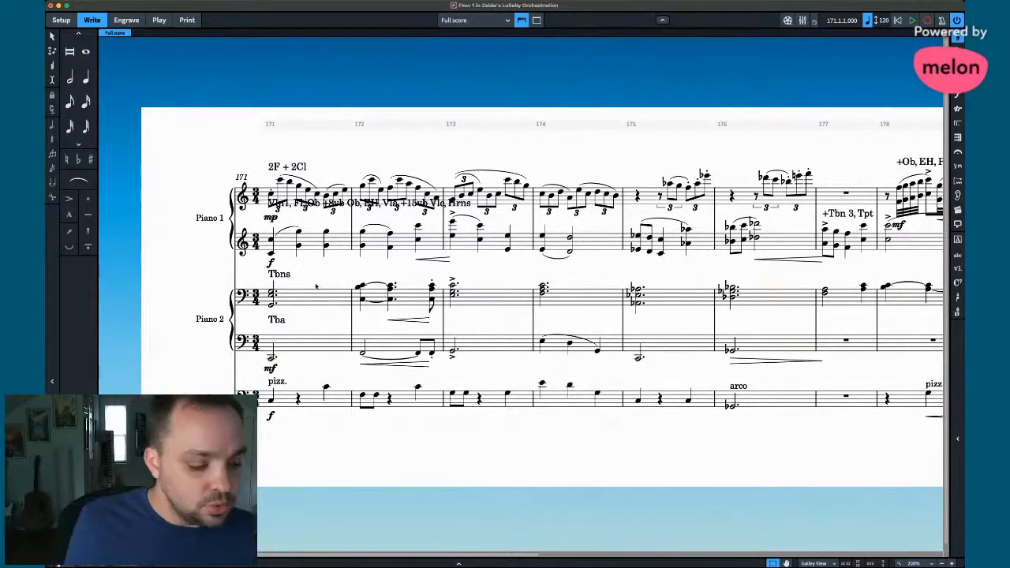
{"action": "left_click", "coordinate": [273, 360]}
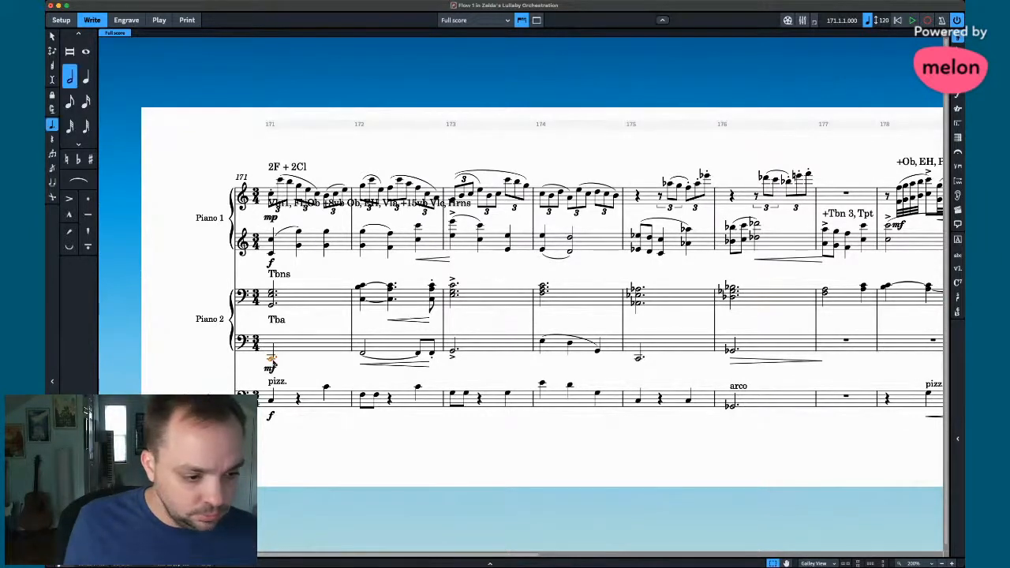
{"action": "left_click", "coordinate": [284, 323], "text": "super"}
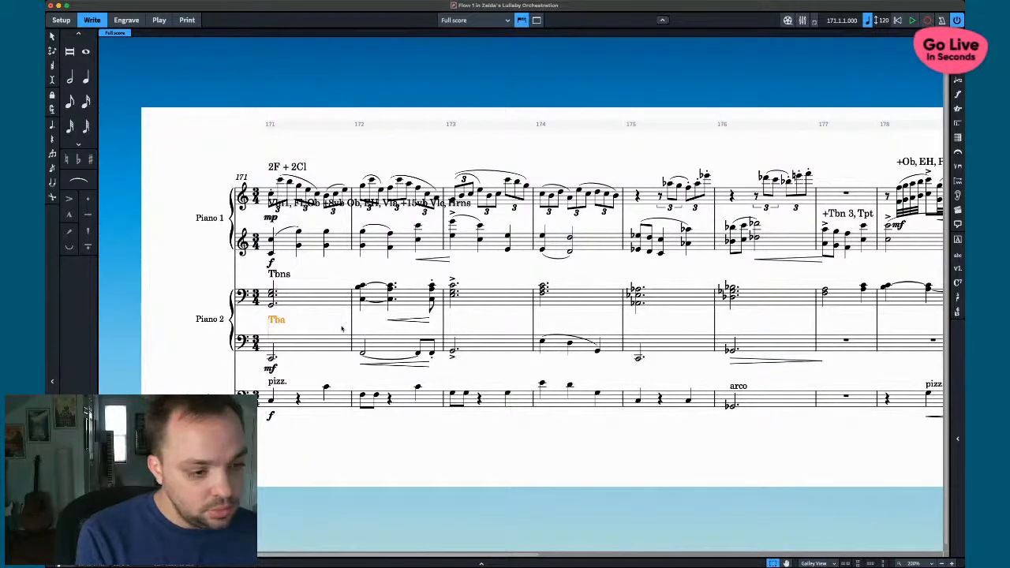
{"action": "left_click", "coordinate": [273, 305]}
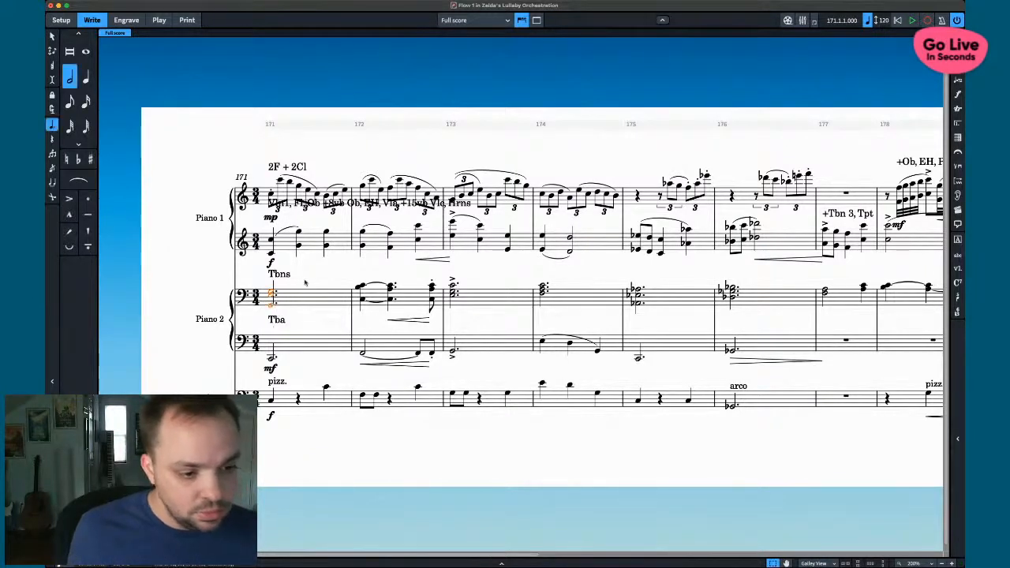
{"action": "key", "text": "Escape"}
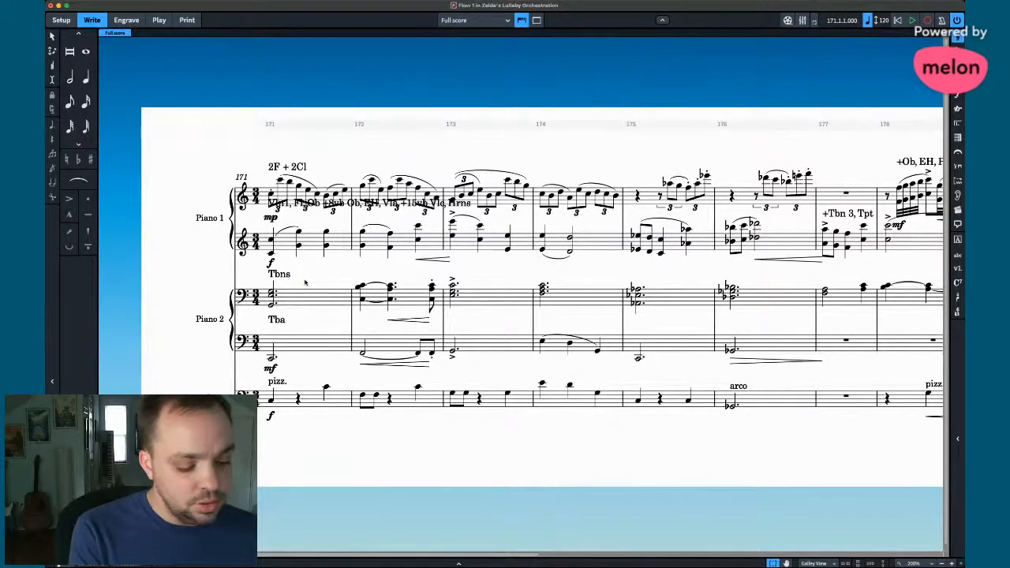
{"action": "scroll", "coordinate": [617, 431], "scroll_direction": "right", "scroll_amount": 5}
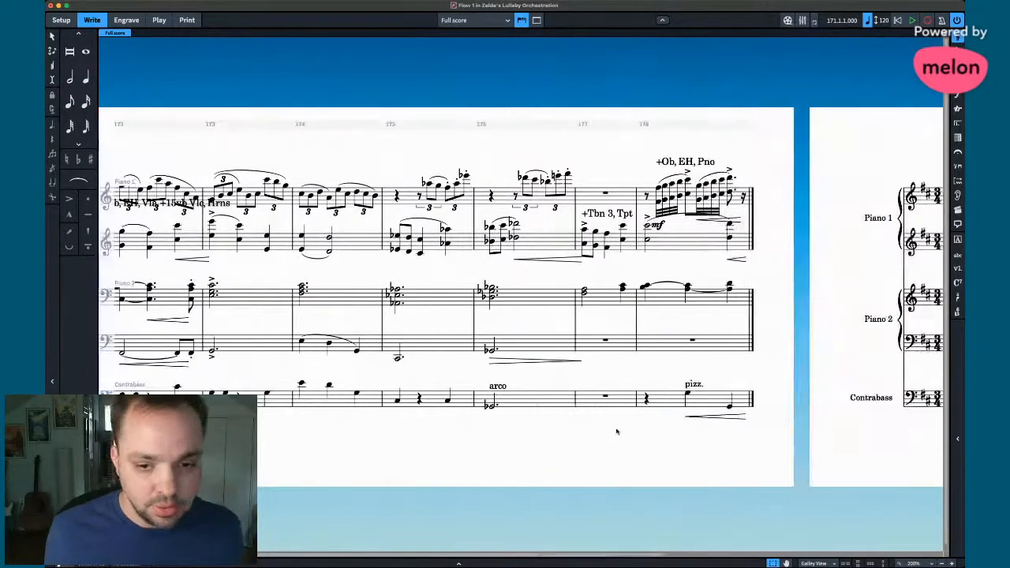
{"action": "scroll", "coordinate": [617, 431], "scroll_direction": "right", "scroll_amount": 8}
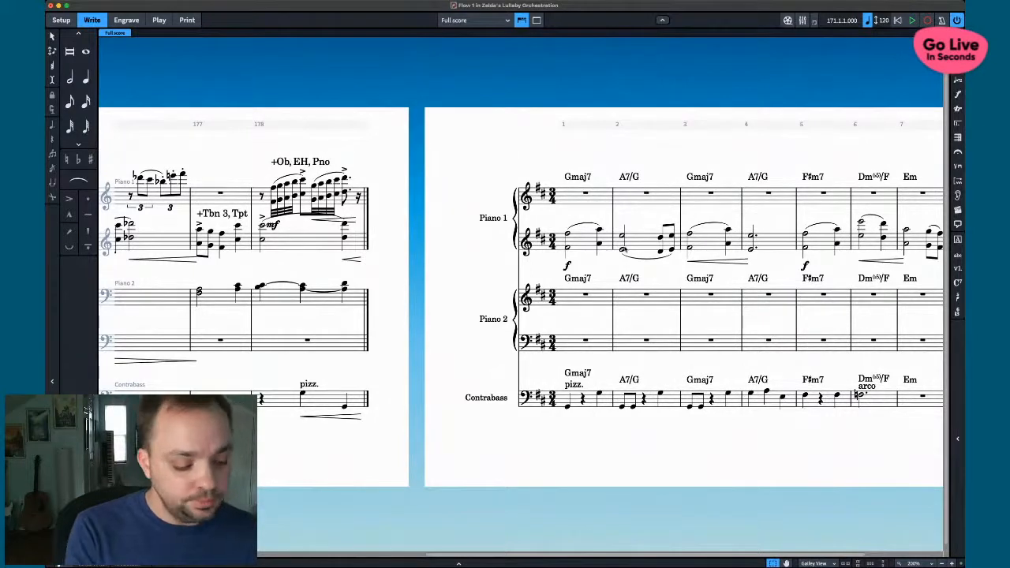
- Enter a dotted-half chord in Piano 2 bar 1 and give its upper staff a bass clef
{"action": "left_click", "coordinate": [584, 295]}
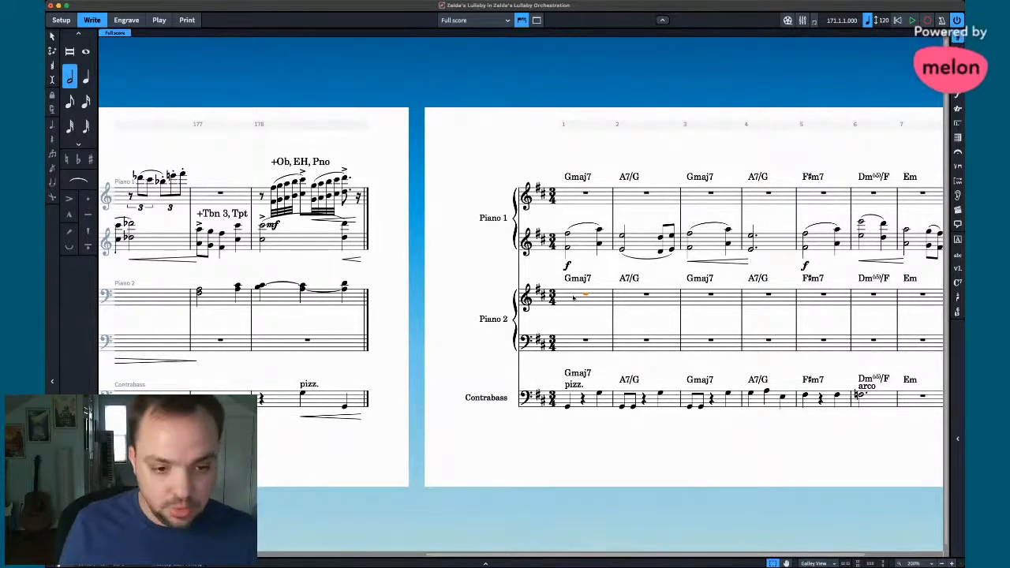
{"action": "key", "text": "shift+n"}
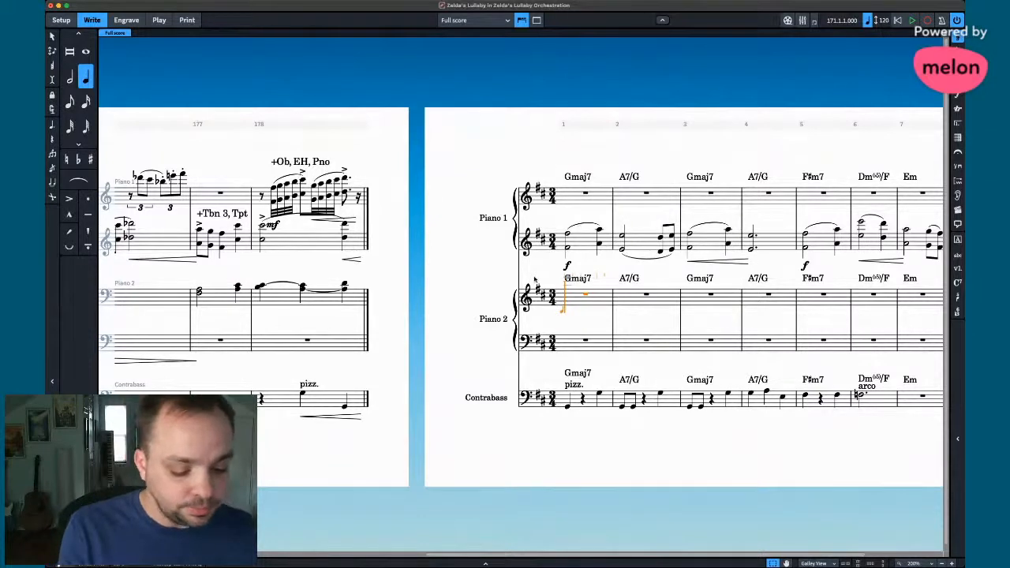
{"action": "key", "text": "Escape"}
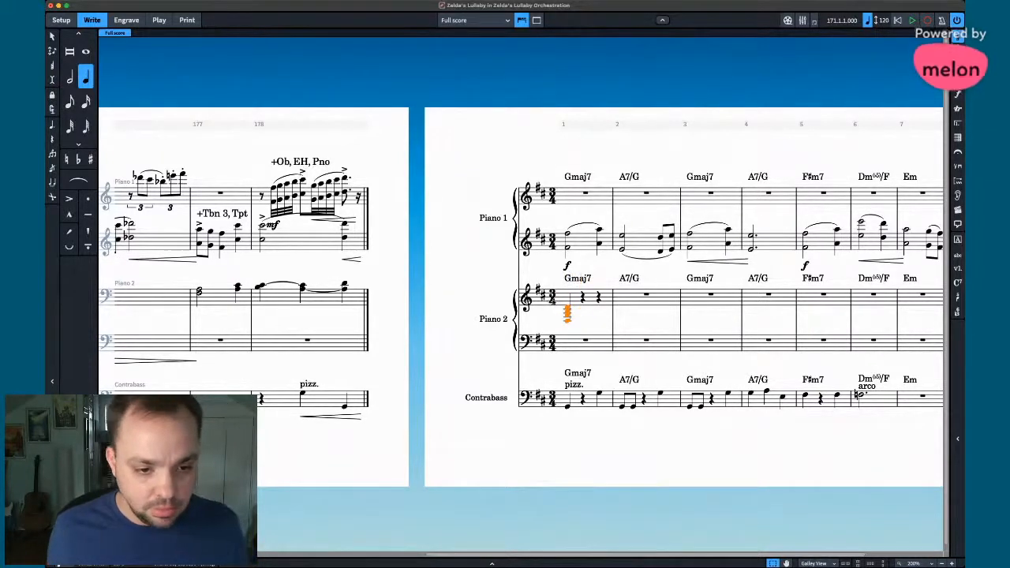
{"action": "key", "text": "7"}
{"action": "key", "text": "period"}
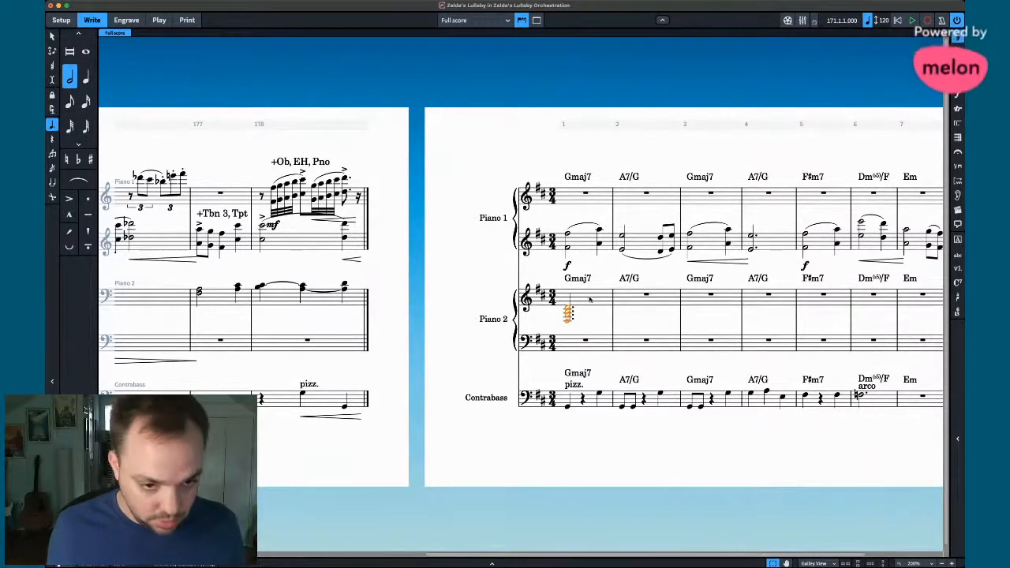
{"action": "key", "text": "shift+c"}
{"action": "type", "text": "bass"}
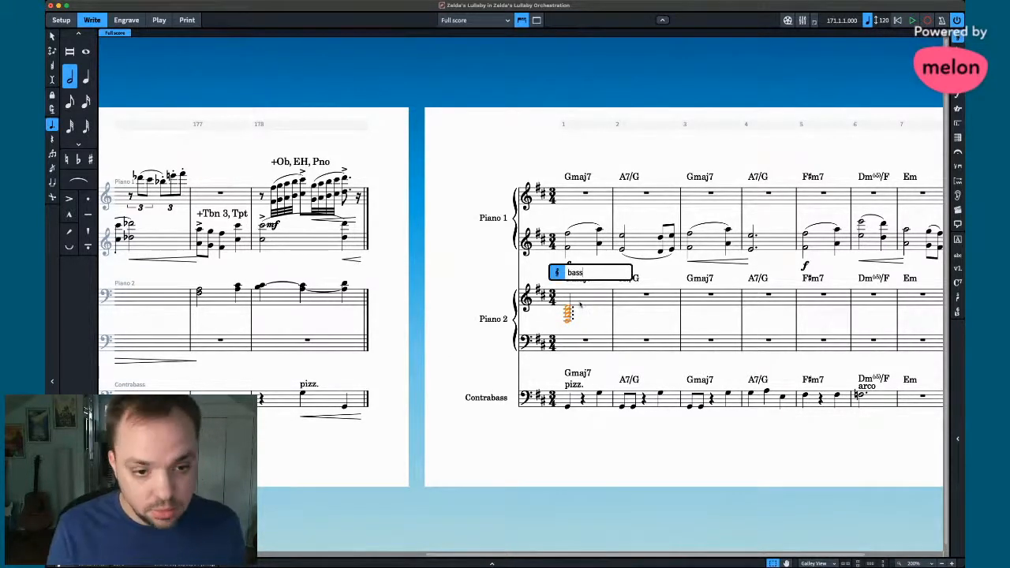
{"action": "key", "text": "Return"}
- Start entering the dotted-half bass note on Piano 2's lower staff in bar 1
{"action": "left_click", "coordinate": [566, 348]}
{"action": "key", "text": "shift+n"}
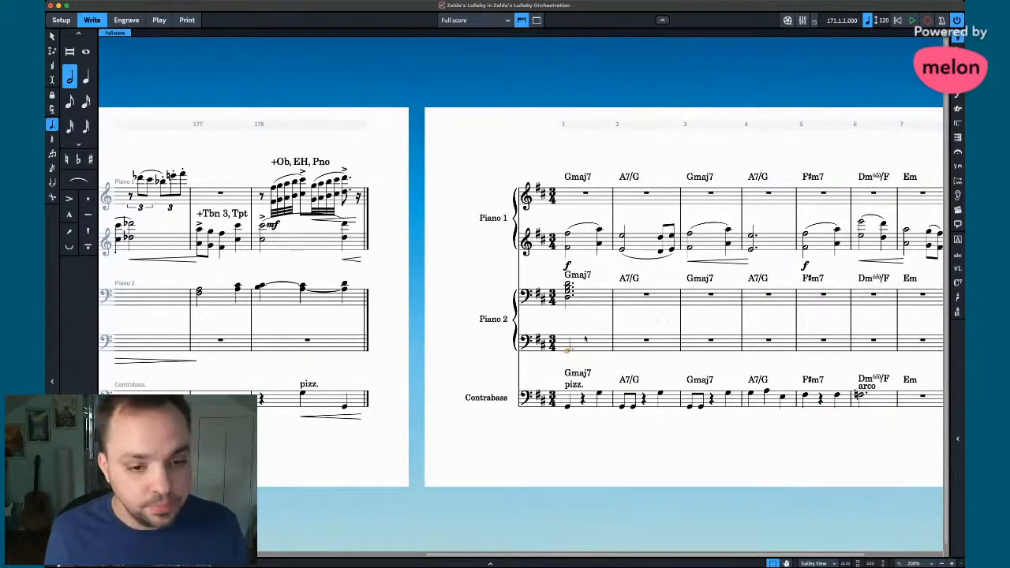
{"action": "scroll", "coordinate": [566, 349], "scroll_direction": "left", "scroll_amount": 10}
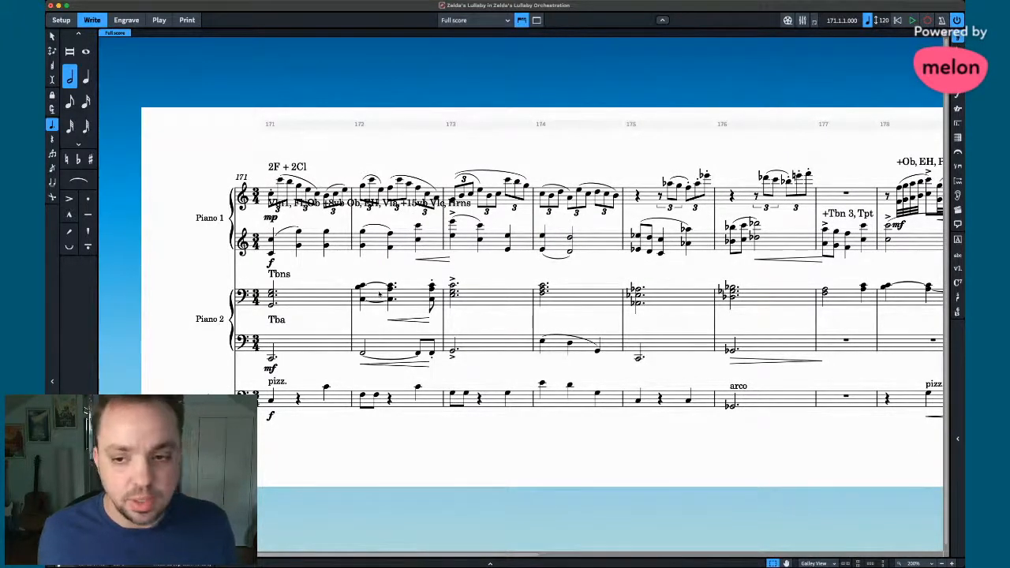
{"action": "scroll", "coordinate": [377, 295], "scroll_direction": "right", "scroll_amount": 8}
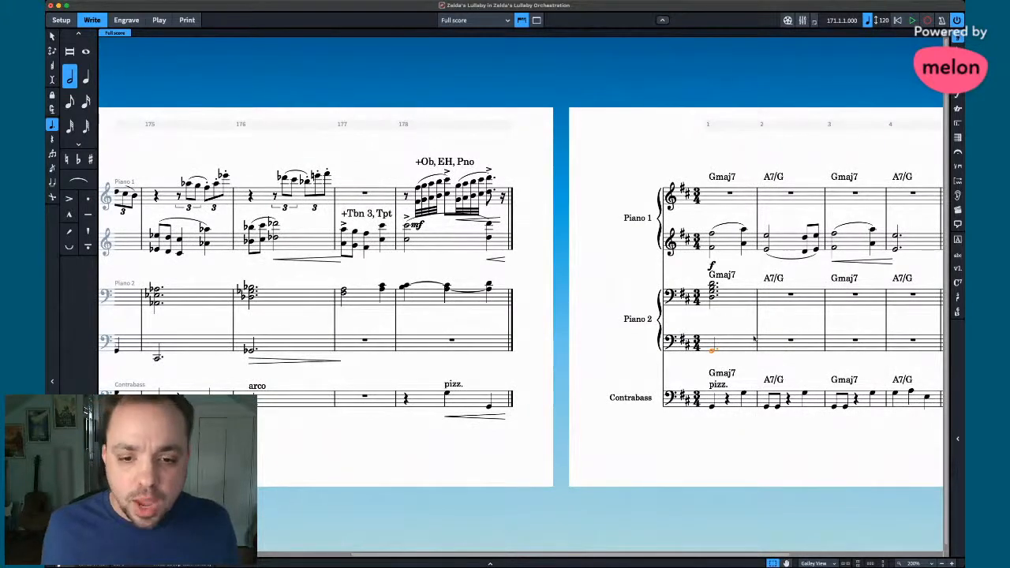
{"action": "scroll", "coordinate": [381, 295], "scroll_direction": "right", "scroll_amount": 5}
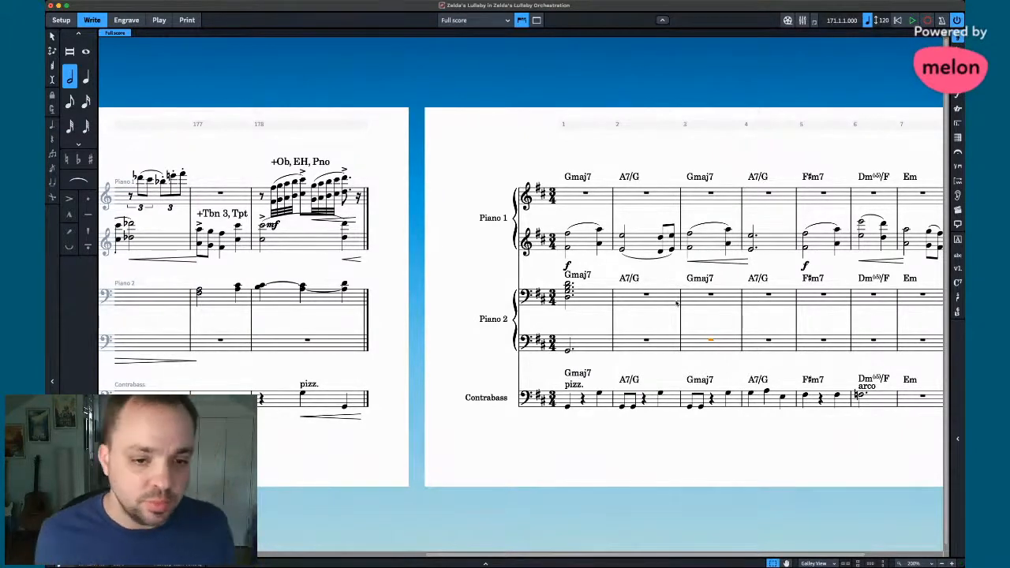
- Select both Piano 2 staves from bar 172 through bar 178 for copying into bars 2–8
{"action": "scroll", "coordinate": [632, 298], "scroll_direction": "left", "scroll_amount": 10}
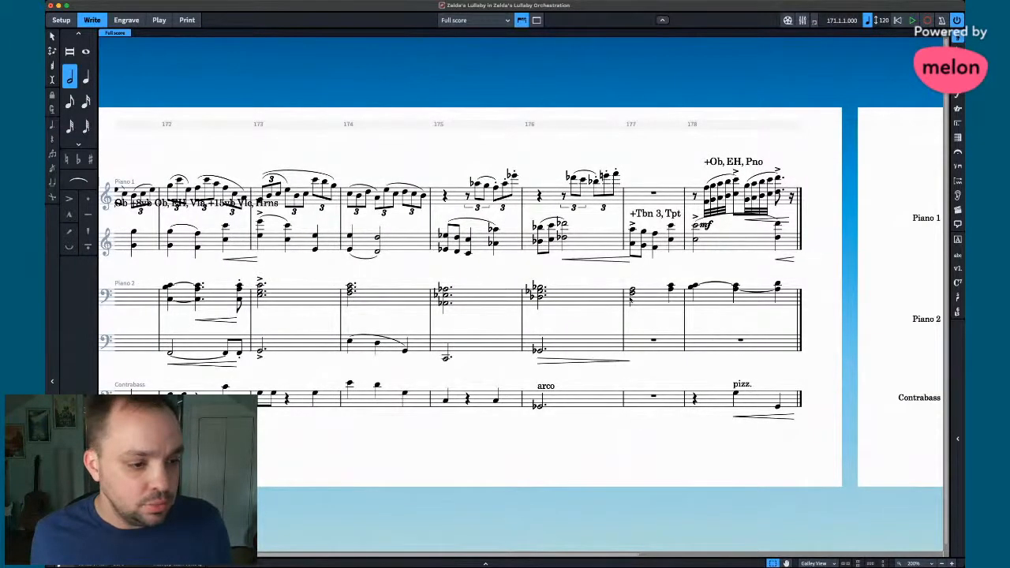
{"action": "left_click", "coordinate": [180, 353]}
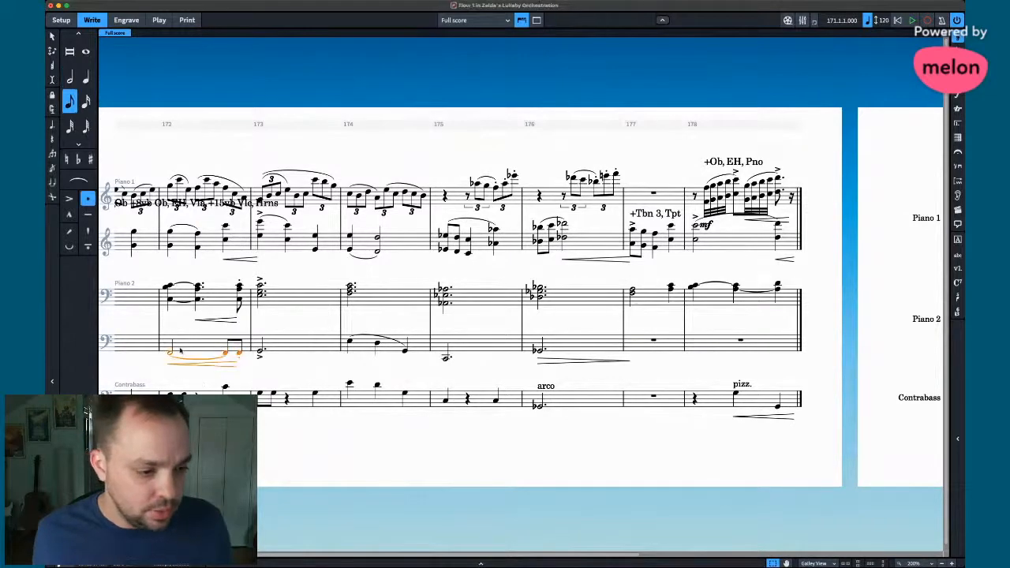
{"action": "left_click", "coordinate": [180, 293], "text": "shift"}
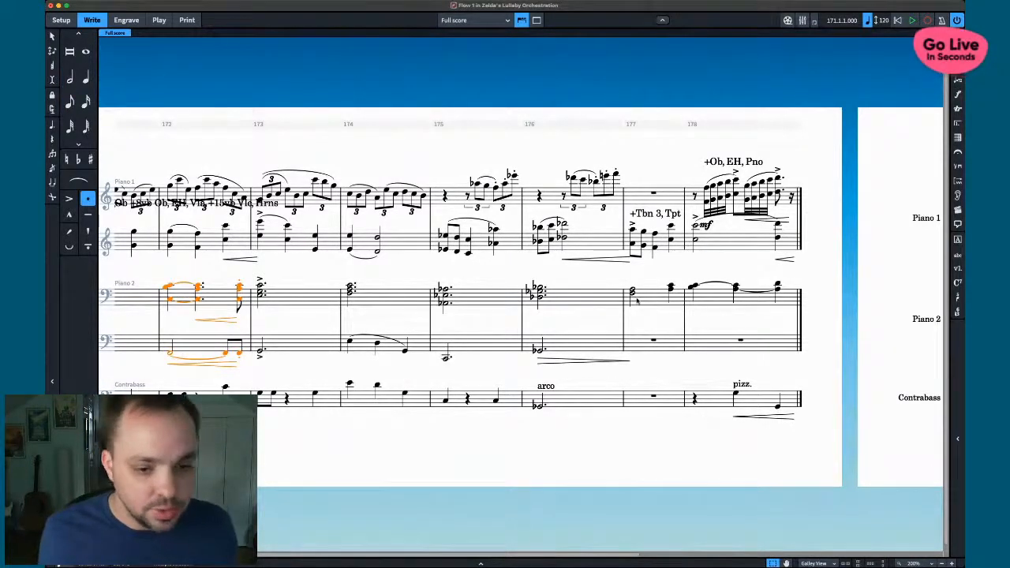
{"action": "left_click", "coordinate": [713, 301], "text": "shift"}
{"action": "scroll", "coordinate": [606, 342], "scroll_direction": "right", "scroll_amount": 10}
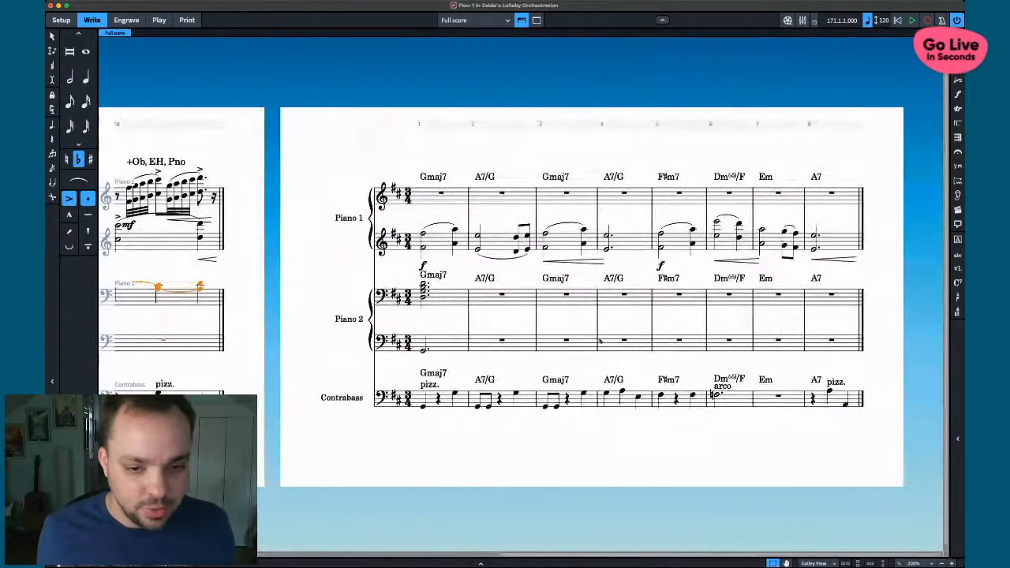
- Raise the upper note of Piano 2's bar 2 chord by step to a sharp
{"action": "left_click", "coordinate": [476, 321]}
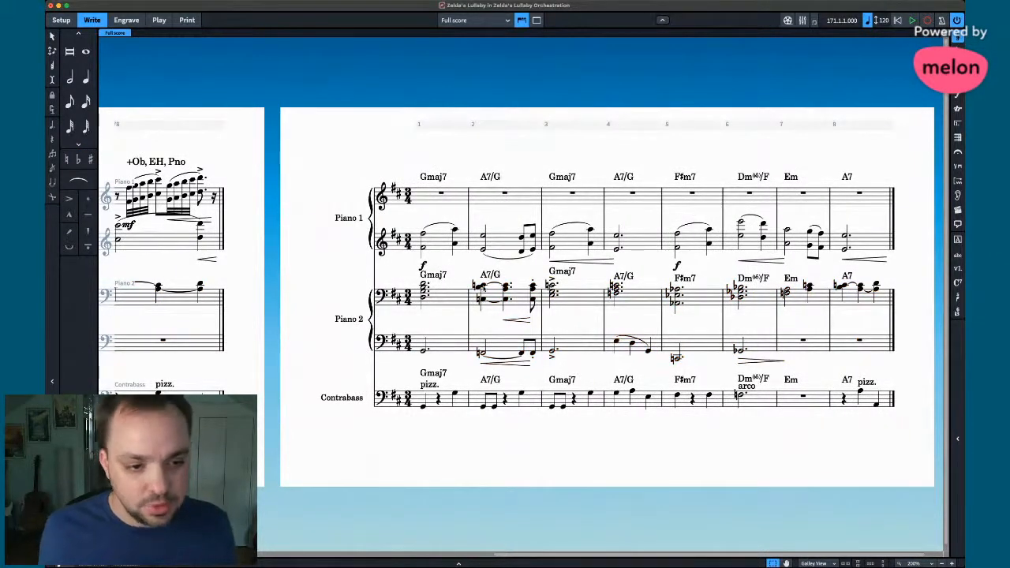
{"action": "left_click", "coordinate": [483, 287]}
{"action": "key", "text": "alt+Up"}
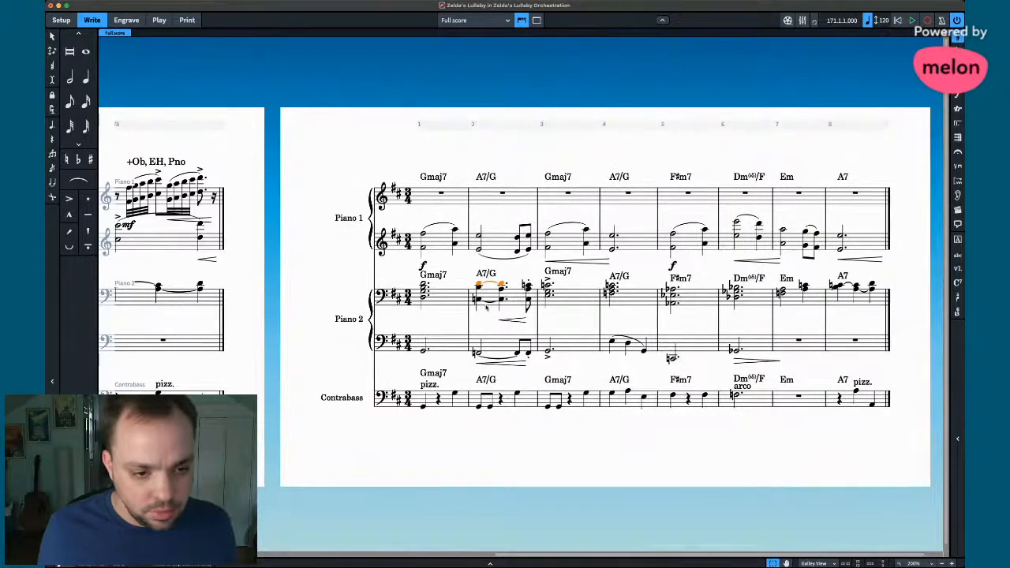
{"action": "key", "text": "alt+Down"}
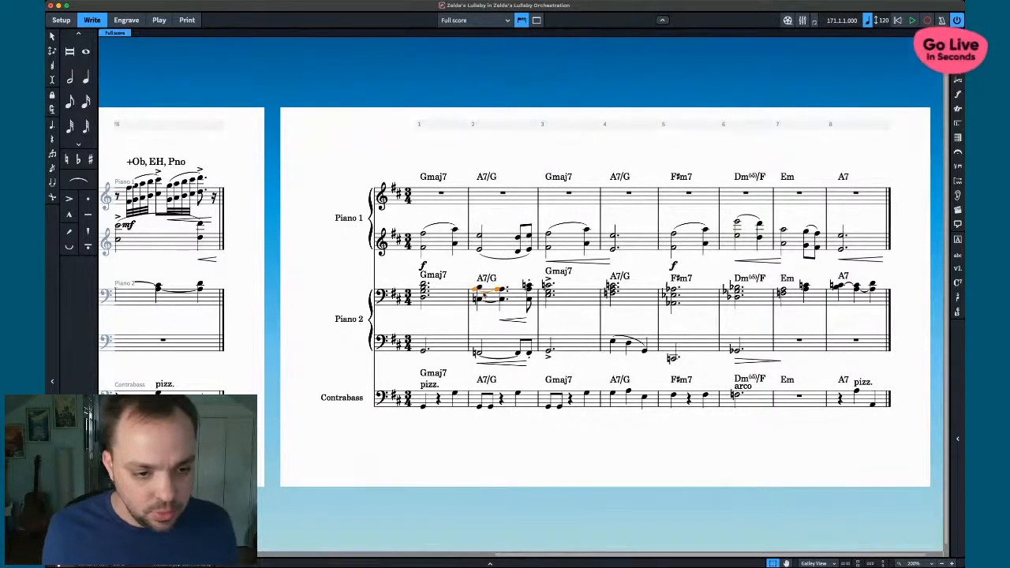
{"action": "key", "text": "Up"}
{"action": "key", "text": "alt+Up"}
{"action": "key", "text": "alt+Up"}
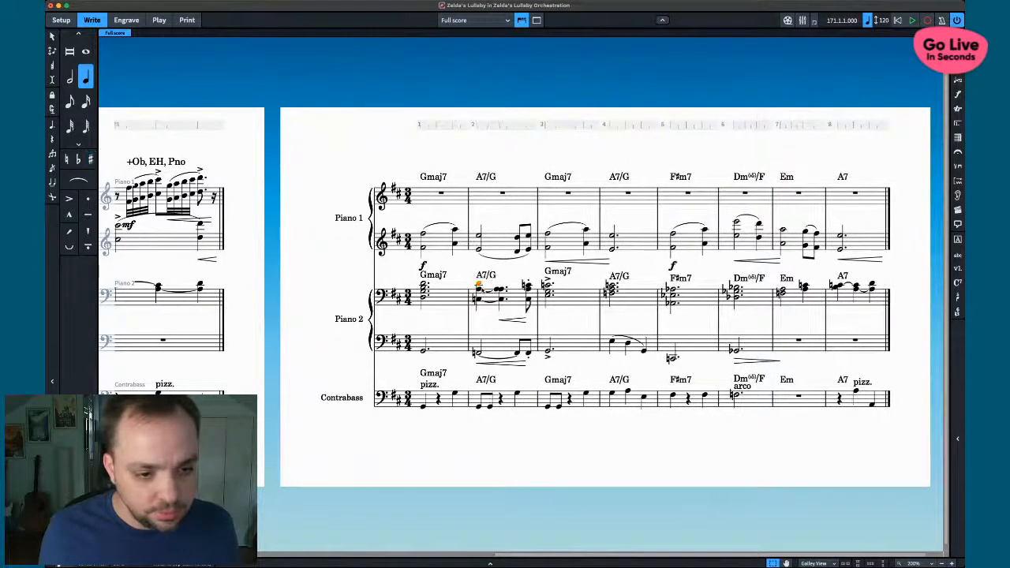
{"action": "key", "text": "Right"}
{"action": "key", "text": "alt+Up"}
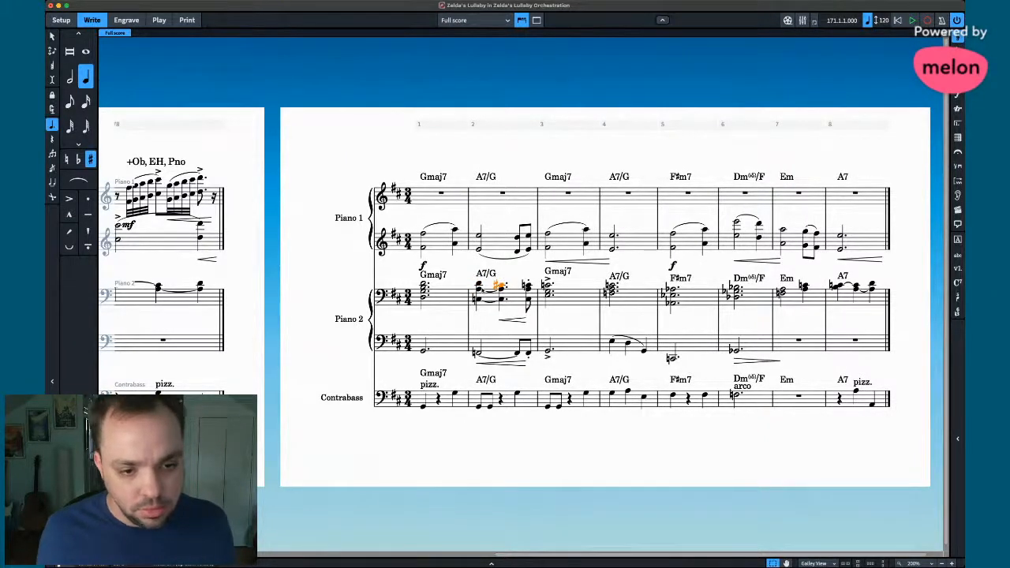
- Sharpen the next chord's top note in bar 2 and add the bar 1 chord to the selection
{"action": "key", "text": "Right"}
{"action": "key", "text": "equal"}
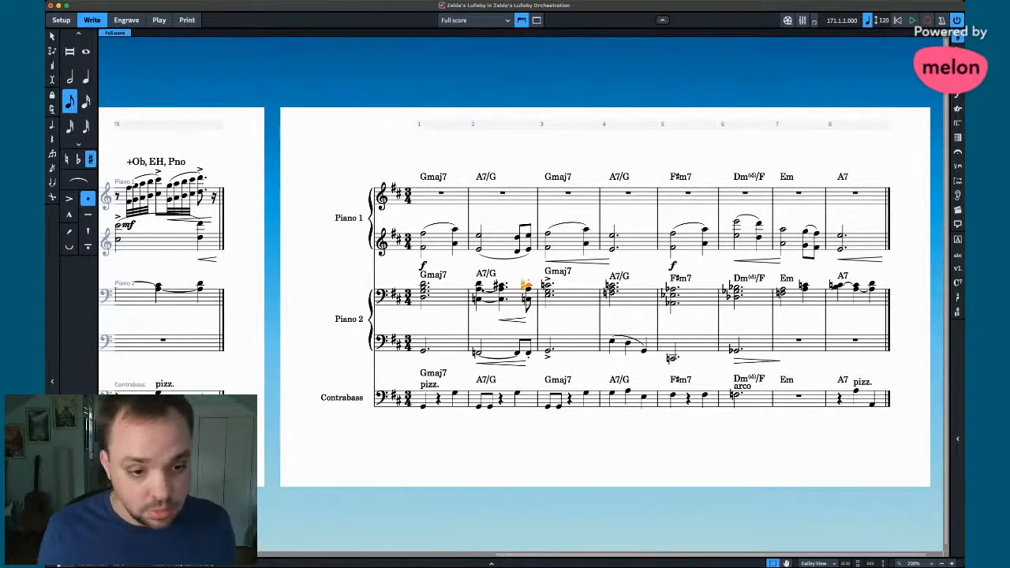
{"action": "key", "text": "Right"}
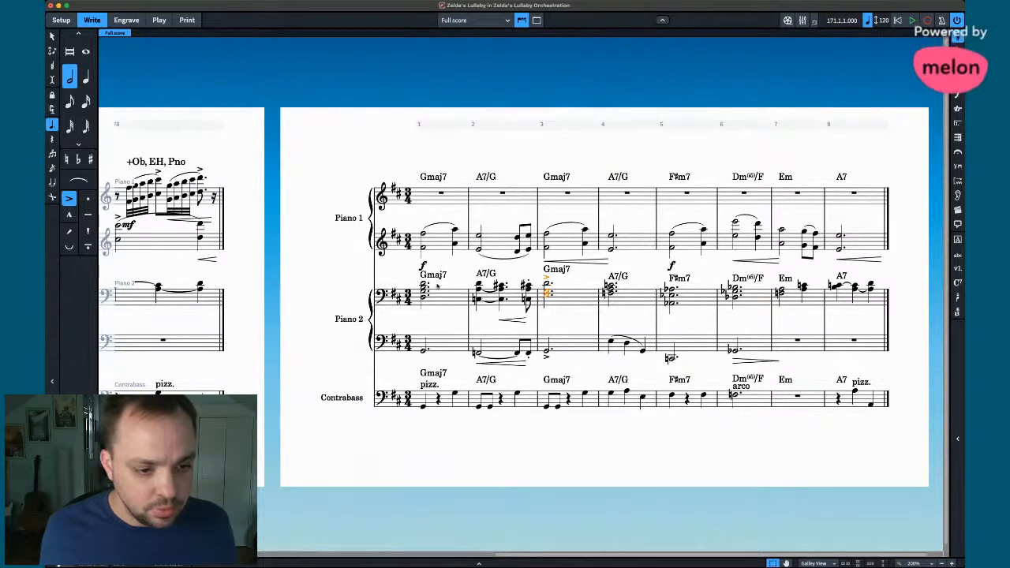
{"action": "left_click", "coordinate": [422, 290], "text": "super"}
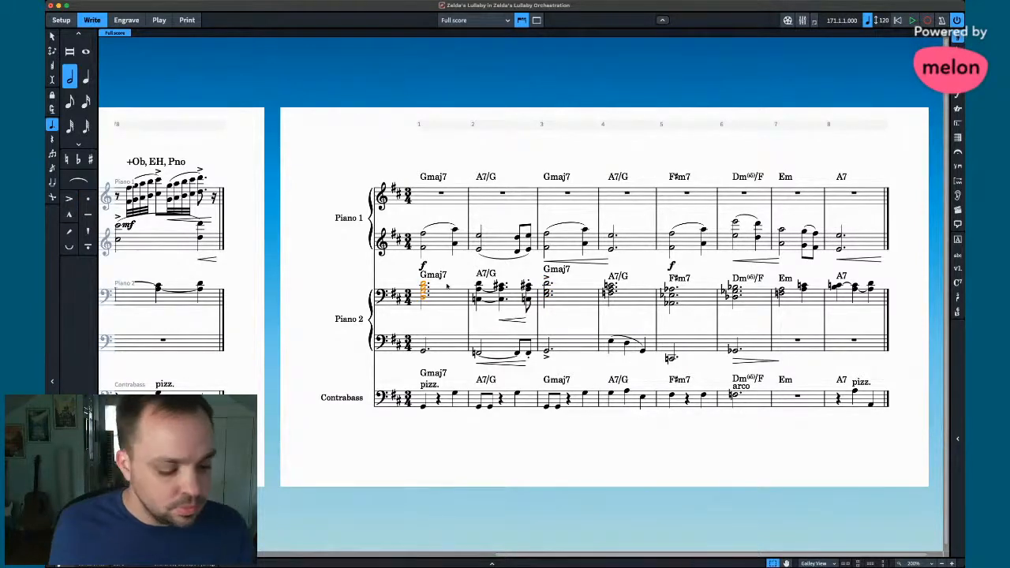
{"action": "scroll", "coordinate": [427, 287], "scroll_direction": "left", "scroll_amount": 9}
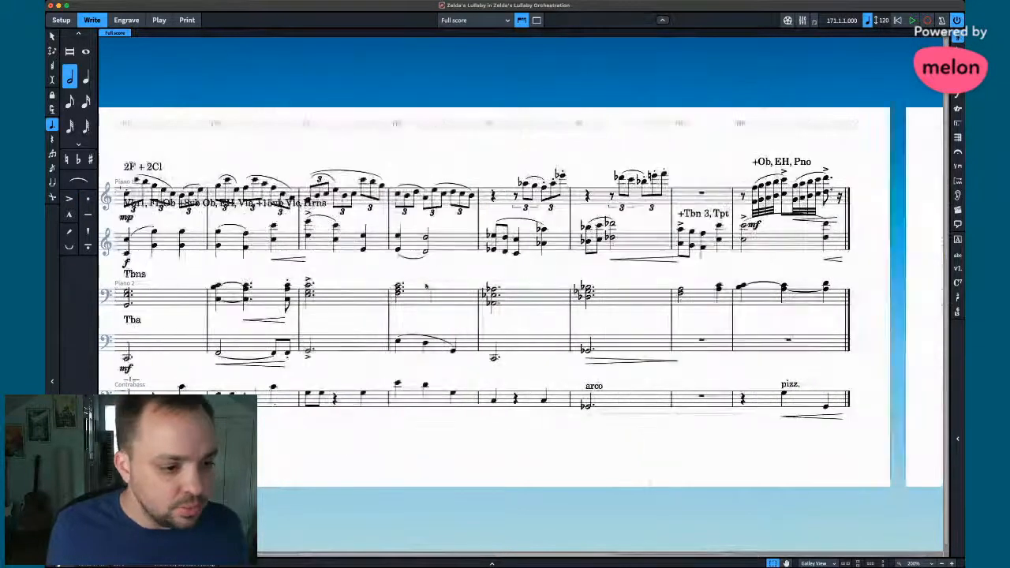
- Delete the top note of Piano 2's opening chord in bar 1
{"action": "scroll", "coordinate": [425, 285], "scroll_direction": "right", "scroll_amount": 9}
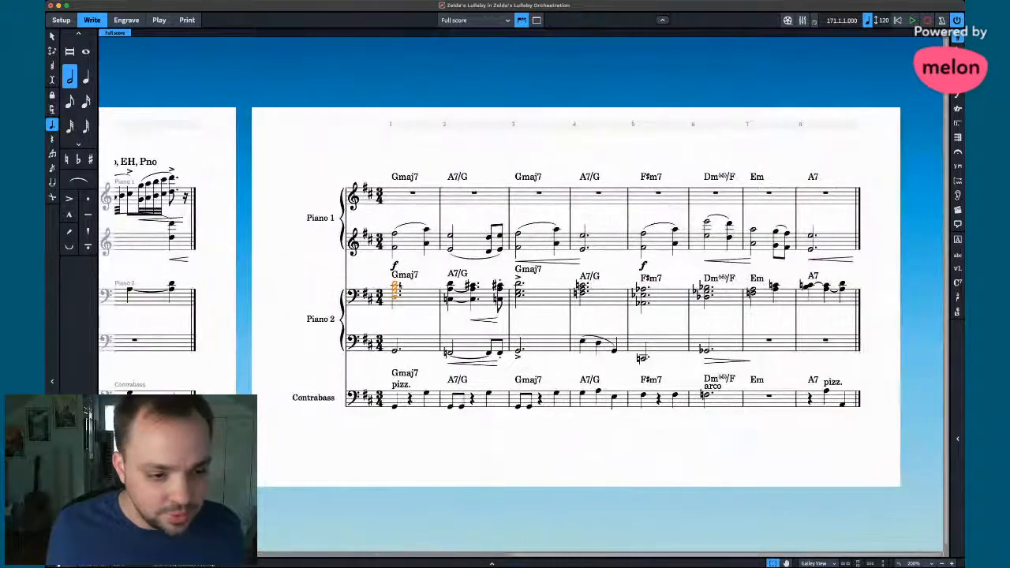
{"action": "key", "text": "Escape"}
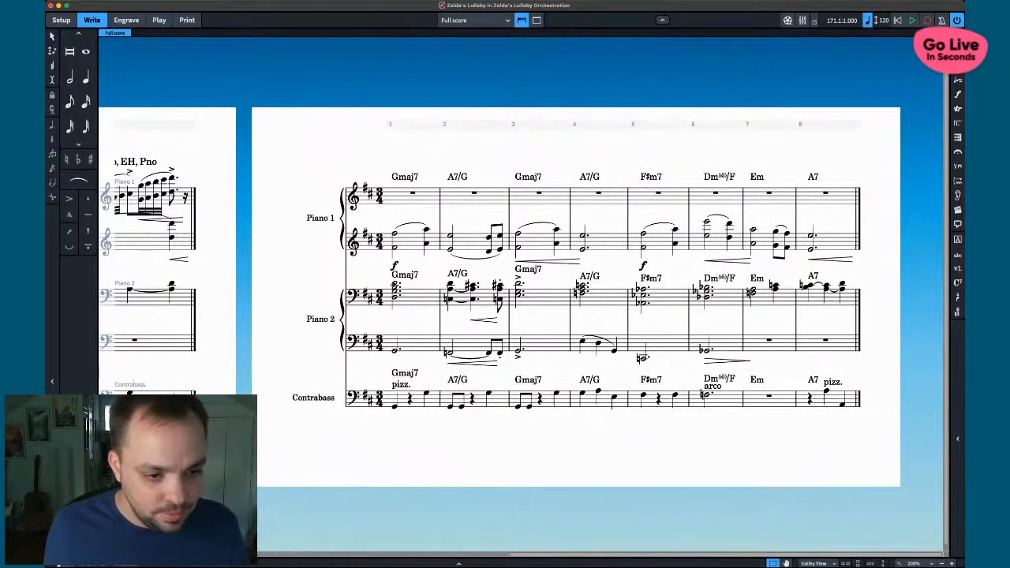
{"action": "left_click", "coordinate": [395, 283]}
{"action": "key", "text": "Delete"}
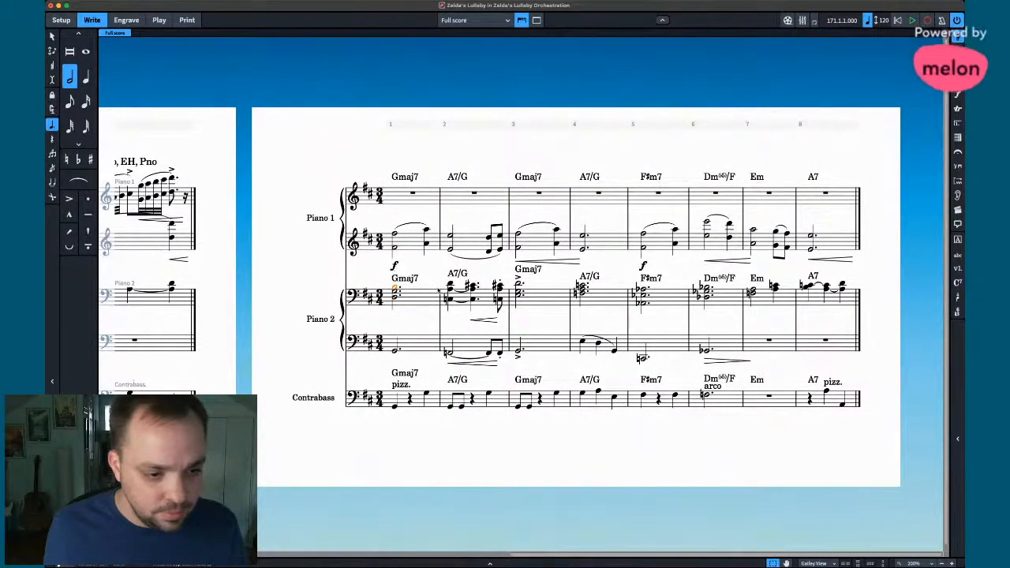
{"action": "key", "text": "super+shift+a"}
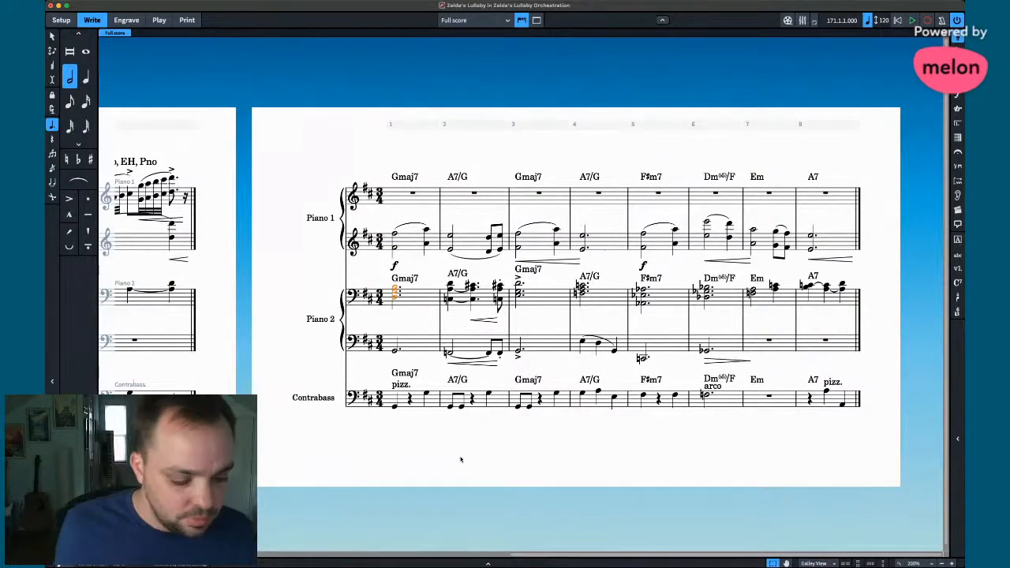
{"action": "key", "text": "Escape"}
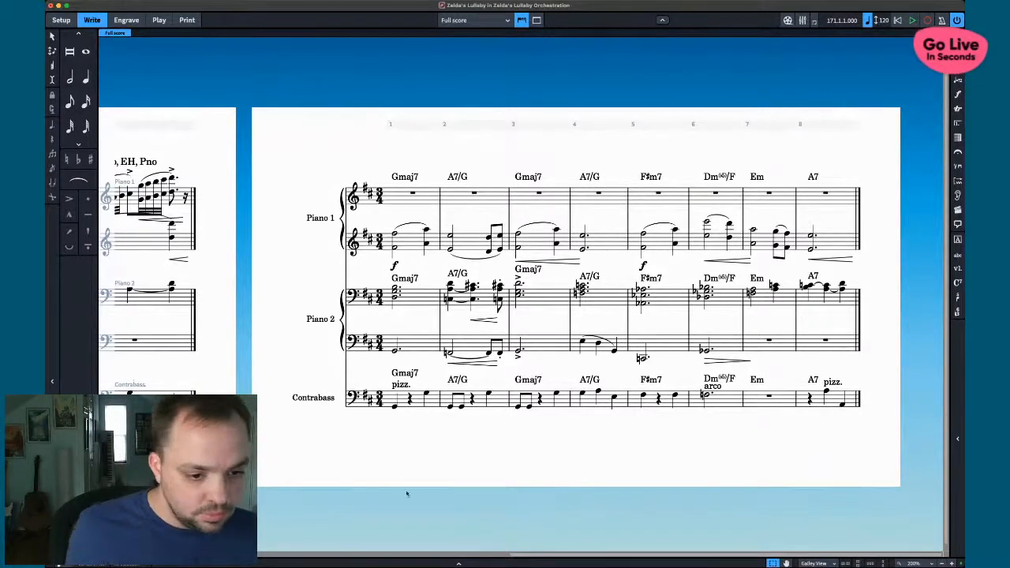
- Raise the tied note in Piano 2 bar 2 two steps to E
{"action": "left_click", "coordinate": [464, 352]}
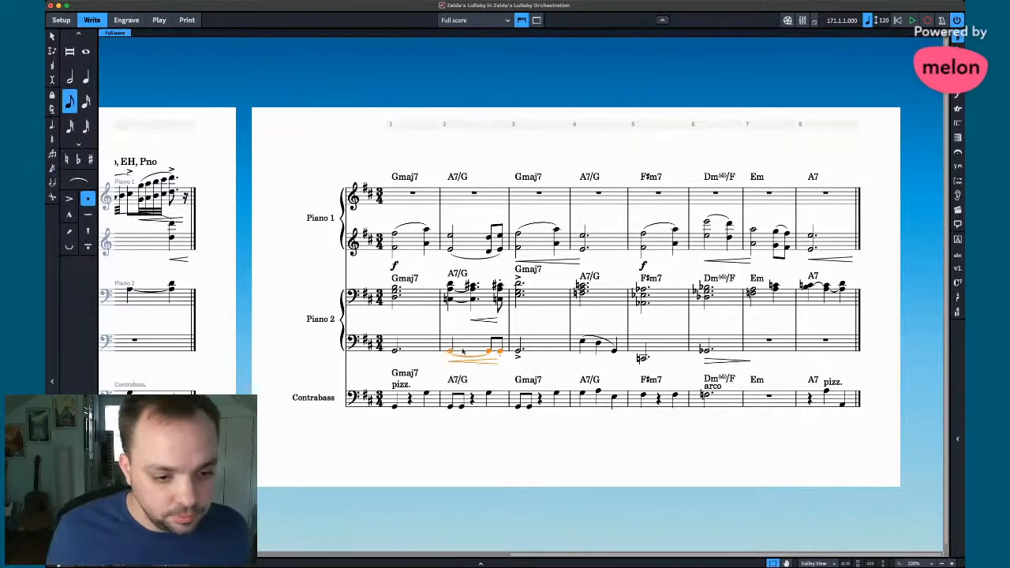
{"action": "key", "text": "Right"}
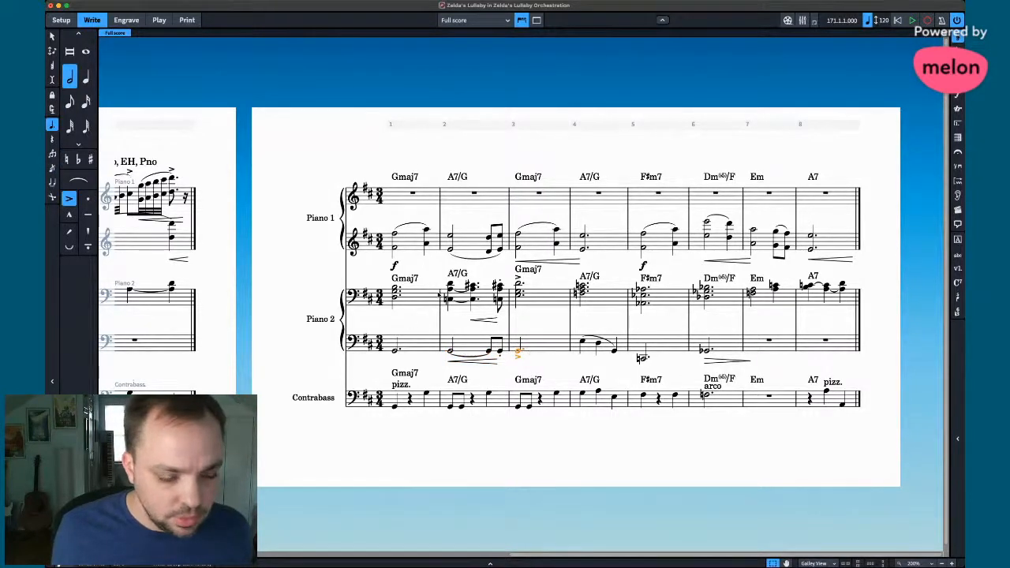
{"action": "left_click", "coordinate": [452, 301]}
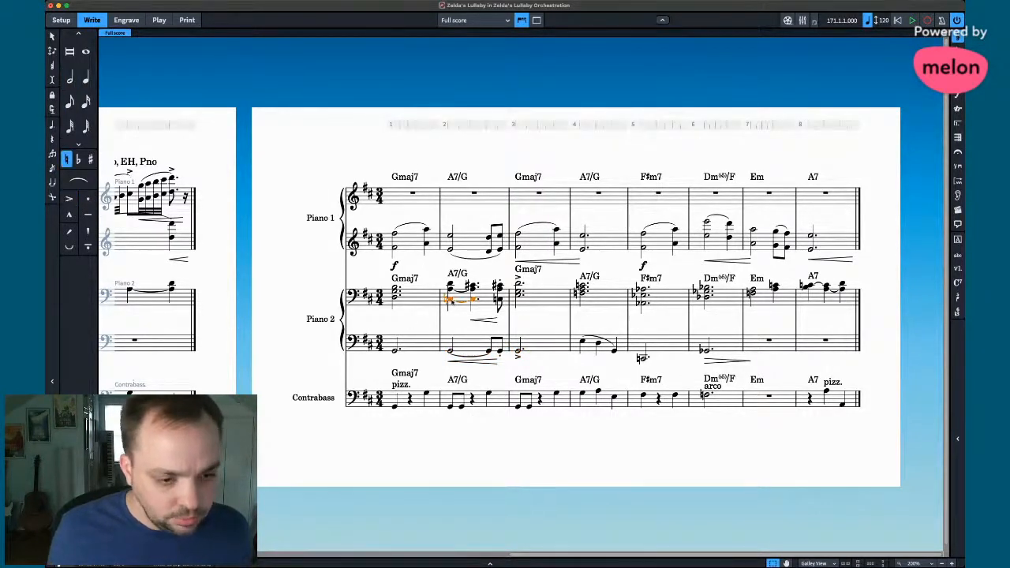
{"action": "key", "text": "alt+Up"}
{"action": "key", "text": "alt+Up"}
{"action": "key", "text": "Right"}
{"action": "key", "text": "Right"}
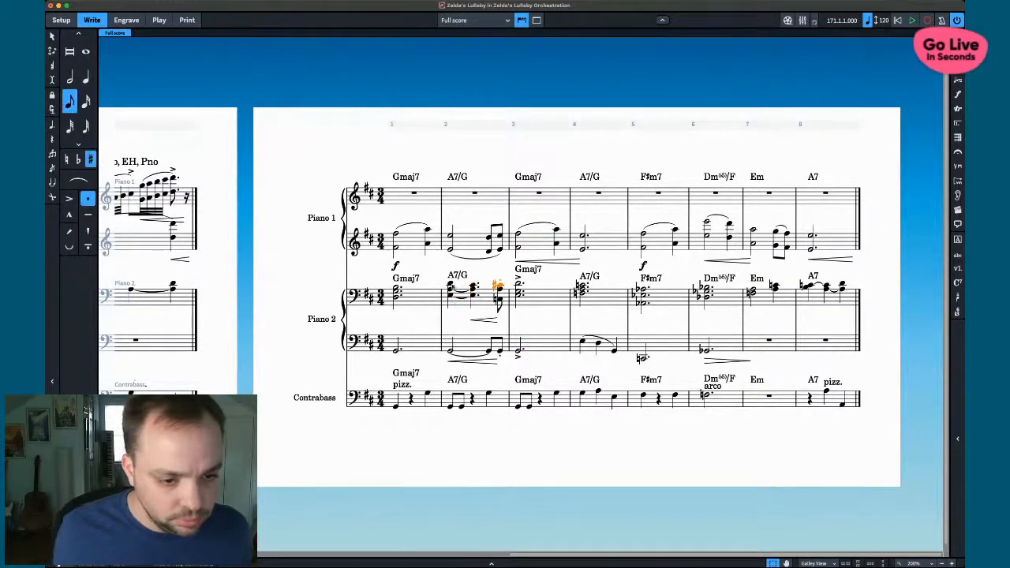
{"action": "left_click", "coordinate": [499, 300], "text": "shift"}
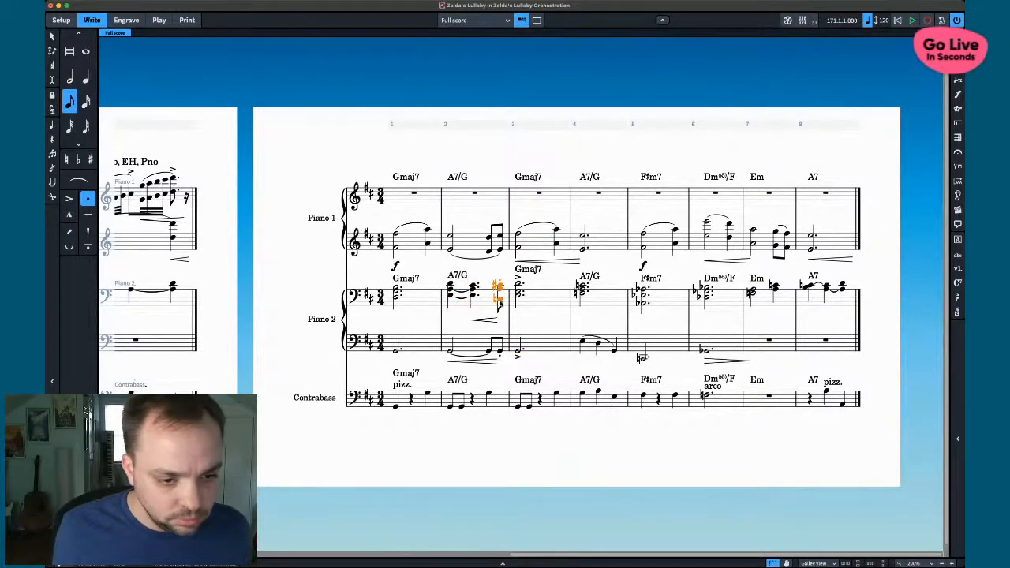
{"action": "key", "text": "Escape"}
- Sharpen the bottom note of bar 2's last chord and raise bar 3's note to the chord top
{"action": "left_click", "coordinate": [499, 300]}
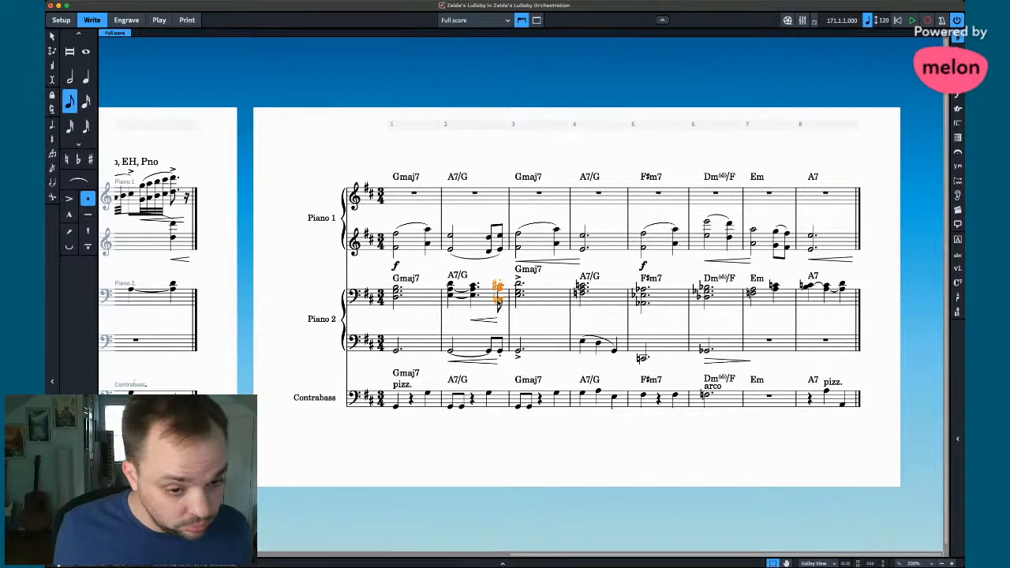
{"action": "key", "text": "Up"}
{"action": "key", "text": "Down"}
{"action": "key", "text": "Down"}
{"action": "key", "text": "alt+Up"}
{"action": "key", "text": "alt+Up"}
{"action": "key", "text": "alt+Up"}
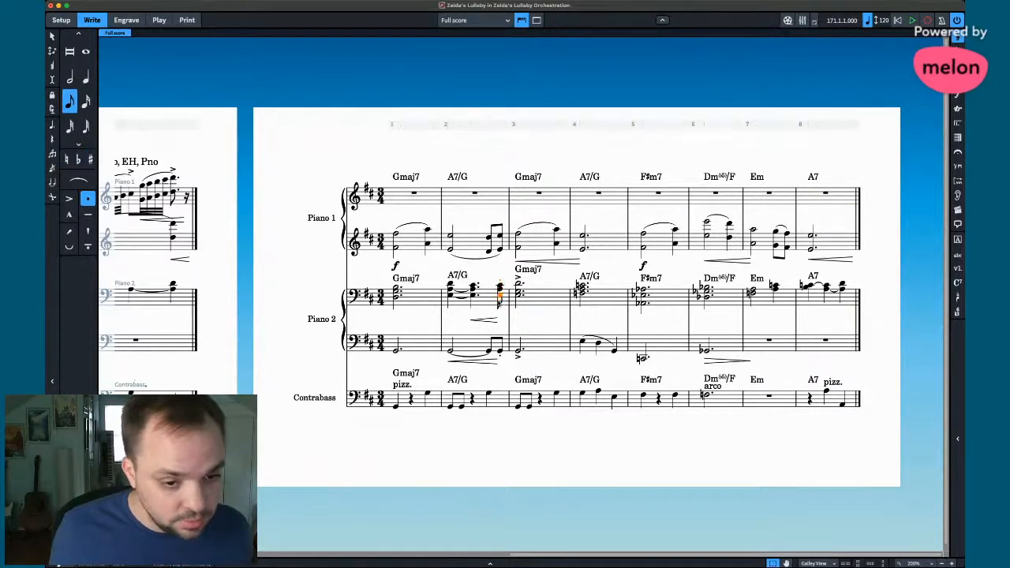
{"action": "key", "text": "Right"}
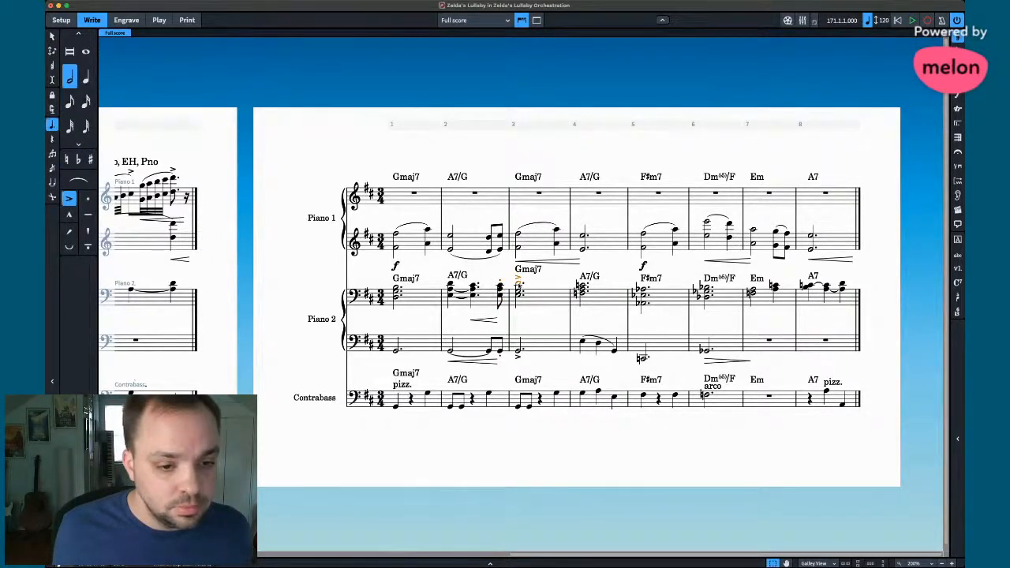
{"action": "key", "text": "alt+Up"}
{"action": "key", "text": "alt+Up"}
{"action": "key", "text": "alt+Up"}
{"action": "key", "text": "alt+Up"}
{"action": "key", "text": "alt+Up"}
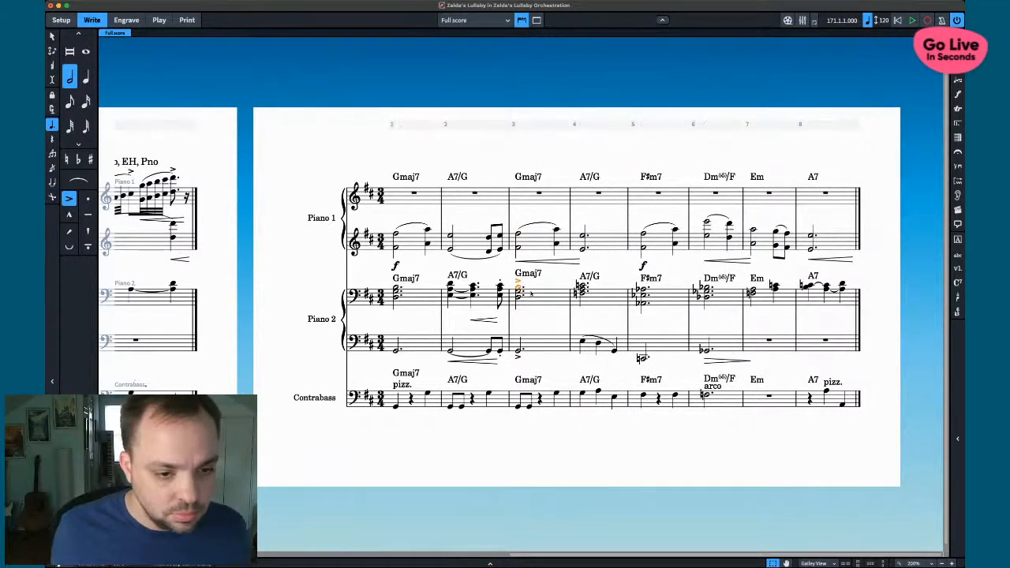
- Copy the Contrabass bar 4 notes into Piano 2's lower staff
{"action": "scroll", "coordinate": [532, 293], "scroll_direction": "left", "scroll_amount": 5}
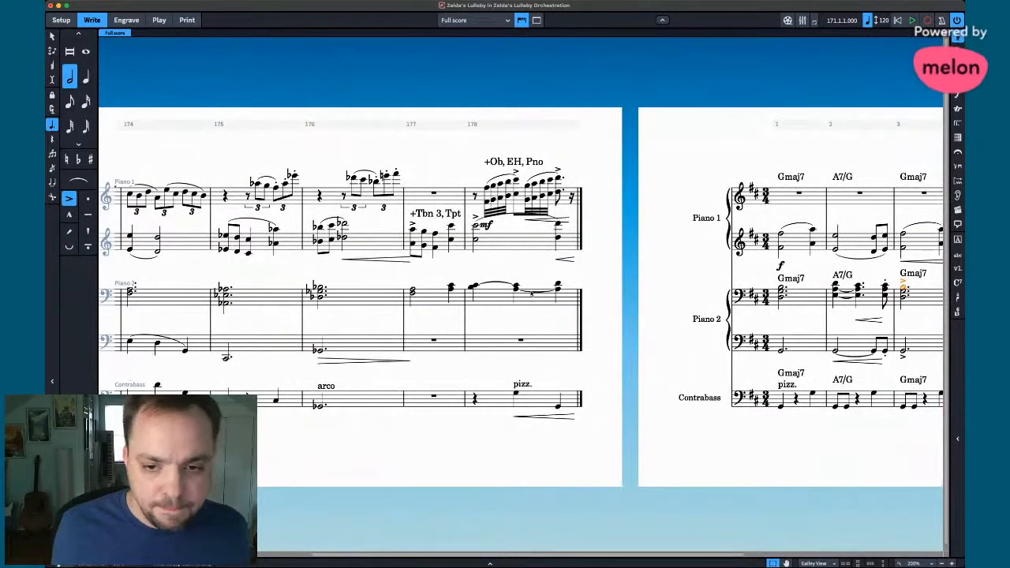
{"action": "scroll", "coordinate": [532, 292], "scroll_direction": "left", "scroll_amount": 3}
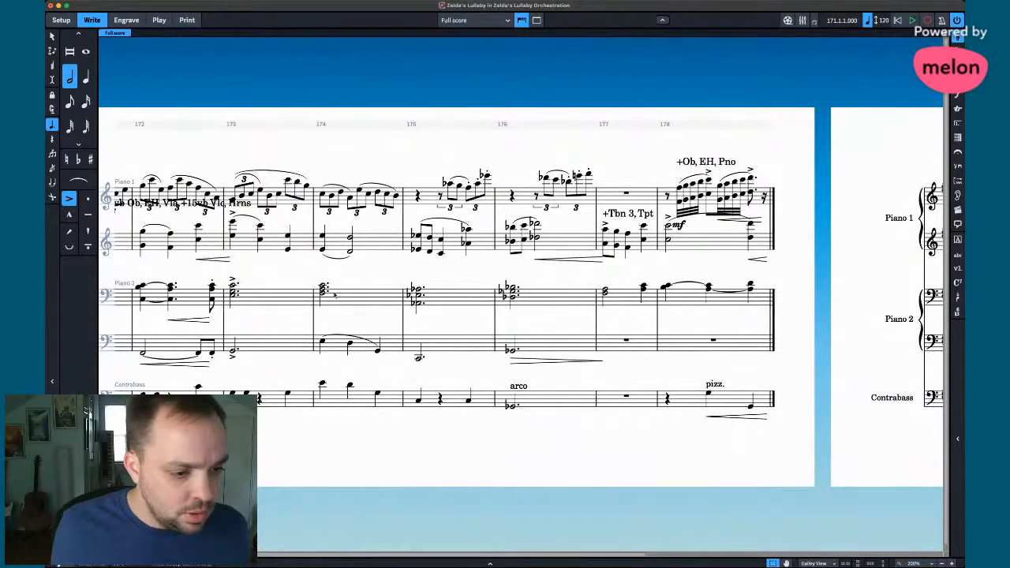
{"action": "scroll", "coordinate": [345, 398], "scroll_direction": "right", "scroll_amount": 8}
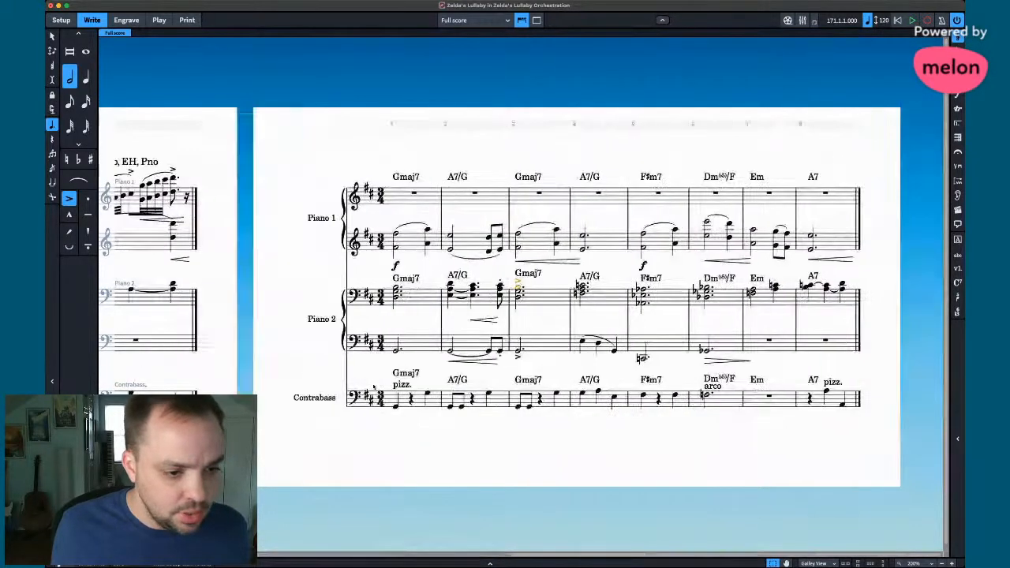
{"action": "left_click", "coordinate": [589, 403]}
{"action": "left_click", "coordinate": [584, 348], "text": "alt"}
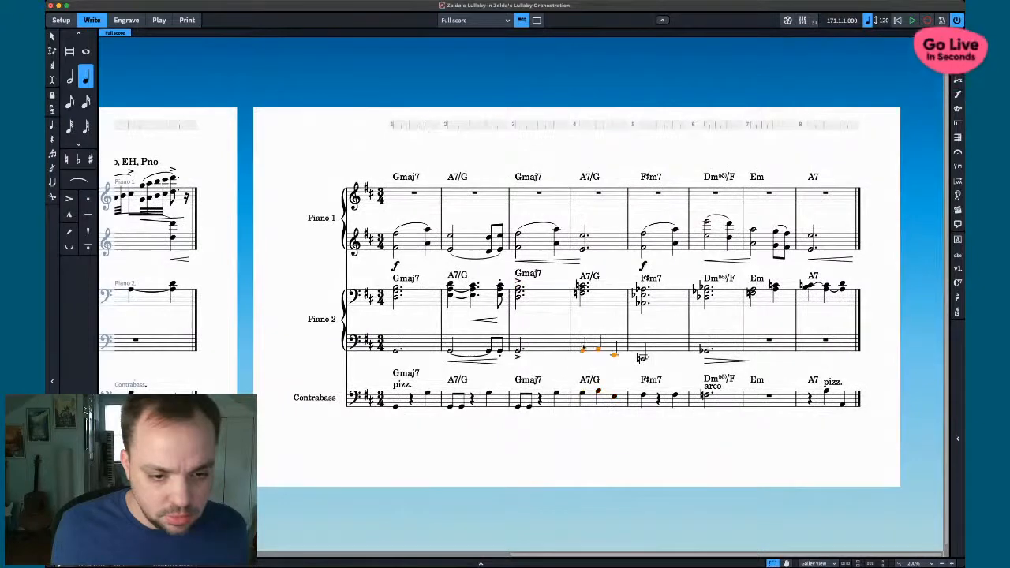
- Remove the natural from the bar 4 A7/G chord note after toggling it
{"action": "scroll", "coordinate": [565, 307], "scroll_direction": "left", "scroll_amount": 7}
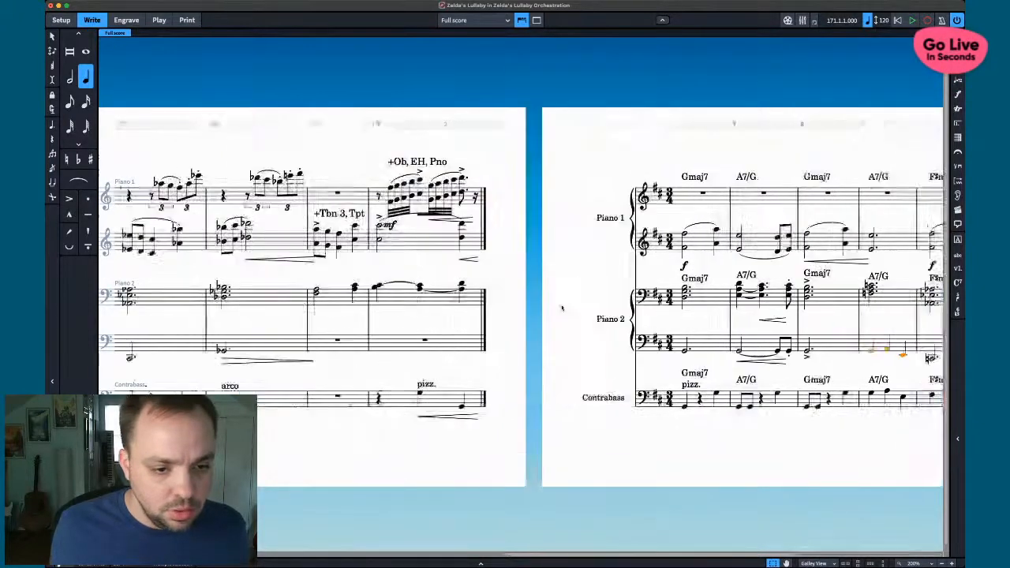
{"action": "scroll", "coordinate": [236, 300], "scroll_direction": "right", "scroll_amount": 7}
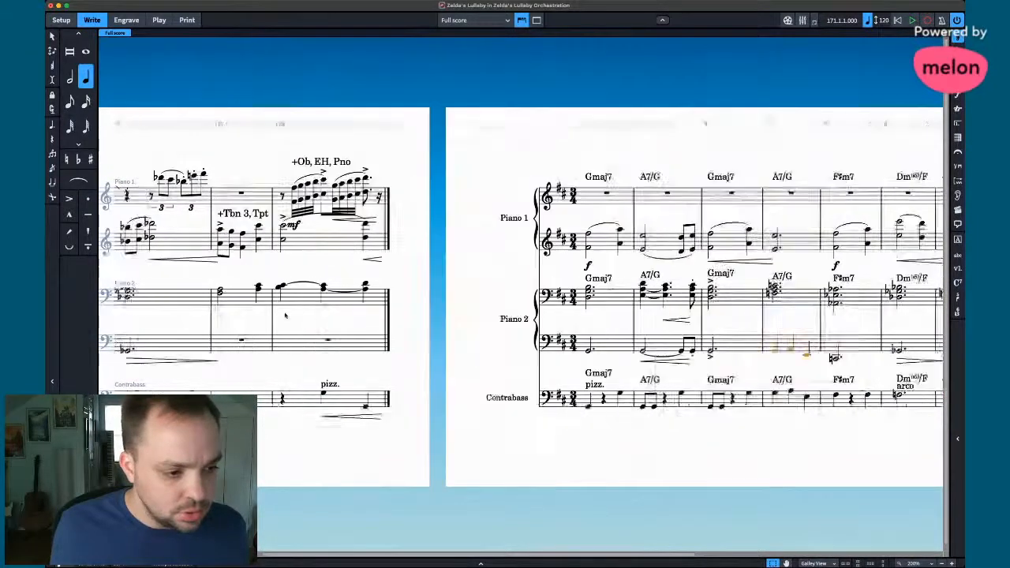
{"action": "key", "text": "super+Up"}
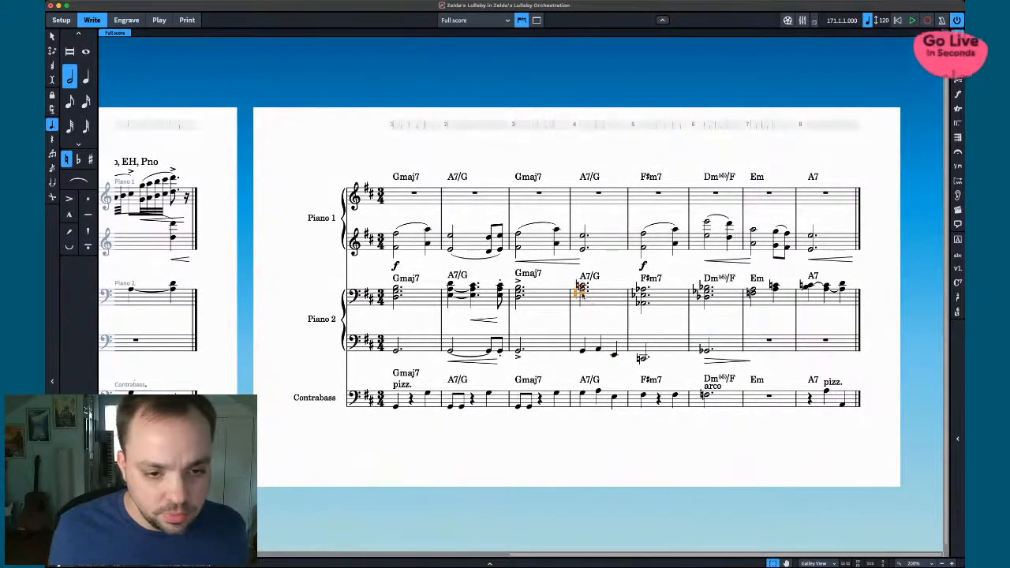
{"action": "key", "text": "Delete"}
{"action": "key", "text": "0"}
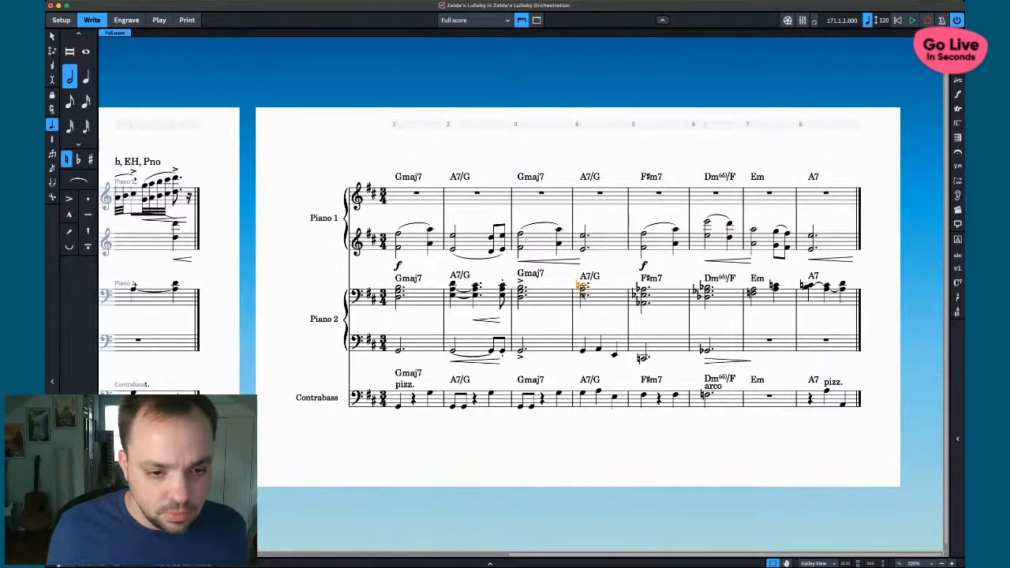
{"action": "key", "text": "0"}
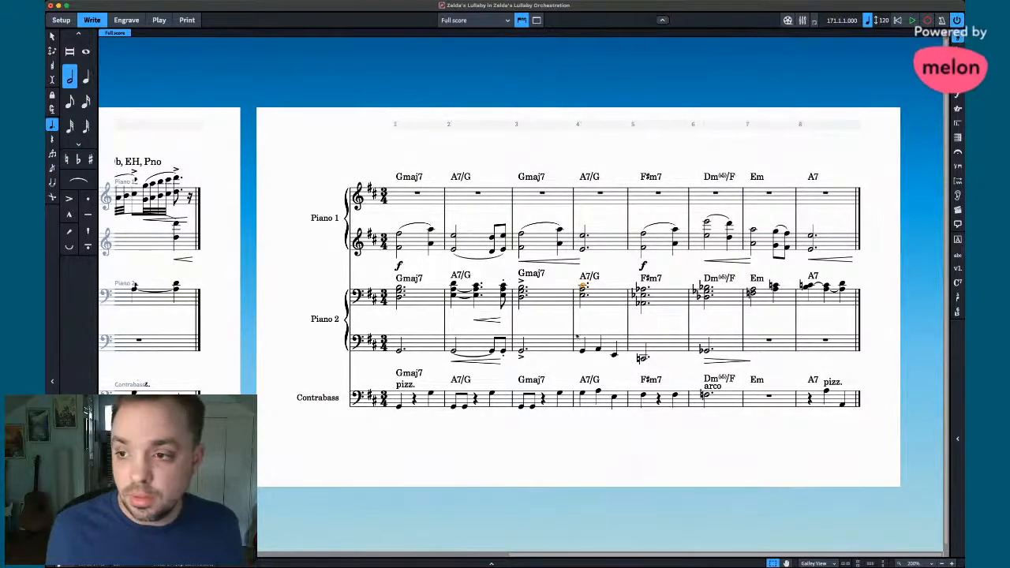
{"action": "key", "text": "Escape"}
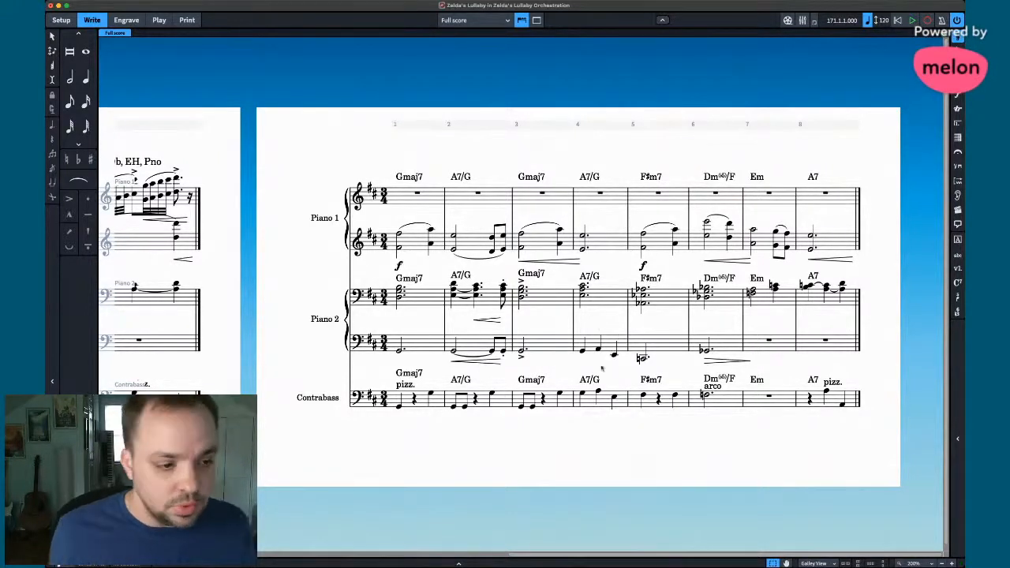
- Raise the bar 5 bass note a step and lower bar 6's bass to F natural
{"action": "scroll", "coordinate": [431, 314], "scroll_direction": "left", "scroll_amount": 5}
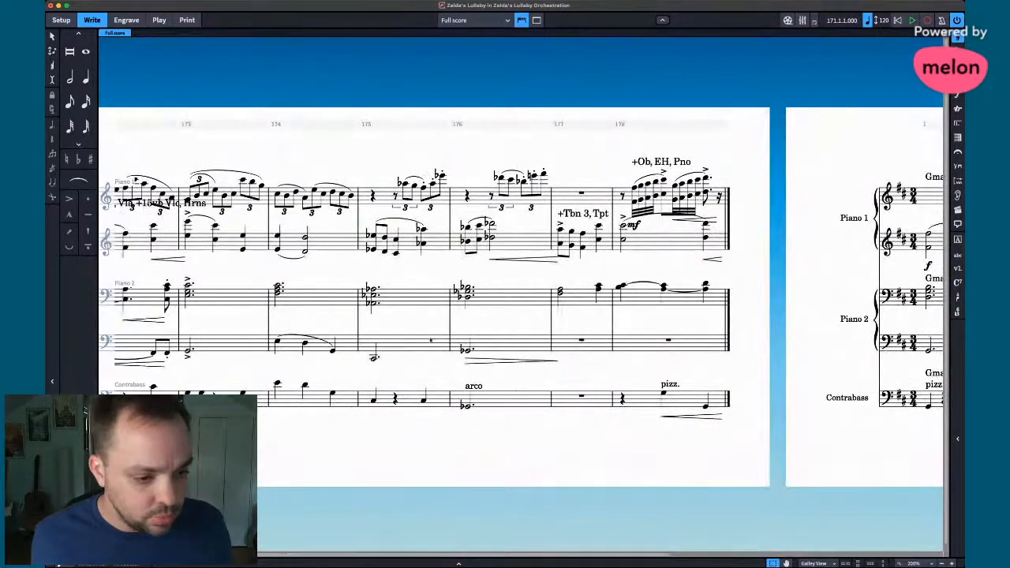
{"action": "scroll", "coordinate": [445, 349], "scroll_direction": "right", "scroll_amount": 3}
{"action": "scroll", "coordinate": [444, 350], "scroll_direction": "right", "scroll_amount": 4}
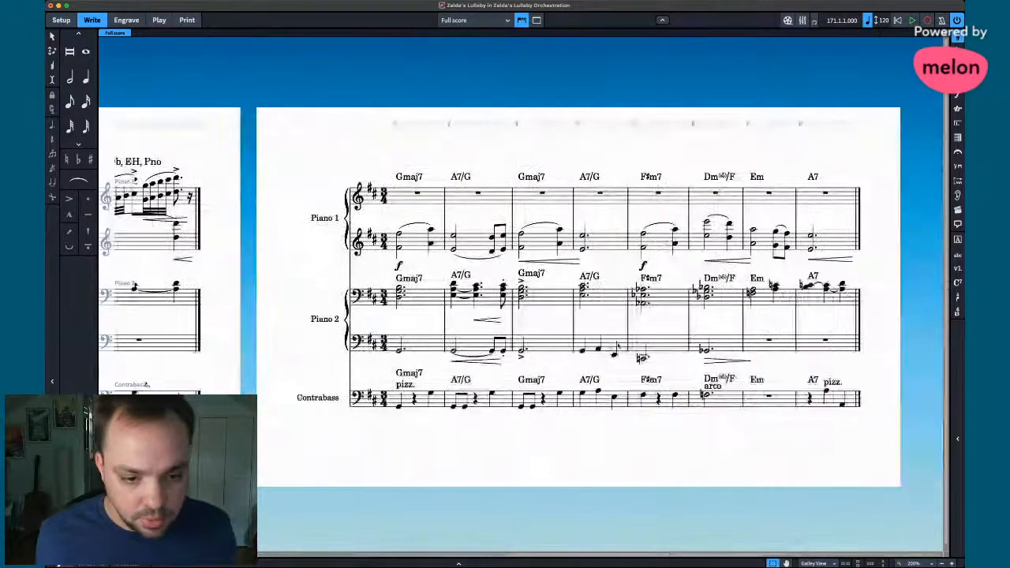
{"action": "left_click", "coordinate": [644, 357]}
{"action": "key", "text": "alt+Up"}
{"action": "key", "text": "alt+Up"}
{"action": "key", "text": "alt+Up"}
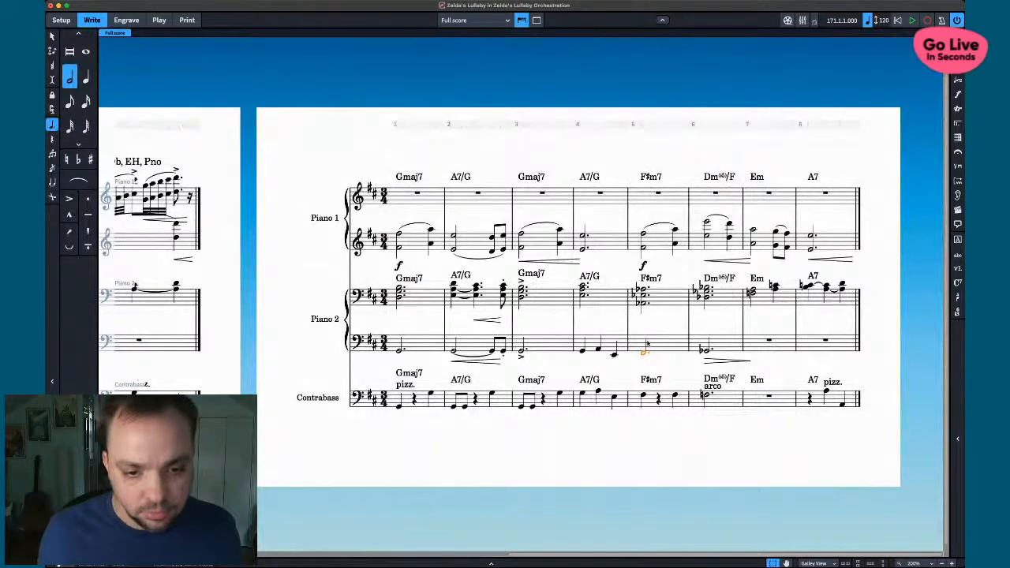
{"action": "key", "text": "Right"}
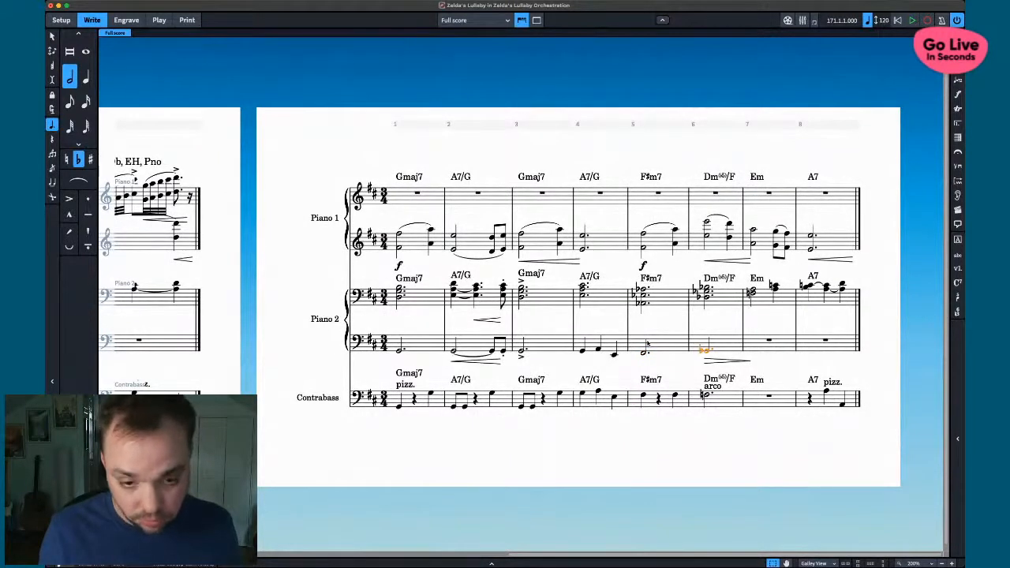
{"action": "key", "text": "alt+Down"}
{"action": "key", "text": "0"}
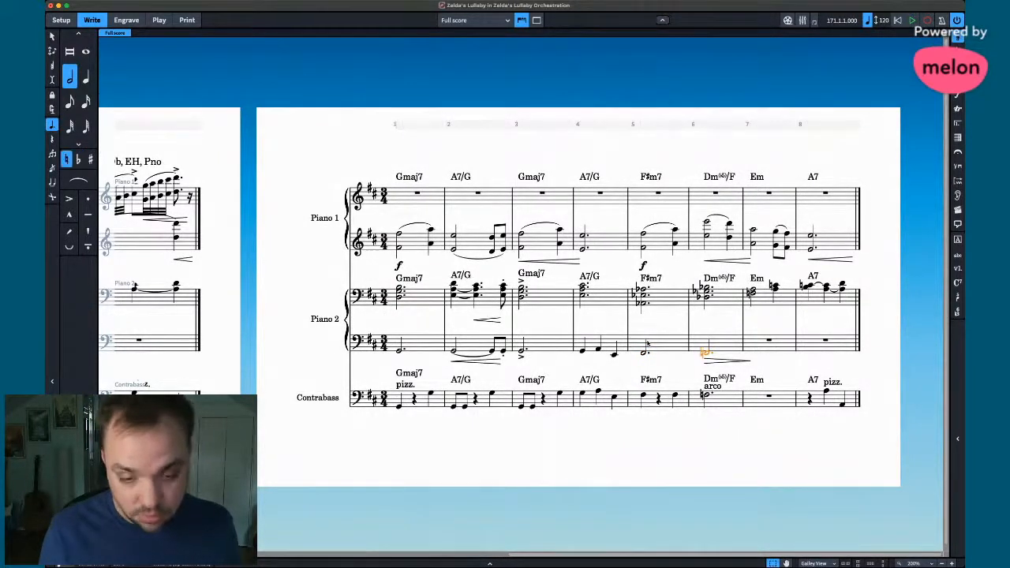
- Select and recheck the Piano 2 chord in bar 5, then clear the selection
{"action": "scroll", "coordinate": [378, 339], "scroll_direction": "left", "scroll_amount": 5}
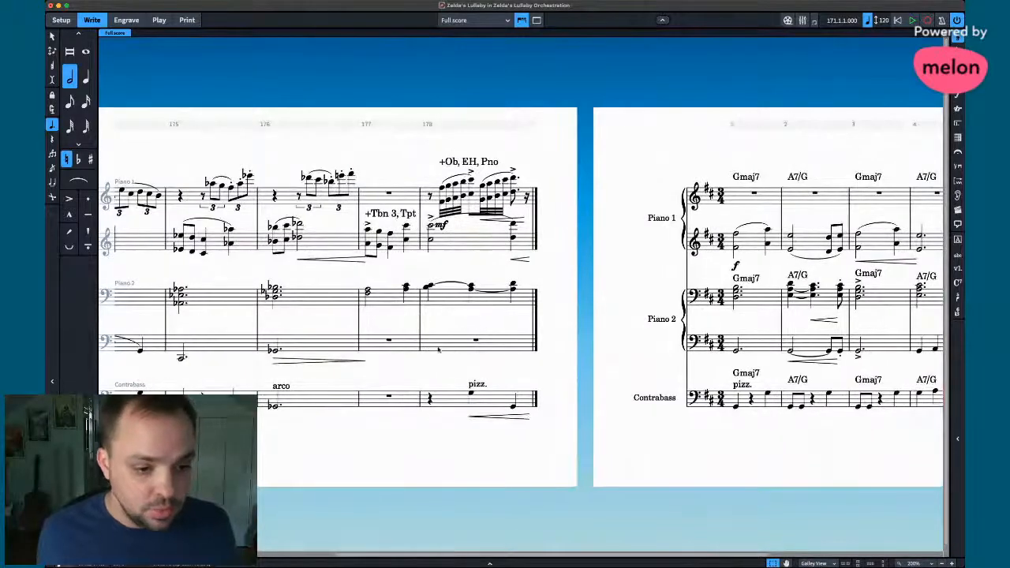
{"action": "scroll", "coordinate": [474, 356], "scroll_direction": "left", "scroll_amount": 4}
{"action": "scroll", "coordinate": [474, 356], "scroll_direction": "right", "scroll_amount": 6}
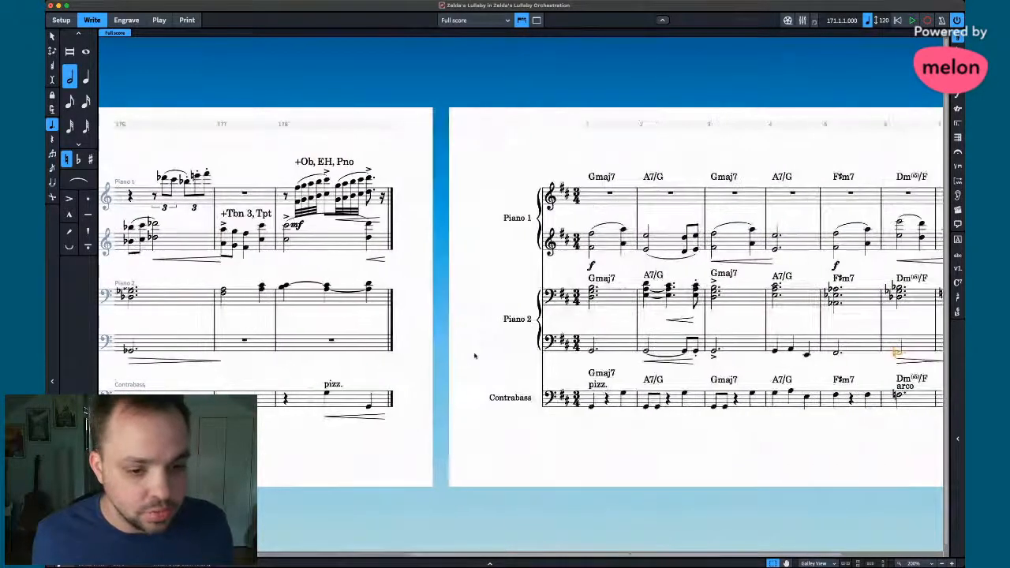
{"action": "scroll", "coordinate": [475, 356], "scroll_direction": "right", "scroll_amount": 3}
{"action": "left_click", "coordinate": [652, 295]}
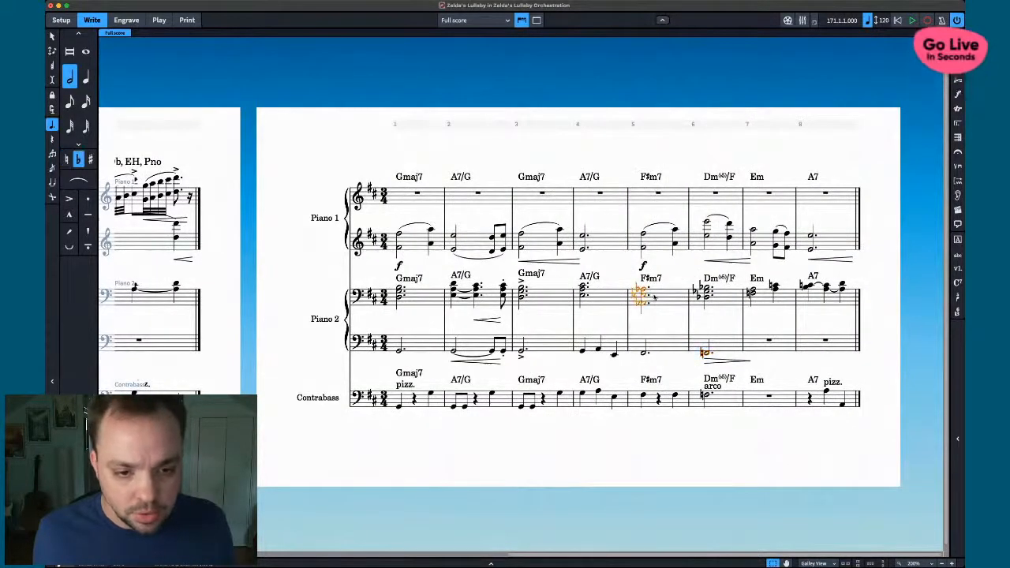
{"action": "left_click", "coordinate": [655, 331]}
{"action": "left_click", "coordinate": [658, 306]}
{"action": "left_click", "coordinate": [660, 320]}
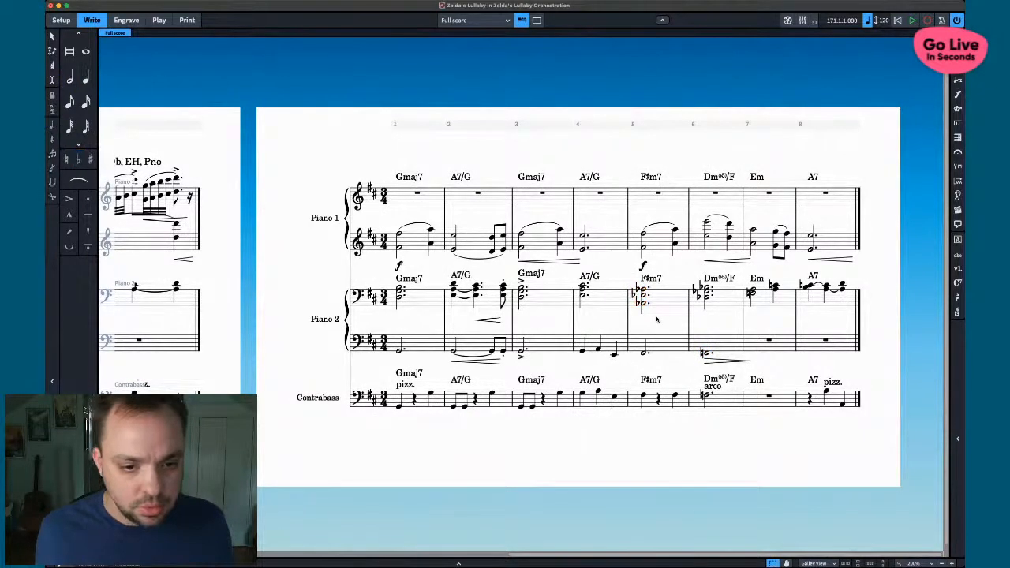
{"action": "scroll", "coordinate": [646, 308], "scroll_direction": "left", "scroll_amount": 8}
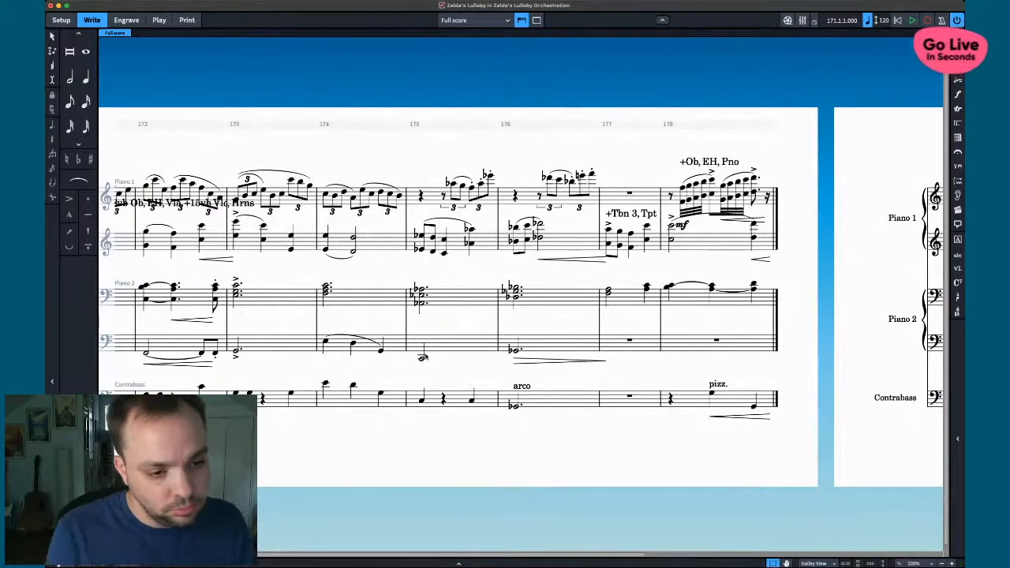
{"action": "scroll", "coordinate": [423, 356], "scroll_direction": "right", "scroll_amount": 5}
{"action": "scroll", "coordinate": [426, 356], "scroll_direction": "right", "scroll_amount": 3}
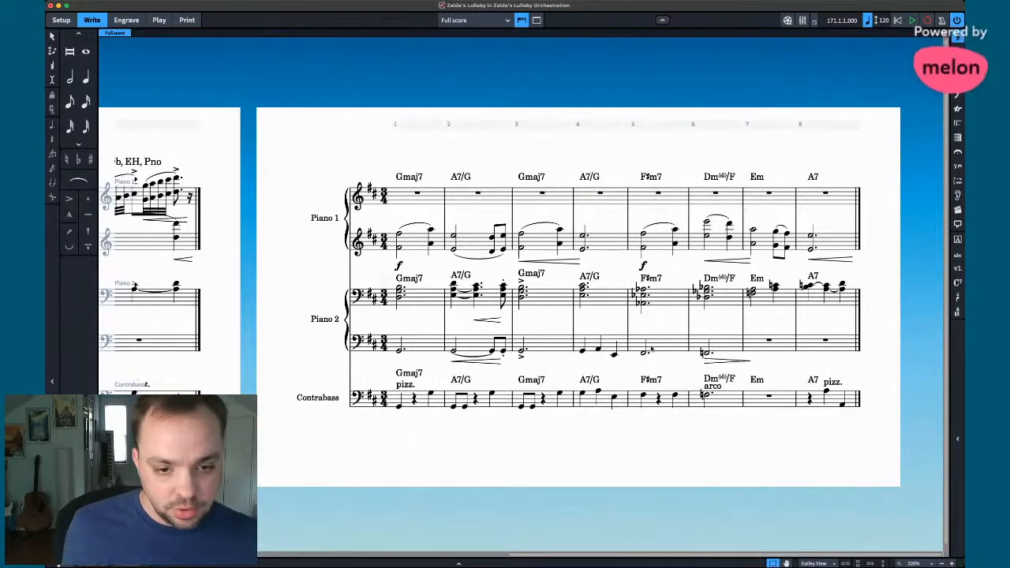
- Respell the bar 5 Piano 2 chord and bass enharmonically so no flats remain
{"action": "left_click", "coordinate": [660, 298]}
{"action": "key", "text": "alt+minus"}
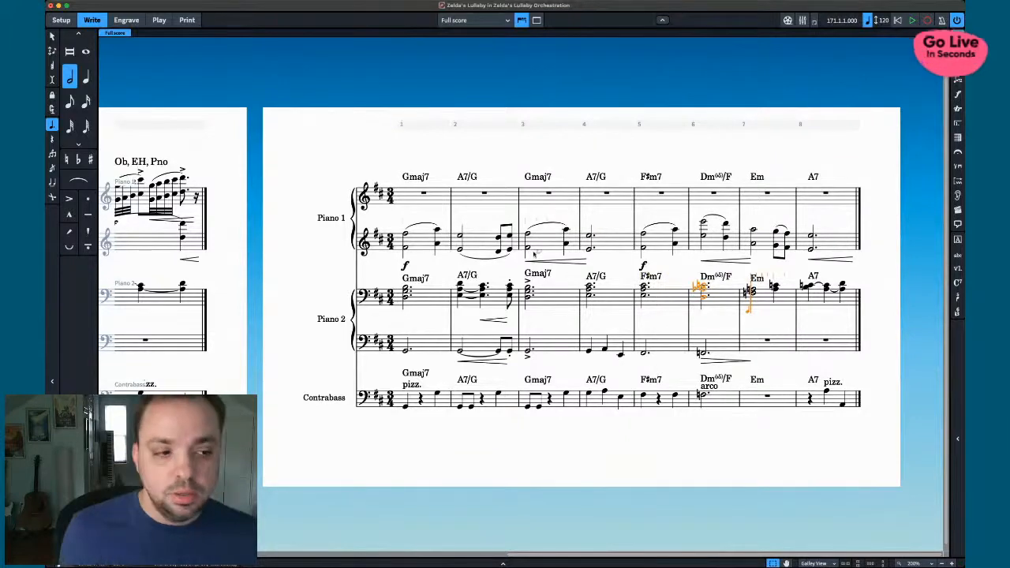
{"action": "scroll", "coordinate": [445, 253], "scroll_direction": "left", "scroll_amount": 5}
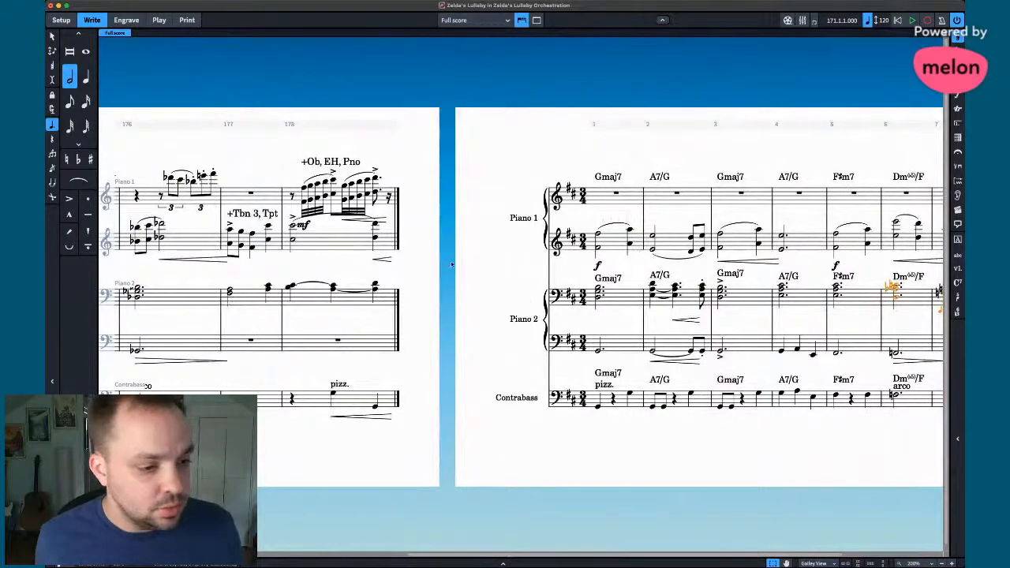
{"action": "scroll", "coordinate": [440, 164], "scroll_direction": "right", "scroll_amount": 3}
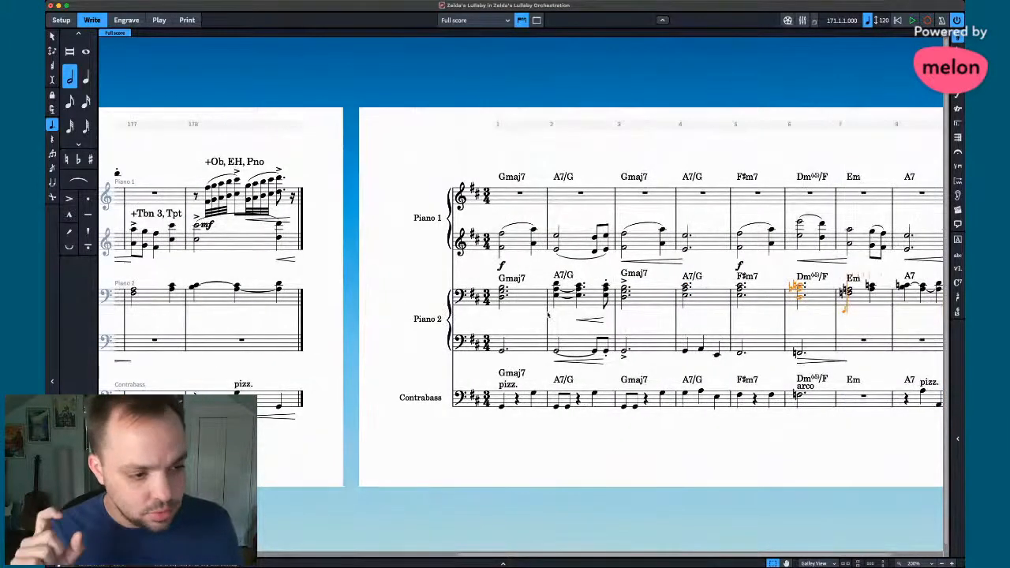
{"action": "scroll", "coordinate": [567, 359], "scroll_direction": "right", "scroll_amount": 3}
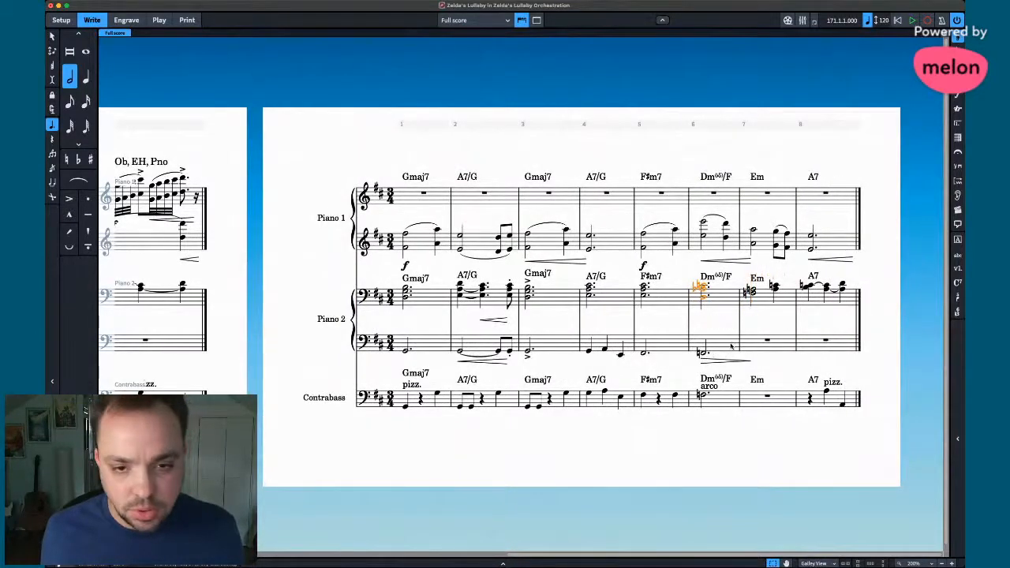
- Select the natural-marked note in the Em bar, then clear the selection
{"action": "left_click", "coordinate": [751, 292]}
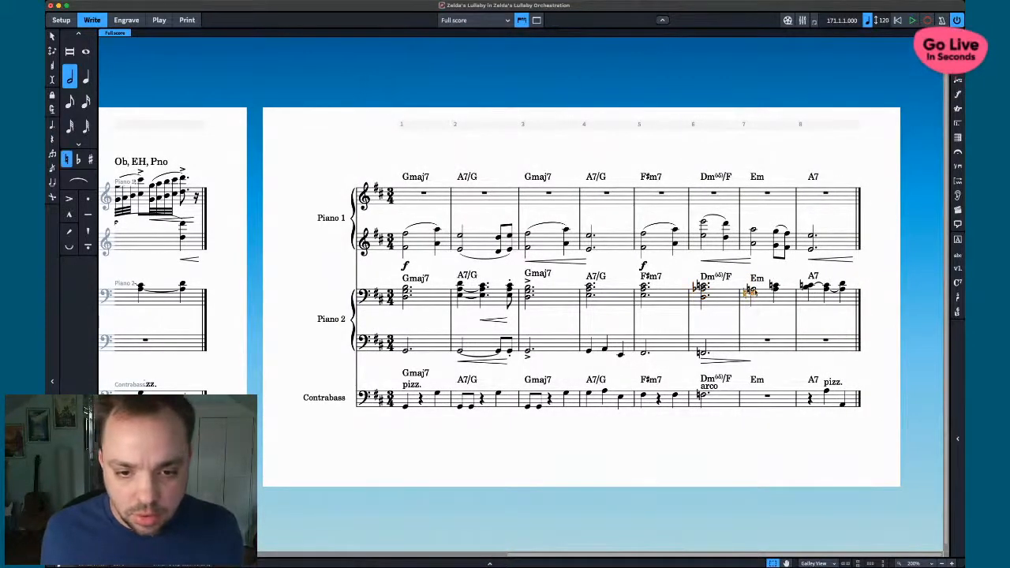
{"action": "scroll", "coordinate": [310, 316], "scroll_direction": "left", "scroll_amount": 8}
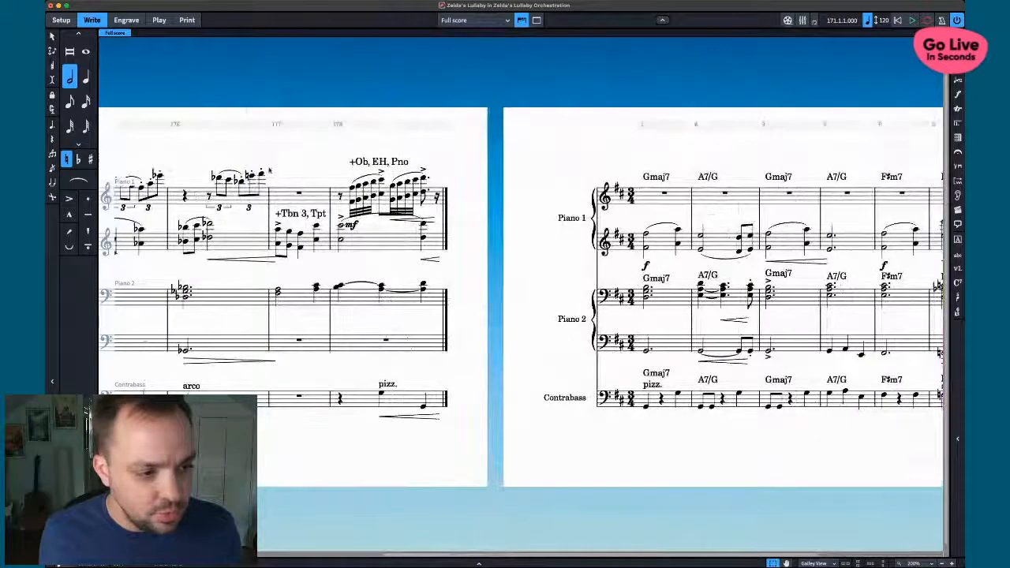
{"action": "scroll", "coordinate": [310, 316], "scroll_direction": "right", "scroll_amount": 8}
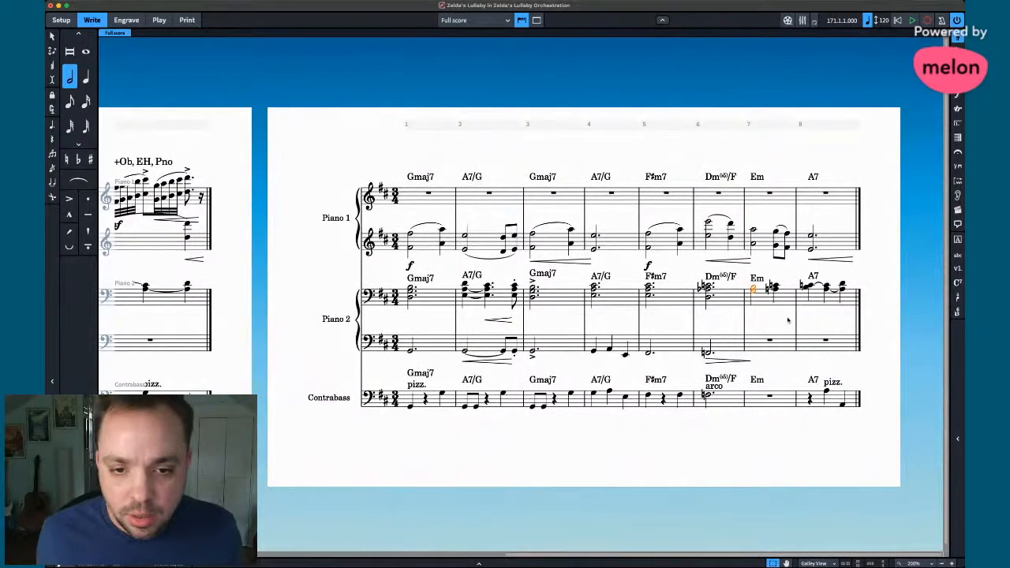
{"action": "left_click", "coordinate": [766, 267]}
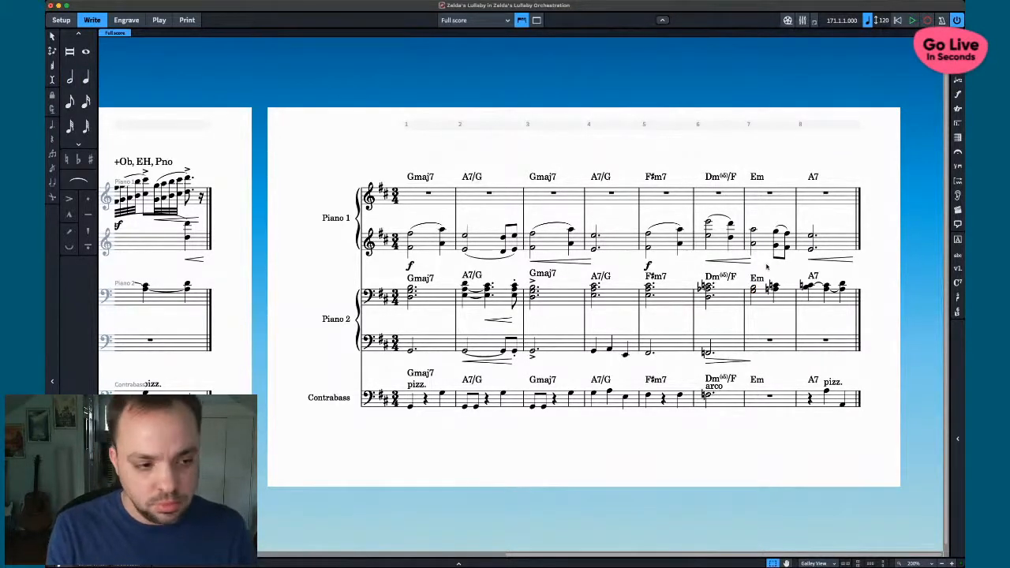
{"action": "scroll", "coordinate": [668, 298], "scroll_direction": "left", "scroll_amount": 4}
{"action": "scroll", "coordinate": [668, 297], "scroll_direction": "right", "scroll_amount": 4}
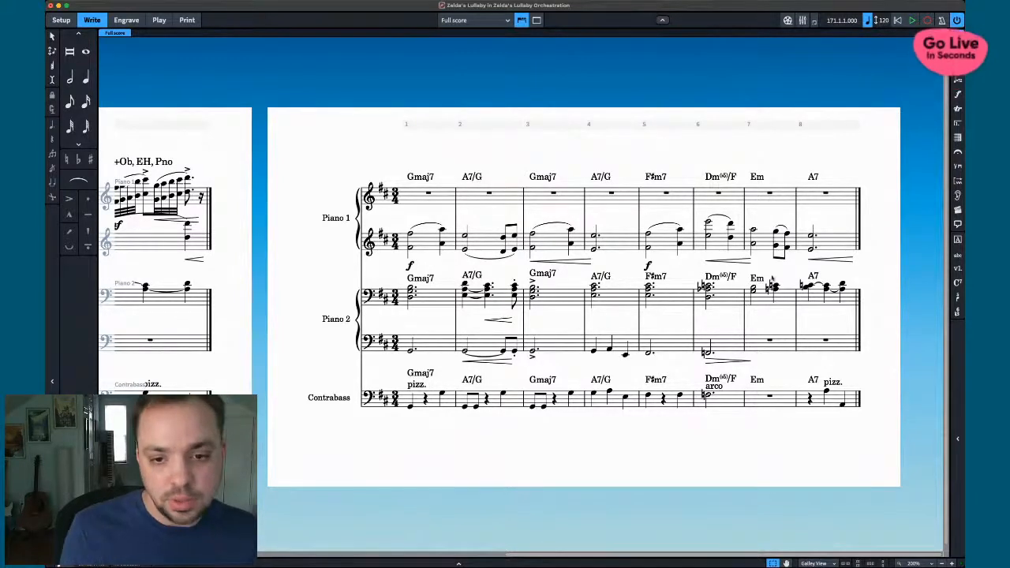
- Shift bar 8's beat-1 Piano 2 notes a step each and shorten the beat-2 tied note to a quarter
{"action": "left_click", "coordinate": [810, 287]}
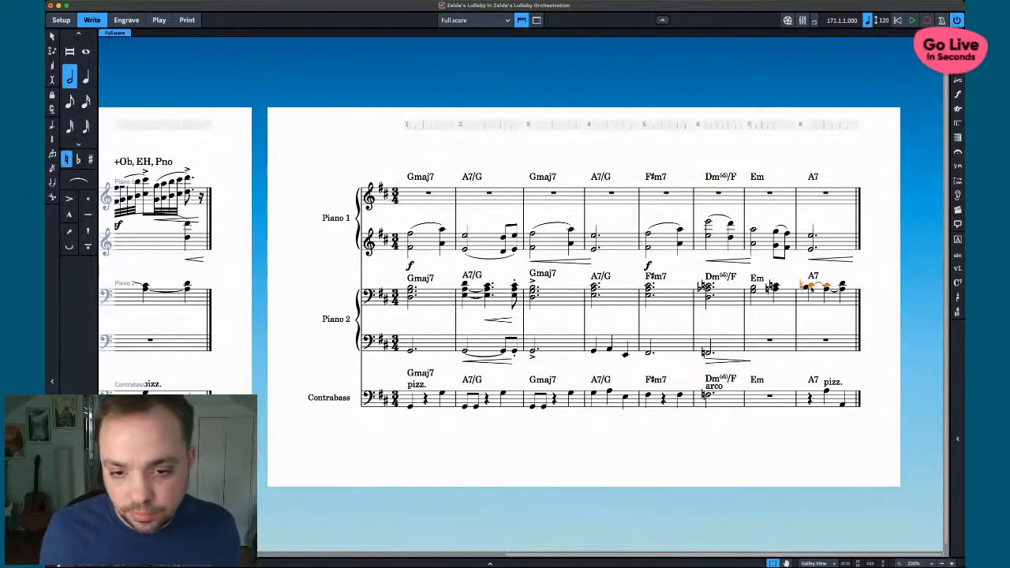
{"action": "key", "text": "alt+Down"}
{"action": "left_click", "coordinate": [811, 288]}
{"action": "key", "text": "alt+Up"}
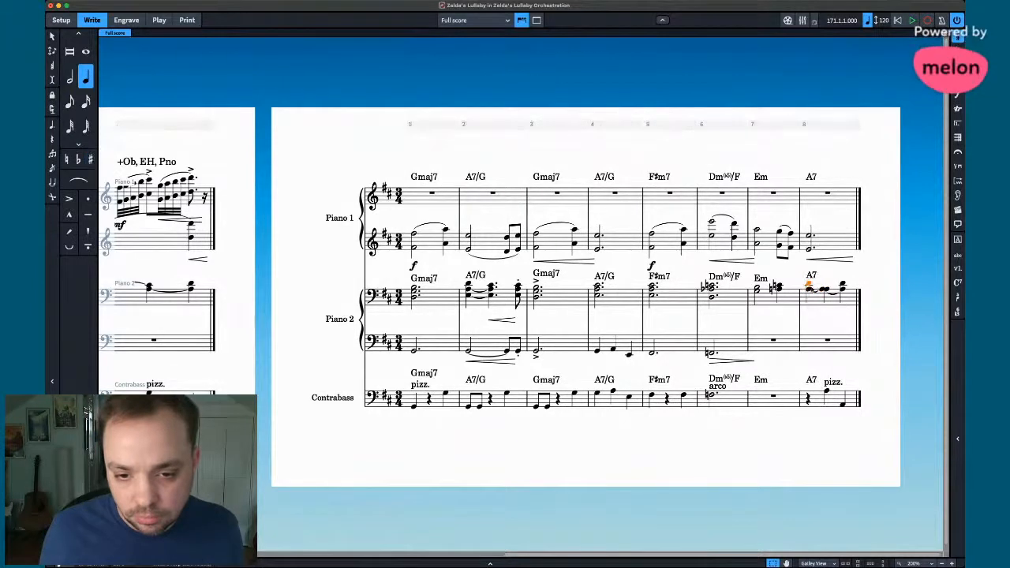
{"action": "left_click", "coordinate": [826, 290]}
{"action": "key", "text": "5"}
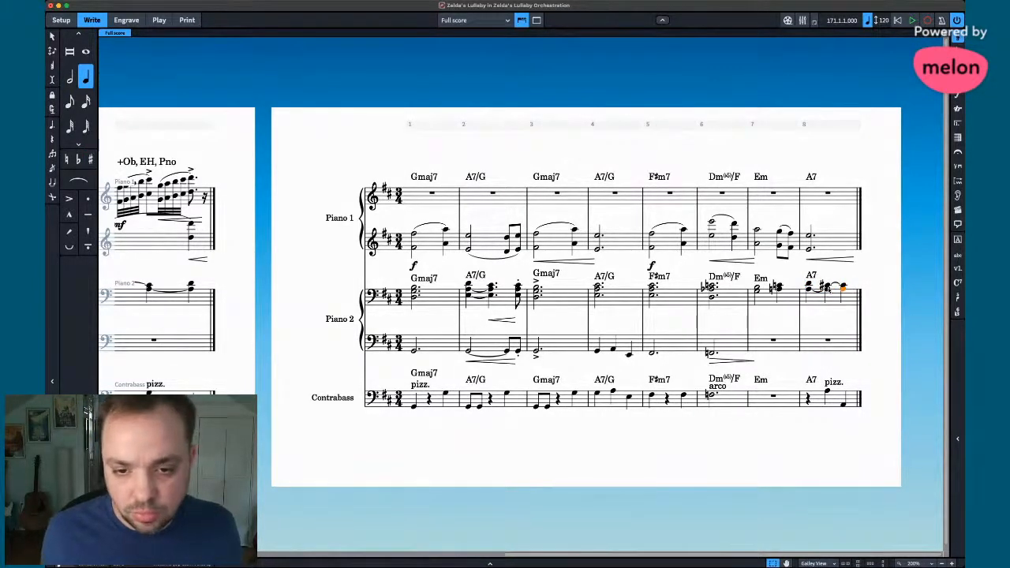
- Make the bar 8 A7 chord a quarter note and delete its tied lower A
{"action": "scroll", "coordinate": [228, 281], "scroll_direction": "left", "scroll_amount": 1}
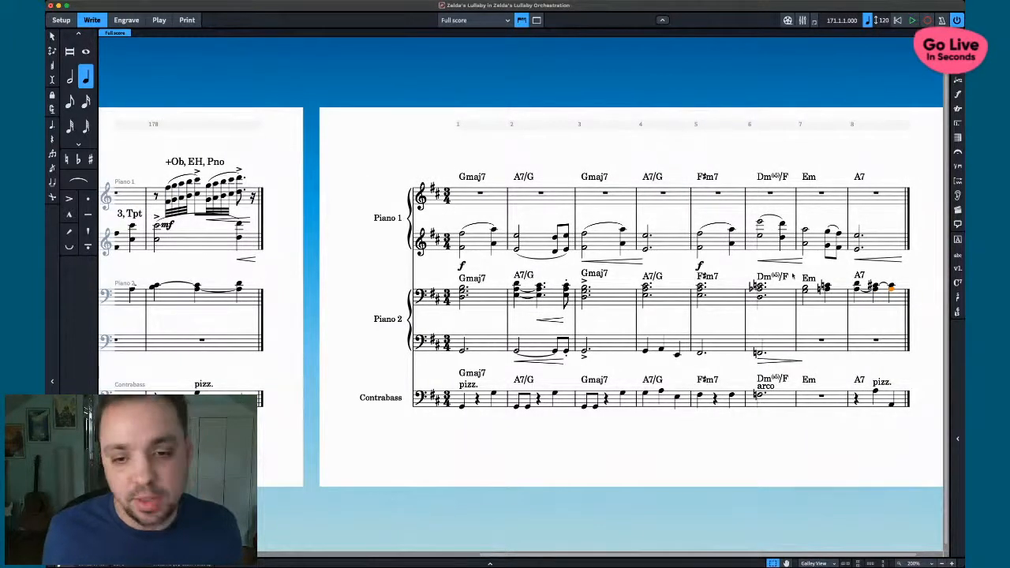
{"action": "key", "text": "Up"}
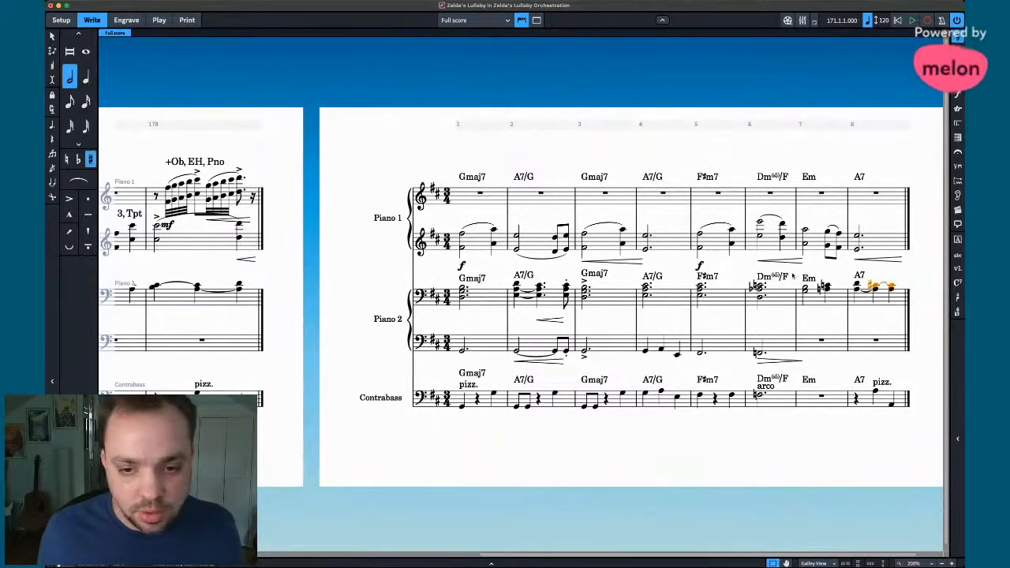
{"action": "key", "text": "6"}
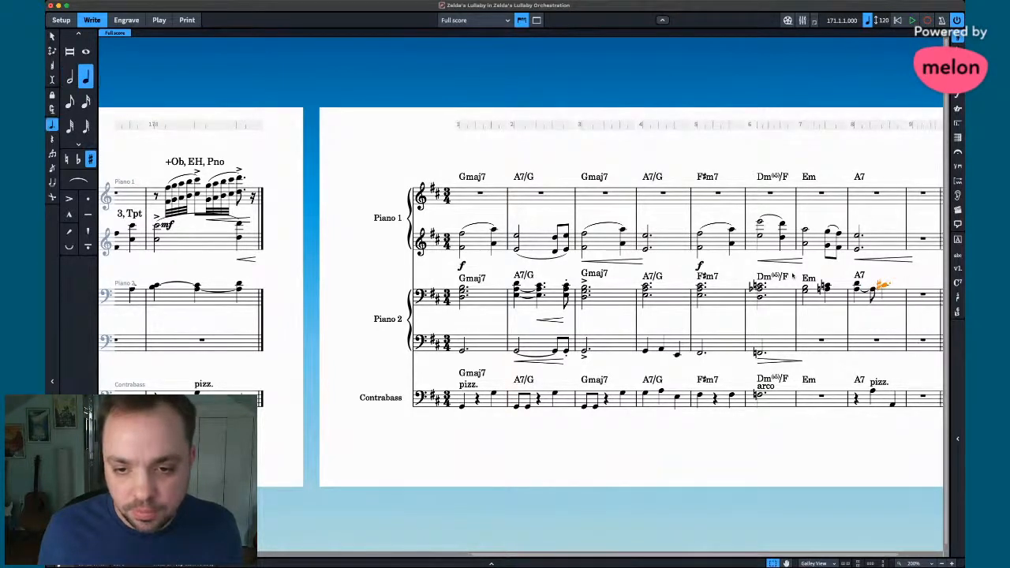
{"action": "key", "text": "5"}
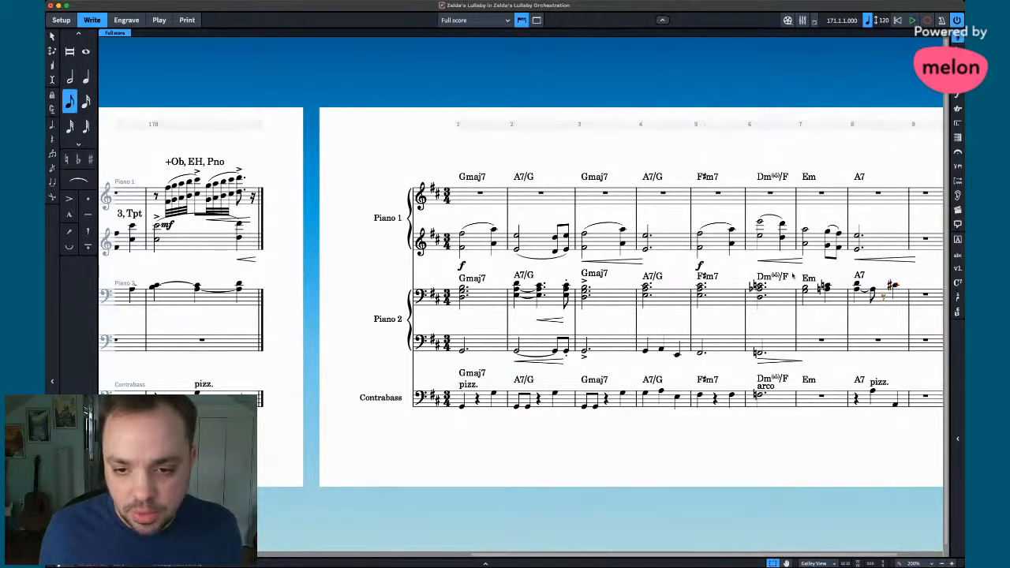
{"action": "key", "text": "6"}
{"action": "key", "text": "shift+n"}
{"action": "key", "text": "period"}
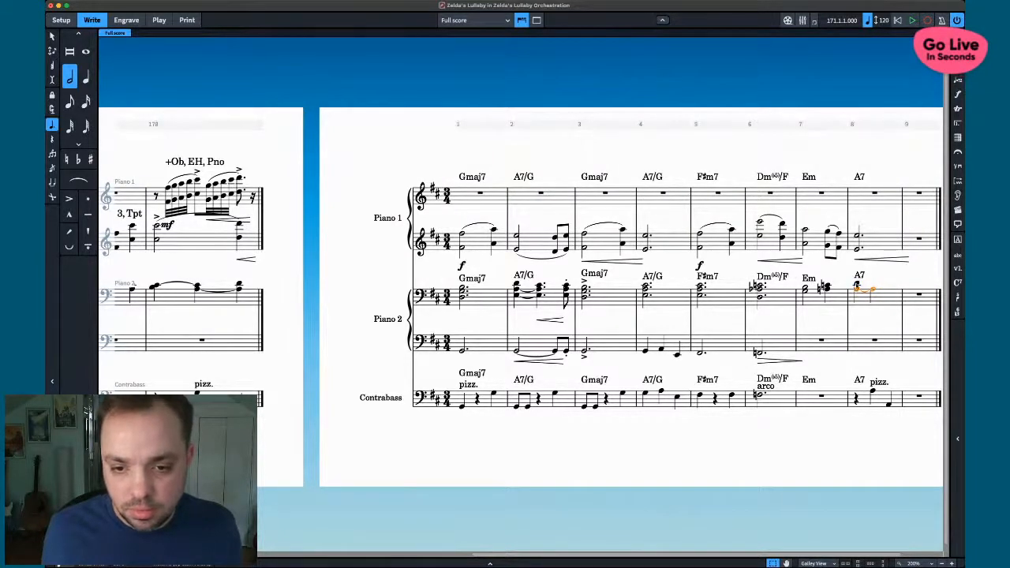
{"action": "key", "text": "super+z"}
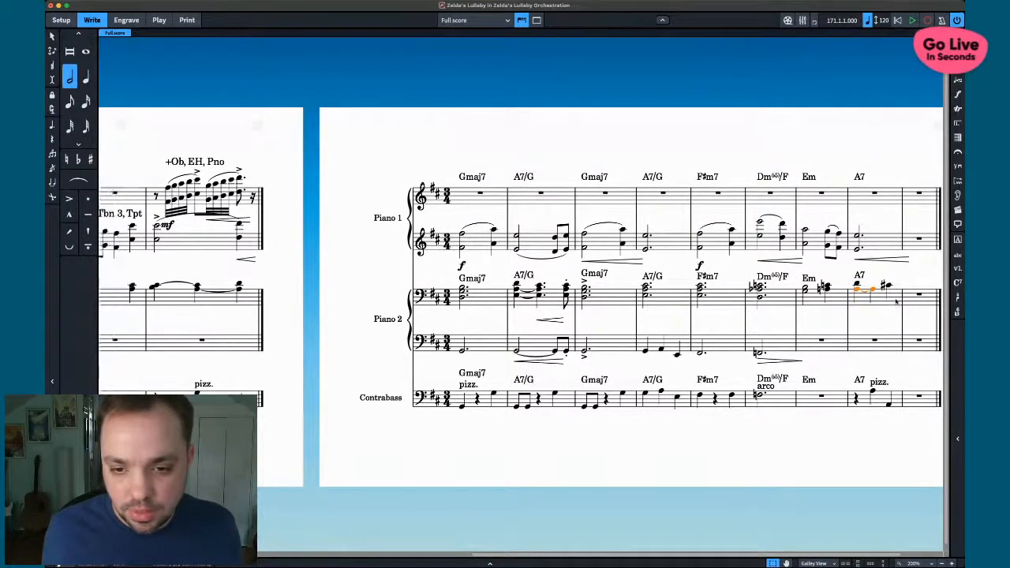
{"action": "key", "text": "6"}
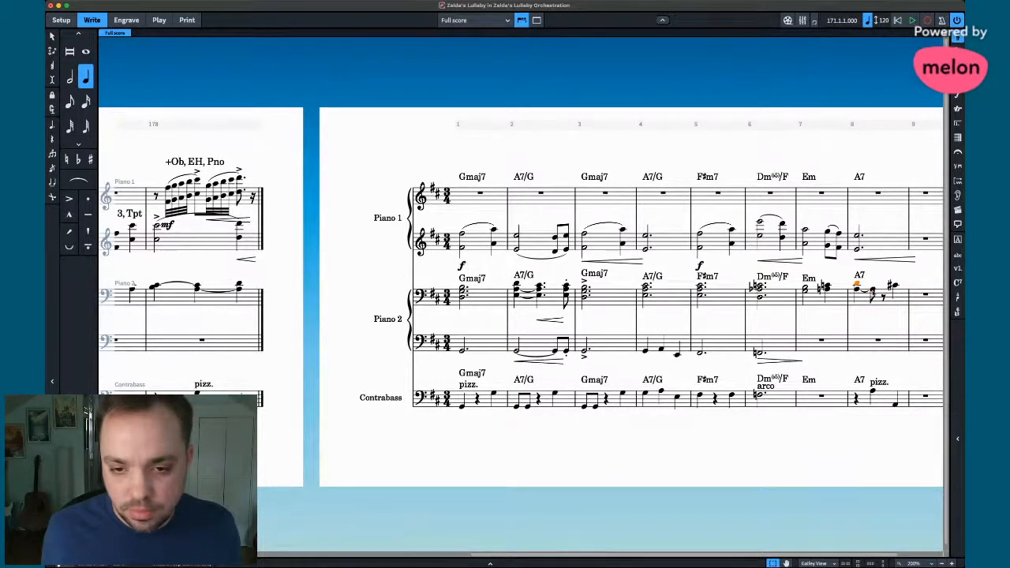
{"action": "key", "text": "Down"}
{"action": "key", "text": "Delete"}
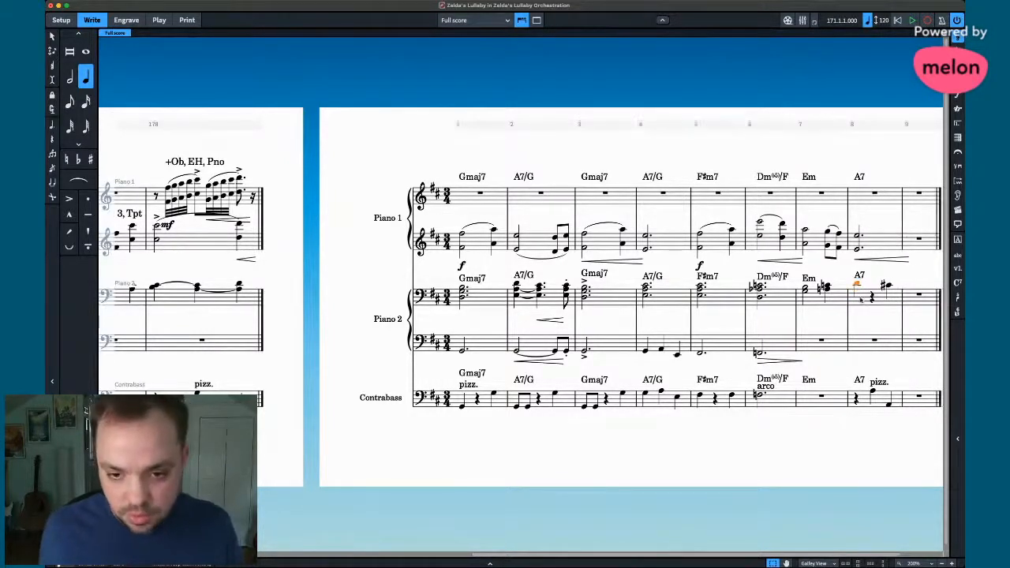
- Lengthen bar 8's D chord to a half note and add a sharp D quarter note on beat 3
{"action": "left_click", "coordinate": [873, 297]}
{"action": "left_click", "coordinate": [859, 286]}
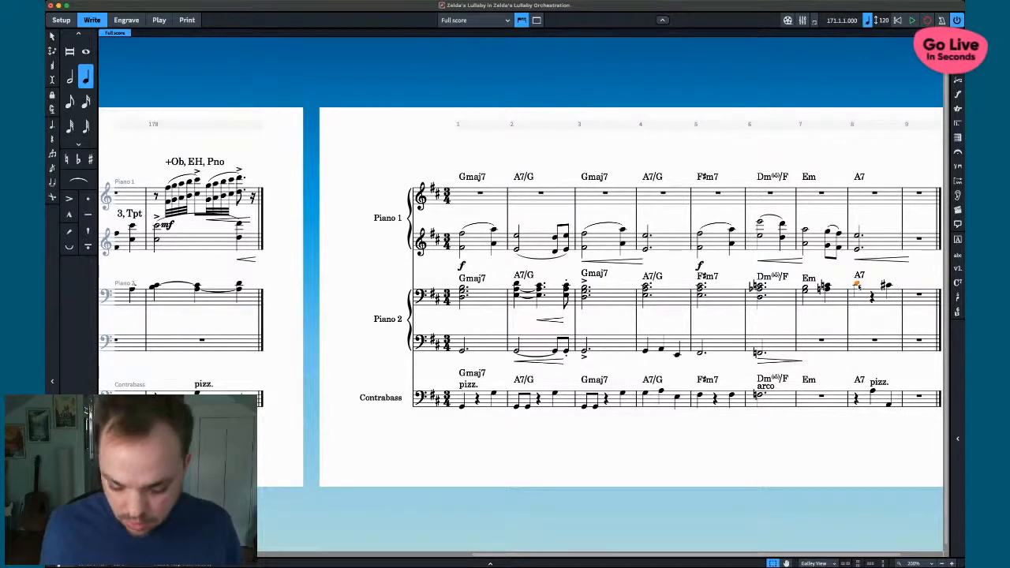
{"action": "key", "text": "shift+n"}
{"action": "key", "text": "7"}
{"action": "key", "text": "d"}
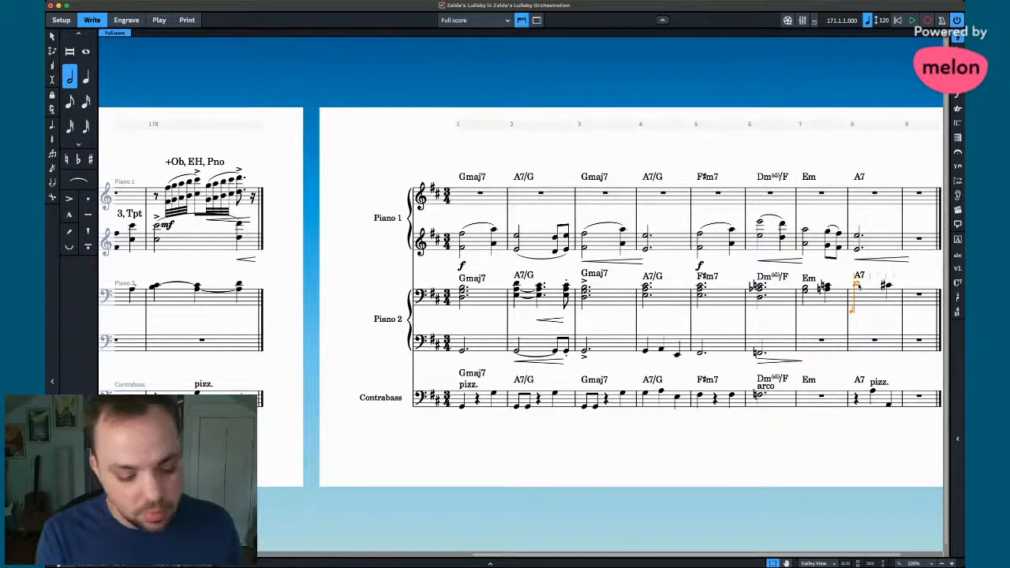
{"action": "key", "text": "6"}
{"action": "key", "text": "d"}
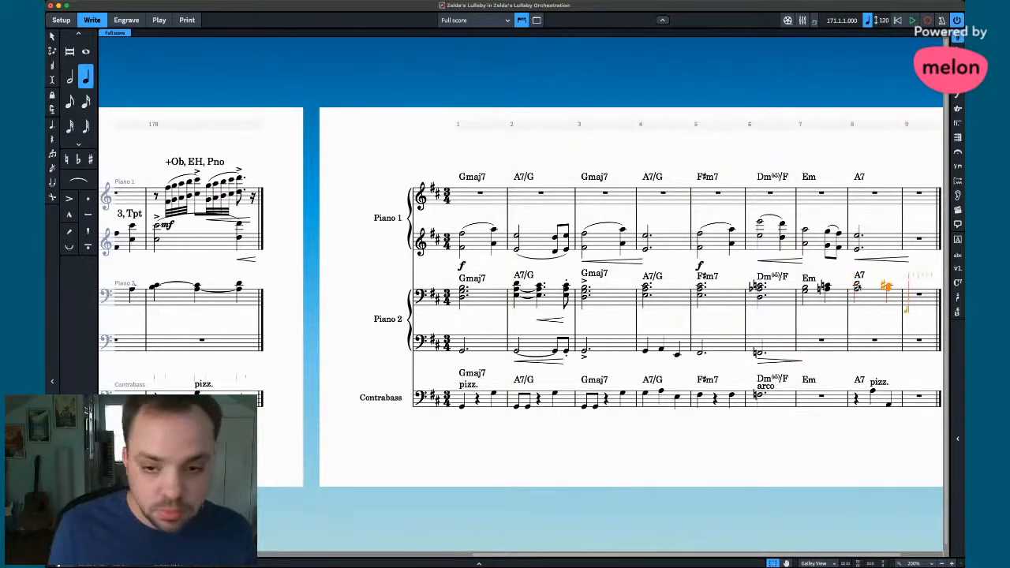
{"action": "key", "text": "equal"}
{"action": "scroll", "coordinate": [862, 312], "scroll_direction": "right", "scroll_amount": 3}
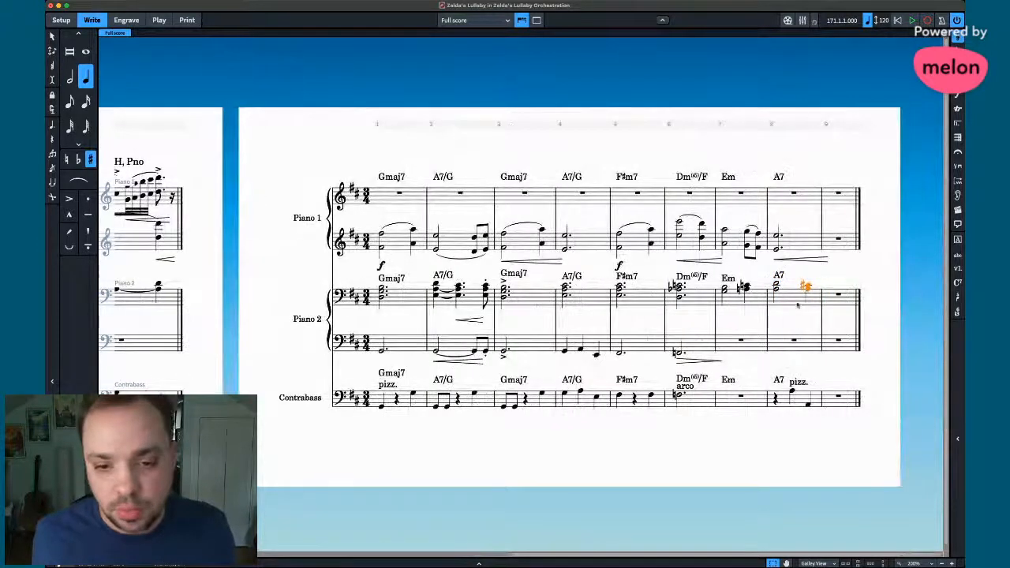
{"action": "key", "text": "Escape"}
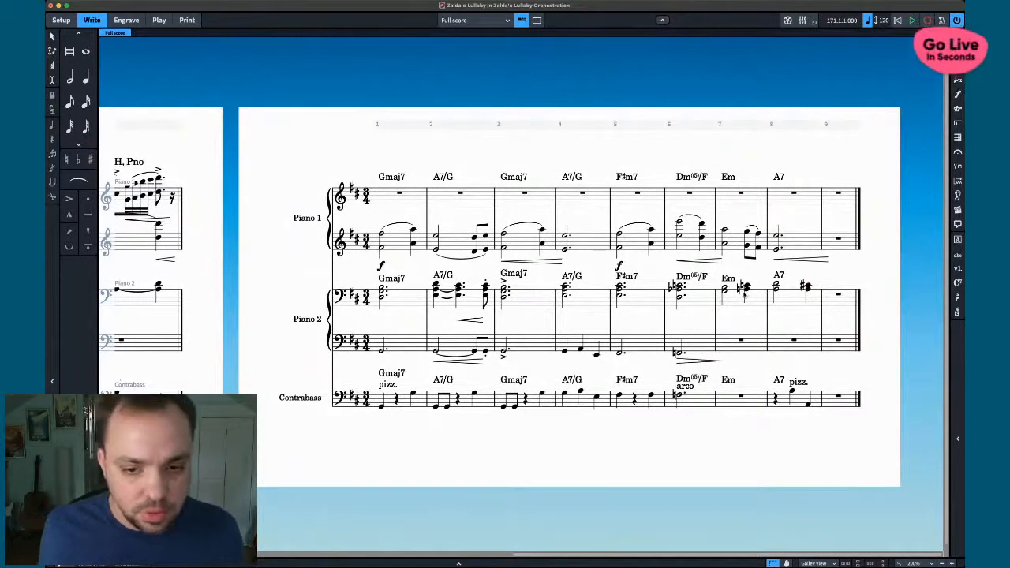
- Raise bar 7's second Piano 2 chord one step, then select the first Em chord
{"action": "left_click", "coordinate": [747, 292]}
{"action": "key", "text": "alt+Up"}
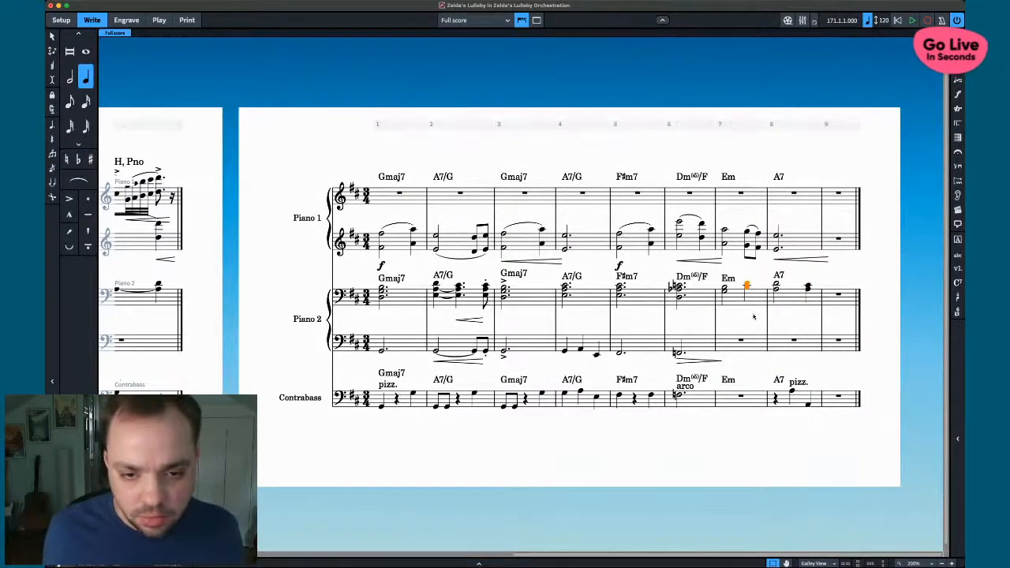
{"action": "left_click", "coordinate": [753, 318]}
{"action": "left_click", "coordinate": [726, 293]}
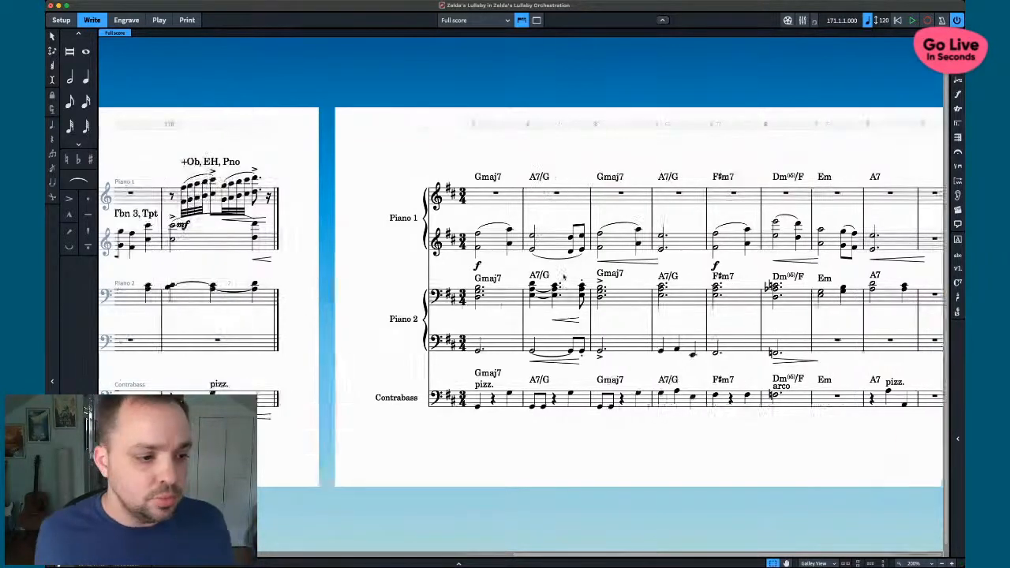
- Delete the empty bar 9 with the bars command set to -1
{"action": "scroll", "coordinate": [669, 317], "scroll_direction": "left", "scroll_amount": 3}
{"action": "scroll", "coordinate": [669, 317], "scroll_direction": "right", "scroll_amount": 3}
{"action": "left_click", "coordinate": [841, 297]}
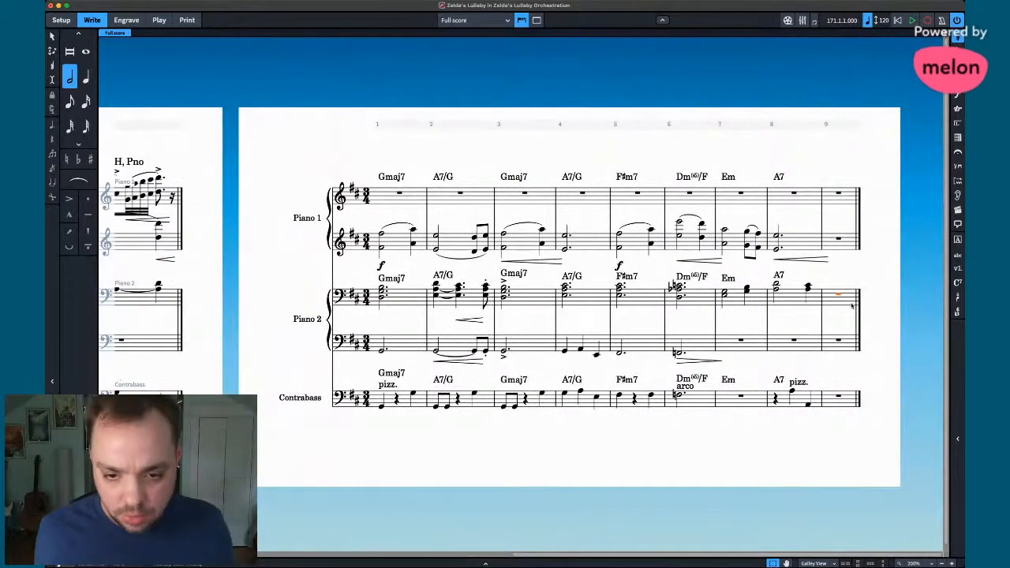
{"action": "key", "text": "shift+q"}
{"action": "type", "text": "-1"}
{"action": "key", "text": "Return"}
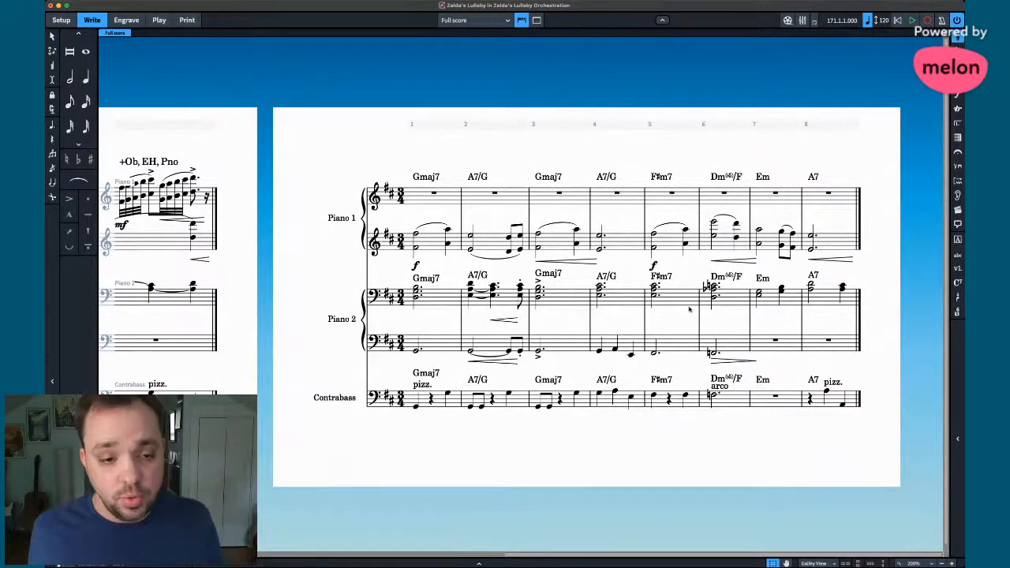
- Review the Piano 1 melody from bar 171, then select the rest in Piano 1 bar 1
{"action": "scroll", "coordinate": [678, 317], "scroll_direction": "left", "scroll_amount": 10}
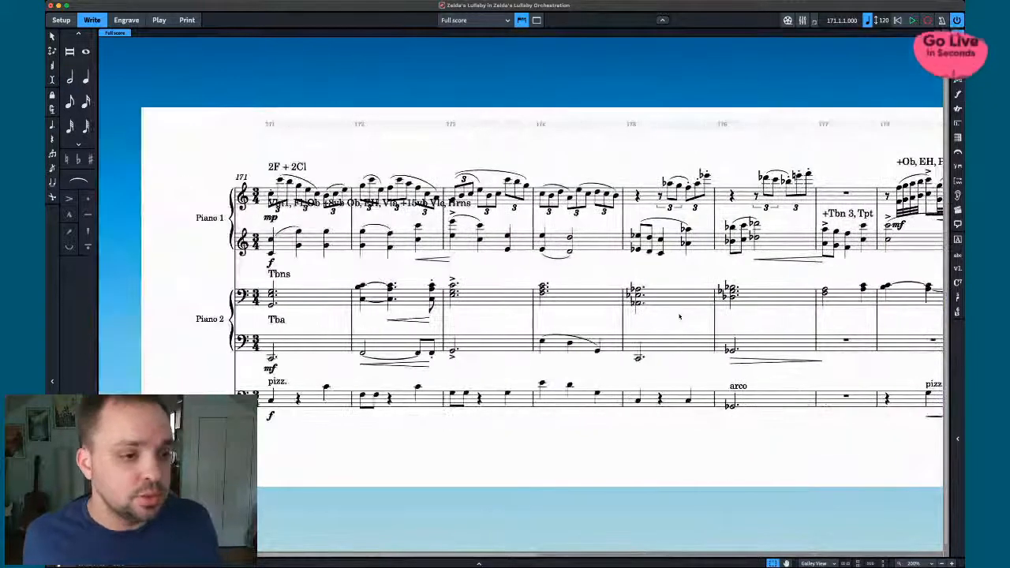
{"action": "scroll", "coordinate": [621, 316], "scroll_direction": "right", "scroll_amount": 2}
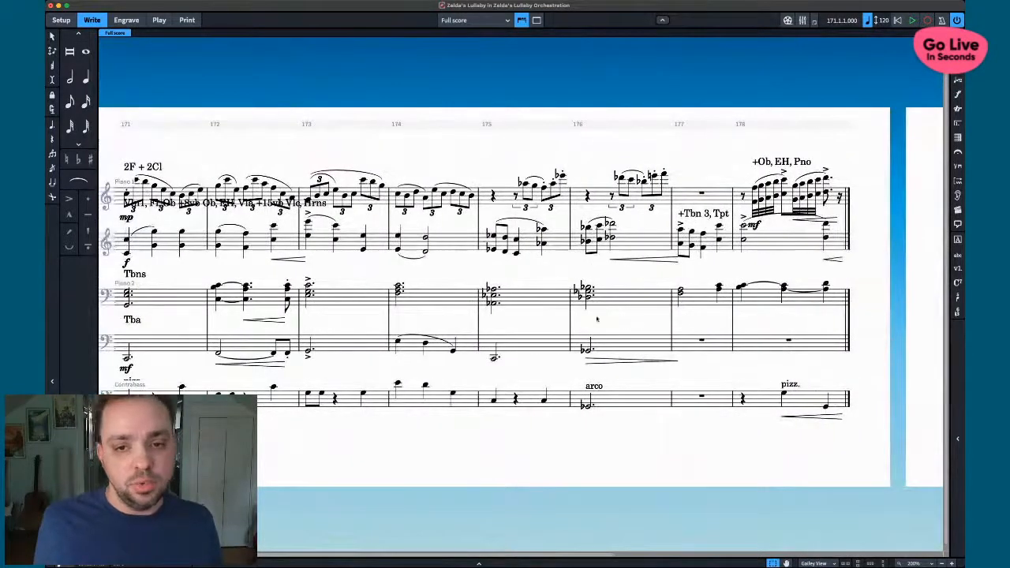
{"action": "scroll", "coordinate": [587, 314], "scroll_direction": "left", "scroll_amount": 1}
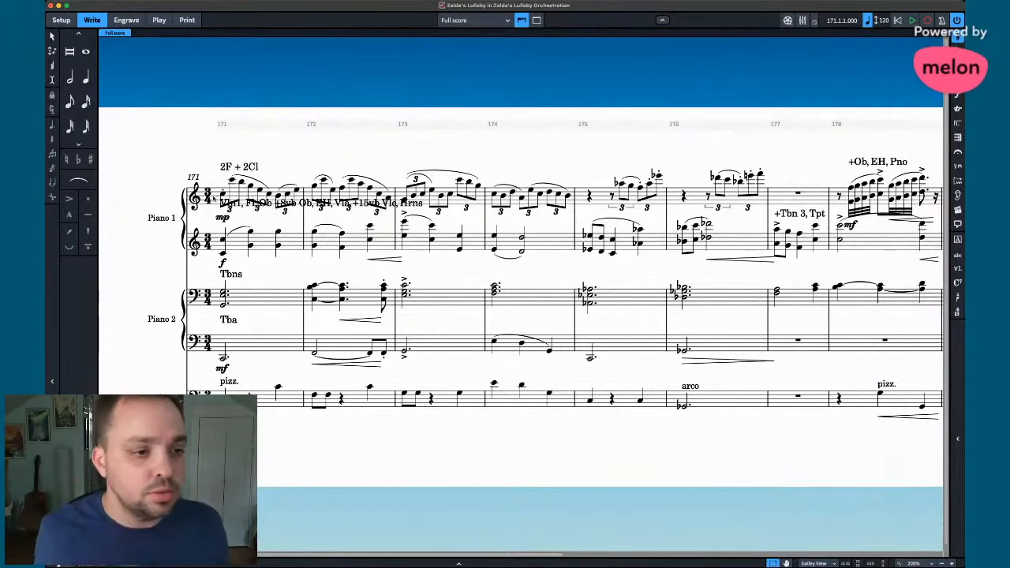
{"action": "left_click", "coordinate": [219, 196]}
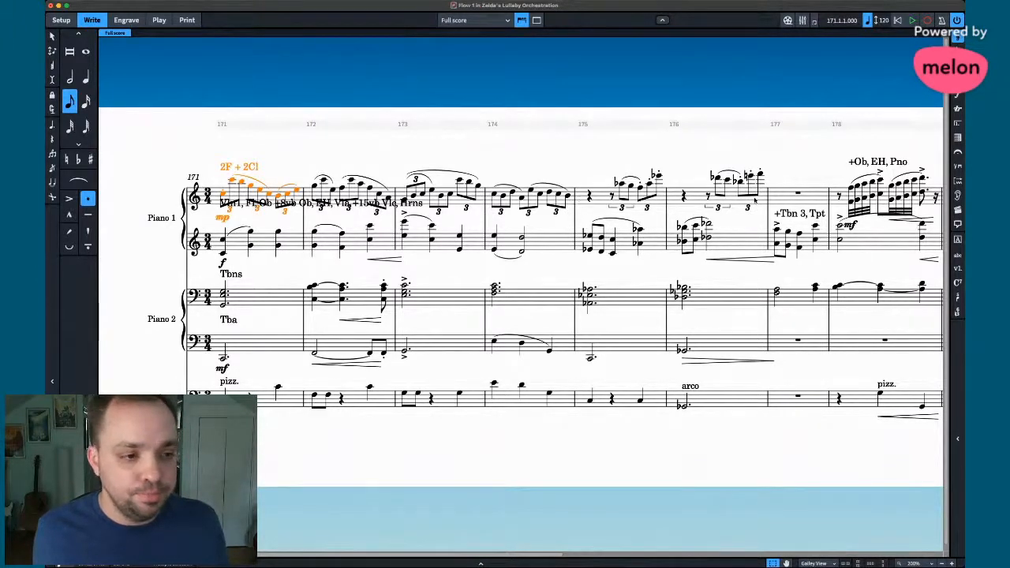
{"action": "scroll", "coordinate": [755, 201], "scroll_direction": "right", "scroll_amount": 9}
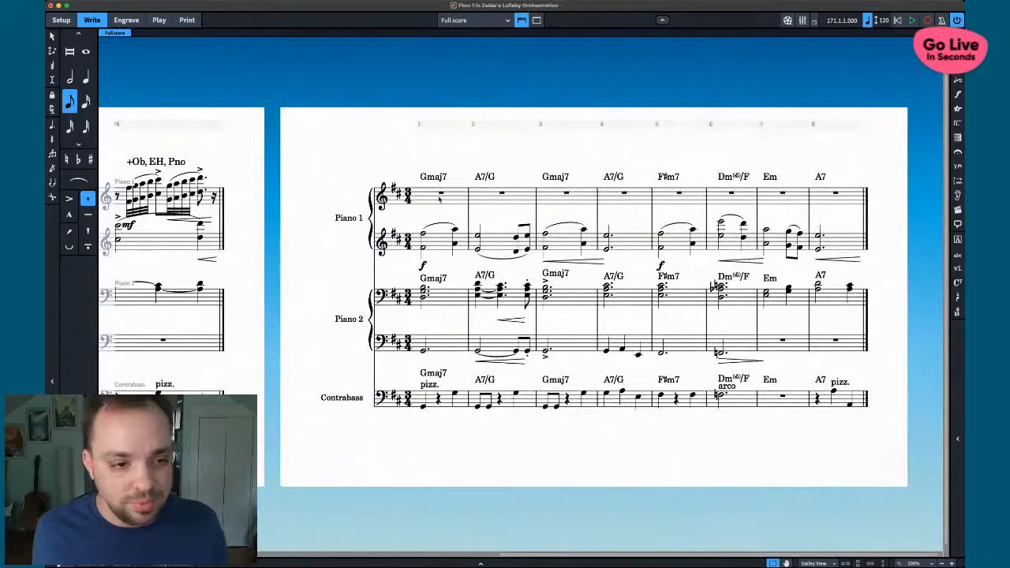
{"action": "left_click", "coordinate": [440, 198]}
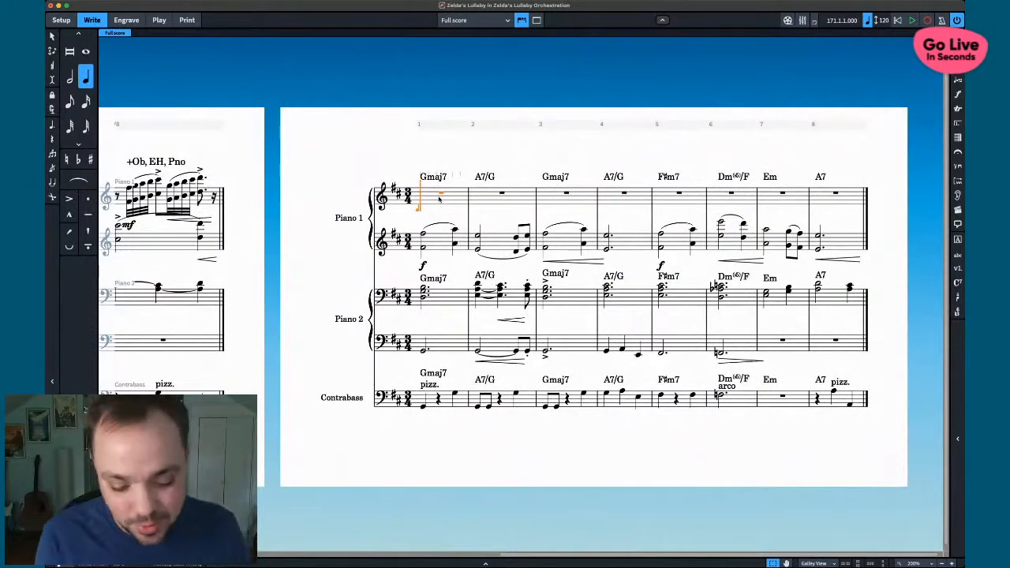
{"action": "key", "text": "4"}
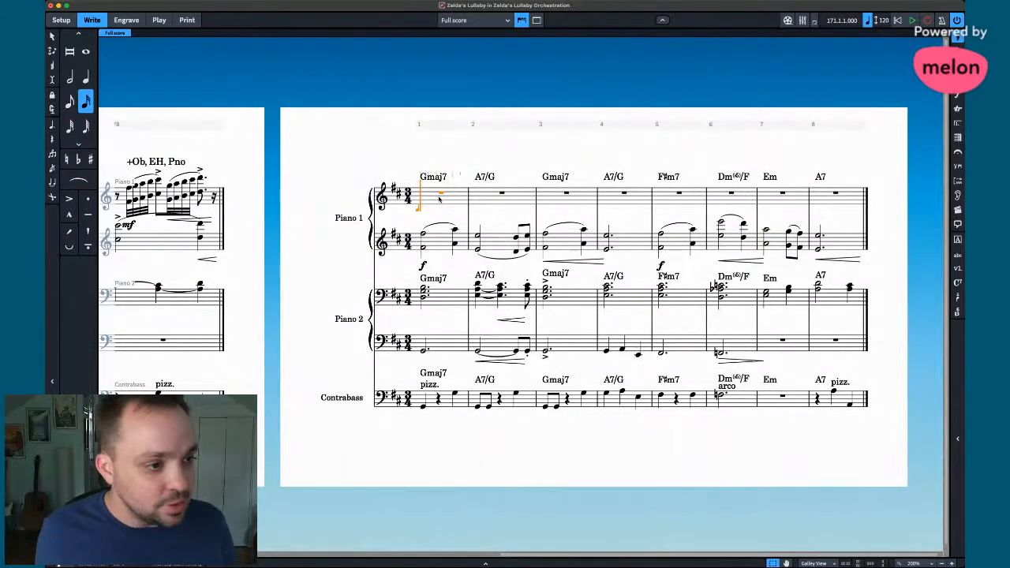
{"action": "key", "text": "5"}
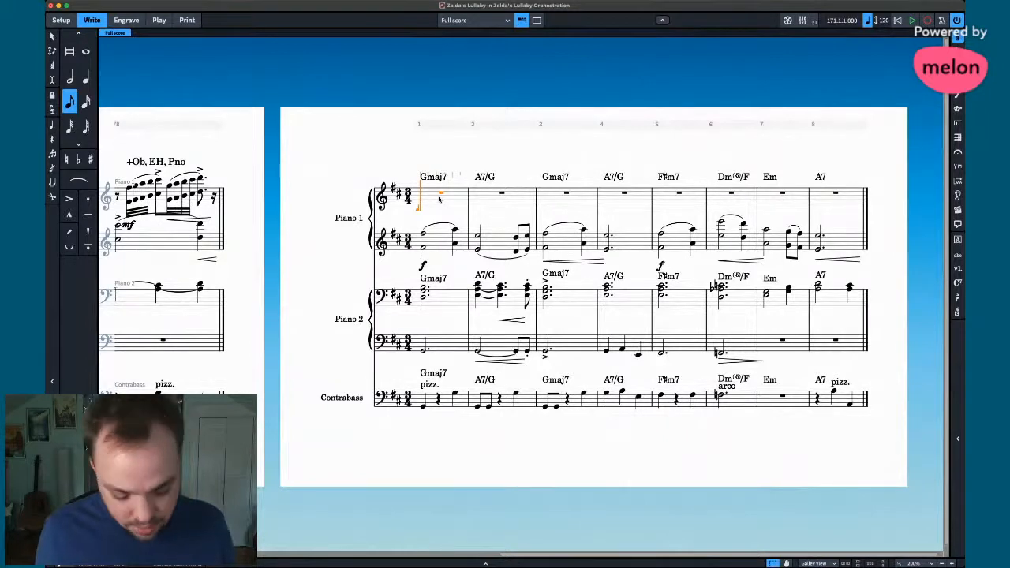
{"action": "key", "text": "7"}
{"action": "key", "text": "6"}
{"action": "key", "text": "shift+q"}
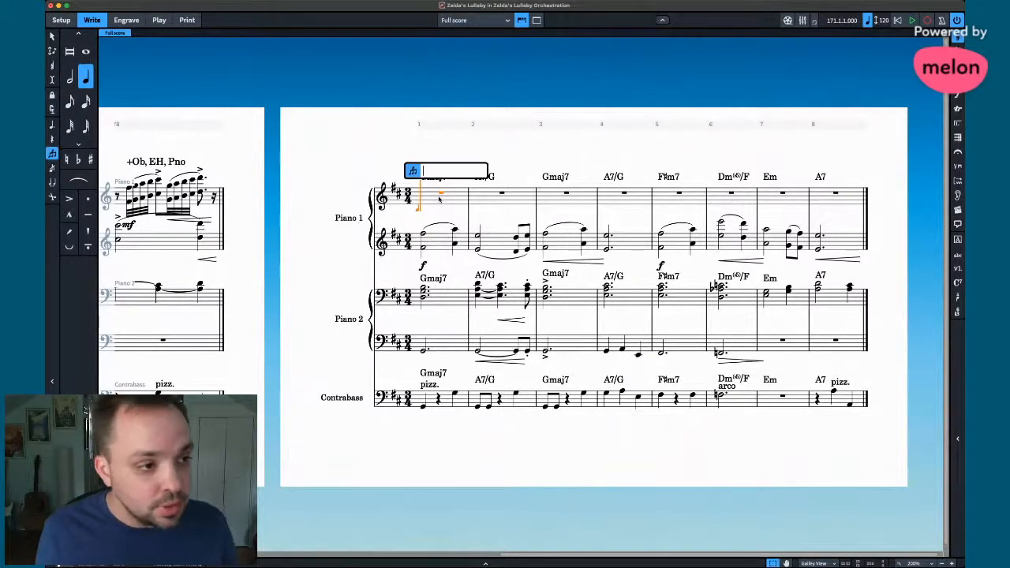
{"action": "type", "text": "GM7"}
{"action": "key", "text": "Return"}
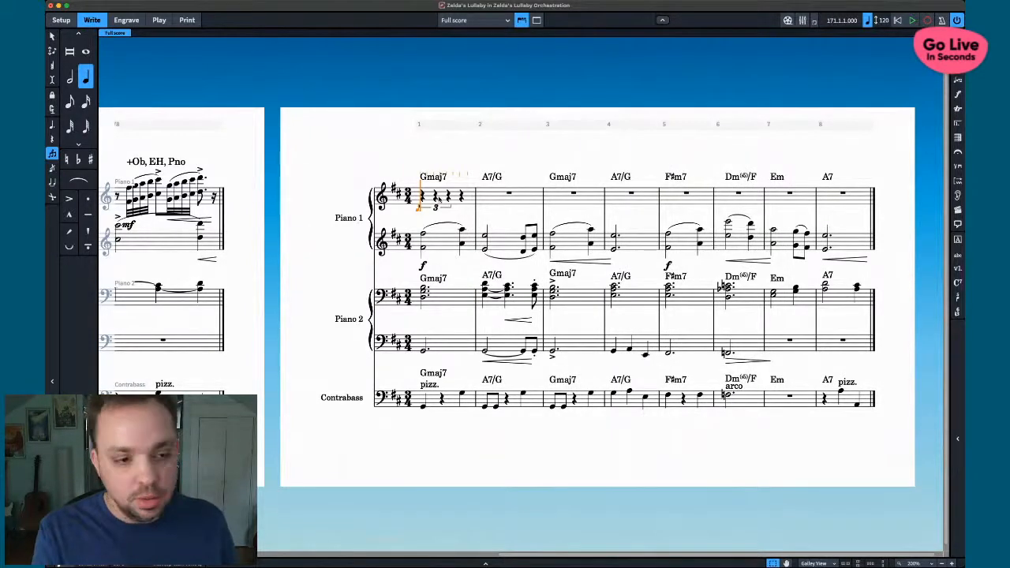
{"action": "scroll", "coordinate": [333, 167], "scroll_direction": "left", "scroll_amount": 10}
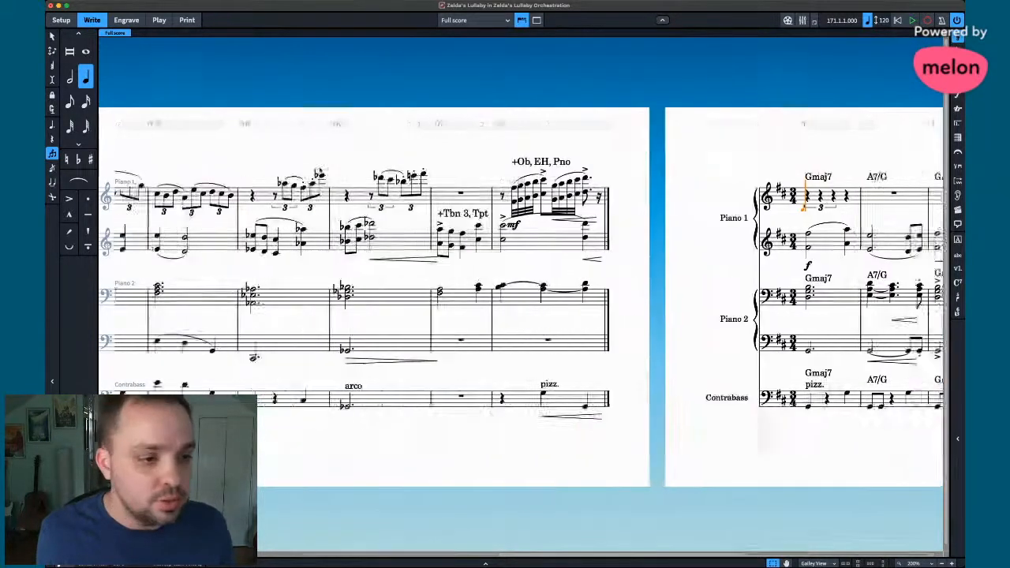
{"action": "scroll", "coordinate": [320, 168], "scroll_direction": "right", "scroll_amount": 10}
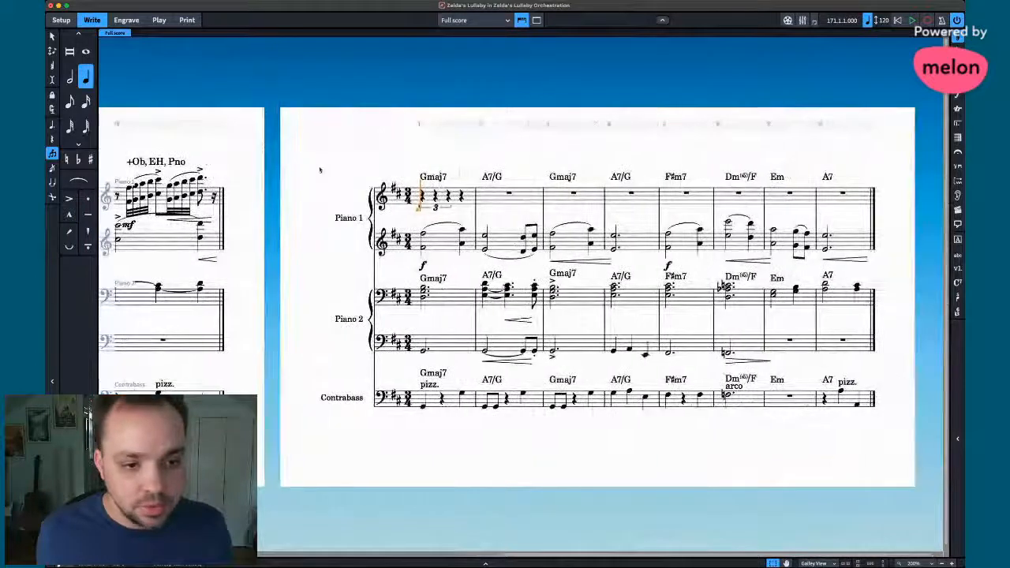
{"action": "key", "text": "g"}
{"action": "key", "text": "shift+alt+g"}
{"action": "key", "text": "f"}
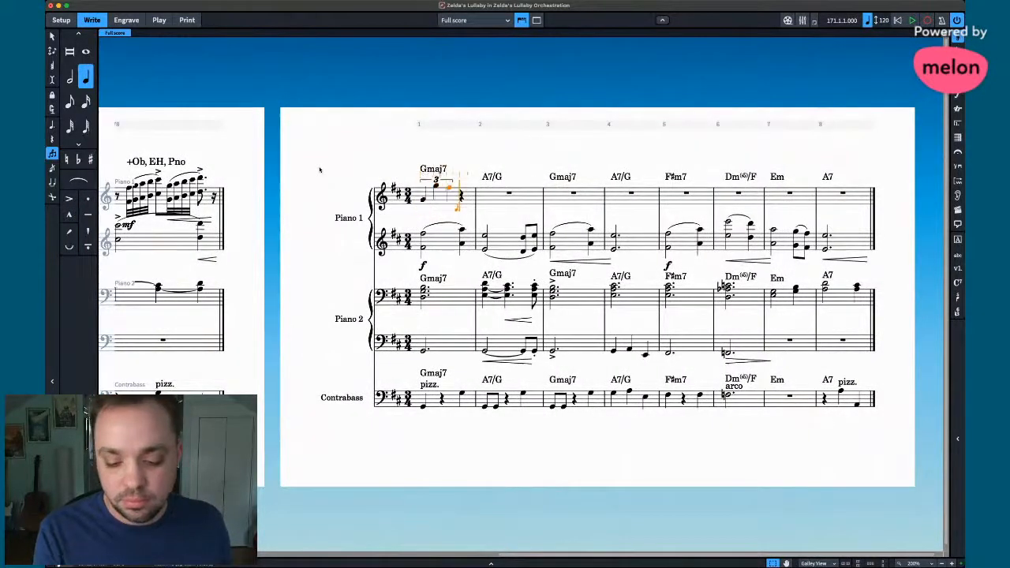
{"action": "key", "text": "d"}
{"action": "key", "text": "a"}
{"action": "key", "text": "d"}
{"action": "key", "text": "super+z"}
{"action": "key", "text": "super+z"}
{"action": "key", "text": "super+z"}
{"action": "key", "text": "super+z"}
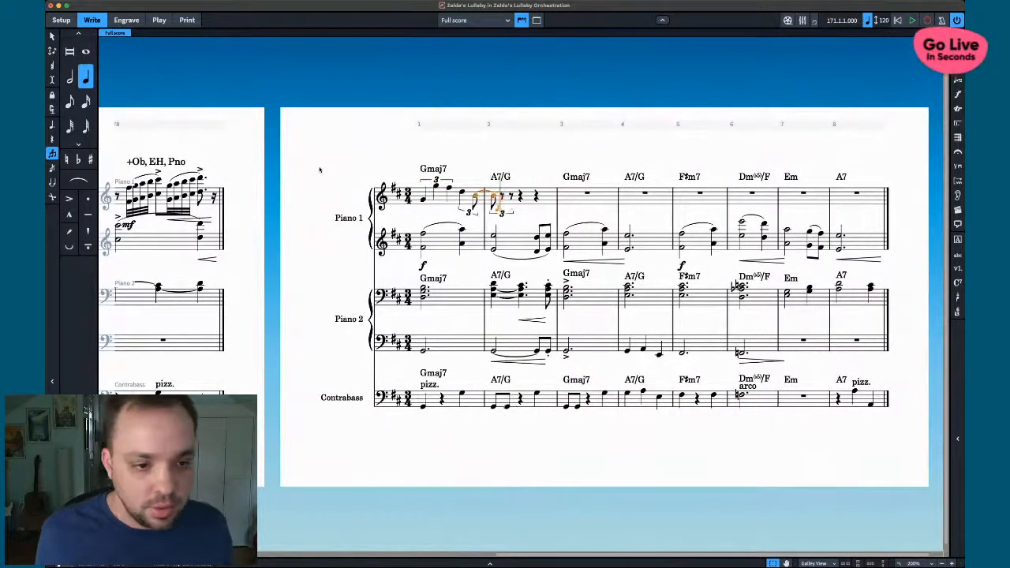
{"action": "key", "text": "super+z"}
{"action": "key", "text": "super+z"}
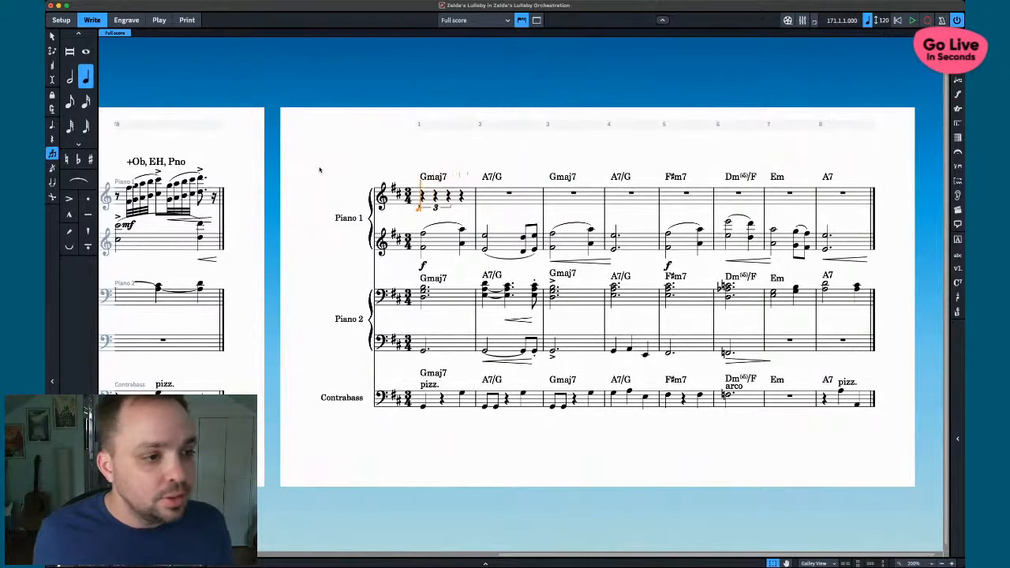
{"action": "key", "text": "5"}
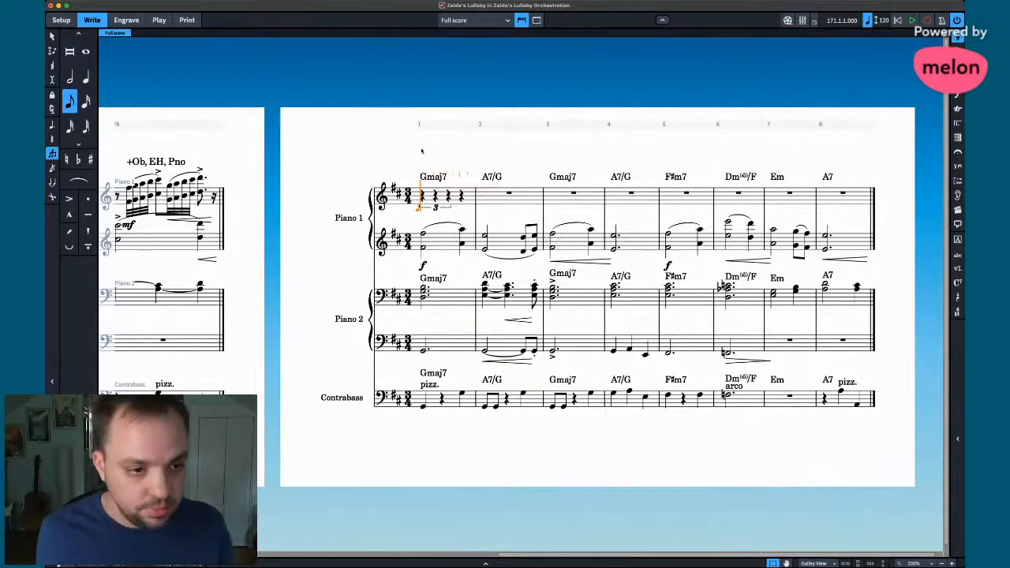
{"action": "key", "text": "Escape"}
{"action": "left_click", "coordinate": [461, 195]}
{"action": "left_click", "coordinate": [473, 199]}
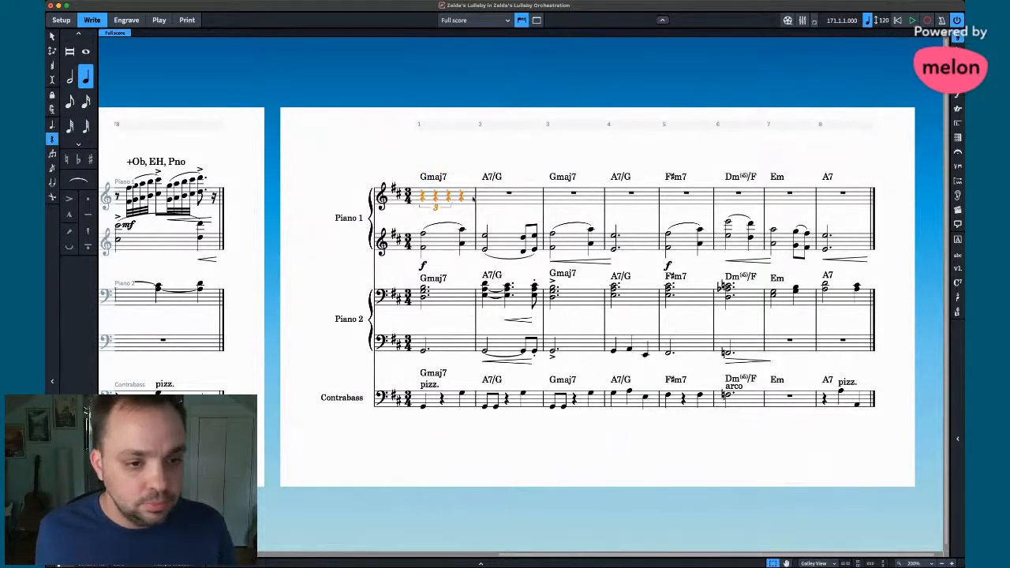
{"action": "key", "text": "Delete"}
{"action": "key", "text": "Return"}
{"action": "key", "text": "5"}
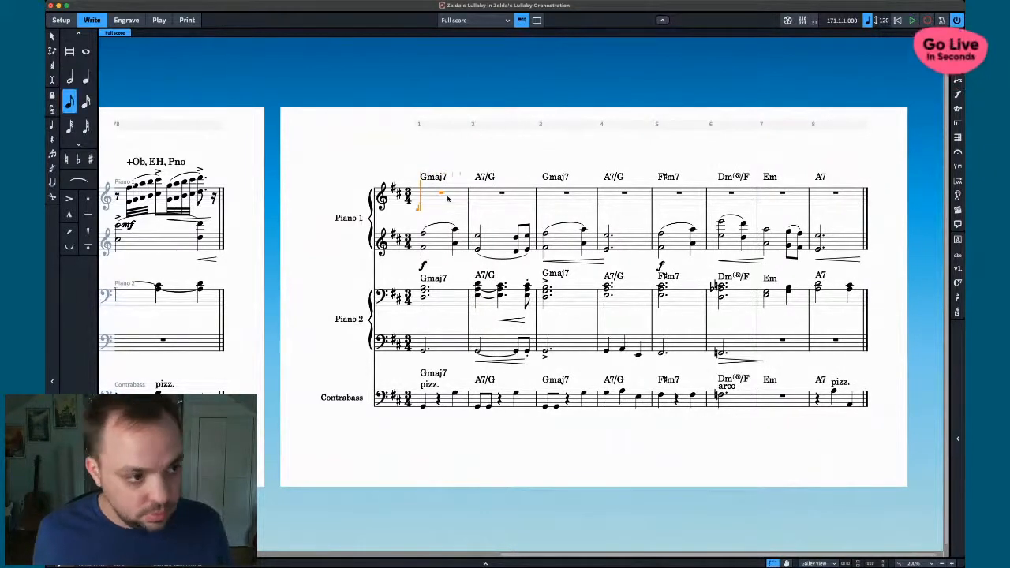
- Enter eighth-note triplets in Piano 1 bar 1: G, high G, F♯, D, B, G, F♯, G, A
{"action": "key", "text": "semicolon"}
{"action": "type", "text": "3:2"}
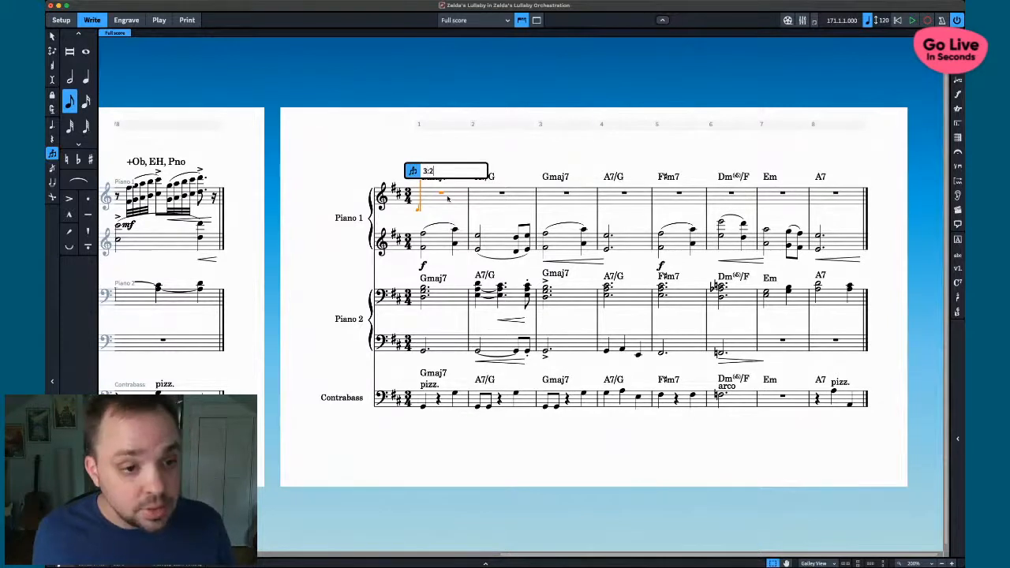
{"action": "key", "text": "Return"}
{"action": "key", "text": "g"}
{"action": "key", "text": "shift+alt+g"}
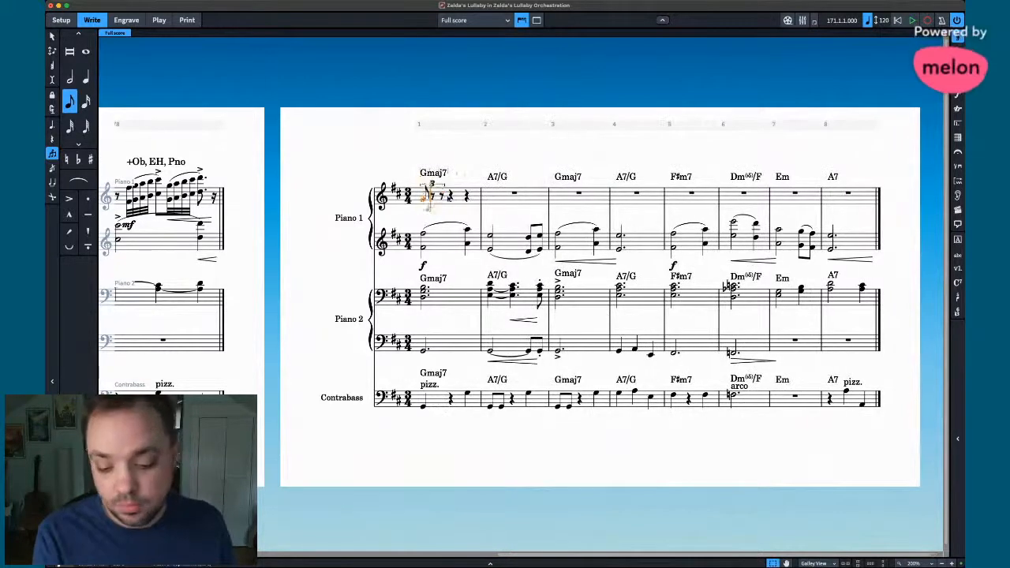
{"action": "key", "text": "f"}
{"action": "key", "text": "d"}
{"action": "key", "text": "b"}
{"action": "key", "text": "g"}
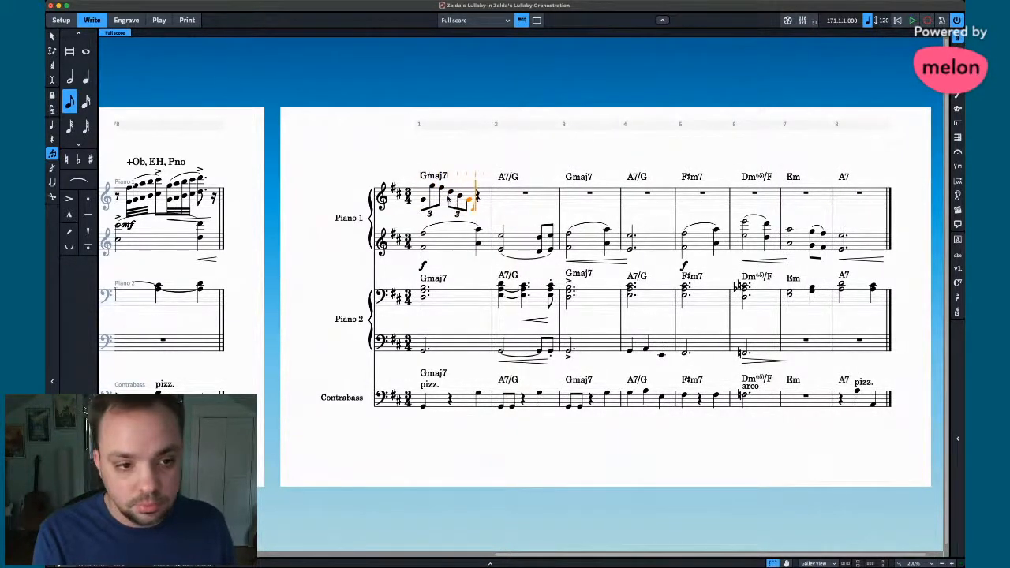
{"action": "key", "text": "f"}
{"action": "key", "text": "g"}
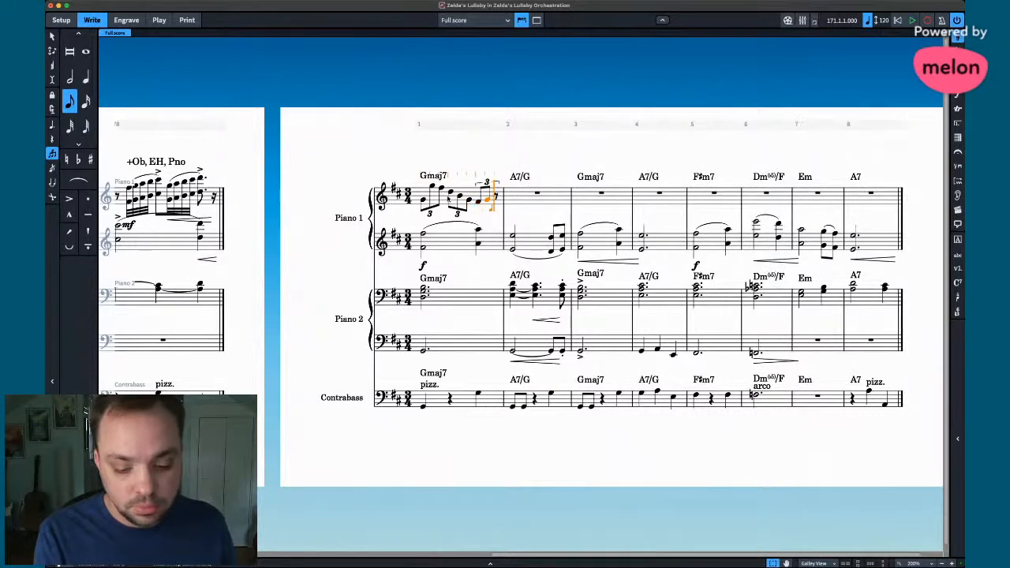
{"action": "key", "text": "a"}
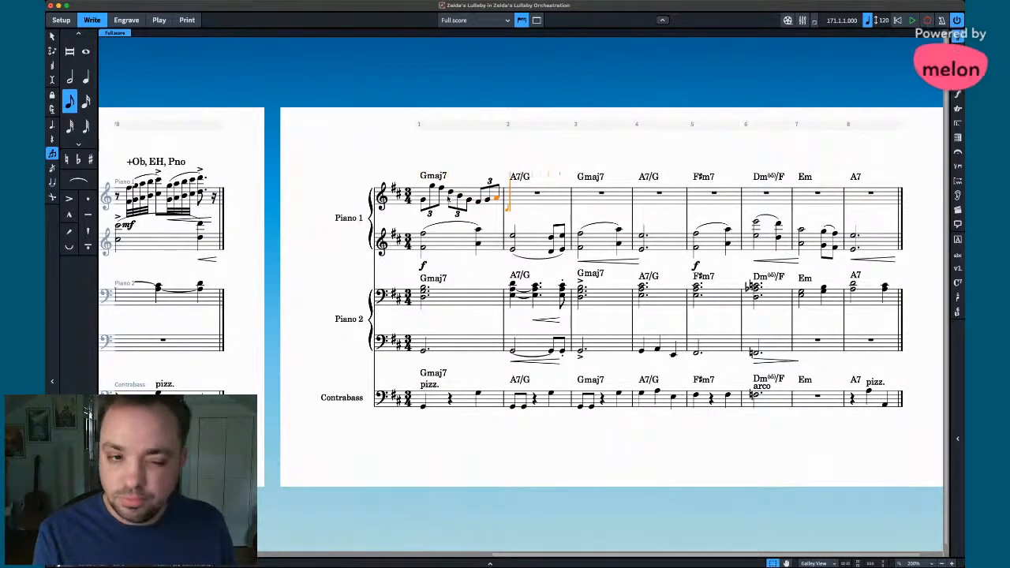
- Try bar 2 triplet notes high A, G, E, D, A, then undo them
{"action": "key", "text": "shift+alt+a"}
{"action": "key", "text": "g"}
{"action": "key", "text": "e"}
{"action": "key", "text": "d"}
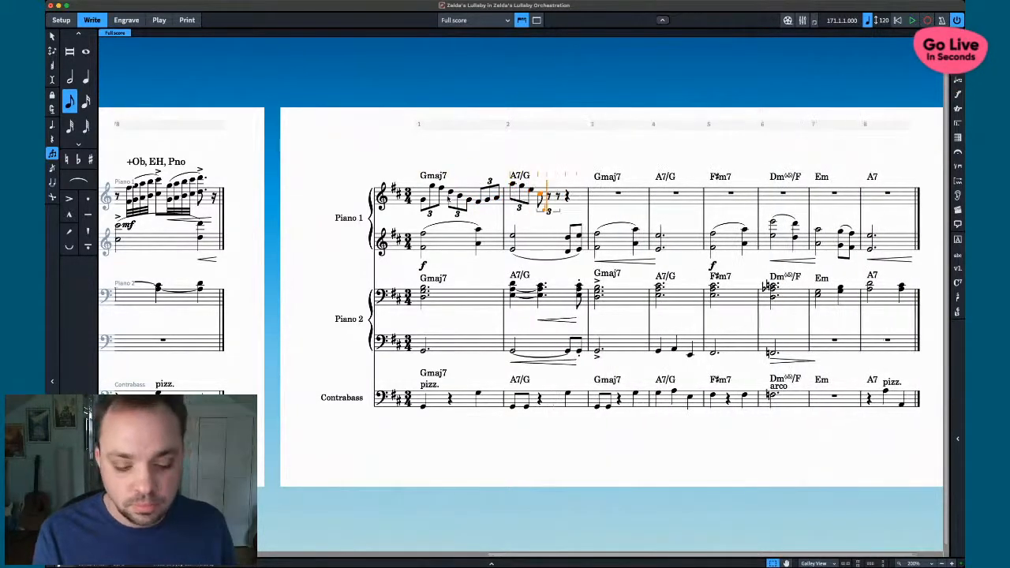
{"action": "key", "text": "a"}
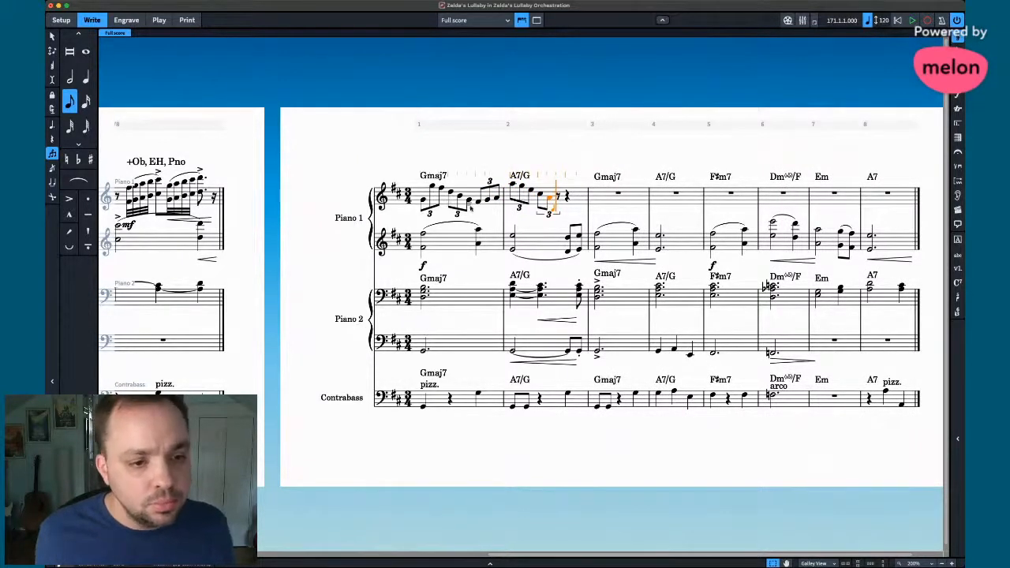
{"action": "key", "text": "super+z"}
{"action": "key", "text": "super+z"}
{"action": "key", "text": "super+z"}
{"action": "key", "text": "super+z"}
{"action": "key", "text": "super+z"}
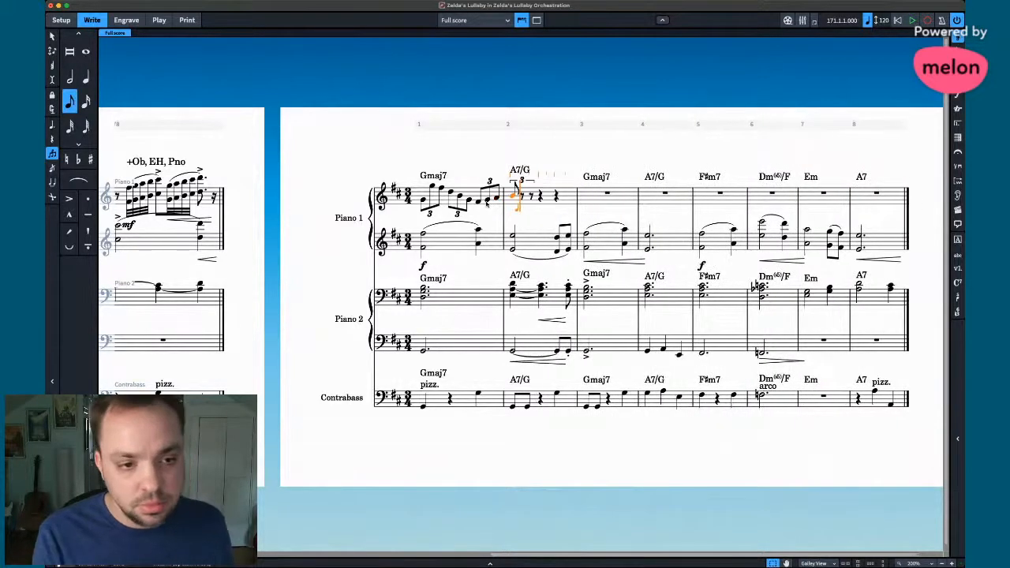
- Change bar 1's final triplet note to B and start bar 2 with A, high A, G, E
{"action": "left_click", "coordinate": [487, 202]}
{"action": "key", "text": "b"}
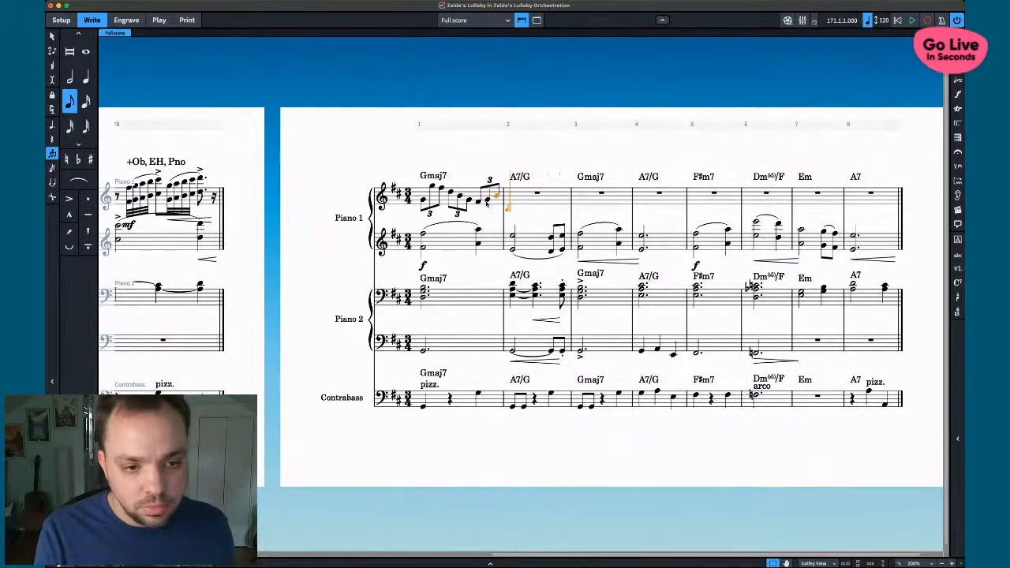
{"action": "key", "text": "a"}
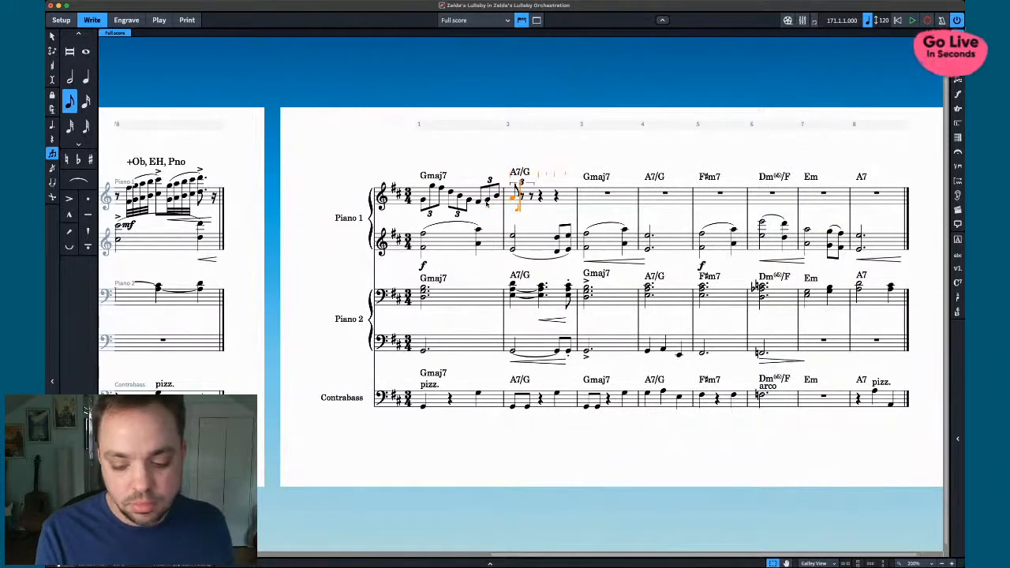
{"action": "key", "text": "shift+alt+a"}
{"action": "key", "text": "g"}
{"action": "key", "text": "e"}
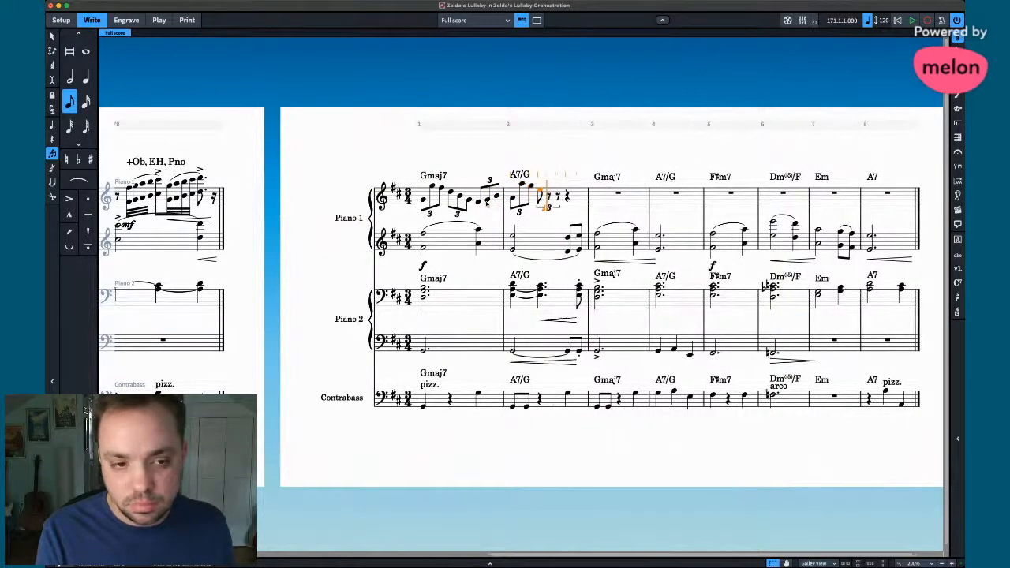
{"action": "scroll", "coordinate": [466, 197], "scroll_direction": "left", "scroll_amount": 10}
- Compare with bars 171–178, undo the last two bar 2 notes, and re-enter C
{"action": "scroll", "coordinate": [454, 188], "scroll_direction": "left", "scroll_amount": 5}
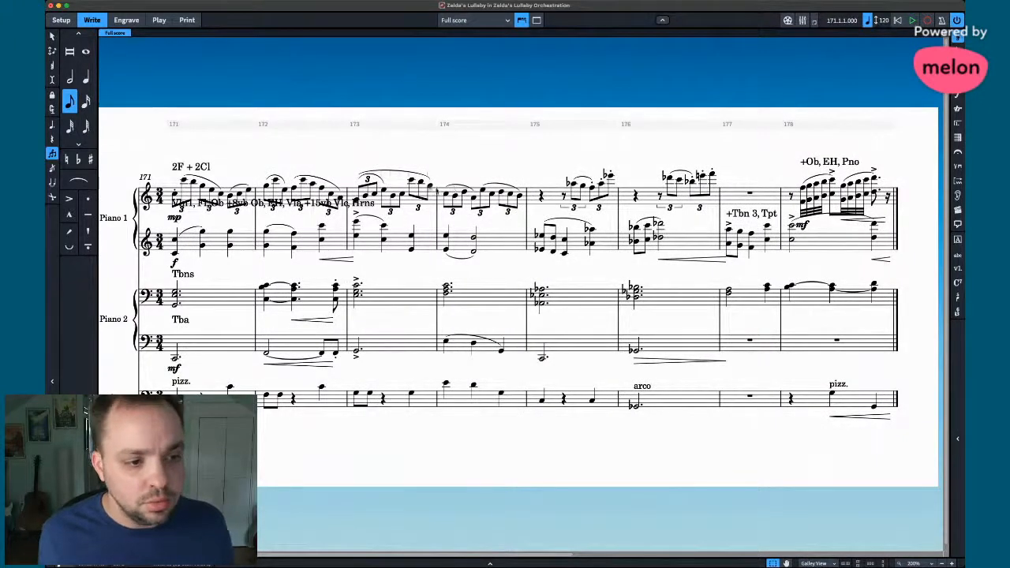
{"action": "scroll", "coordinate": [454, 188], "scroll_direction": "right", "scroll_amount": 15}
{"action": "key", "text": "super+z"}
{"action": "key", "text": "super+z"}
{"action": "key", "text": "super+z"}
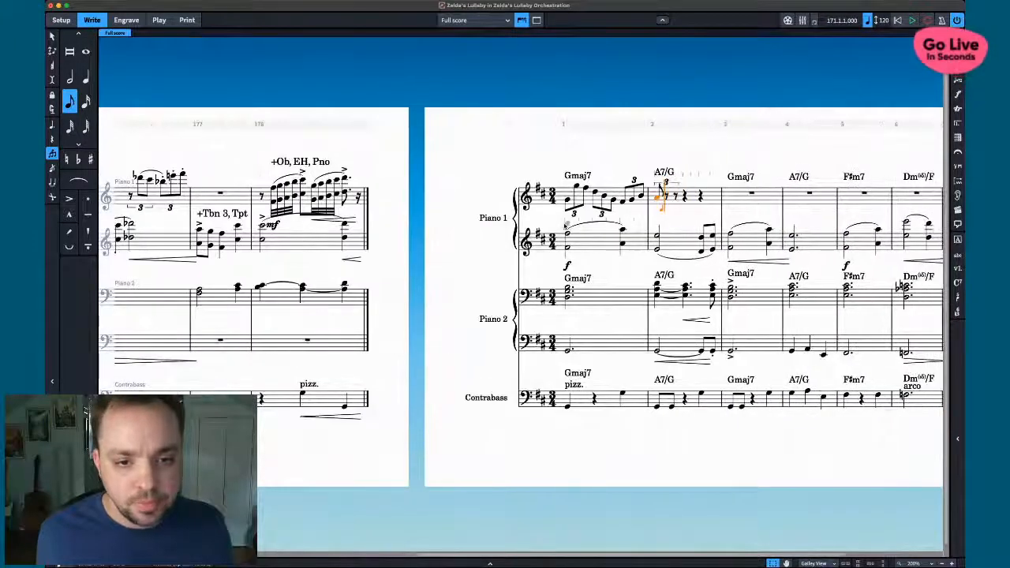
{"action": "key", "text": "super+z"}
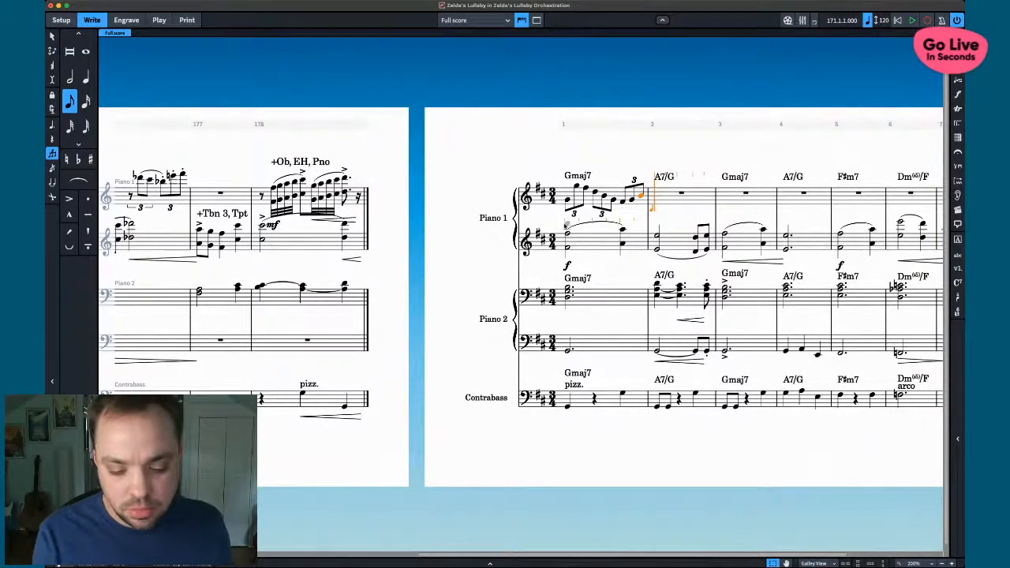
{"action": "key", "text": "c"}
{"action": "scroll", "coordinate": [566, 223], "scroll_direction": "left", "scroll_amount": 10}
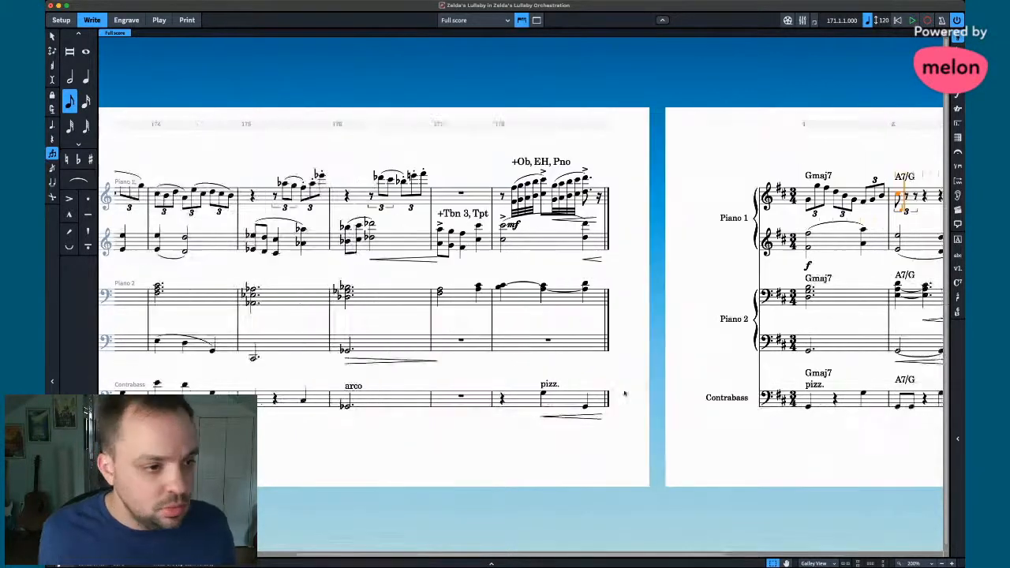
{"action": "scroll", "coordinate": [580, 359], "scroll_direction": "right", "scroll_amount": 10}
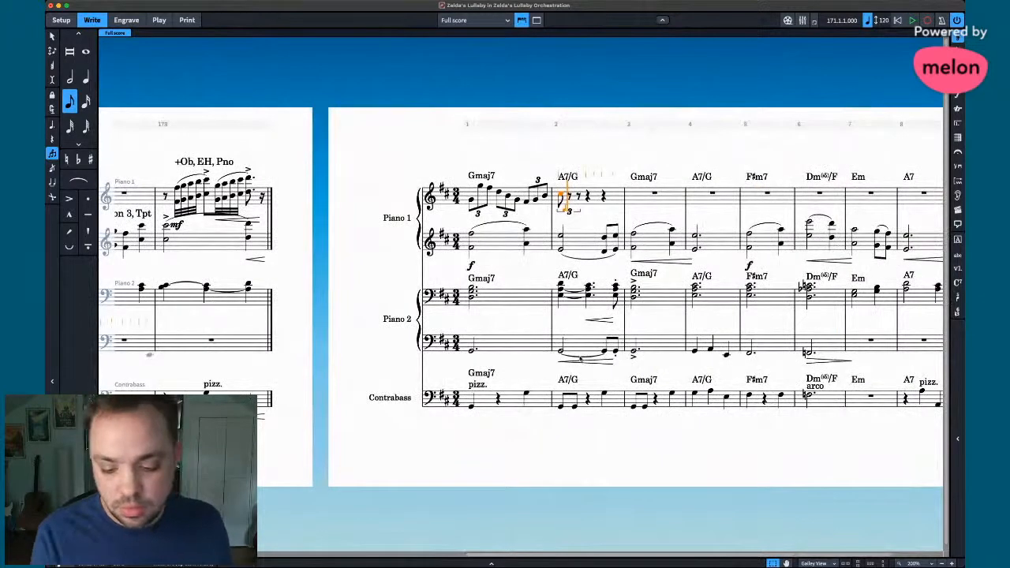
- Finish bar 2 with triplet eighths A, C, E, G, G, E, C, A
{"action": "key", "text": "a"}
{"action": "key", "text": "c"}
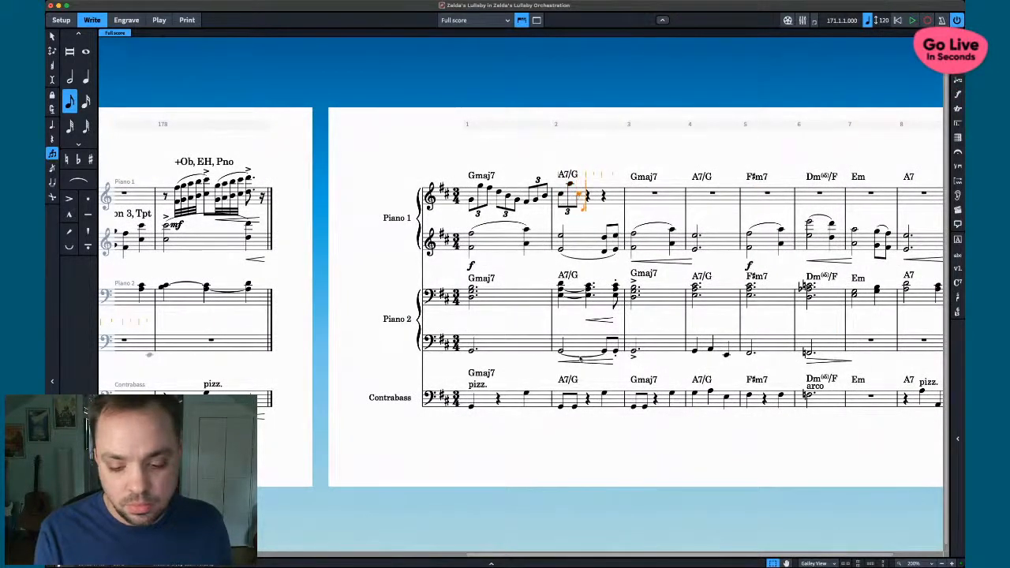
{"action": "key", "text": "e"}
{"action": "key", "text": "g"}
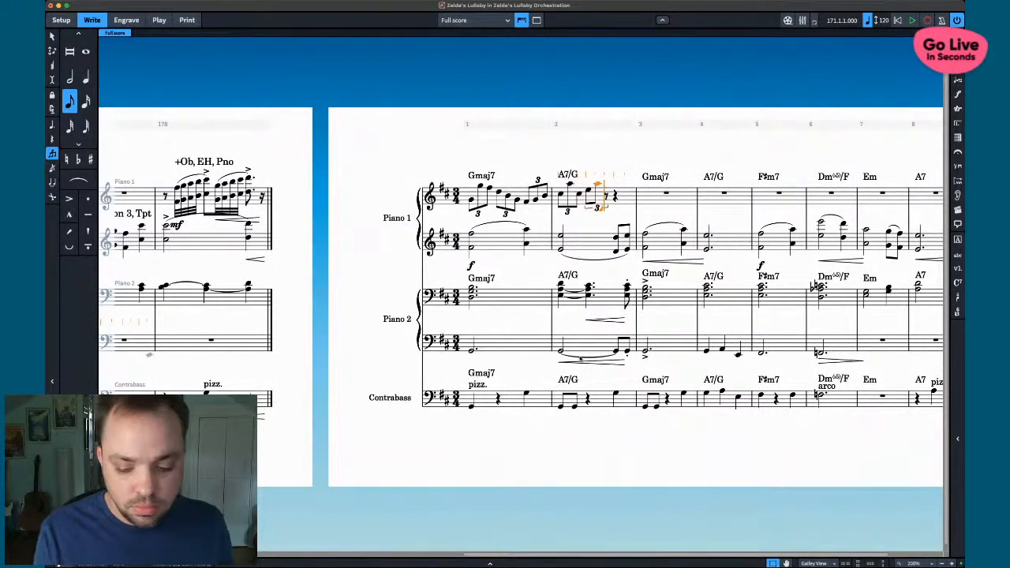
{"action": "key", "text": "g"}
{"action": "key", "text": "e"}
{"action": "key", "text": "c"}
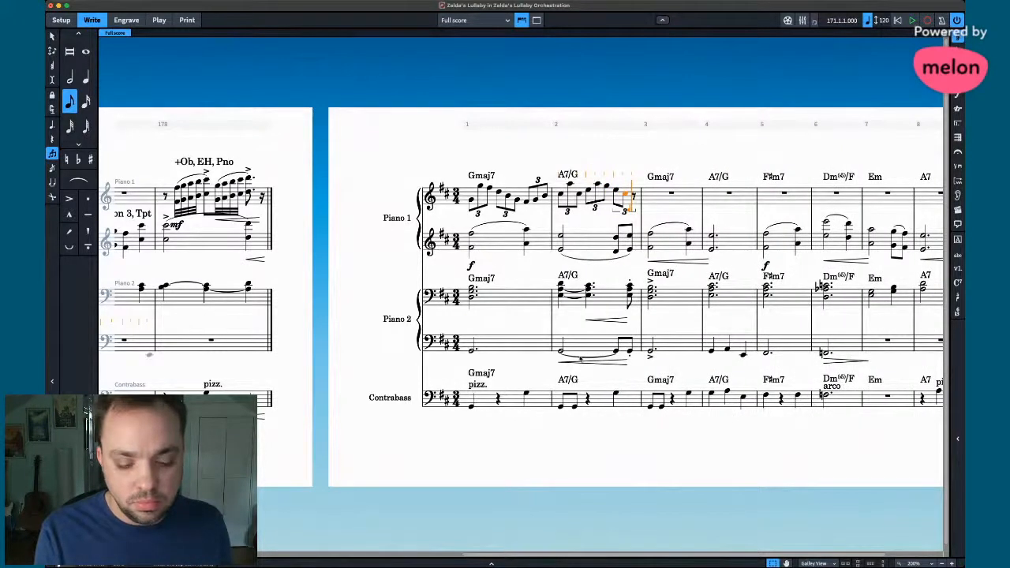
{"action": "key", "text": "a"}
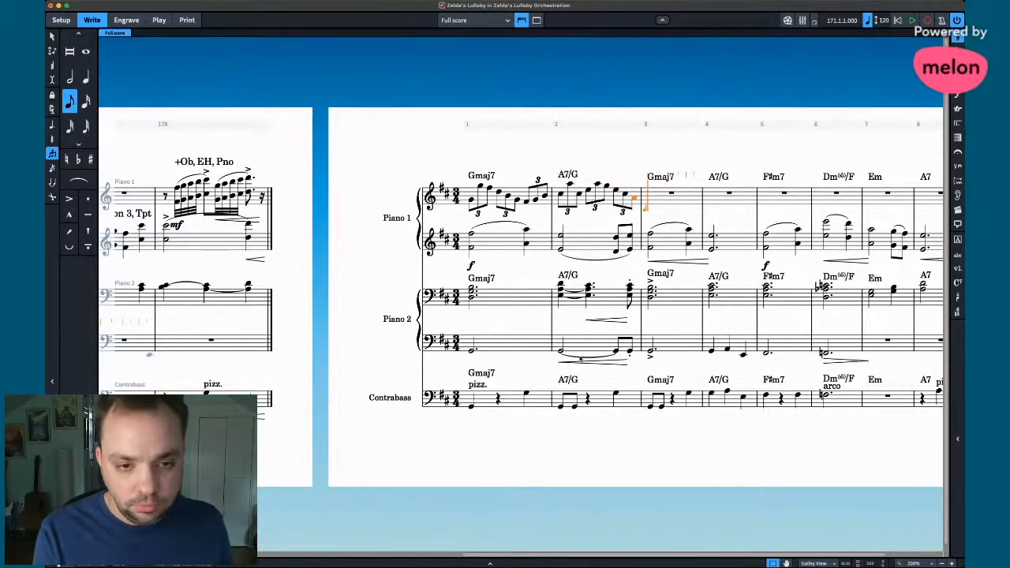
- Enter bar 3's first triplet G, B, D, checking bars 171–178 for reference
{"action": "key", "text": "g"}
{"action": "scroll", "coordinate": [581, 359], "scroll_direction": "left", "scroll_amount": 10}
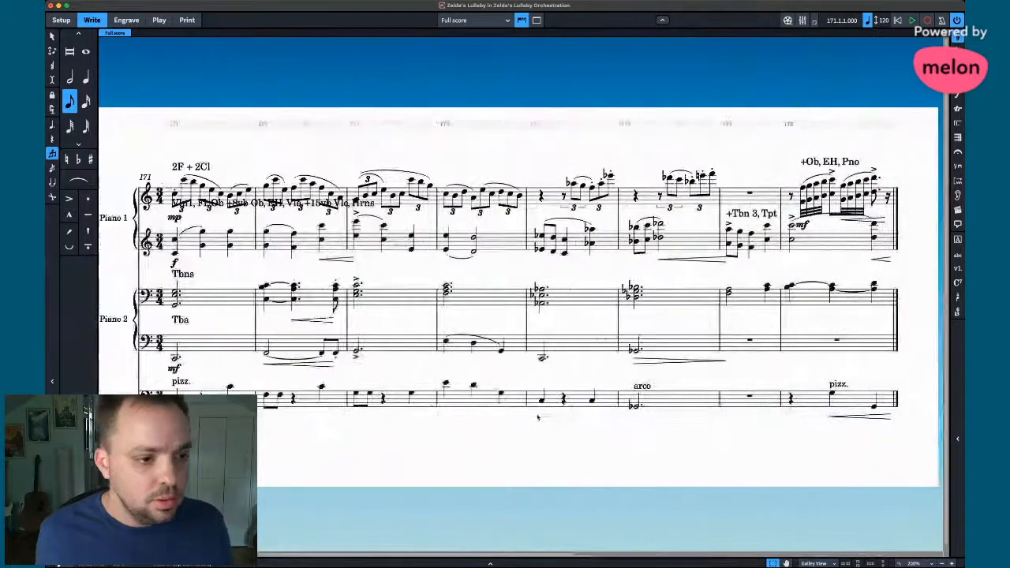
{"action": "scroll", "coordinate": [538, 417], "scroll_direction": "right", "scroll_amount": 6}
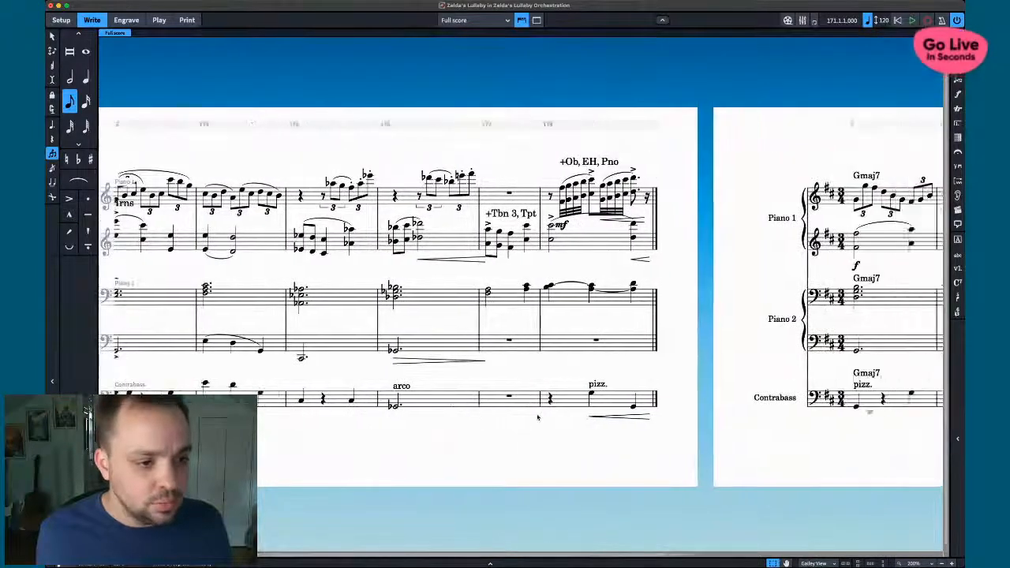
{"action": "scroll", "coordinate": [537, 417], "scroll_direction": "right", "scroll_amount": 5}
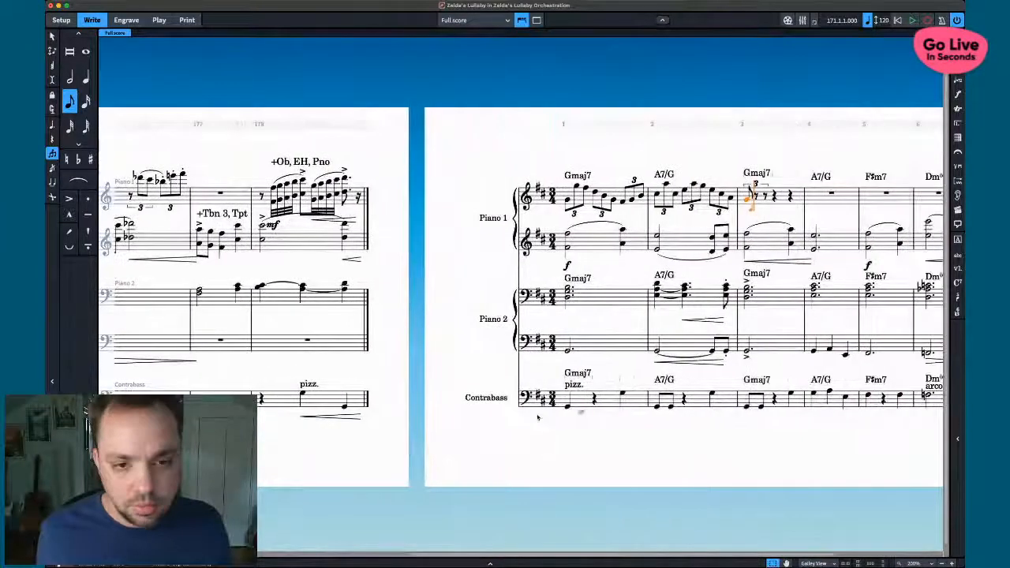
{"action": "key", "text": "b"}
{"action": "key", "text": "d"}
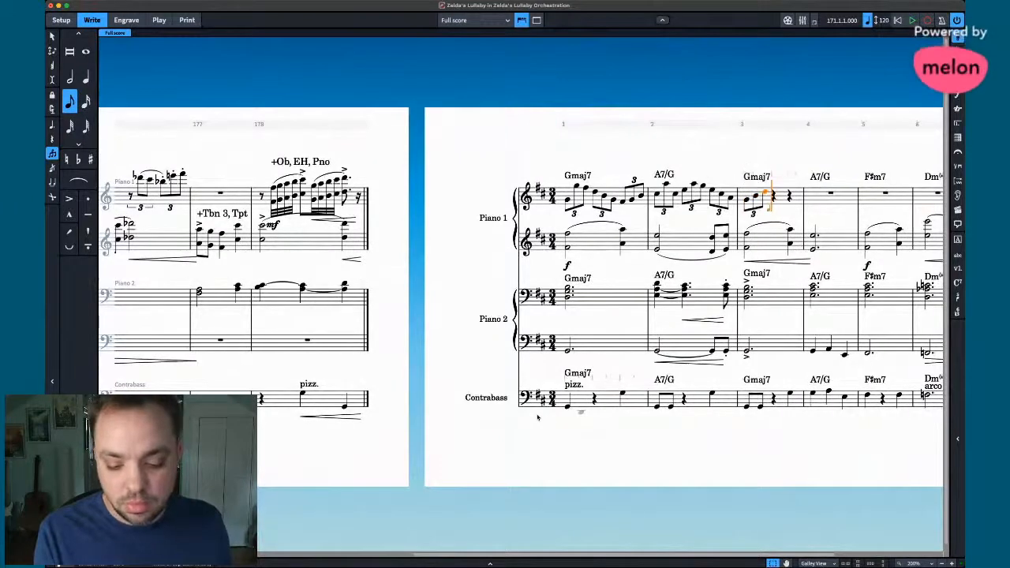
{"action": "scroll", "coordinate": [538, 417], "scroll_direction": "left", "scroll_amount": 8}
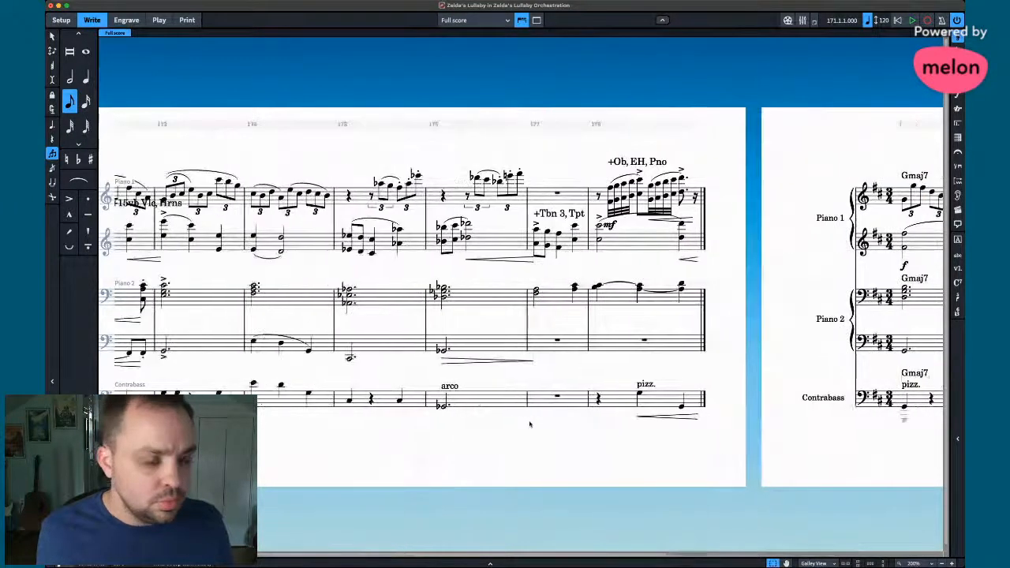
{"action": "scroll", "coordinate": [530, 425], "scroll_direction": "right", "scroll_amount": 7}
{"action": "scroll", "coordinate": [530, 425], "scroll_direction": "right", "scroll_amount": 1}
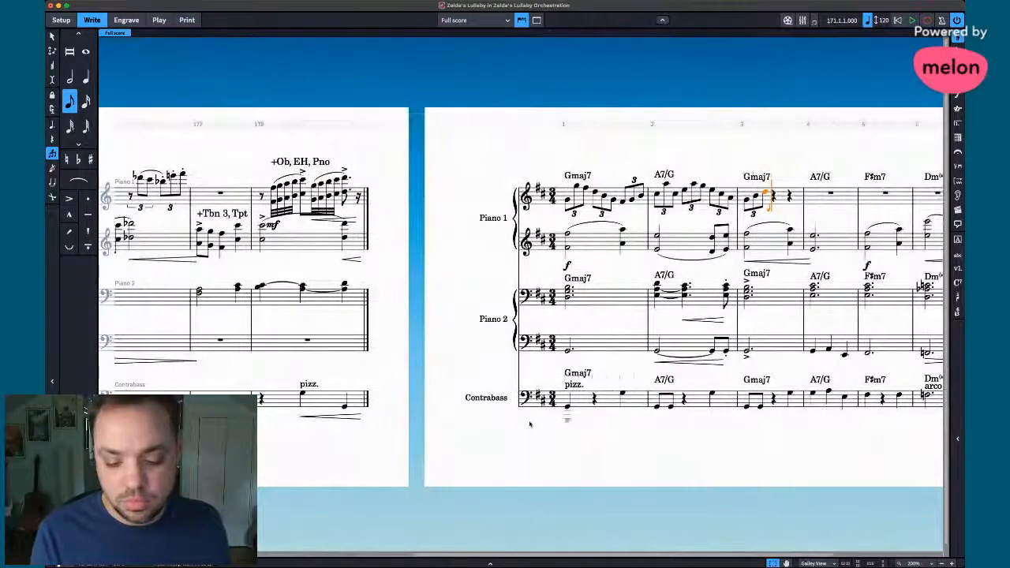
- Complete bar 3 with triplets F, B, D and G, F, D
{"action": "key", "text": "f"}
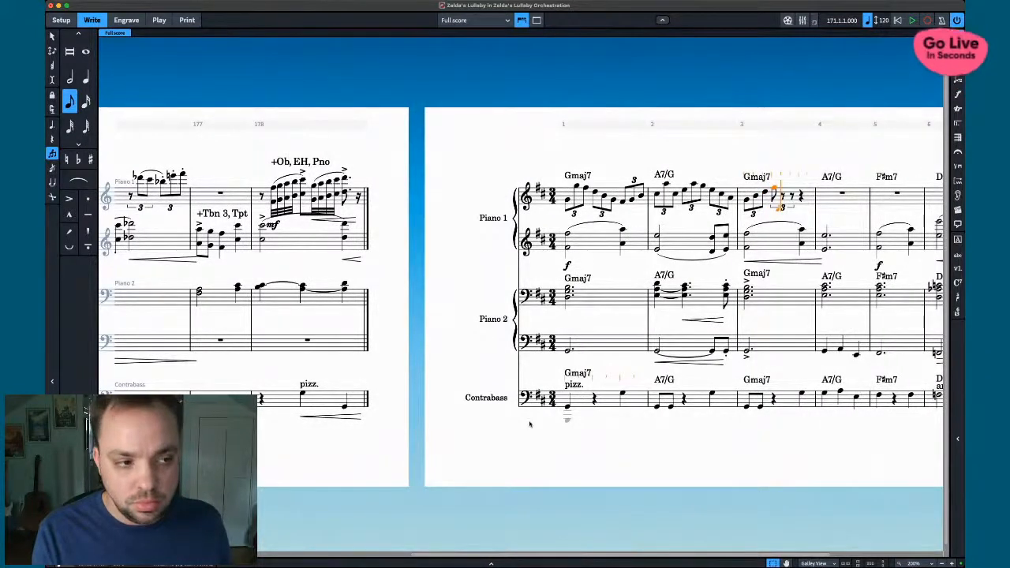
{"action": "key", "text": "b"}
{"action": "key", "text": "d"}
{"action": "key", "text": "g"}
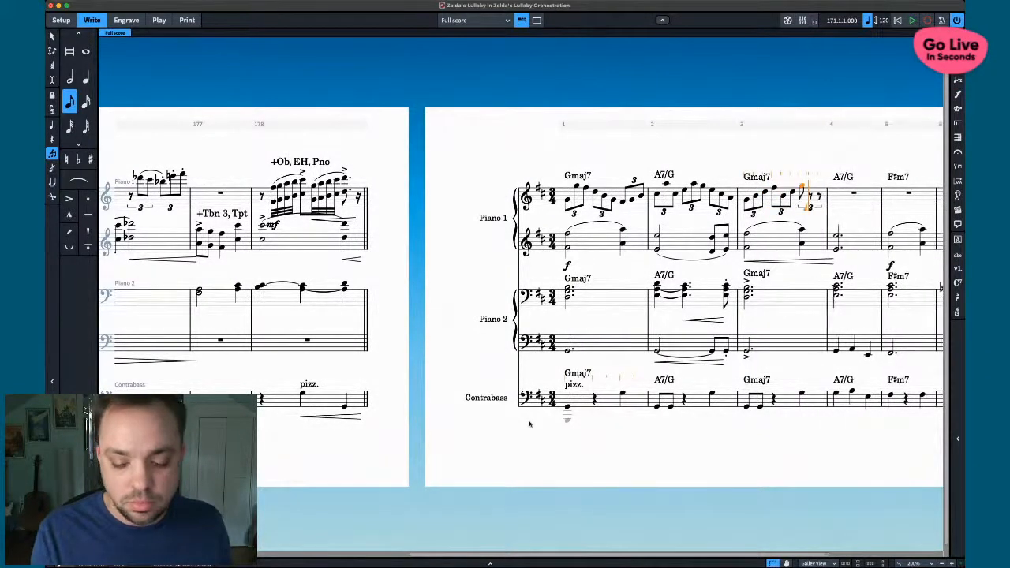
{"action": "key", "text": "f"}
{"action": "key", "text": "d"}
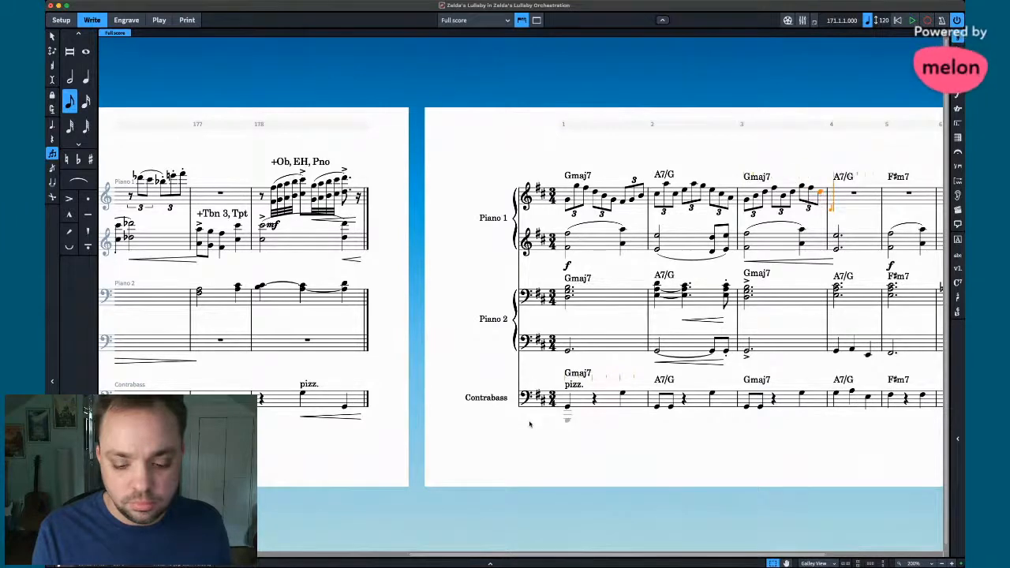
{"action": "scroll", "coordinate": [516, 456], "scroll_direction": "left", "scroll_amount": 5}
{"action": "scroll", "coordinate": [515, 456], "scroll_direction": "right", "scroll_amount": 3}
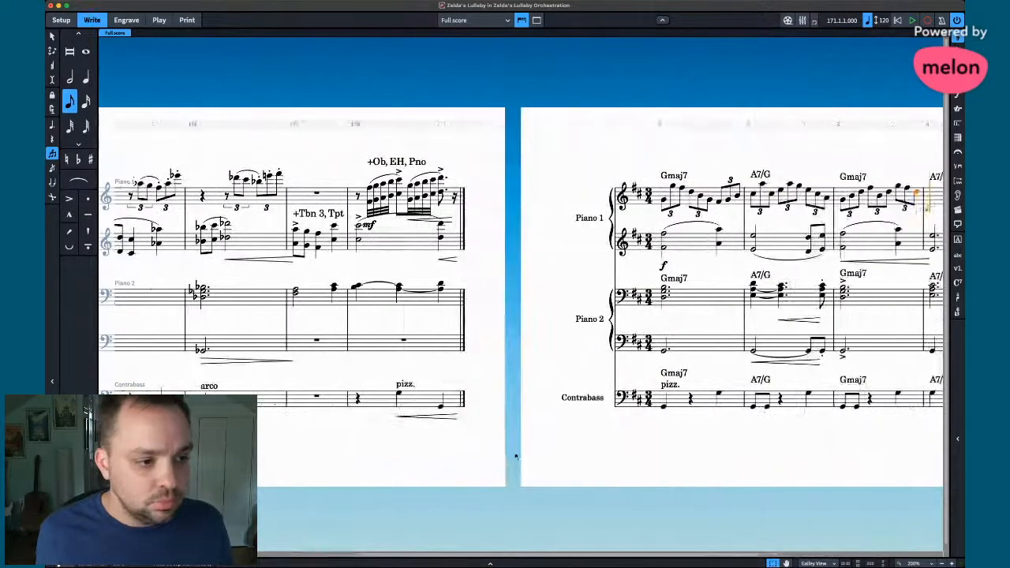
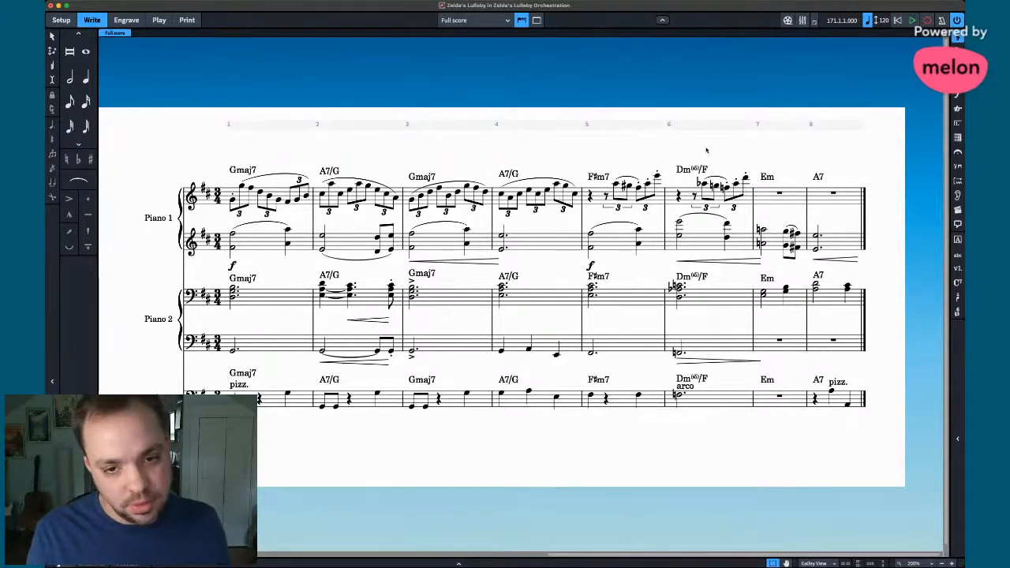
- Copy the '+Ob, EH, Pno' flourish with its mf from bar 178 into Piano 1 bar 8
{"action": "scroll", "coordinate": [707, 150], "scroll_direction": "left", "scroll_amount": 10}
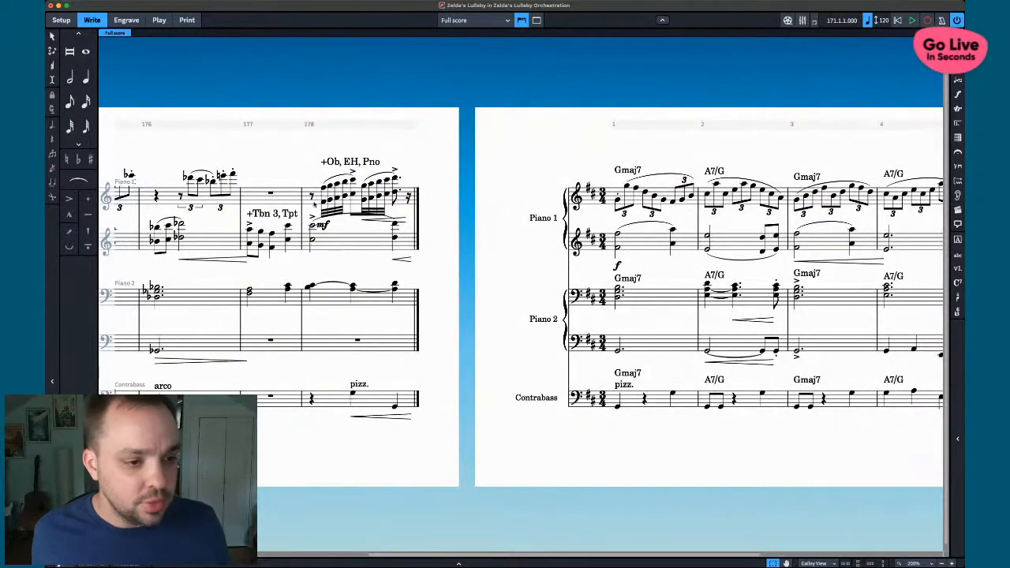
{"action": "left_click", "coordinate": [315, 206]}
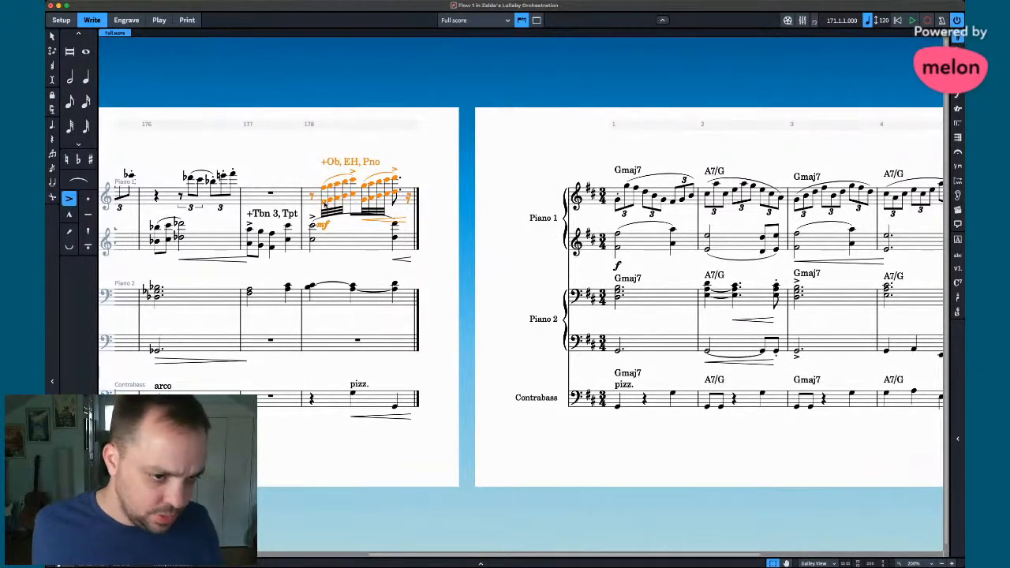
{"action": "scroll", "coordinate": [397, 255], "scroll_direction": "right", "scroll_amount": 10}
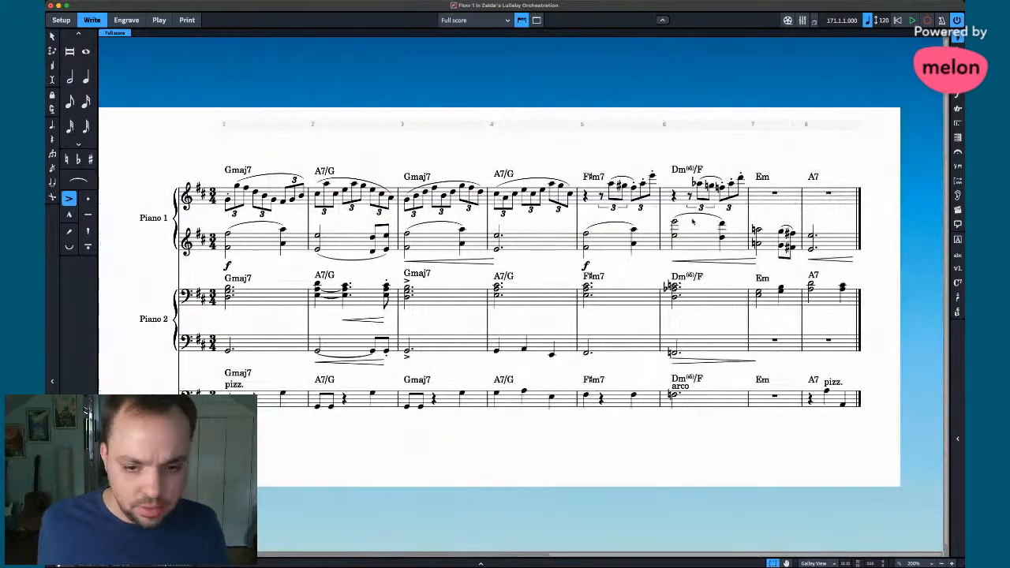
{"action": "left_click", "coordinate": [809, 201], "text": "alt"}
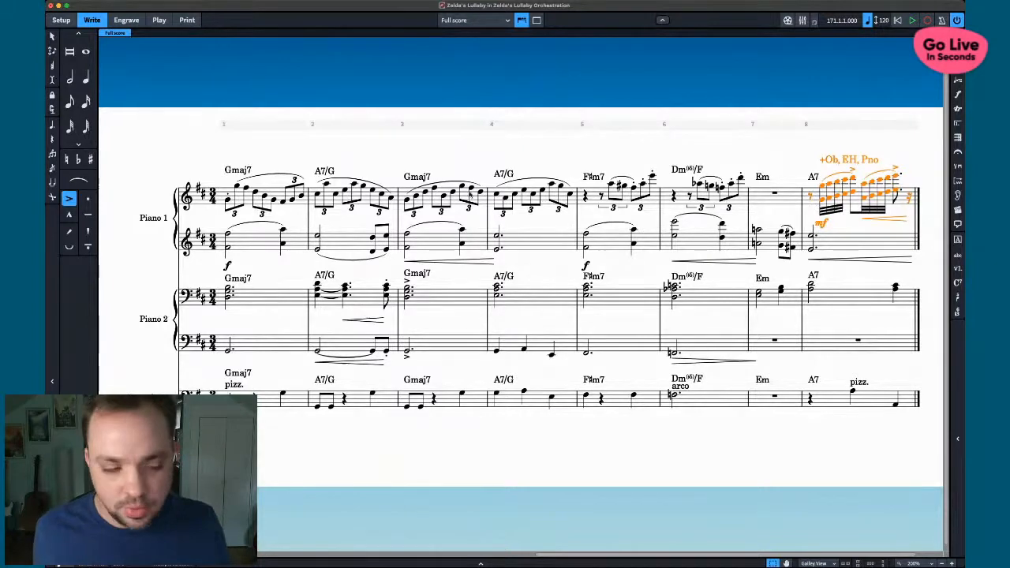
- Try a sharp on one flourish note, then remove the sharps and clear the selection
{"action": "scroll", "coordinate": [313, 314], "scroll_direction": "left", "scroll_amount": 5}
{"action": "scroll", "coordinate": [672, 326], "scroll_direction": "right", "scroll_amount": 6}
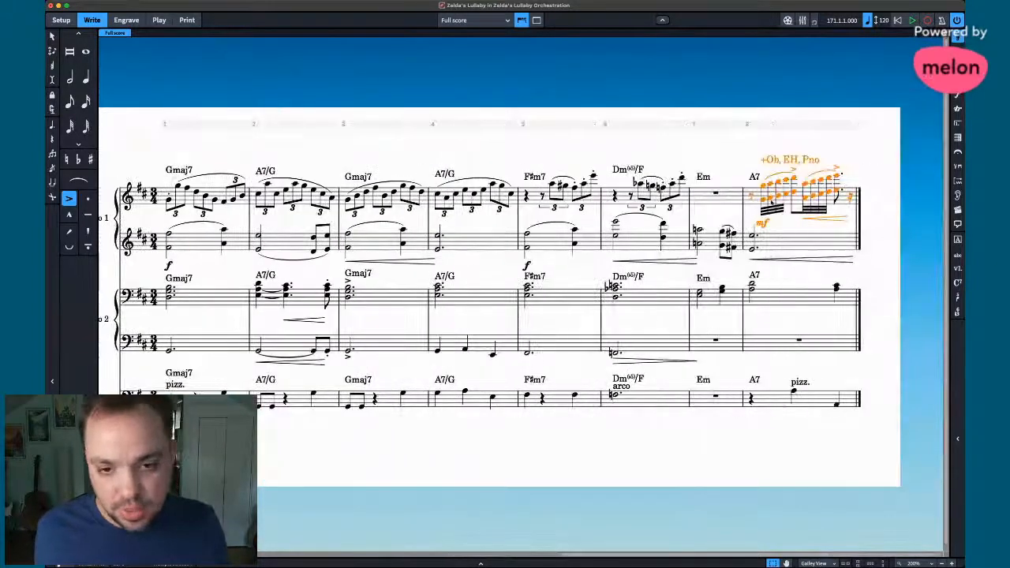
{"action": "left_click", "coordinate": [785, 196]}
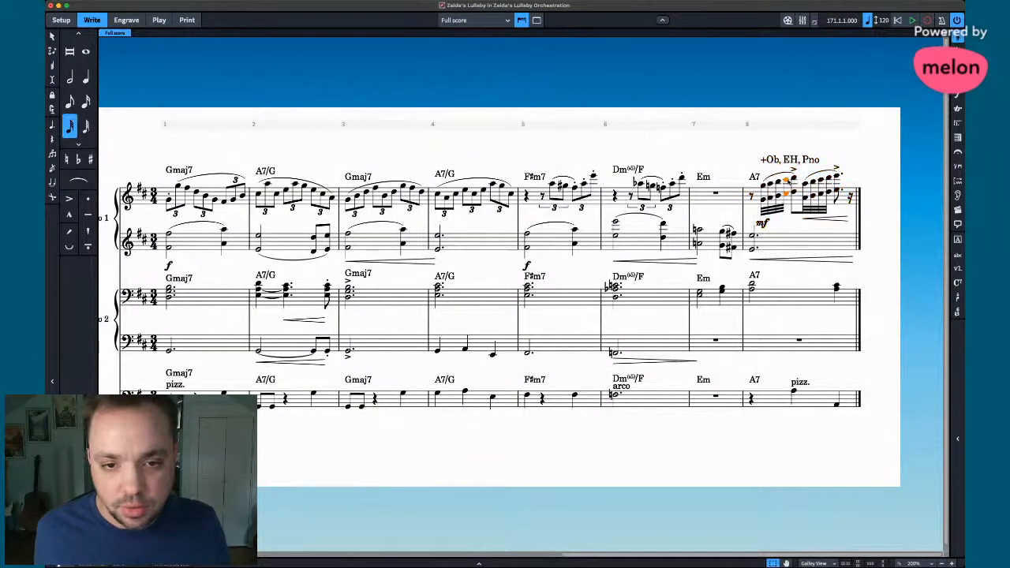
{"action": "key", "text": "="}
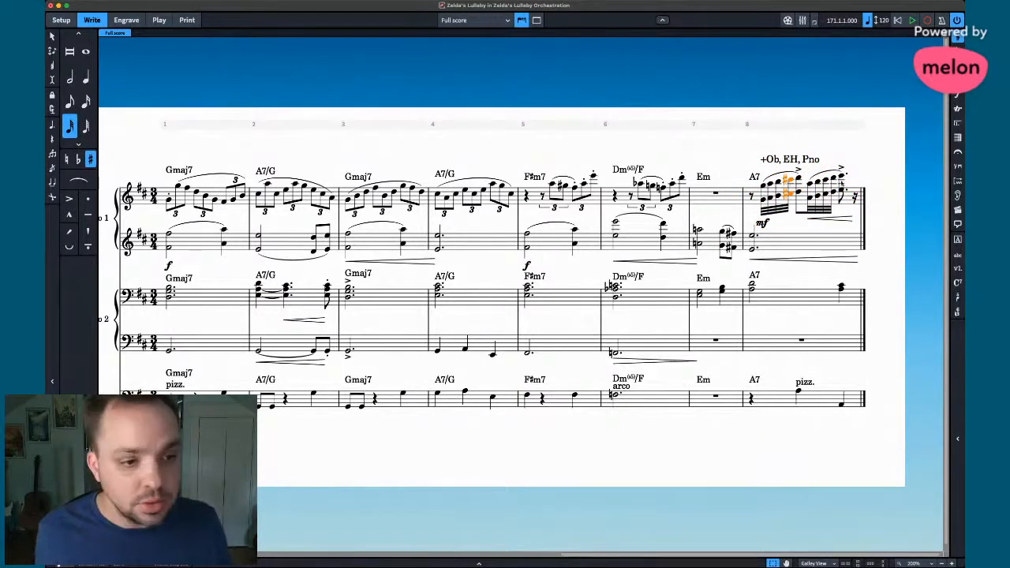
{"action": "left_click", "coordinate": [91, 160]}
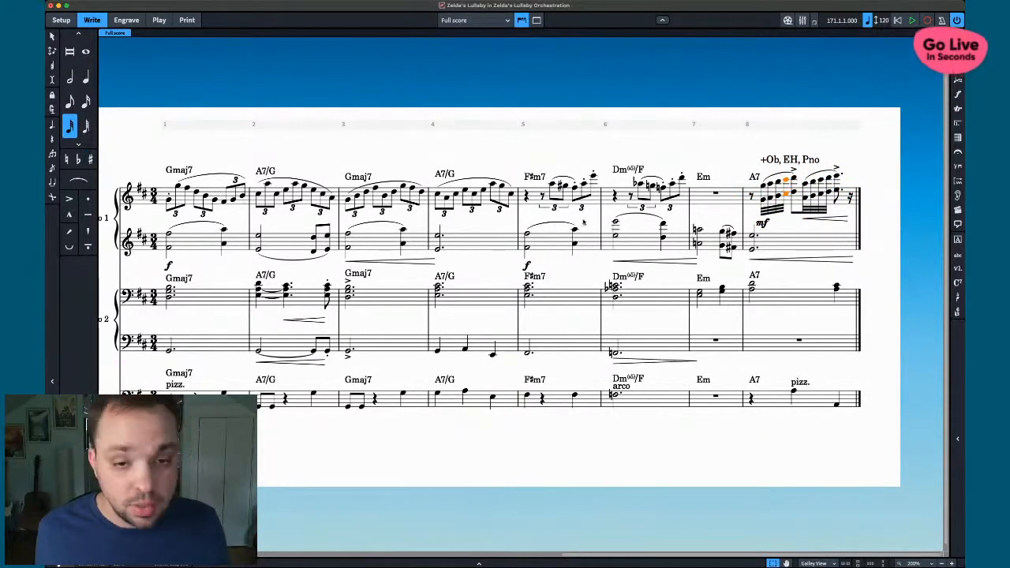
{"action": "key", "text": "Escape"}
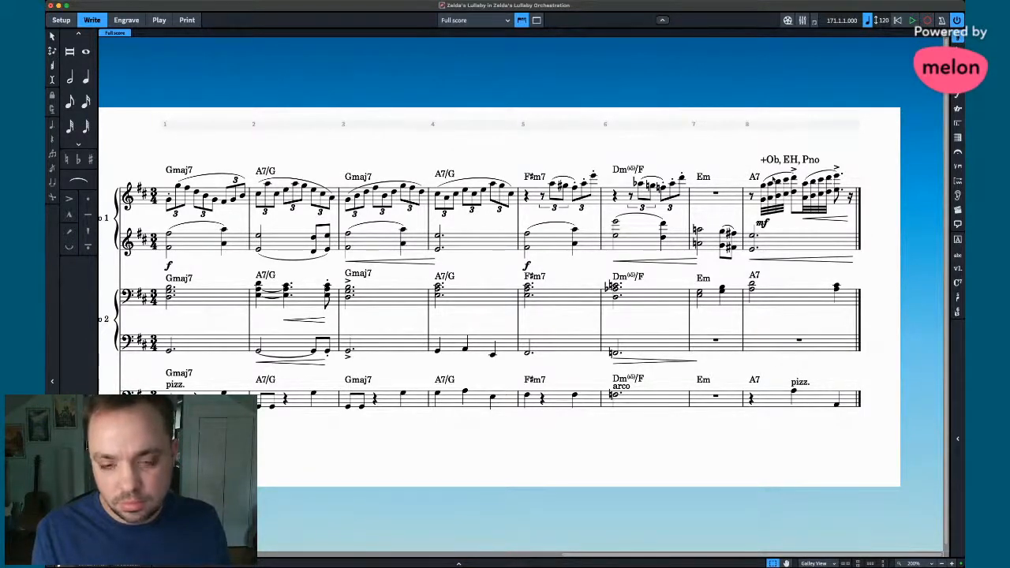
{"action": "scroll", "coordinate": [686, 249], "scroll_direction": "left", "scroll_amount": 10}
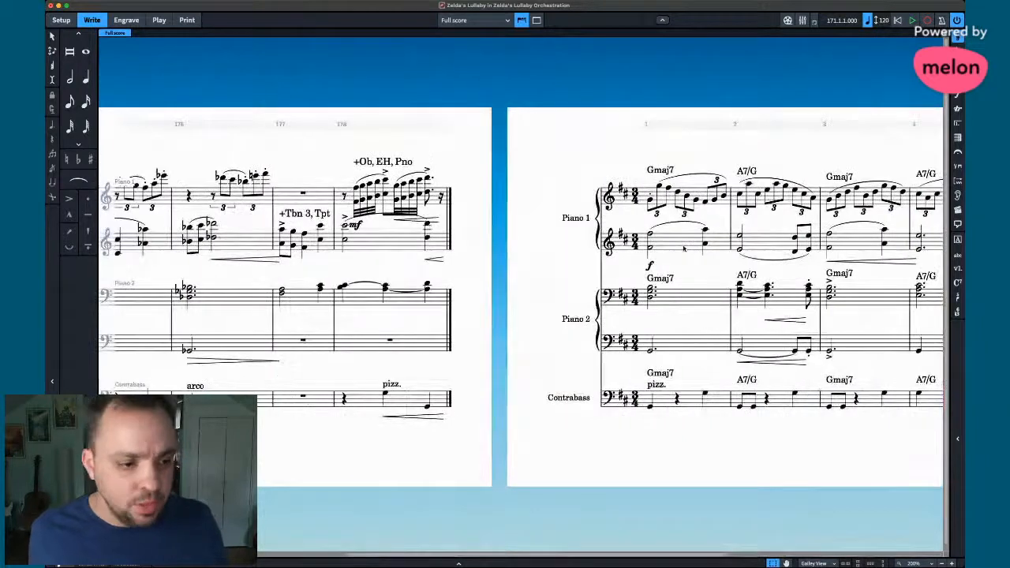
{"action": "scroll", "coordinate": [685, 249], "scroll_direction": "right", "scroll_amount": 10}
{"action": "scroll", "coordinate": [683, 248], "scroll_direction": "left", "scroll_amount": 5}
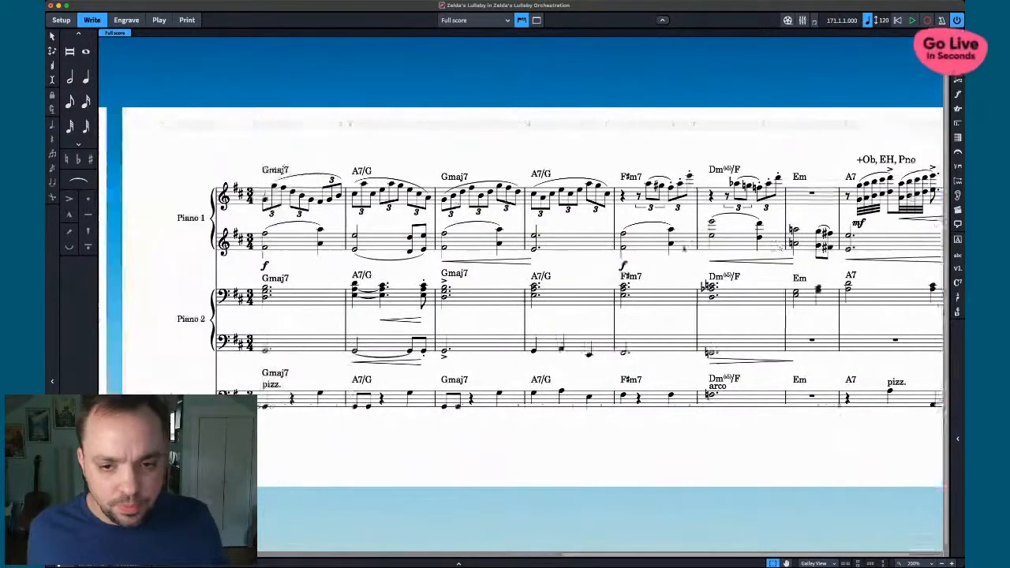
{"action": "scroll", "coordinate": [588, 203], "scroll_direction": "right", "scroll_amount": 3}
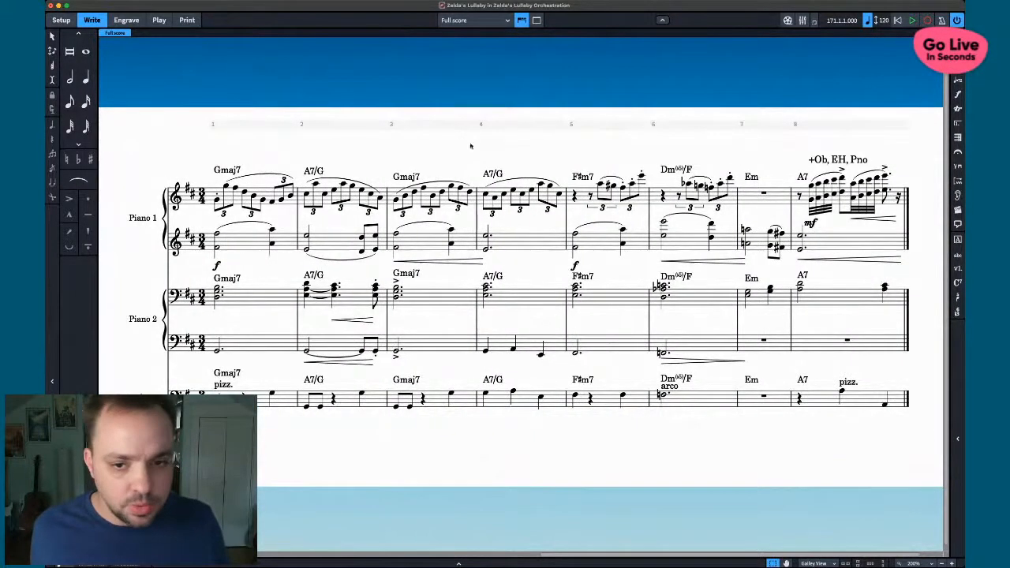
- Insert eight bars after Piano 2's bar 8, then undo the insertion
{"action": "left_click", "coordinate": [901, 305]}
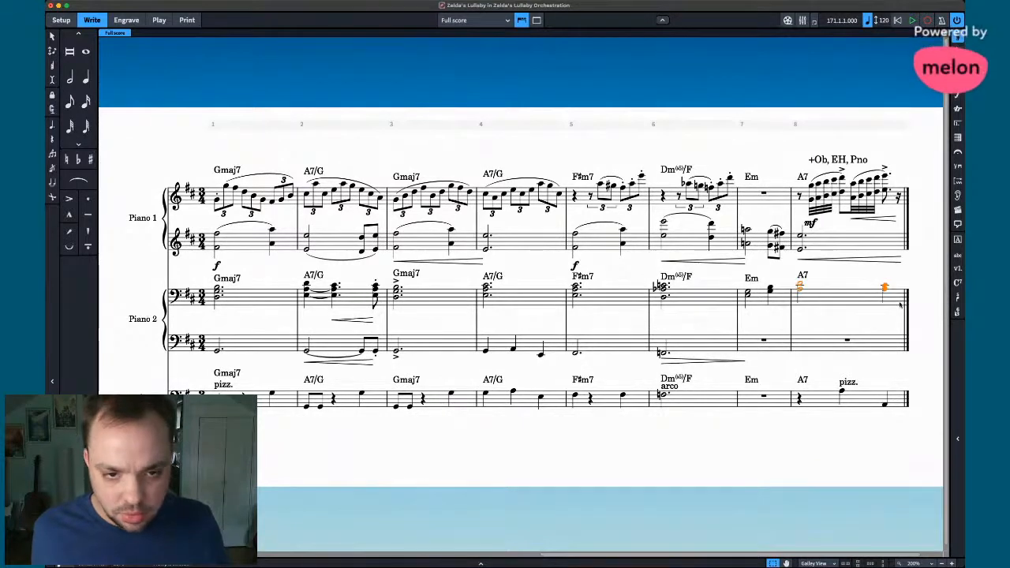
{"action": "key", "text": "shift+x"}
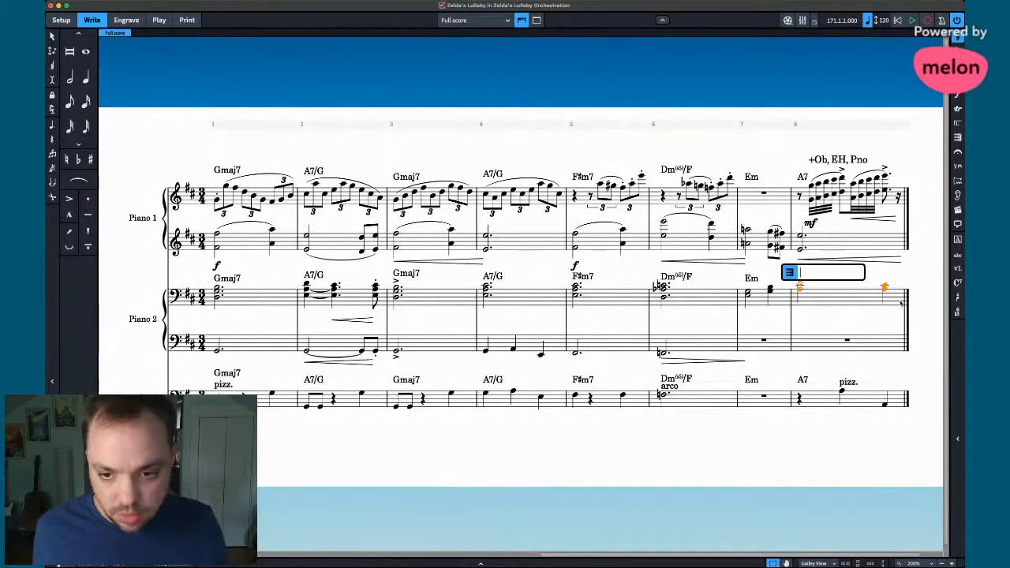
{"action": "type", "text": "+8"}
{"action": "key", "text": "Return"}
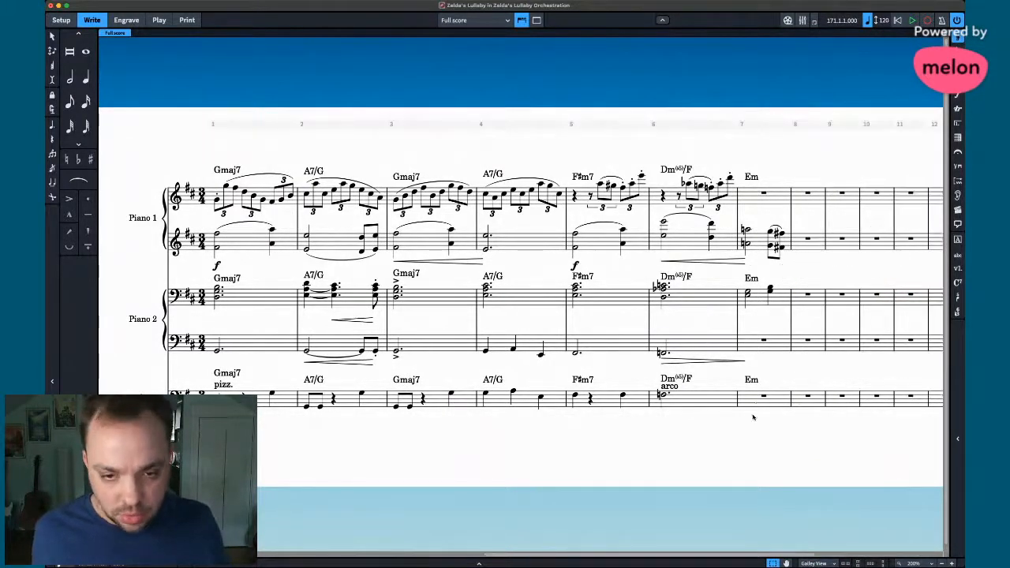
{"action": "left_click", "coordinate": [752, 447]}
{"action": "key", "text": "x"}
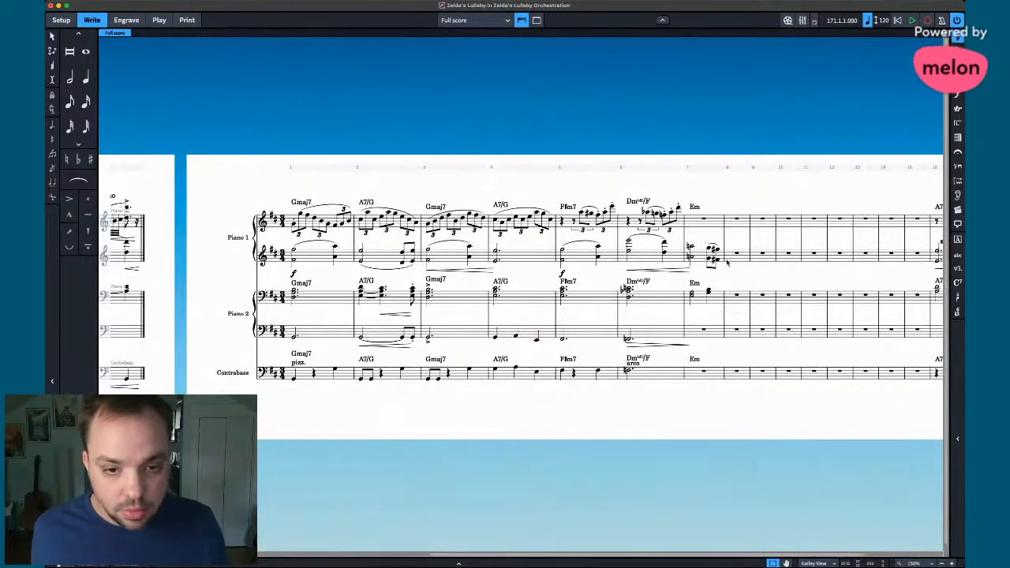
{"action": "key", "text": "super+z"}
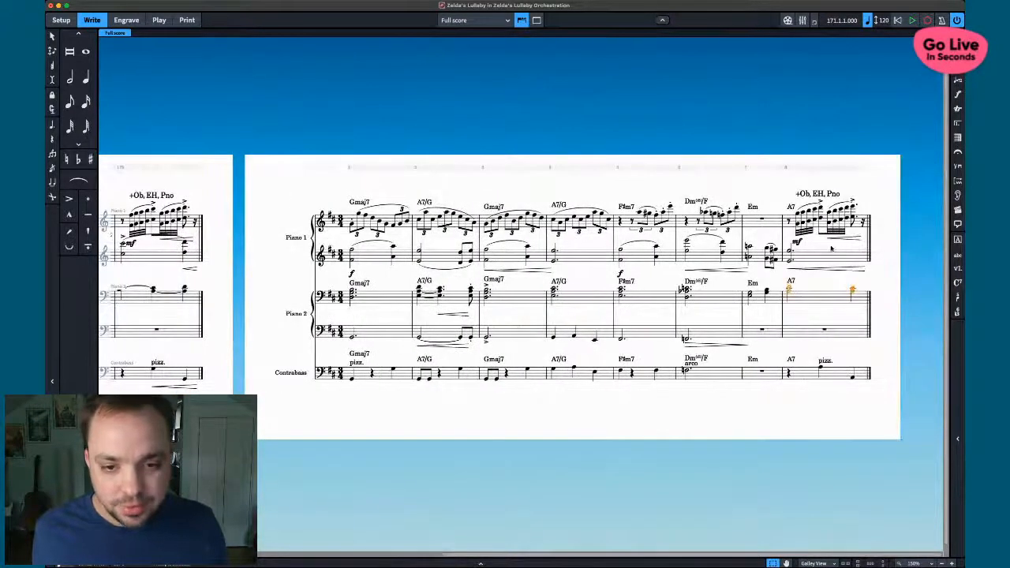
- Enter a quarter note to create bar 9, add seven more bars, and delete the stray last-bar note
{"action": "key", "text": "shift+n"}
{"action": "key", "text": "a"}
{"action": "key", "text": "Escape"}
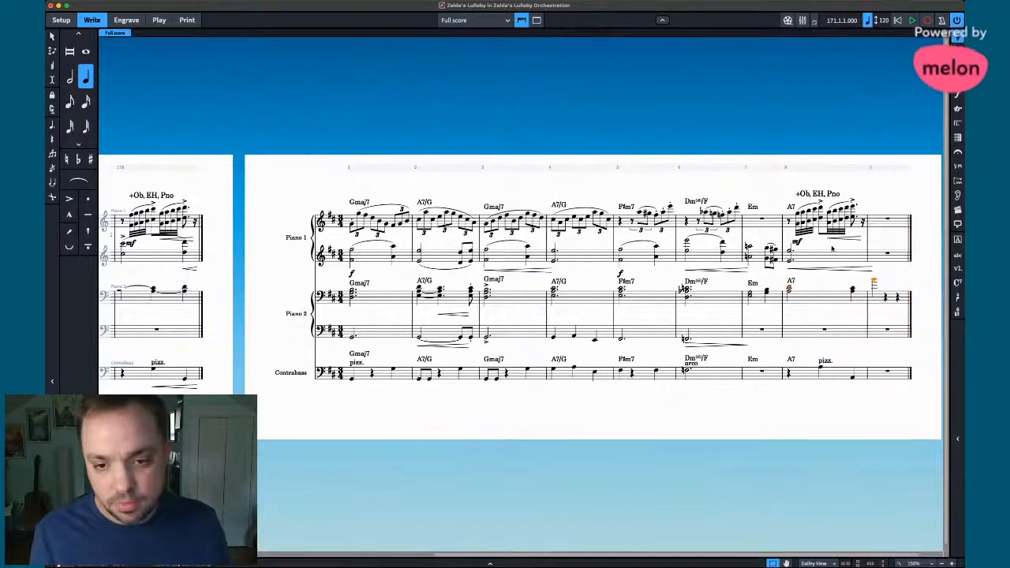
{"action": "left_click", "coordinate": [884, 251]}
{"action": "key", "text": "shift+b"}
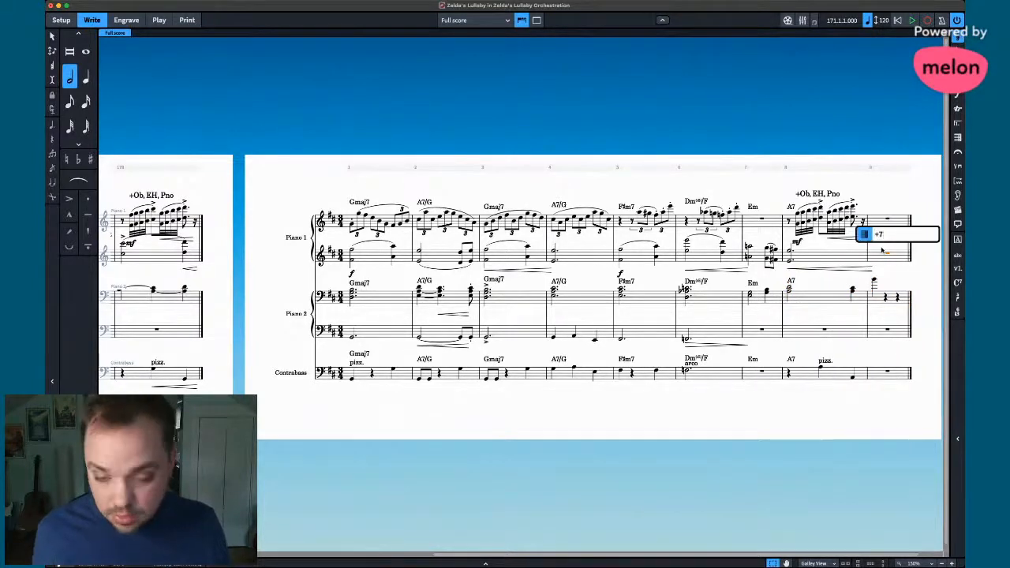
{"action": "key", "text": "Return"}
{"action": "scroll", "coordinate": [866, 301], "scroll_direction": "right", "scroll_amount": 5}
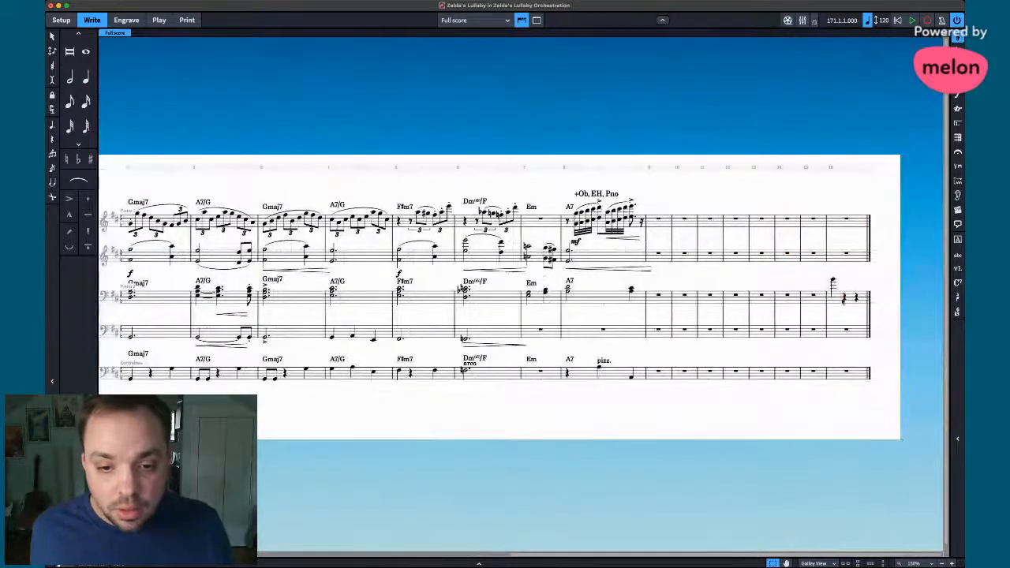
{"action": "left_click", "coordinate": [843, 300]}
{"action": "key", "text": "Delete"}
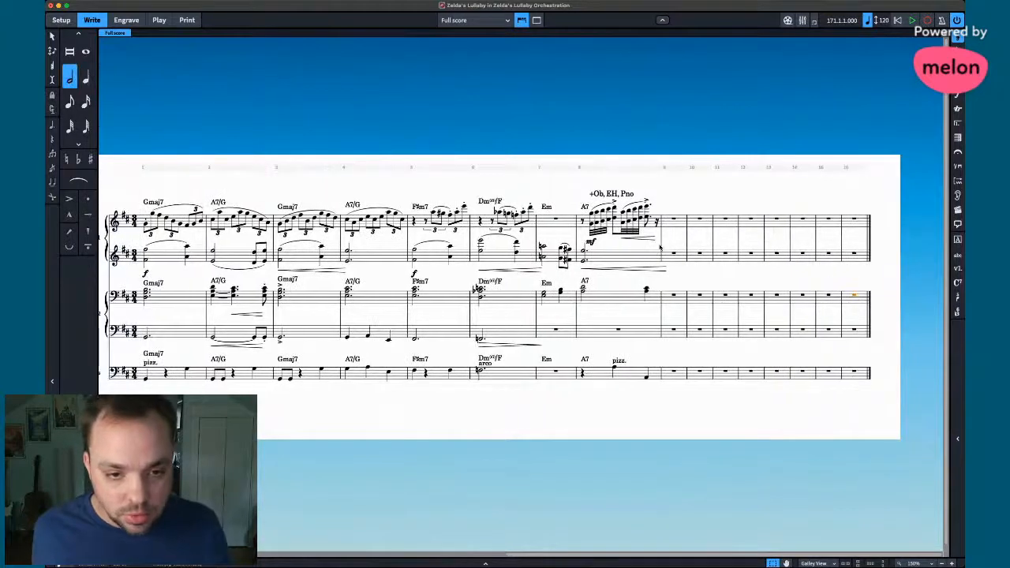
- Place a double barline before bar 9
{"action": "left_click", "coordinate": [662, 248]}
{"action": "key", "text": "shift+b"}
{"action": "type", "text": "dou"}
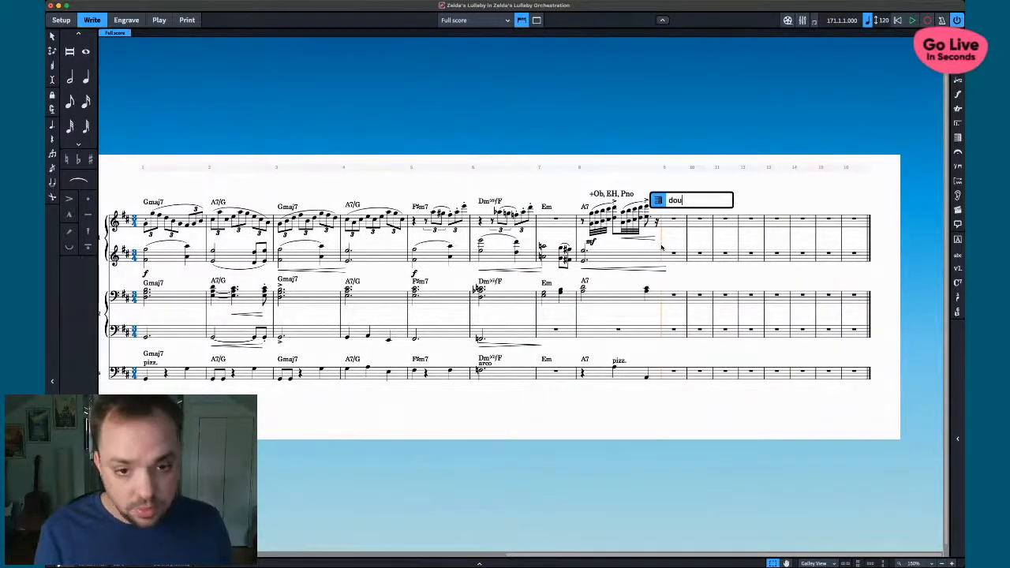
{"action": "type", "text": "ble"}
{"action": "key", "text": "Return"}
{"action": "key", "text": "Escape"}
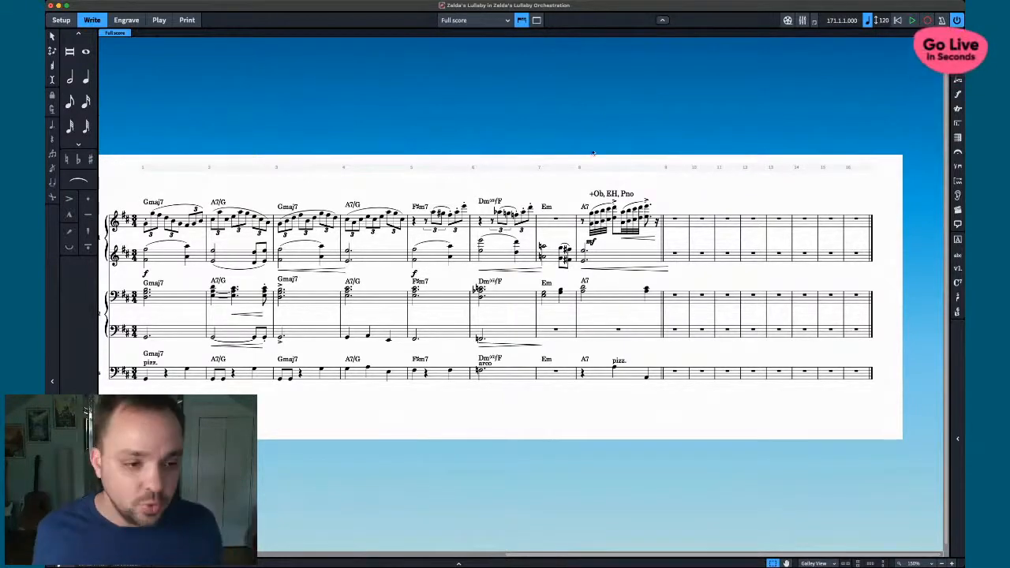
- Review the galley view back and forth, then switch to Setup mode with Cmd+1
{"action": "scroll", "coordinate": [484, 163], "scroll_direction": "left", "scroll_amount": 3}
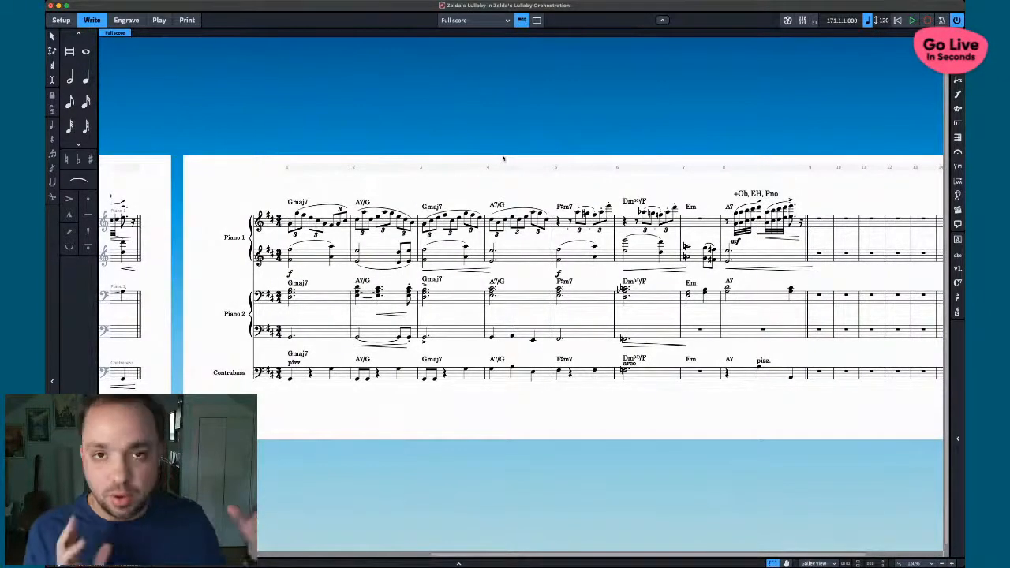
{"action": "scroll", "coordinate": [503, 158], "scroll_direction": "left", "scroll_amount": 8}
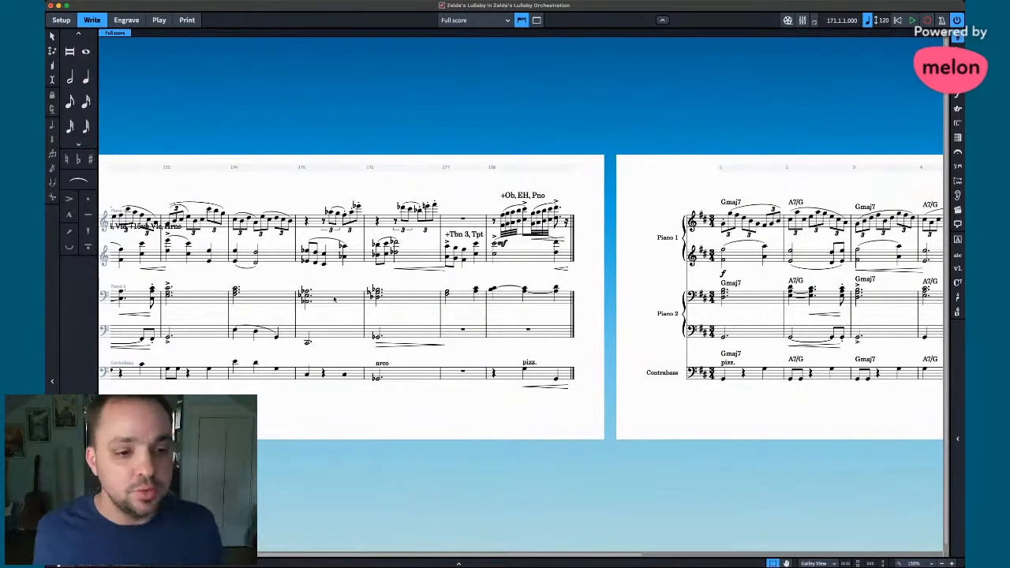
{"action": "scroll", "coordinate": [403, 311], "scroll_direction": "right", "scroll_amount": 7}
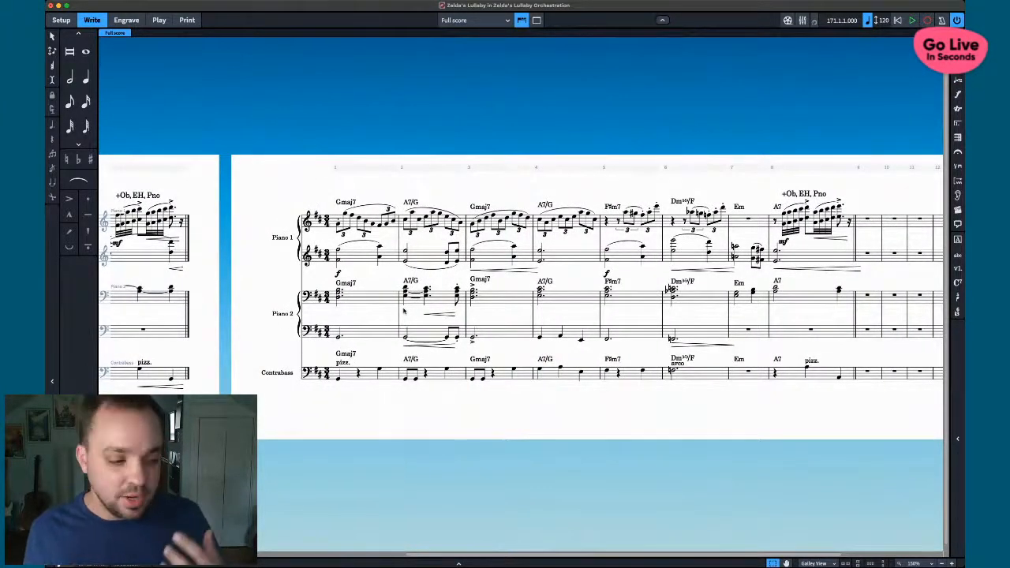
{"action": "scroll", "coordinate": [411, 310], "scroll_direction": "right", "scroll_amount": 4}
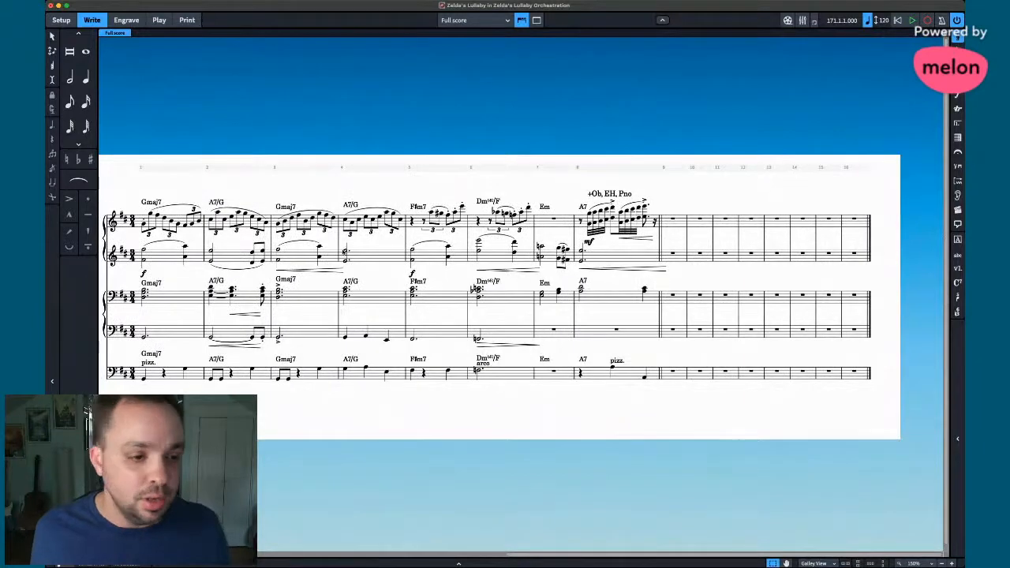
{"action": "scroll", "coordinate": [277, 192], "scroll_direction": "left", "scroll_amount": 2}
{"action": "key", "text": "super+1"}
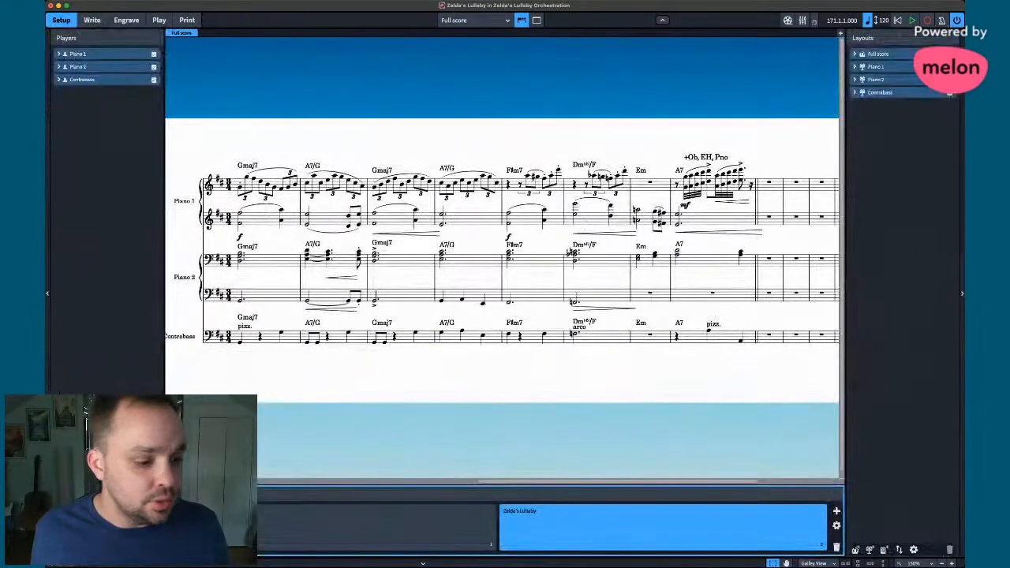
- Add Horn in F 1–4, trumpets, trombones, bass trombone, tuba and woodwinds from Piccolo to Contrabassoon
{"action": "left_click", "coordinate": [118, 122]}
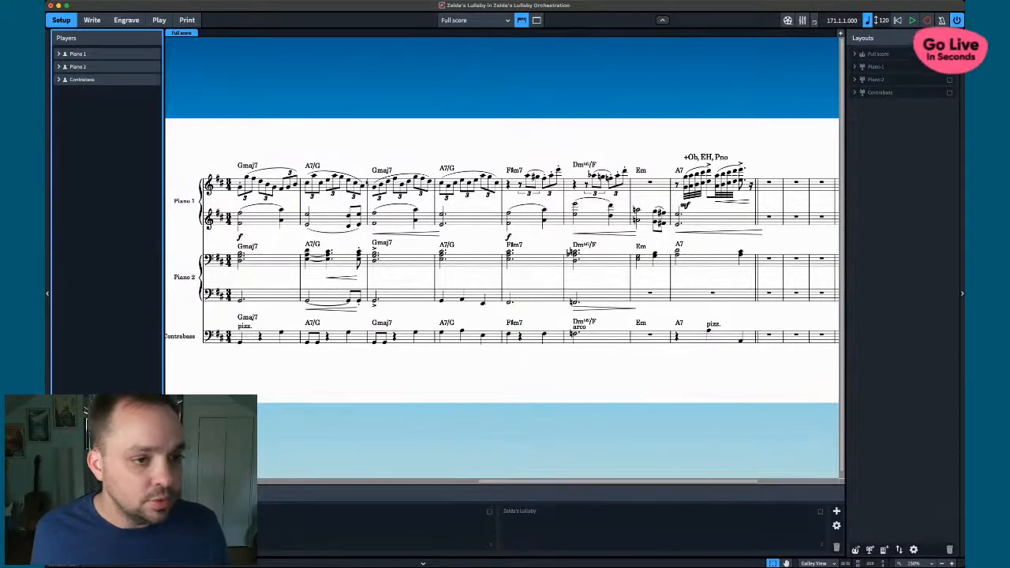
{"action": "key", "text": "Return"}
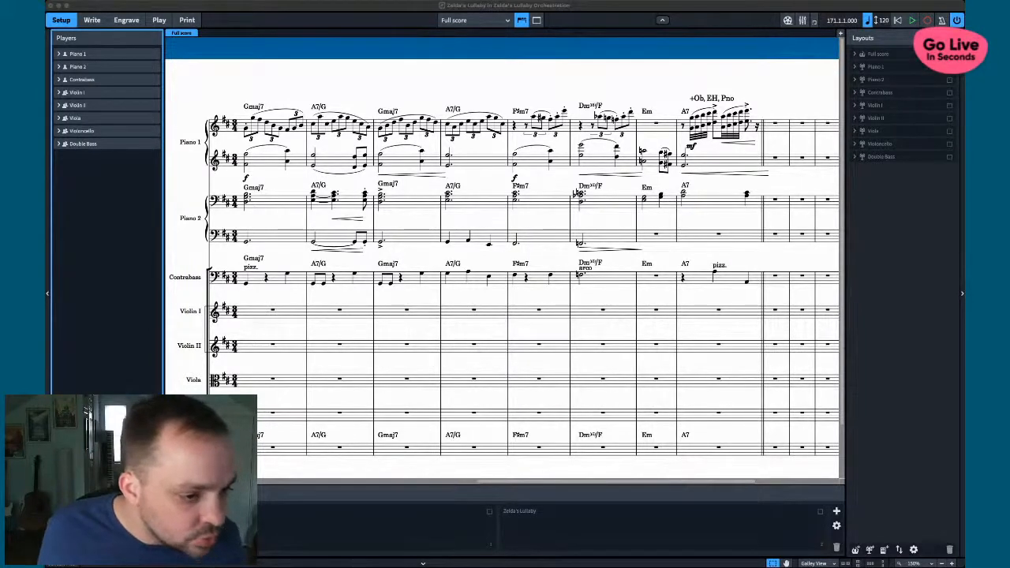
{"action": "left_click", "coordinate": [215, 250]}
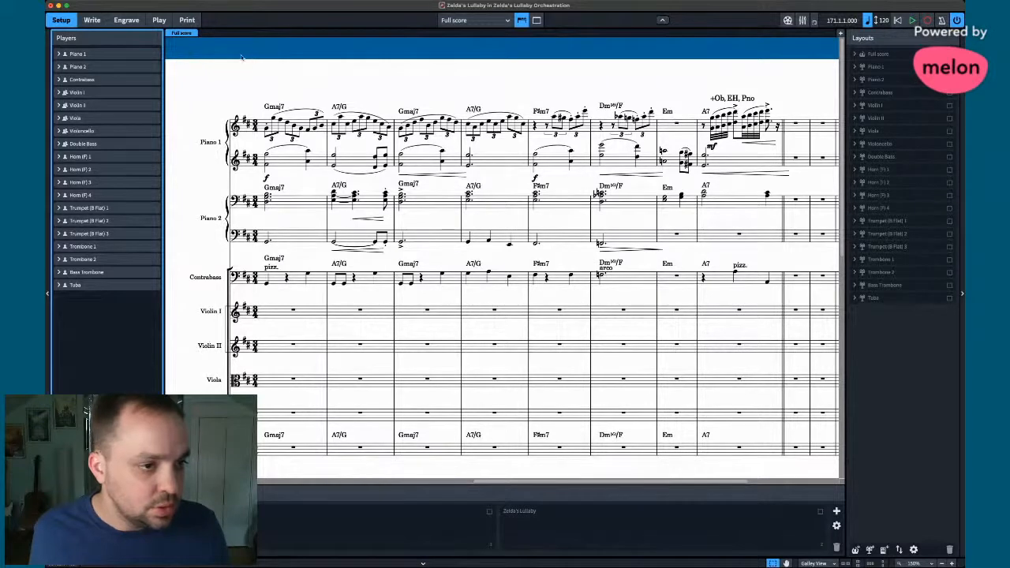
{"action": "key", "text": "super+Tab"}
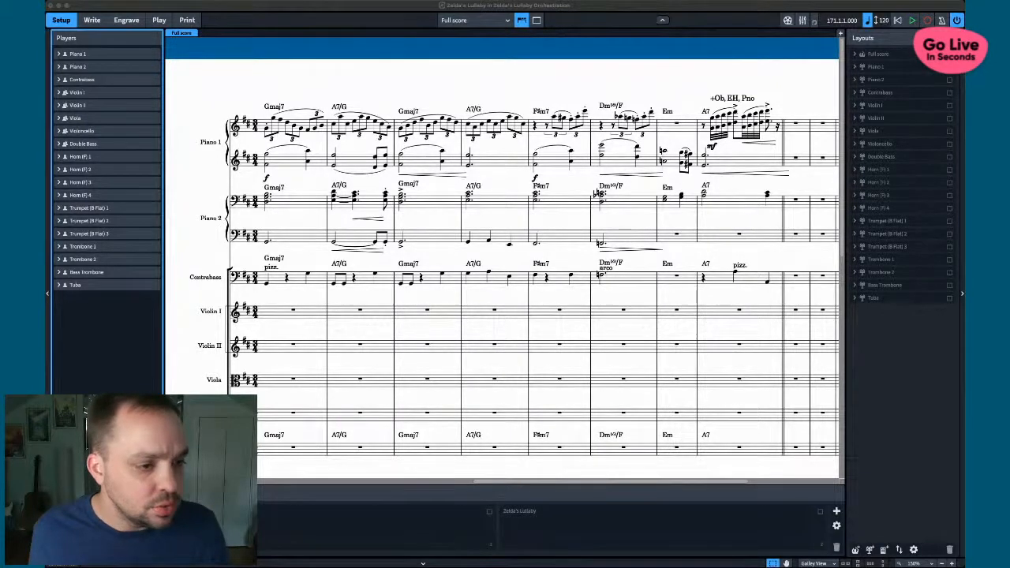
{"action": "key", "text": "super+Tab"}
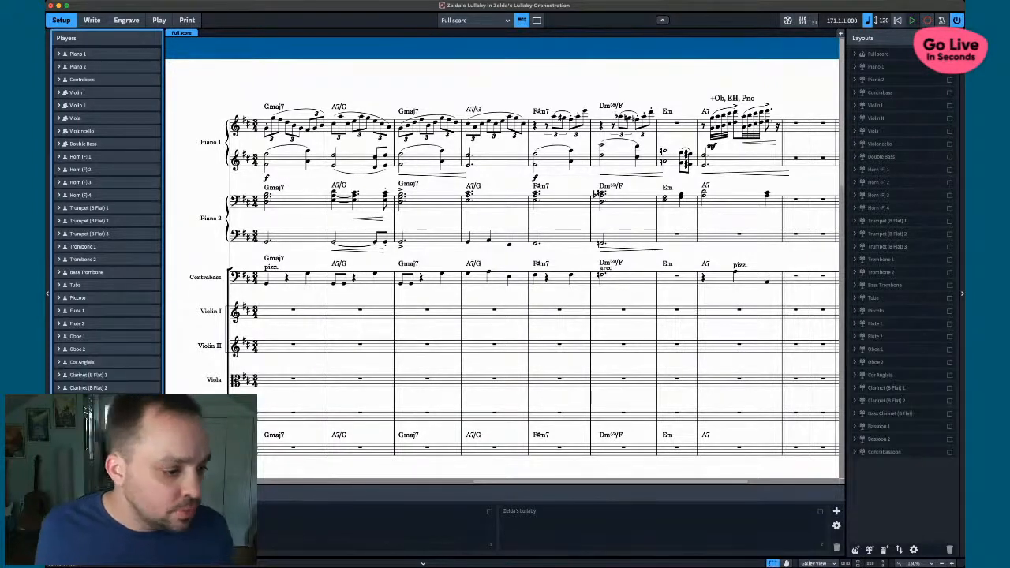
- Move the woodwind players, Piccolo through Contrabassoon, to the top of the players list
{"action": "key", "text": "super+a"}
{"action": "left_click", "coordinate": [88, 376]}
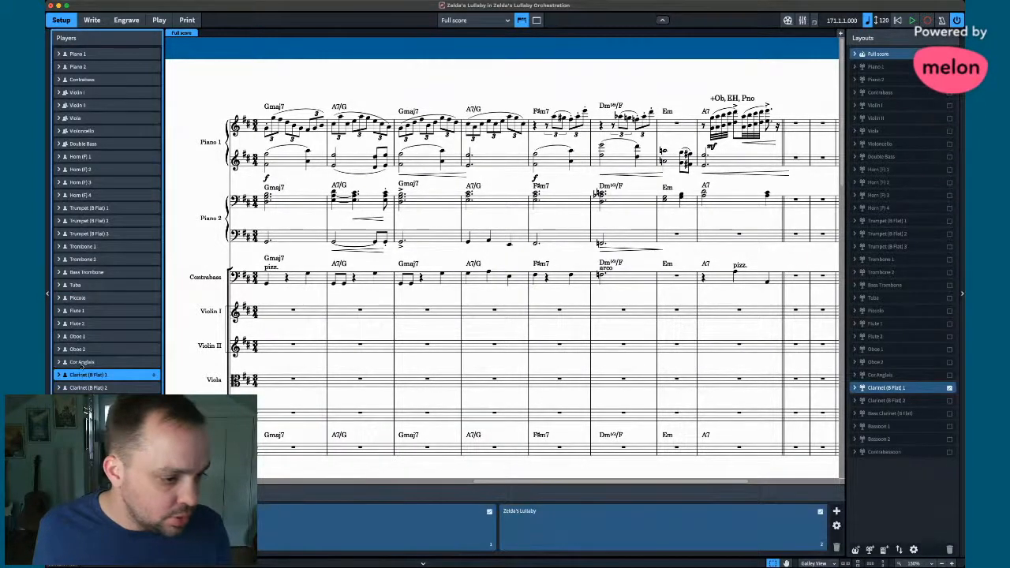
{"action": "left_click_drag", "start_coordinate": [82, 369], "coordinate": [84, 345]}
{"action": "left_click", "coordinate": [82, 299]}
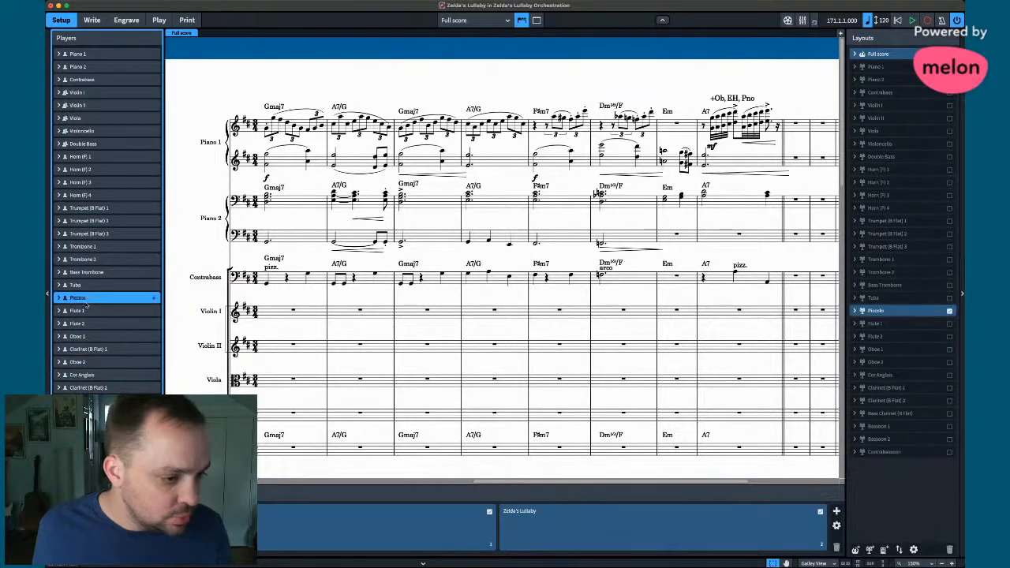
{"action": "key", "text": "super+z"}
{"action": "left_click", "coordinate": [89, 439], "text": "shift"}
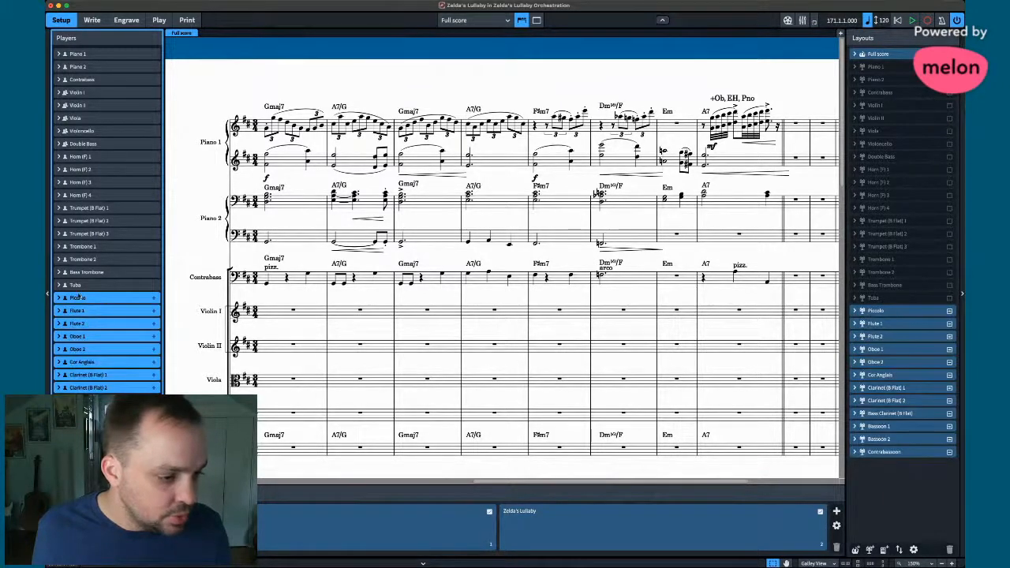
{"action": "left_click_drag", "start_coordinate": [78, 302], "coordinate": [90, 56]}
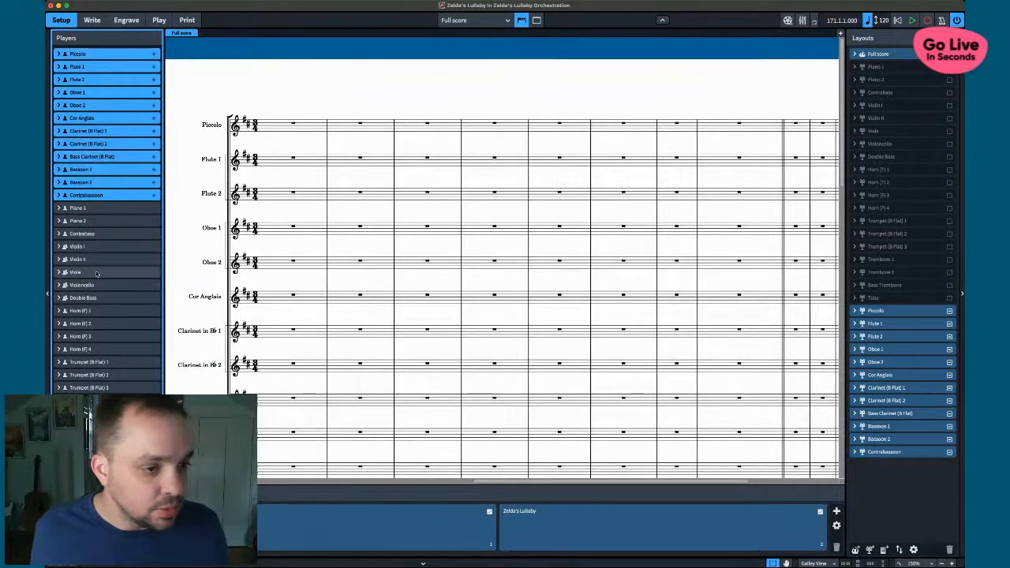
- Move the brass beneath the woodwinds and the strings, Violin I to Double Bass, beneath Tuba
{"action": "left_click", "coordinate": [83, 311]}
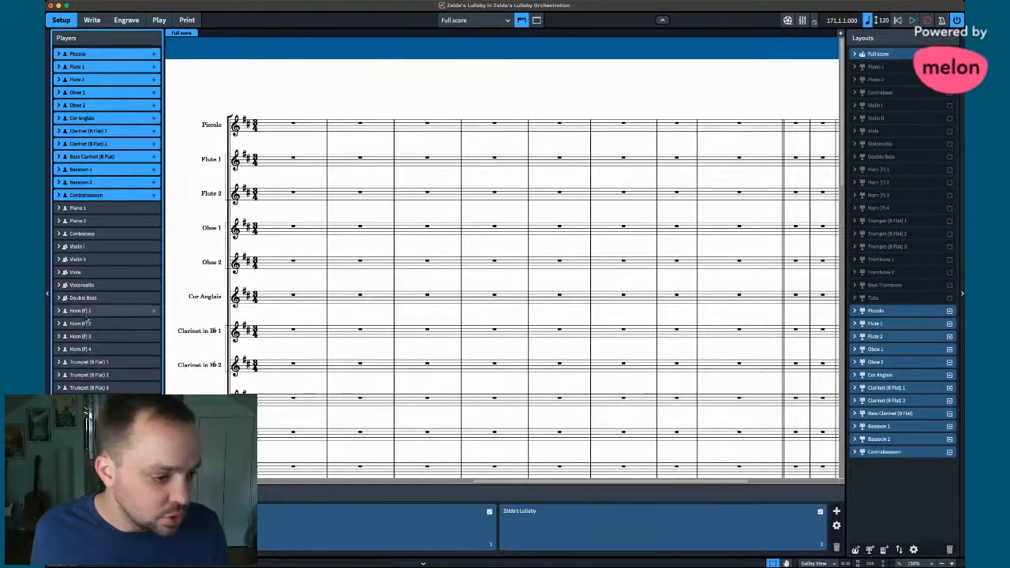
{"action": "left_click", "coordinate": [83, 439], "text": "shift"}
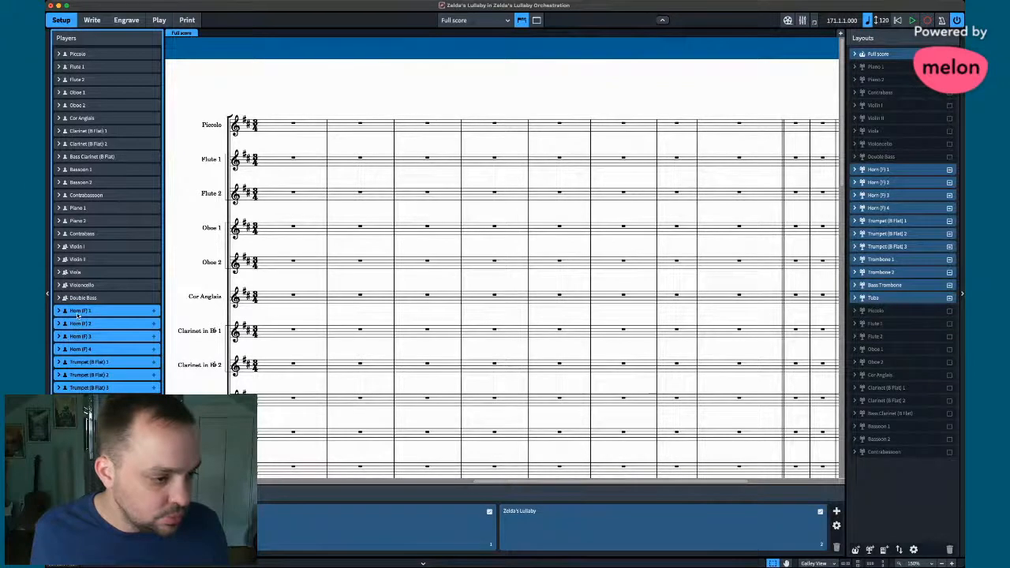
{"action": "left_click_drag", "start_coordinate": [81, 315], "coordinate": [90, 209]}
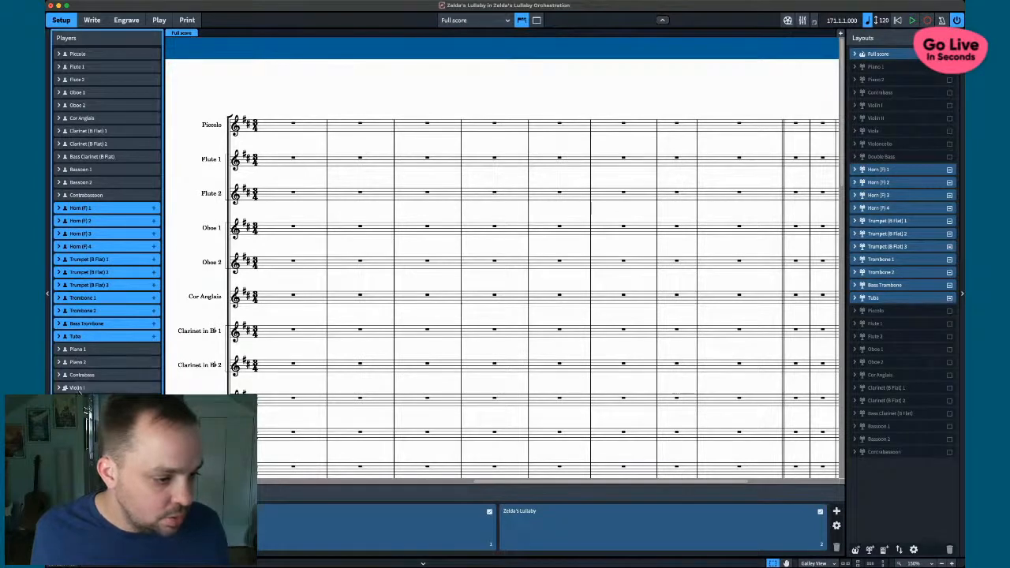
{"action": "left_click", "coordinate": [79, 389]}
{"action": "left_click", "coordinate": [83, 438], "text": "shift"}
{"action": "left_click_drag", "start_coordinate": [78, 387], "coordinate": [86, 349]}
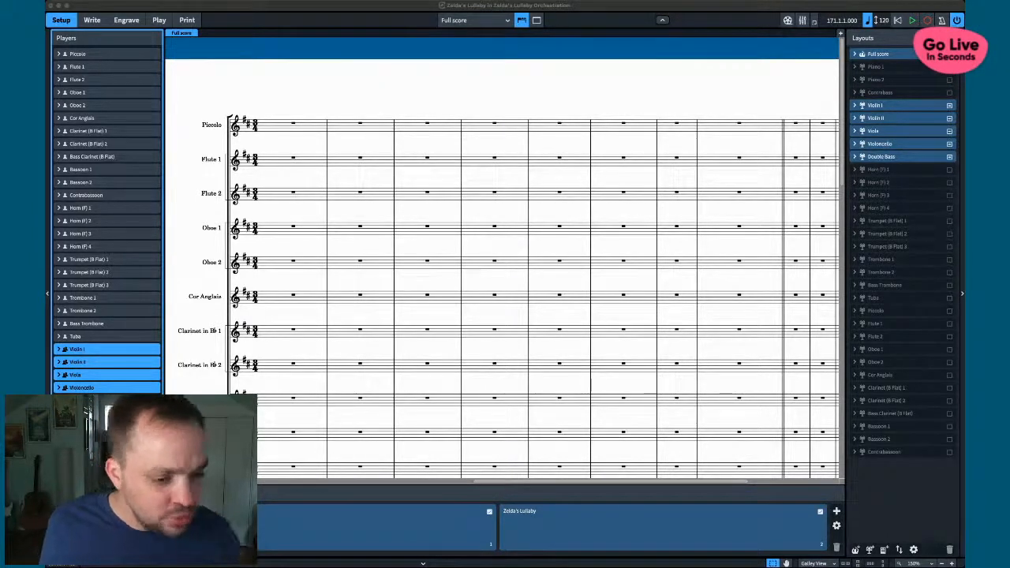
- Return to Write mode to show the full score's empty orchestral staves
{"action": "left_click", "coordinate": [537, 367]}
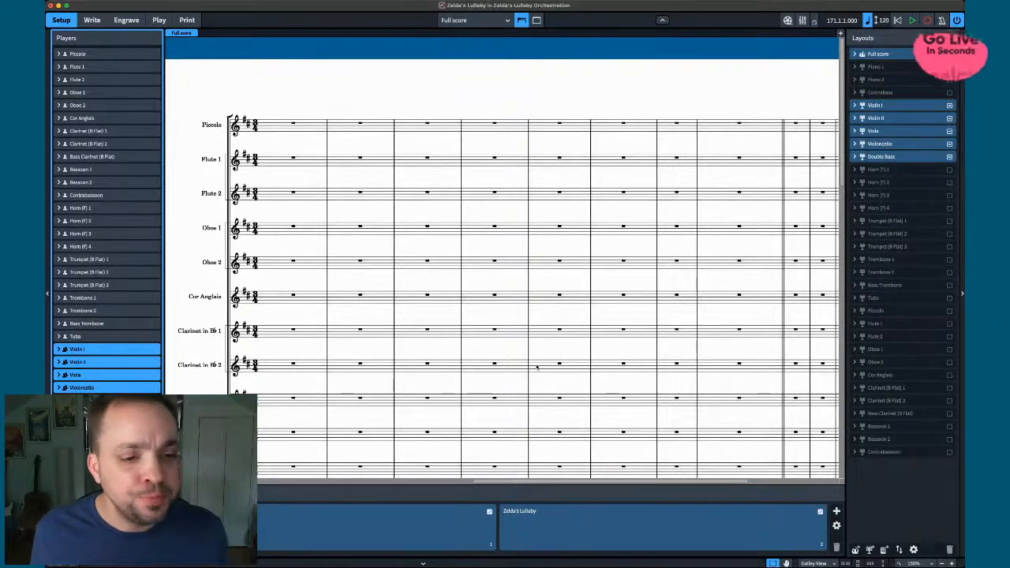
{"action": "scroll", "coordinate": [537, 367], "scroll_direction": "left", "scroll_amount": 1}
{"action": "scroll", "coordinate": [537, 367], "scroll_direction": "down", "scroll_amount": 10}
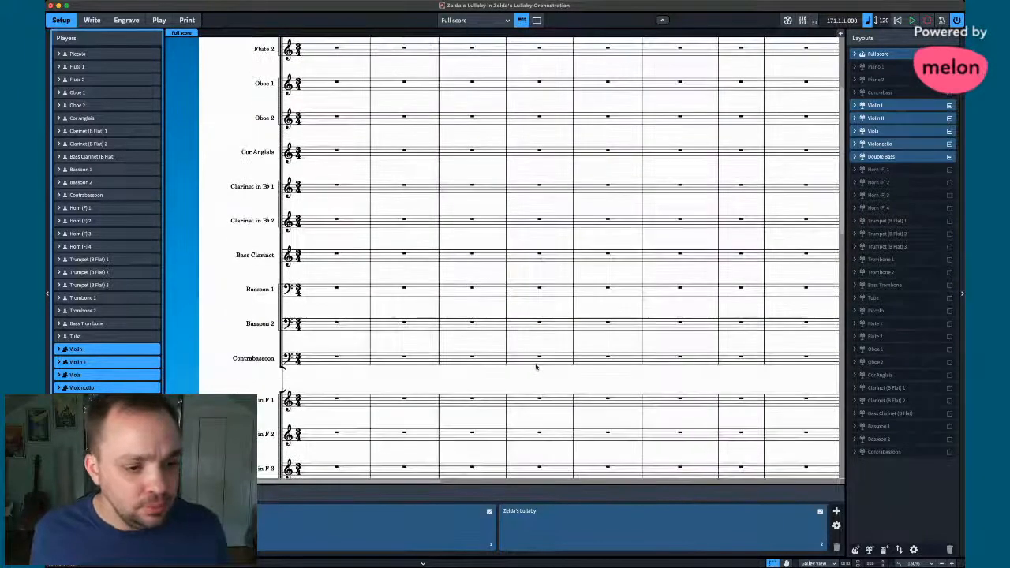
{"action": "scroll", "coordinate": [537, 368], "scroll_direction": "down", "scroll_amount": 3}
{"action": "scroll", "coordinate": [634, 376], "scroll_direction": "right", "scroll_amount": 5}
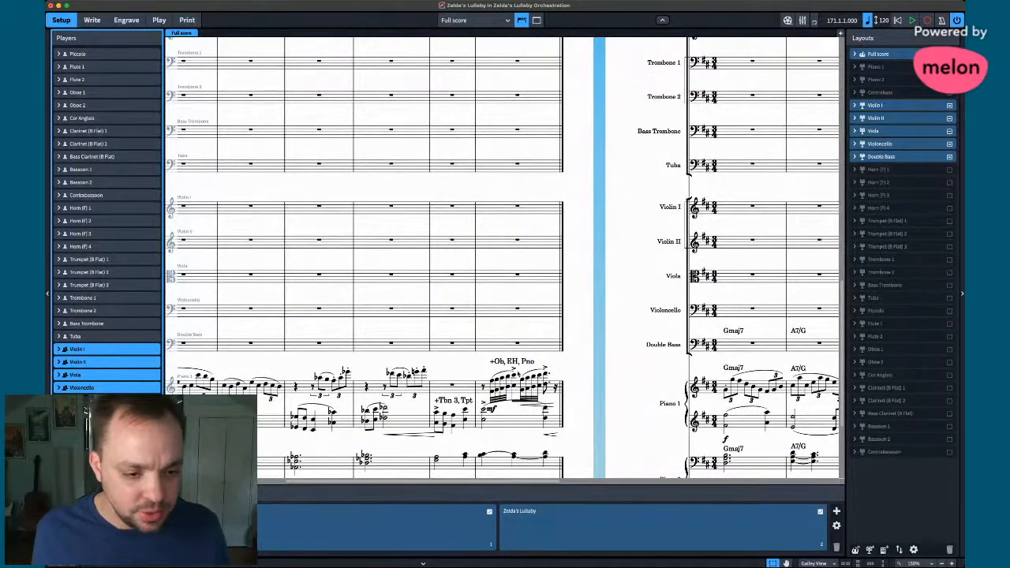
{"action": "scroll", "coordinate": [500, 313], "scroll_direction": "right", "scroll_amount": 10}
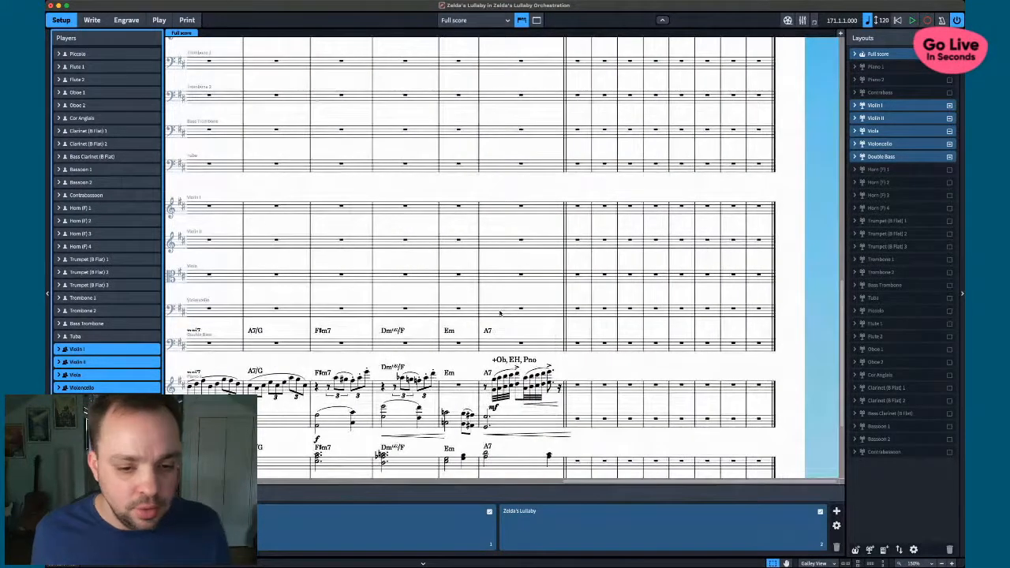
{"action": "scroll", "coordinate": [500, 313], "scroll_direction": "down", "scroll_amount": 3}
{"action": "scroll", "coordinate": [537, 279], "scroll_direction": "left", "scroll_amount": 3}
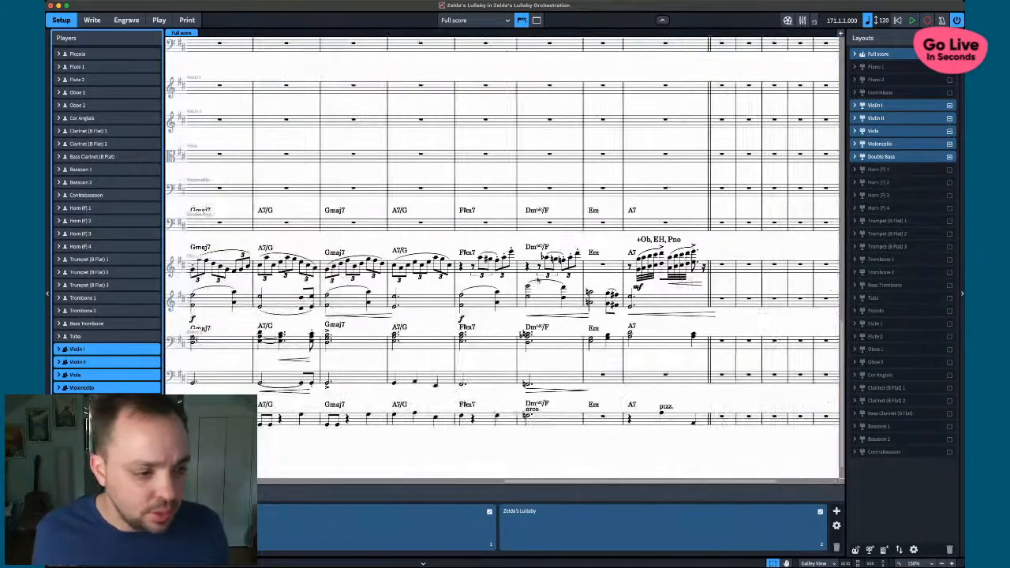
{"action": "left_click", "coordinate": [91, 21]}
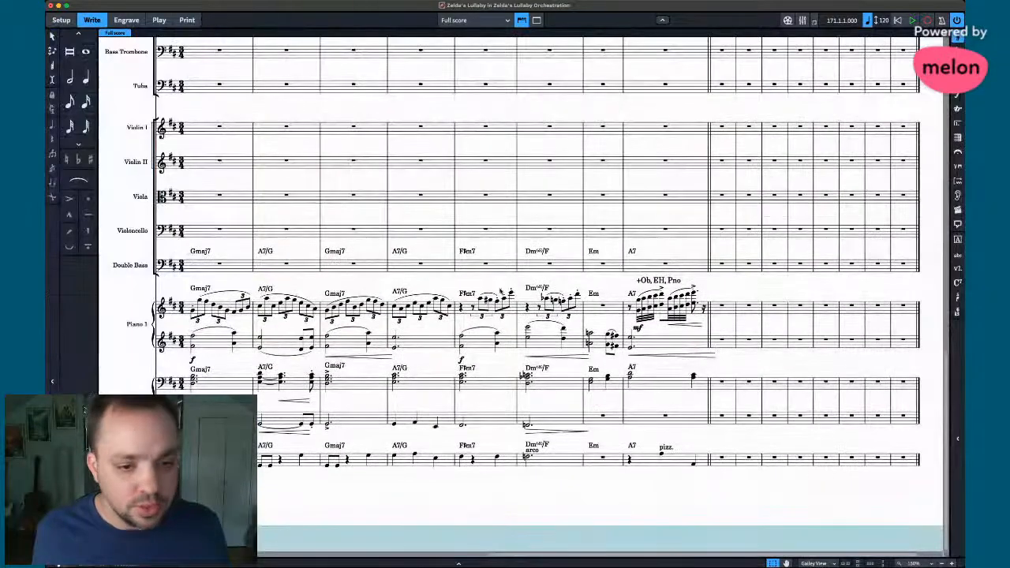
- Copy Piano 1's left-hand bars 1–8 into Violin II starting at bar 9
{"action": "left_click", "coordinate": [203, 347]}
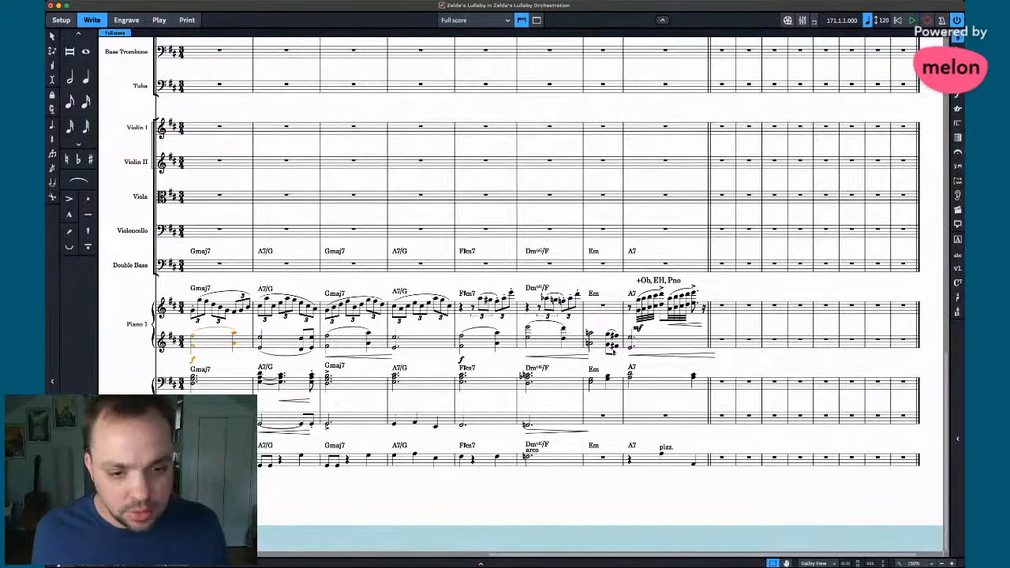
{"action": "left_click", "coordinate": [656, 347], "text": "shift"}
{"action": "scroll", "coordinate": [656, 347], "scroll_direction": "right", "scroll_amount": 2}
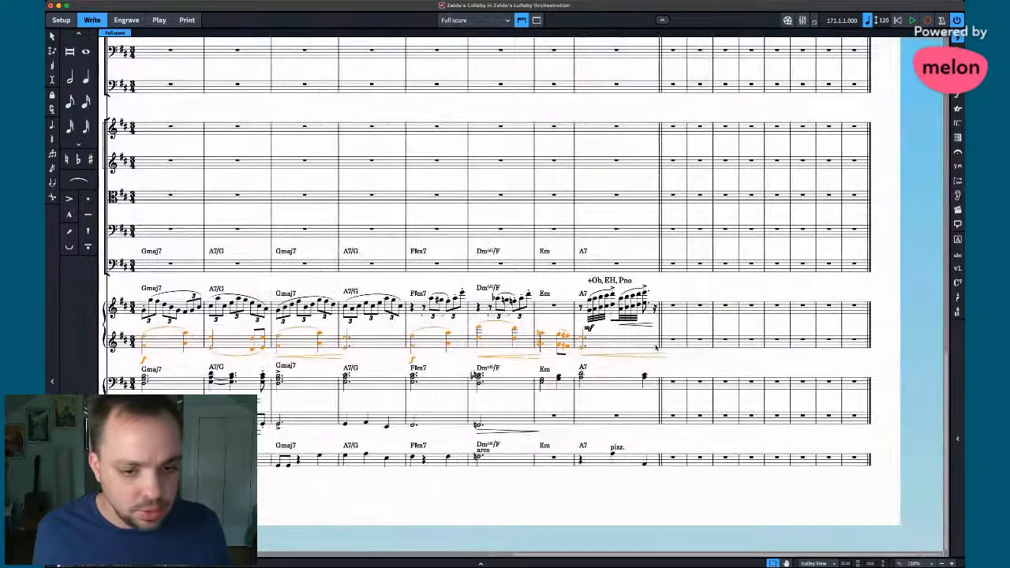
{"action": "scroll", "coordinate": [656, 347], "scroll_direction": "up", "scroll_amount": 3}
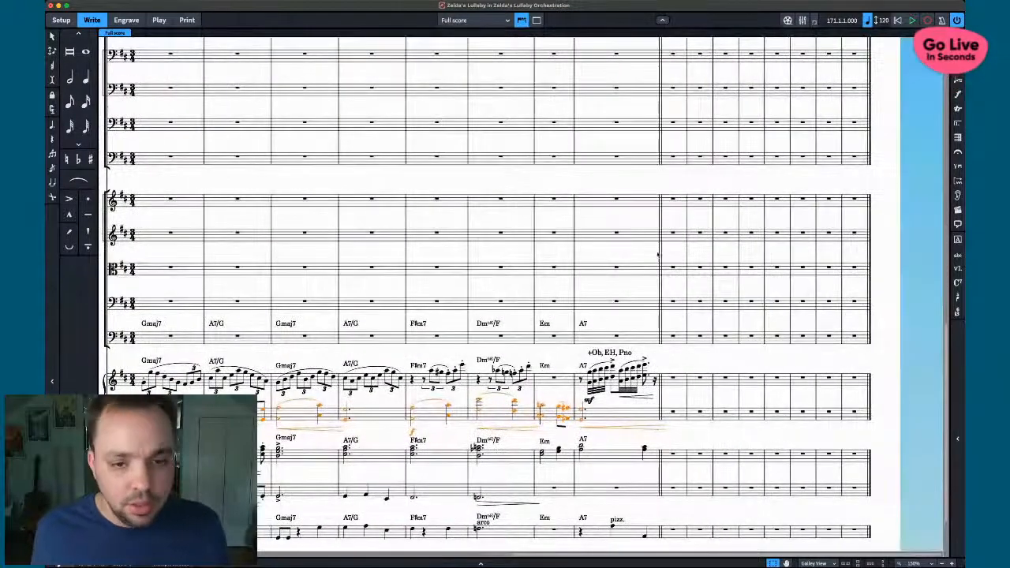
{"action": "left_click", "coordinate": [669, 239], "text": "alt"}
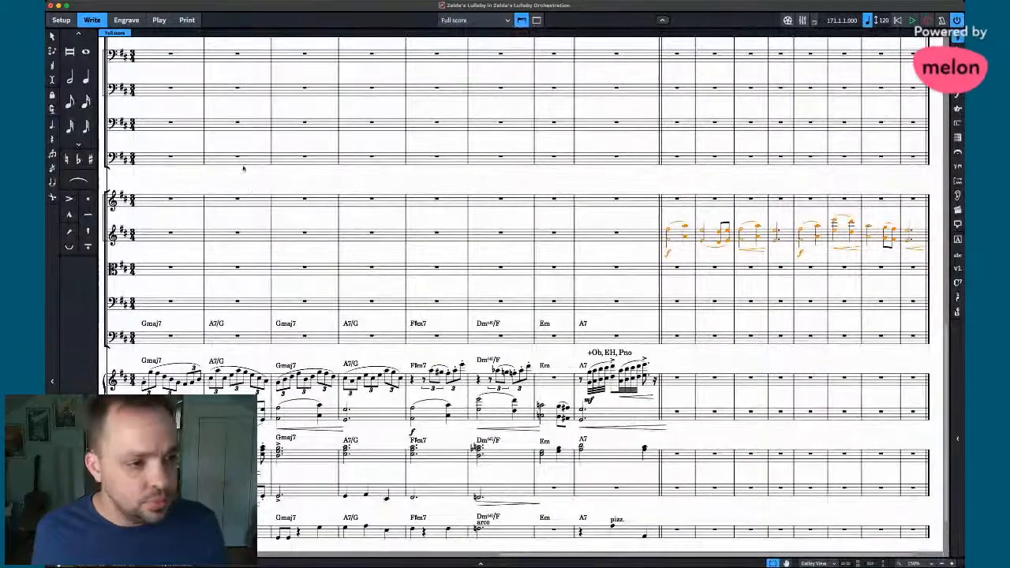
- Reduce Violin II to single lower notes by deleting the chords' top notes, then select the passage
{"action": "key", "text": "super+shift+t"}
{"action": "key", "text": "Delete"}
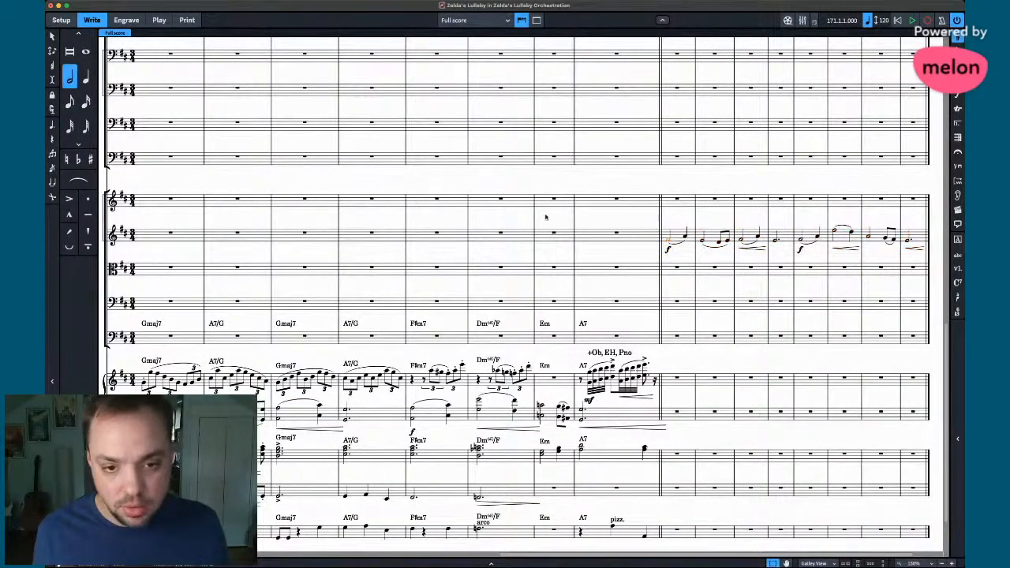
{"action": "left_click", "coordinate": [909, 239], "text": "shift"}
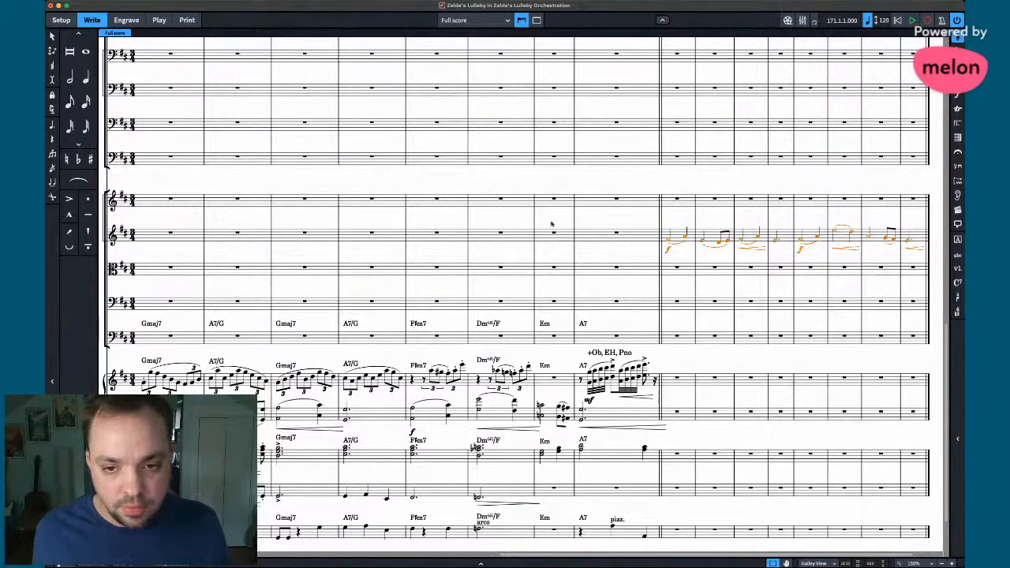
{"action": "scroll", "coordinate": [544, 223], "scroll_direction": "left", "scroll_amount": 10}
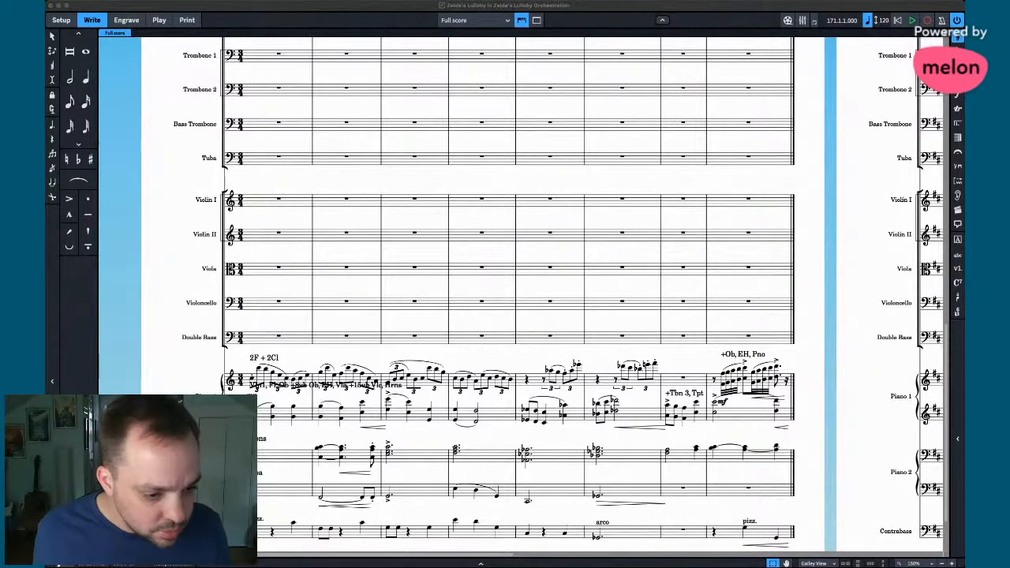
- Raise the Violin II passage an octave and copy it into Violin I
{"action": "left_click", "coordinate": [513, 352]}
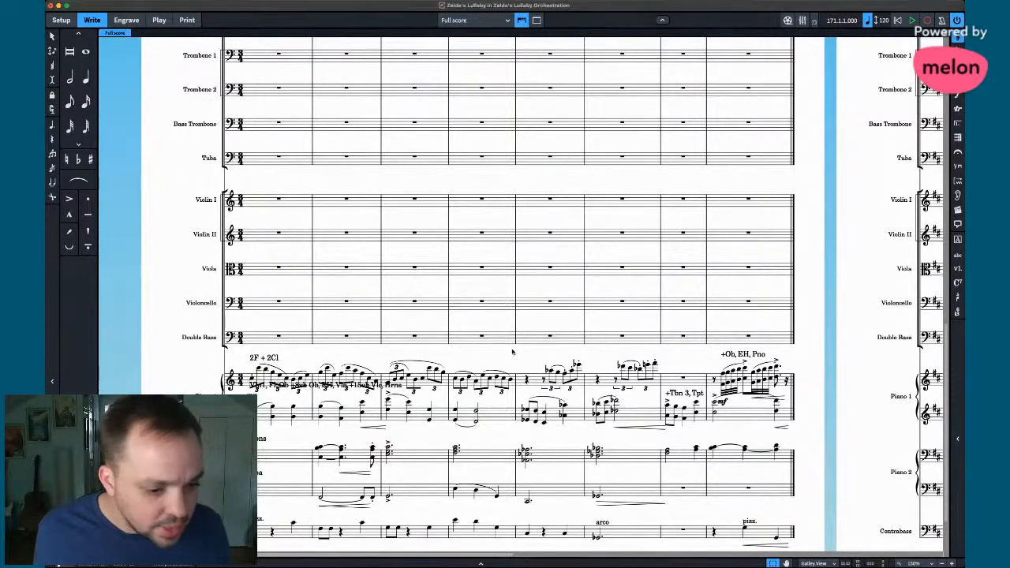
{"action": "scroll", "coordinate": [514, 351], "scroll_direction": "right", "scroll_amount": 10}
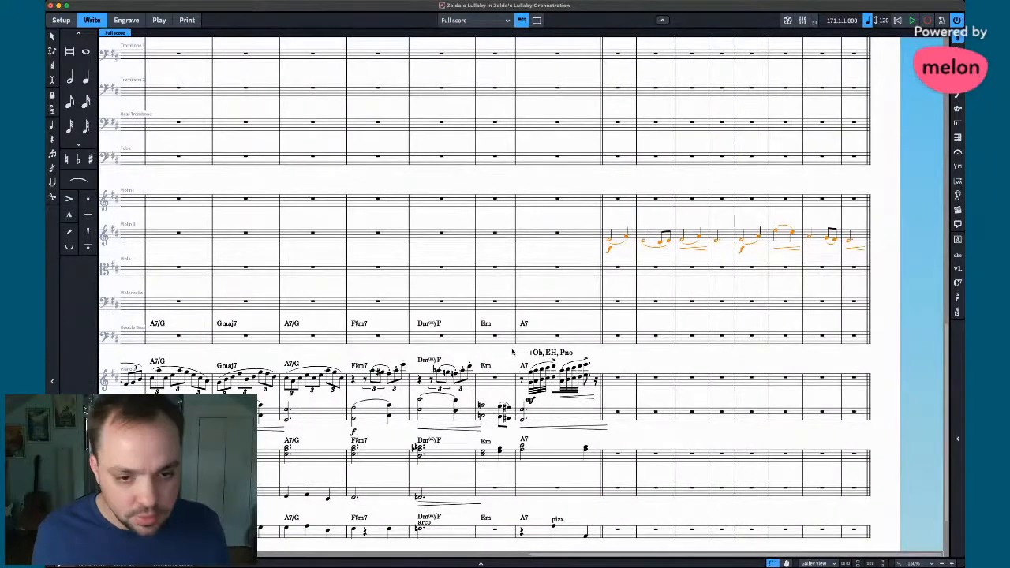
{"action": "key", "text": "super+alt+Up"}
{"action": "left_click", "coordinate": [605, 203], "text": "alt"}
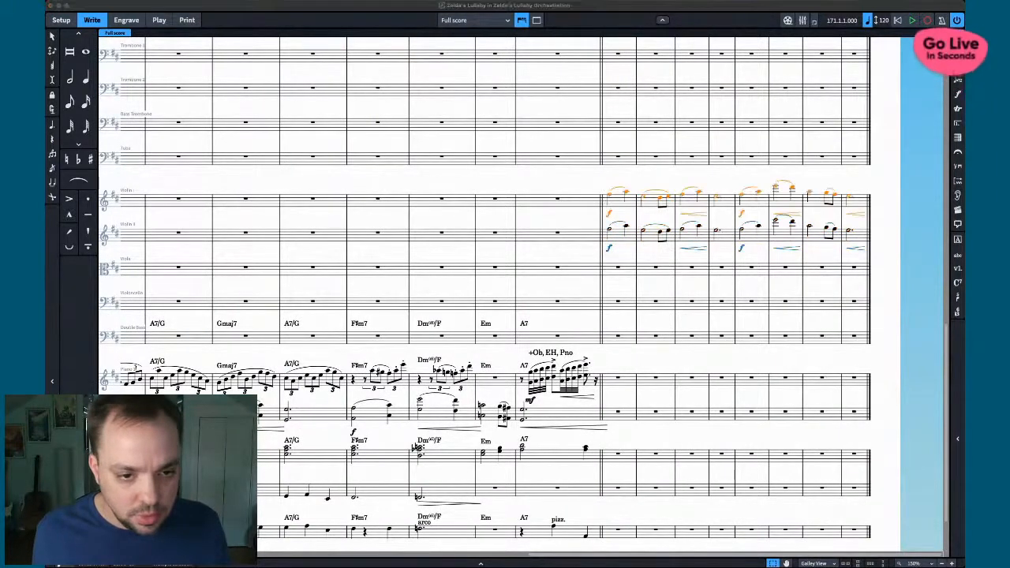
- Paste the copied melody into Flute 1 at the second section's first bar
{"action": "scroll", "coordinate": [278, 397], "scroll_direction": "right", "scroll_amount": 10}
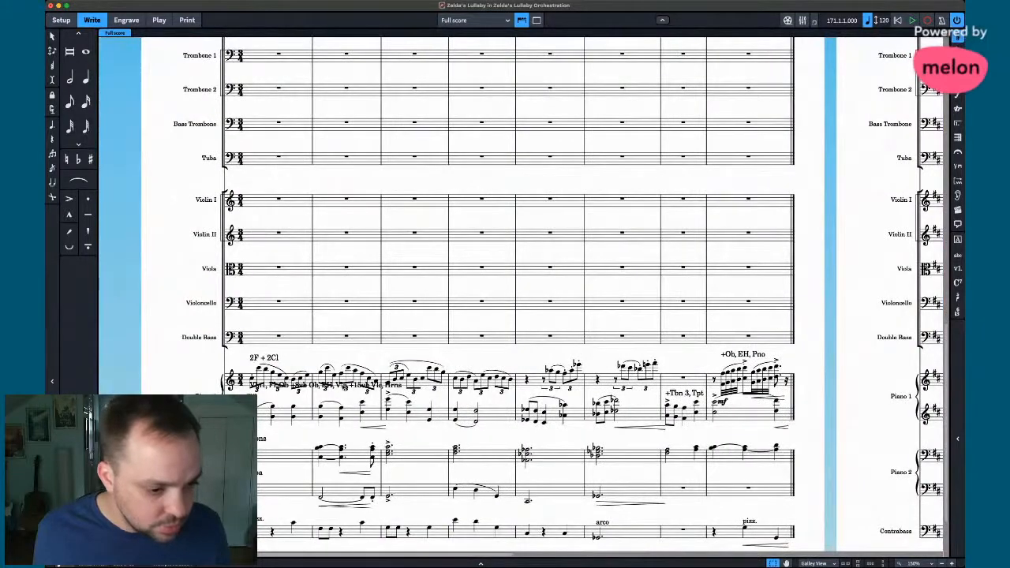
{"action": "scroll", "coordinate": [555, 275], "scroll_direction": "left", "scroll_amount": 10}
{"action": "scroll", "coordinate": [555, 274], "scroll_direction": "up", "scroll_amount": 5}
{"action": "scroll", "coordinate": [555, 275], "scroll_direction": "left", "scroll_amount": 10}
{"action": "scroll", "coordinate": [555, 274], "scroll_direction": "up", "scroll_amount": 5}
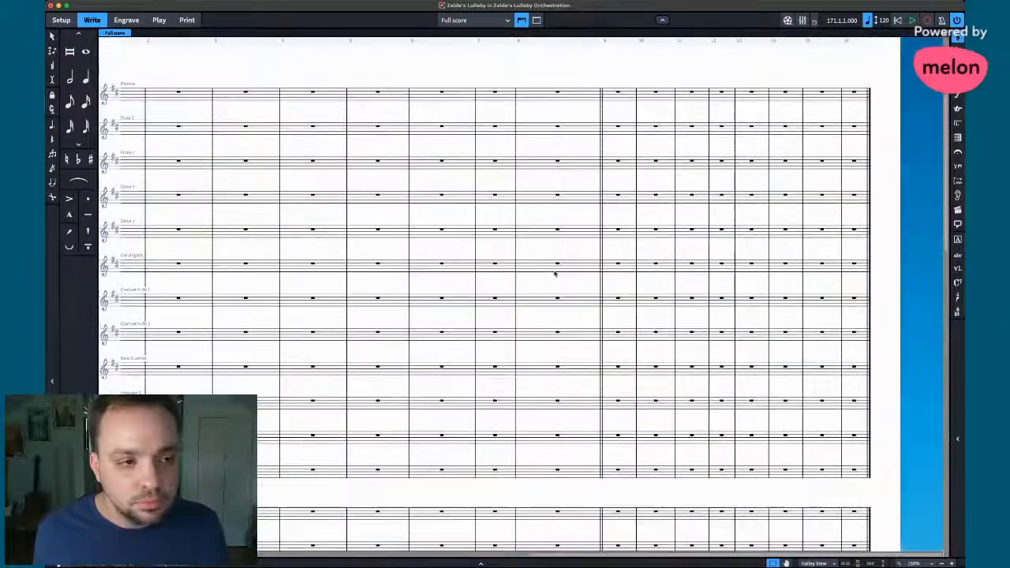
{"action": "left_click", "coordinate": [606, 129]}
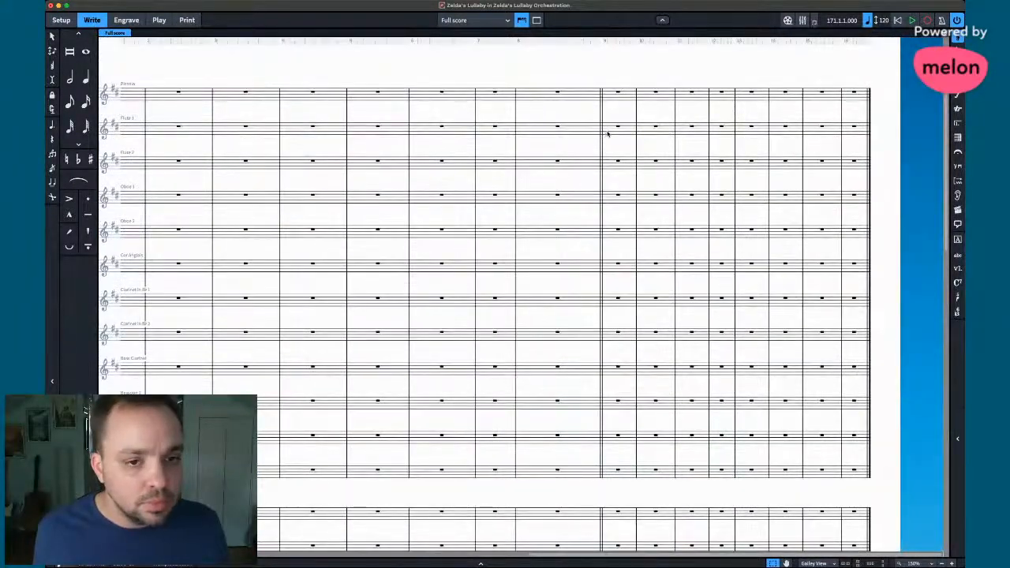
{"action": "key", "text": "super+v"}
{"action": "scroll", "coordinate": [544, 308], "scroll_direction": "down", "scroll_amount": 10}
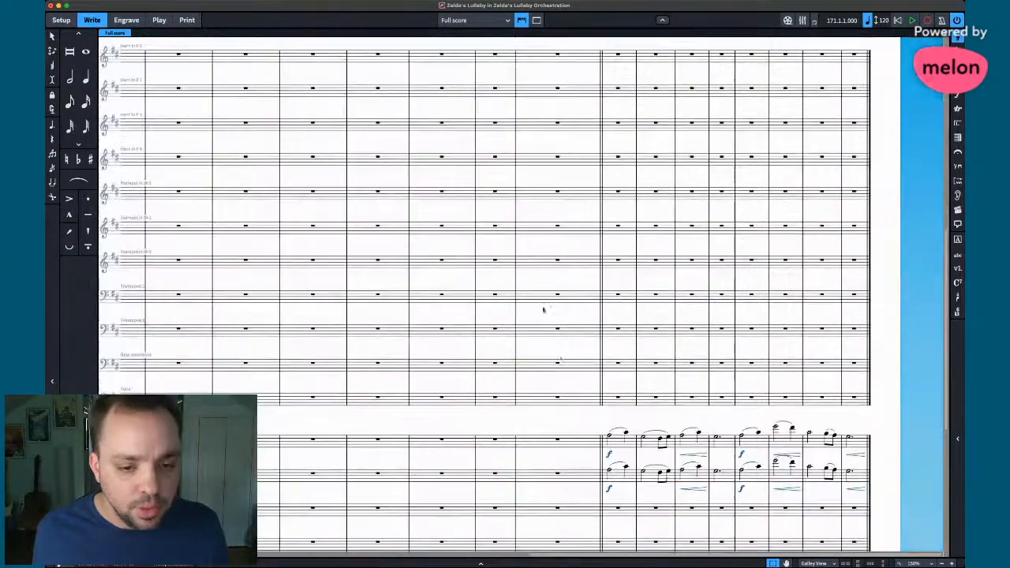
{"action": "scroll", "coordinate": [589, 279], "scroll_direction": "up", "scroll_amount": 10}
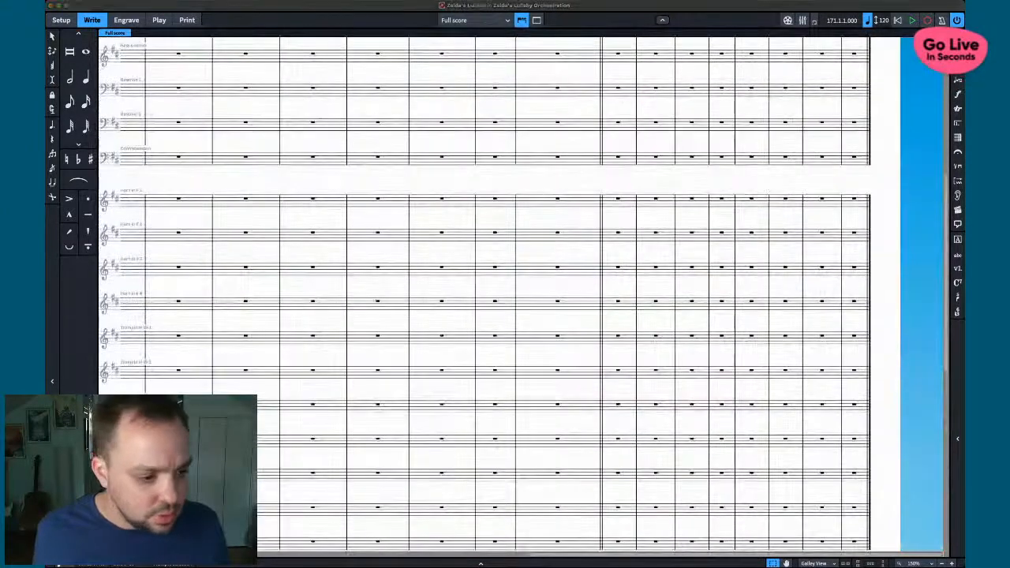
{"action": "scroll", "coordinate": [389, 304], "scroll_direction": "right", "scroll_amount": 3}
{"action": "scroll", "coordinate": [389, 303], "scroll_direction": "down", "scroll_amount": 10}
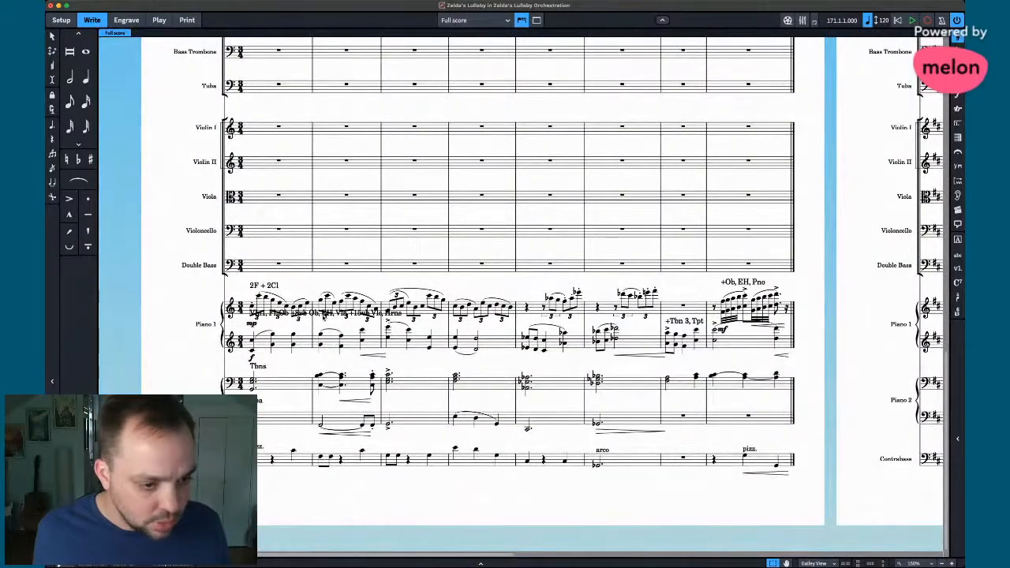
- Copy the whole Violin II passage, first to last bar, onto the Viola staff
{"action": "scroll", "coordinate": [666, 359], "scroll_direction": "right", "scroll_amount": 5}
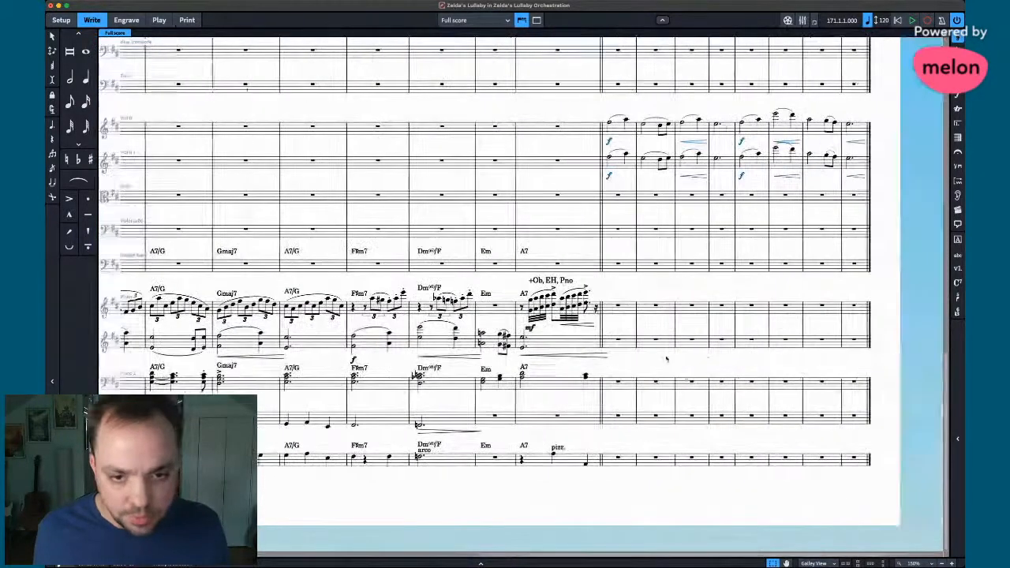
{"action": "left_click", "coordinate": [621, 167]}
{"action": "left_click", "coordinate": [860, 164], "text": "shift"}
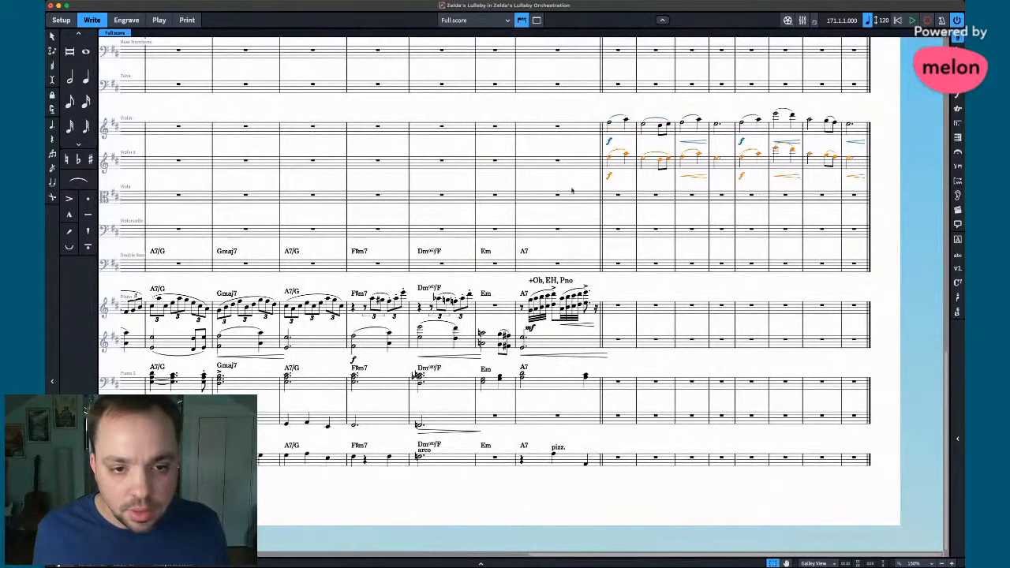
{"action": "left_click", "coordinate": [608, 200], "text": "alt"}
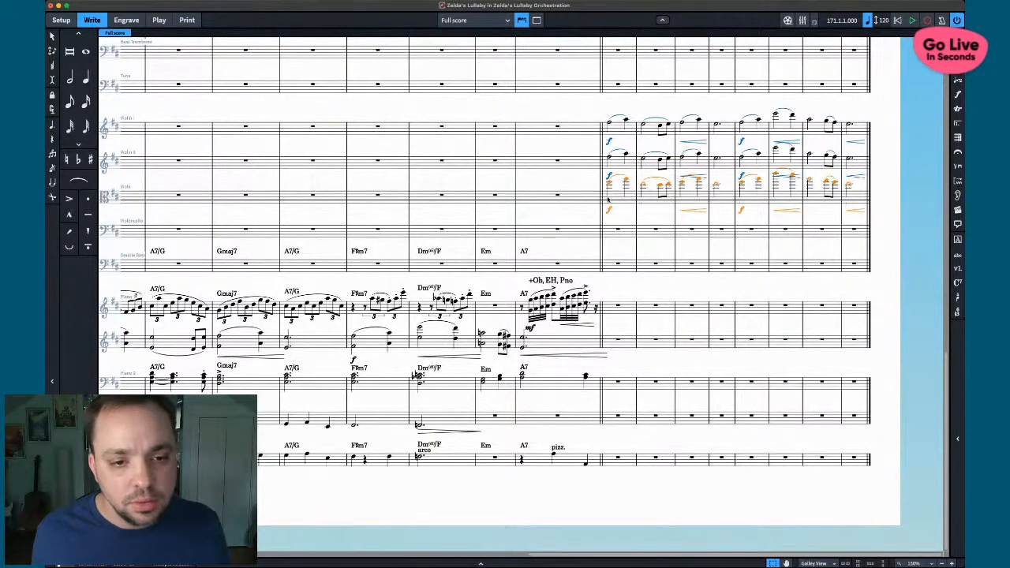
{"action": "scroll", "coordinate": [608, 200], "scroll_direction": "up", "scroll_amount": 10}
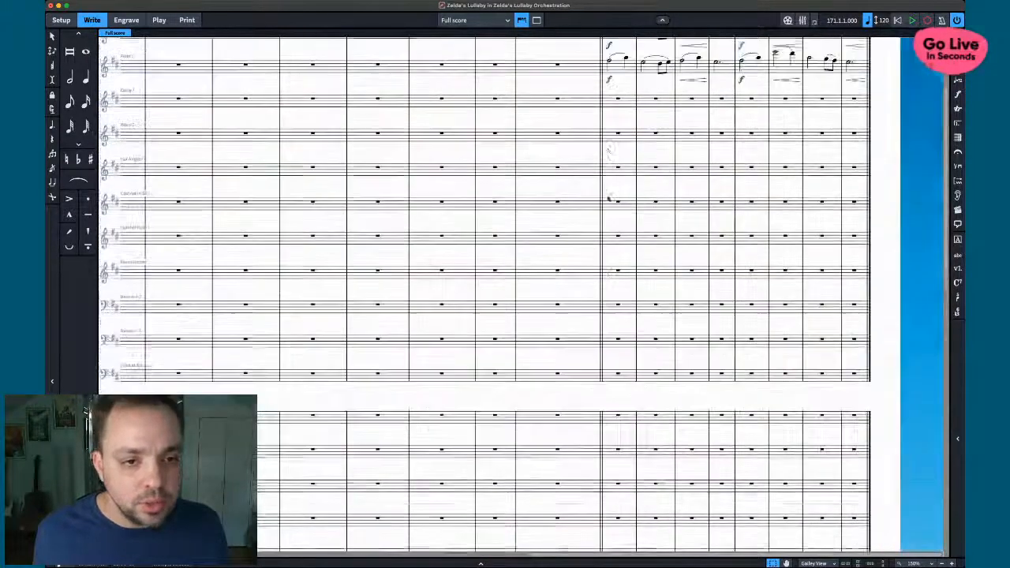
{"action": "scroll", "coordinate": [608, 199], "scroll_direction": "up", "scroll_amount": 2}
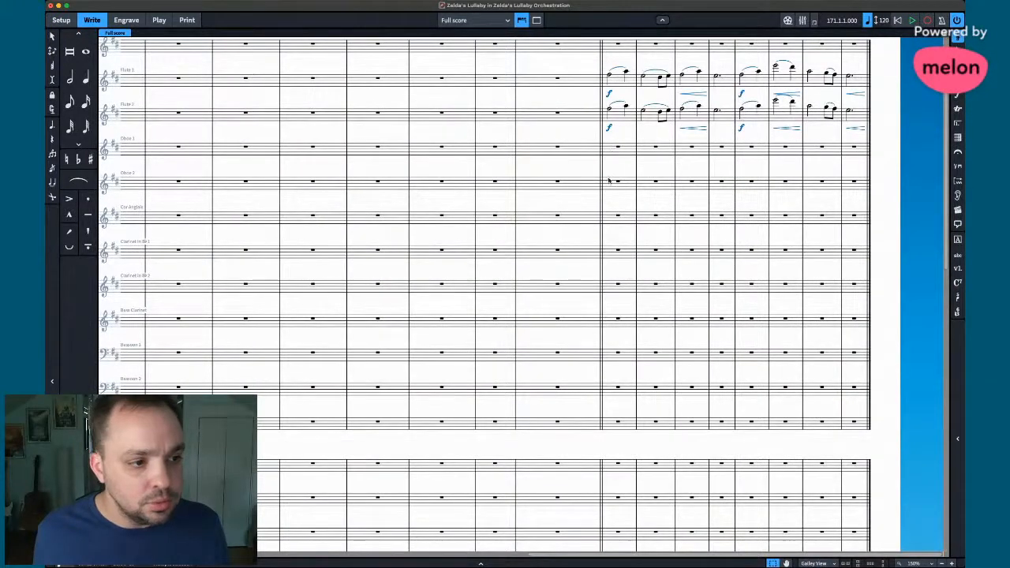
- Copy the flute passage onto Oboe 2 and Cor Anglais
{"action": "left_click", "coordinate": [608, 185], "text": "alt"}
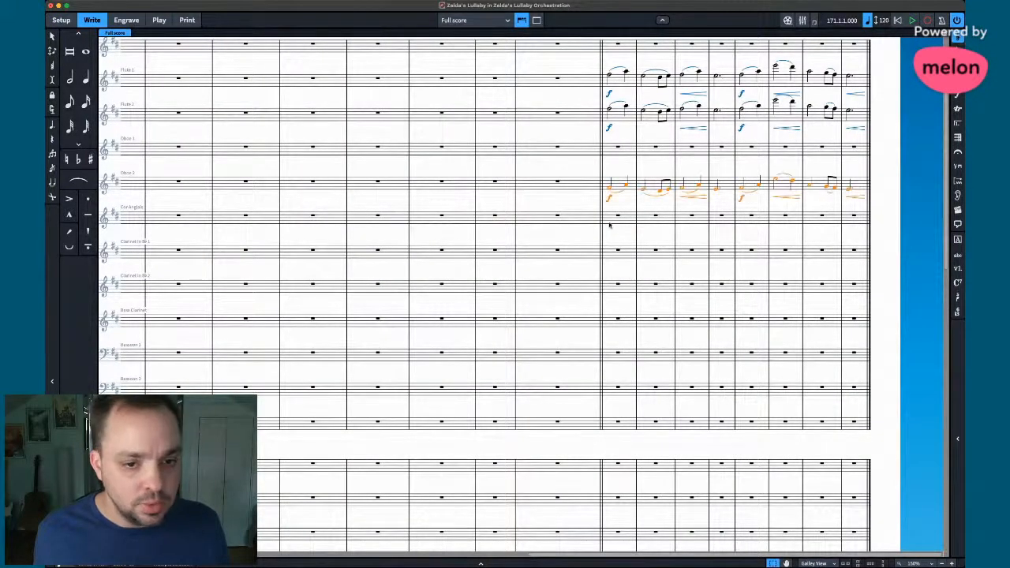
{"action": "left_click", "coordinate": [608, 220], "text": "alt"}
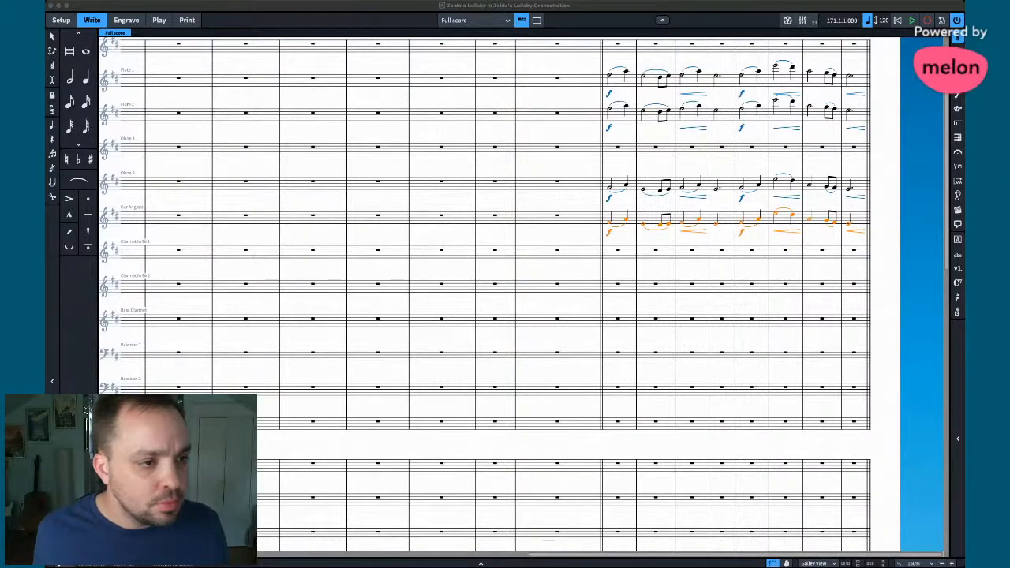
{"action": "scroll", "coordinate": [603, 163], "scroll_direction": "up", "scroll_amount": 3}
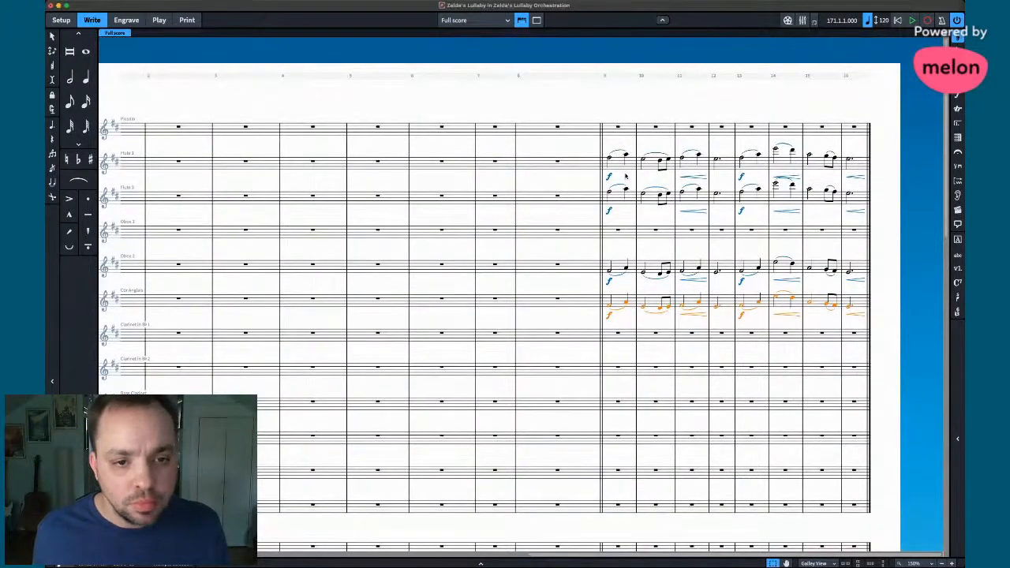
{"action": "left_click", "coordinate": [625, 175]}
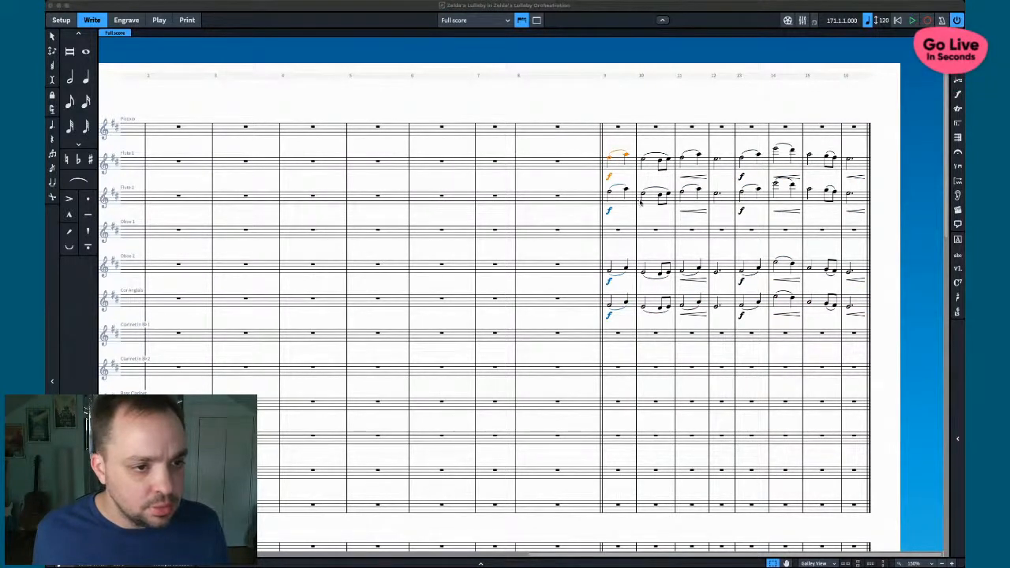
{"action": "left_click", "coordinate": [654, 228]}
- Copy Flute 2's bars 9–16 into Oboe 1
{"action": "left_click", "coordinate": [621, 200]}
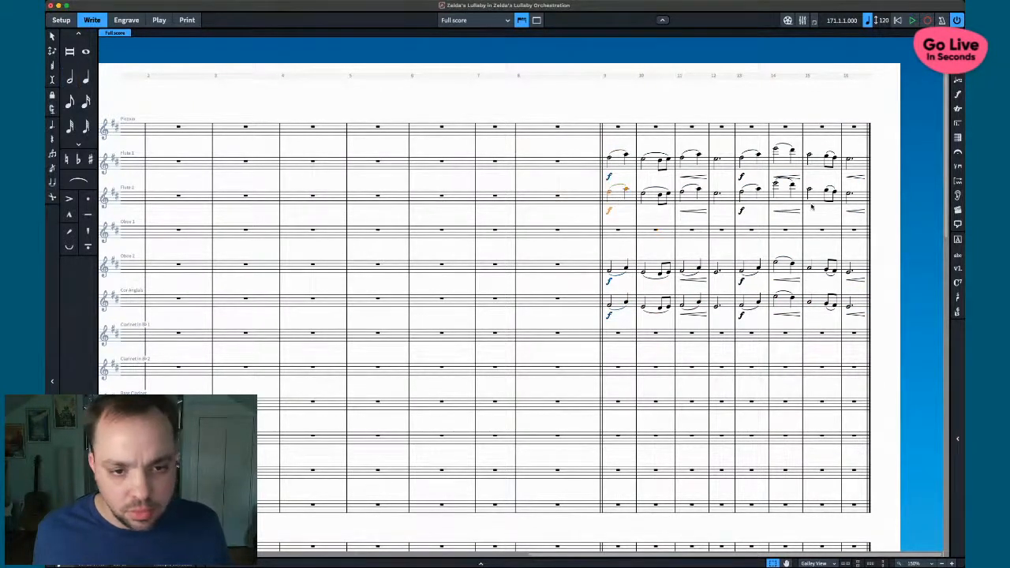
{"action": "left_click", "coordinate": [852, 197], "text": "shift"}
{"action": "left_click", "coordinate": [605, 236], "text": "alt"}
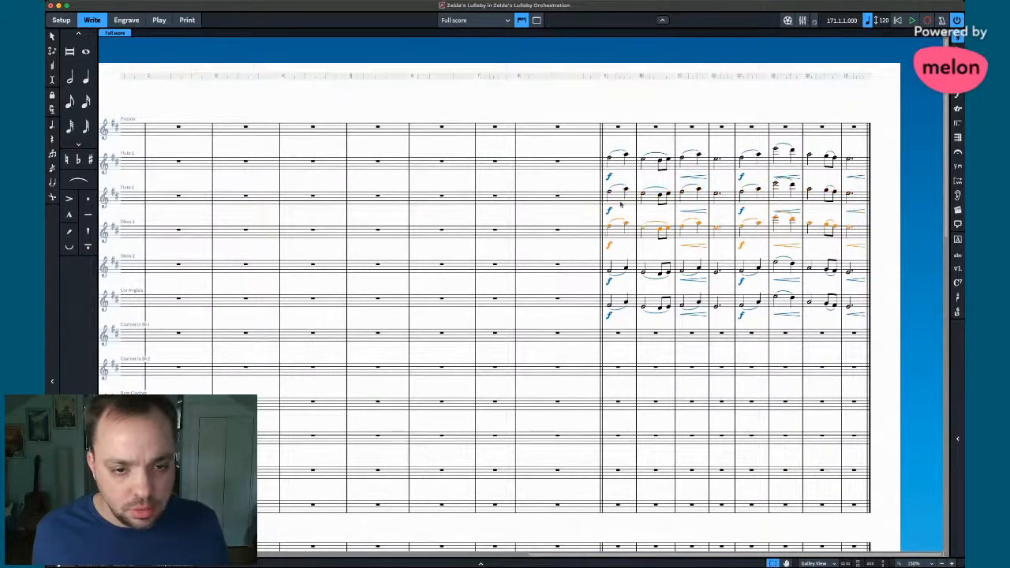
{"action": "key", "text": "super+Tab"}
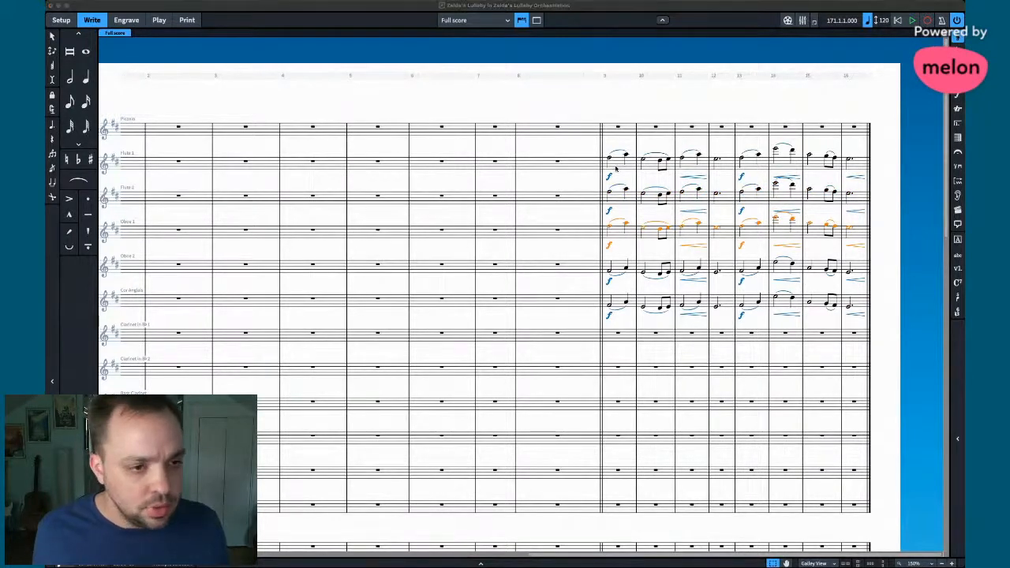
- Clear Flute 1's bars 9–16 to rests
{"action": "left_click", "coordinate": [617, 168]}
{"action": "left_click", "coordinate": [853, 170], "text": "shift"}
{"action": "key", "text": "super+Tab"}
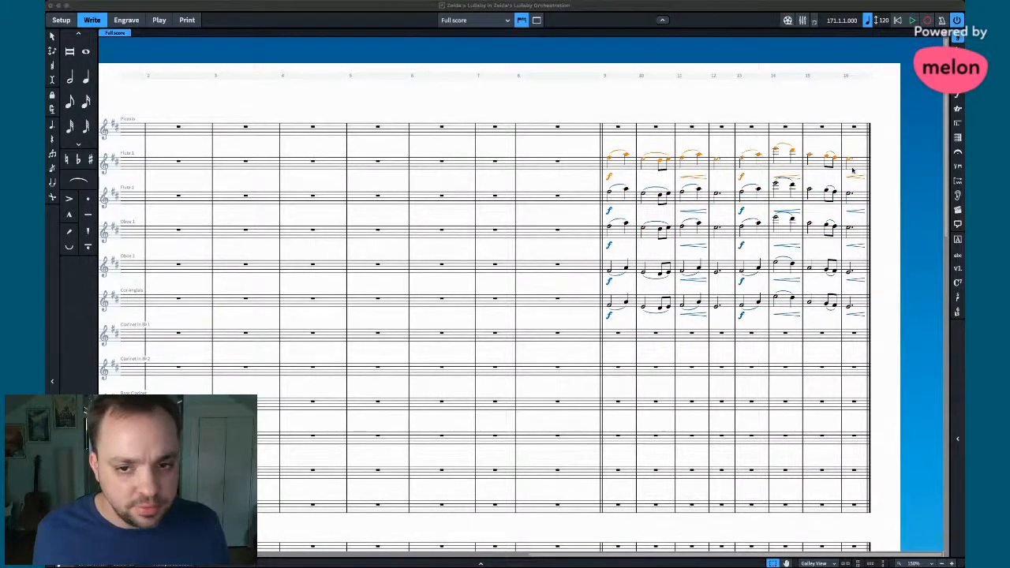
{"action": "key", "text": "super+Tab"}
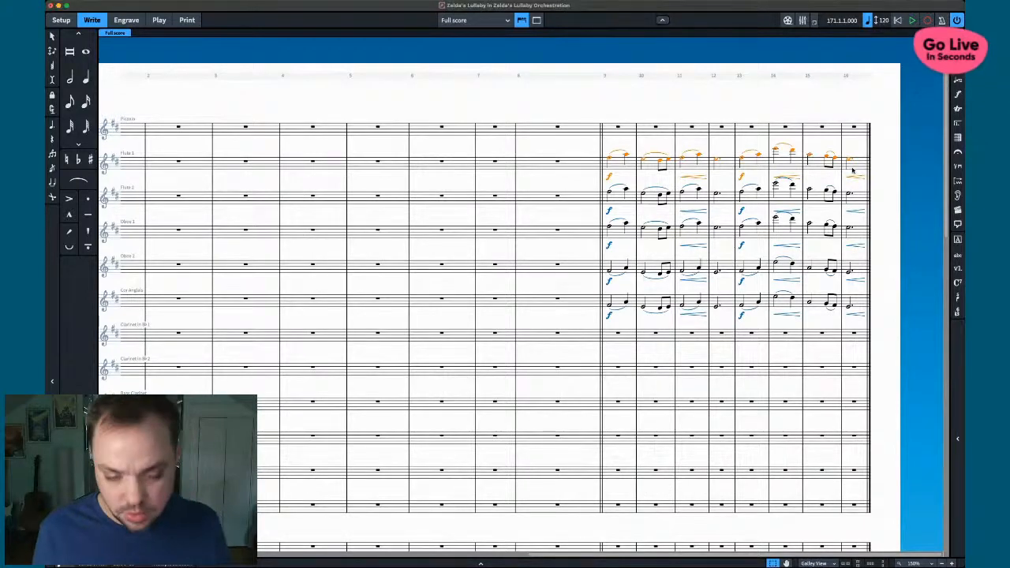
{"action": "key", "text": "Delete"}
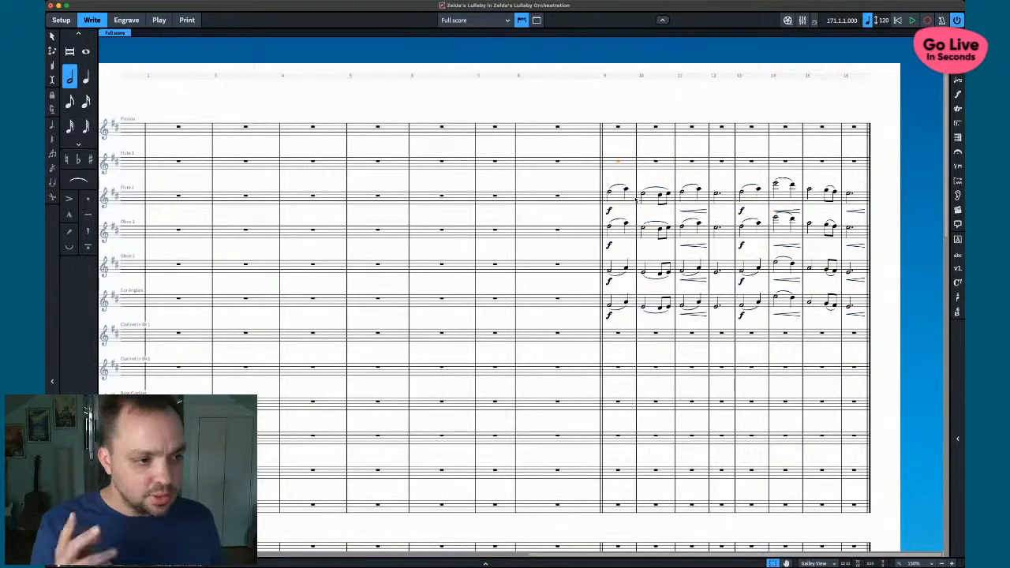
- Copy Piano 1's right-hand triplet figuration into Flute 1, Clarinet 1 and Clarinet 2 at bar 9
{"action": "scroll", "coordinate": [617, 260], "scroll_direction": "down", "scroll_amount": 10}
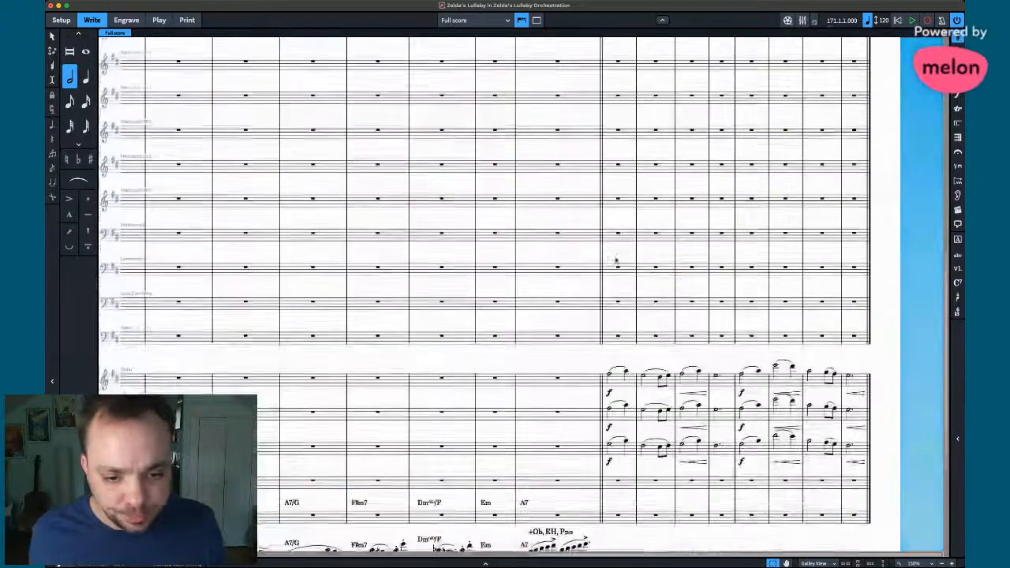
{"action": "scroll", "coordinate": [613, 280], "scroll_direction": "left", "scroll_amount": 5}
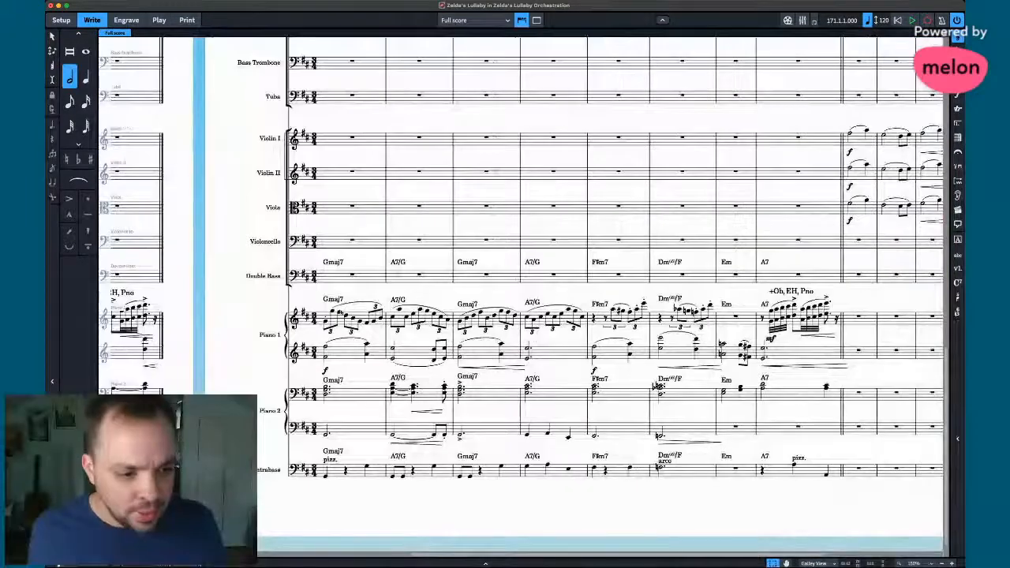
{"action": "left_click", "coordinate": [325, 322]}
{"action": "left_click", "coordinate": [834, 319], "text": "shift"}
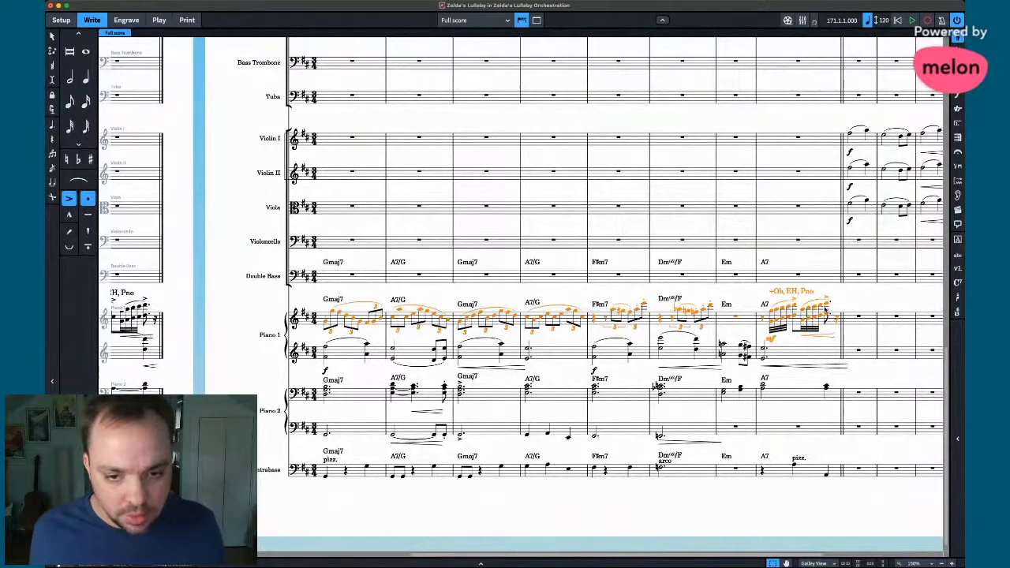
{"action": "scroll", "coordinate": [825, 310], "scroll_direction": "right", "scroll_amount": 4}
{"action": "scroll", "coordinate": [826, 311], "scroll_direction": "up", "scroll_amount": 10}
{"action": "scroll", "coordinate": [669, 200], "scroll_direction": "up", "scroll_amount": 5}
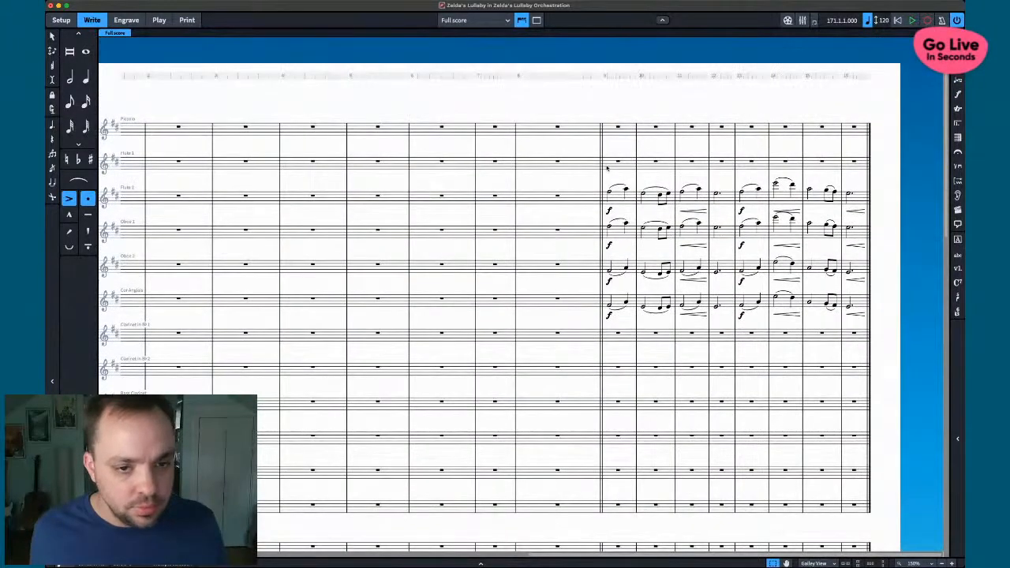
{"action": "left_click", "coordinate": [607, 167], "text": "alt"}
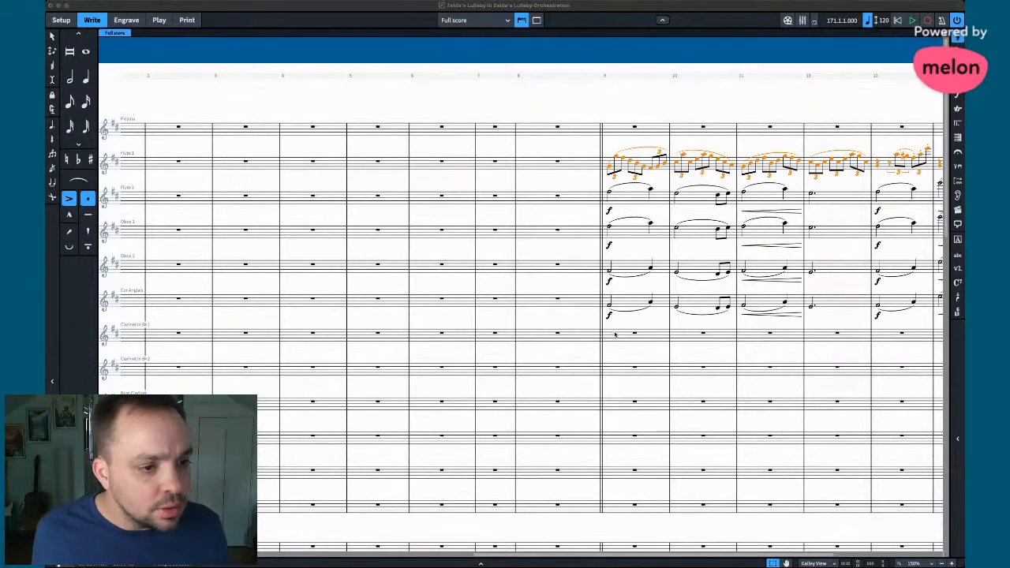
{"action": "left_click", "coordinate": [610, 334], "text": "alt"}
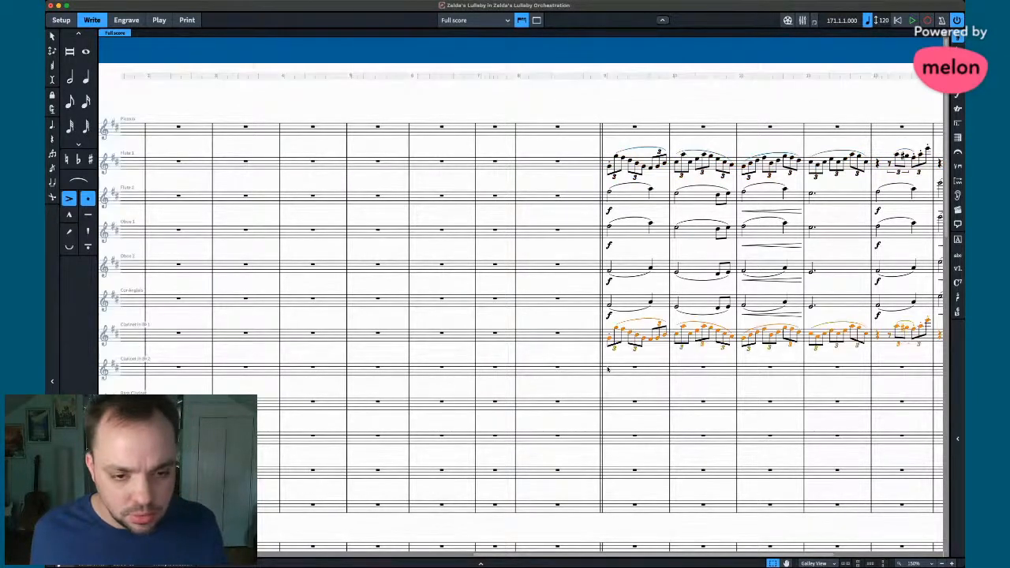
{"action": "left_click", "coordinate": [610, 368], "text": "alt"}
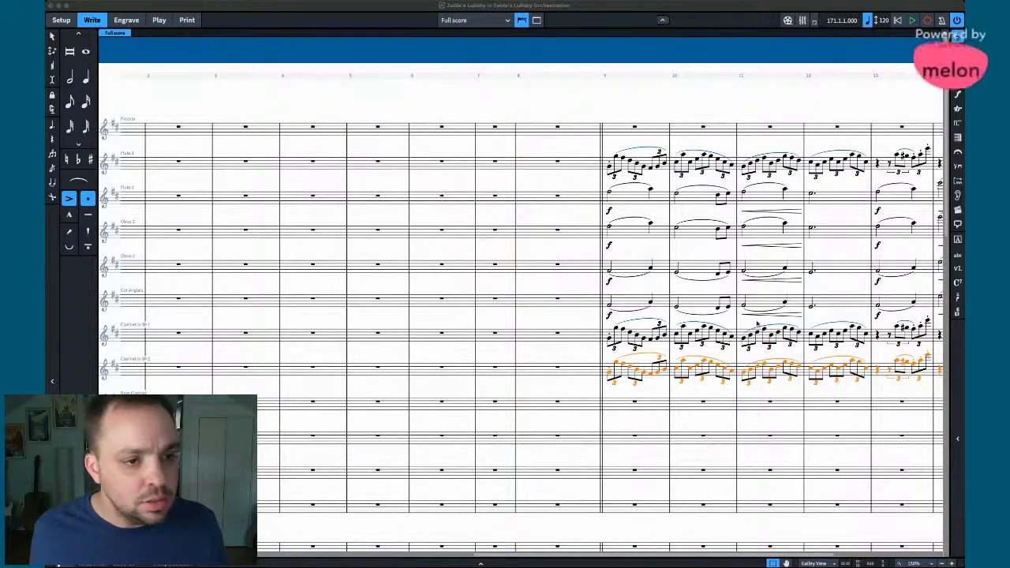
{"action": "scroll", "coordinate": [755, 324], "scroll_direction": "right", "scroll_amount": 5}
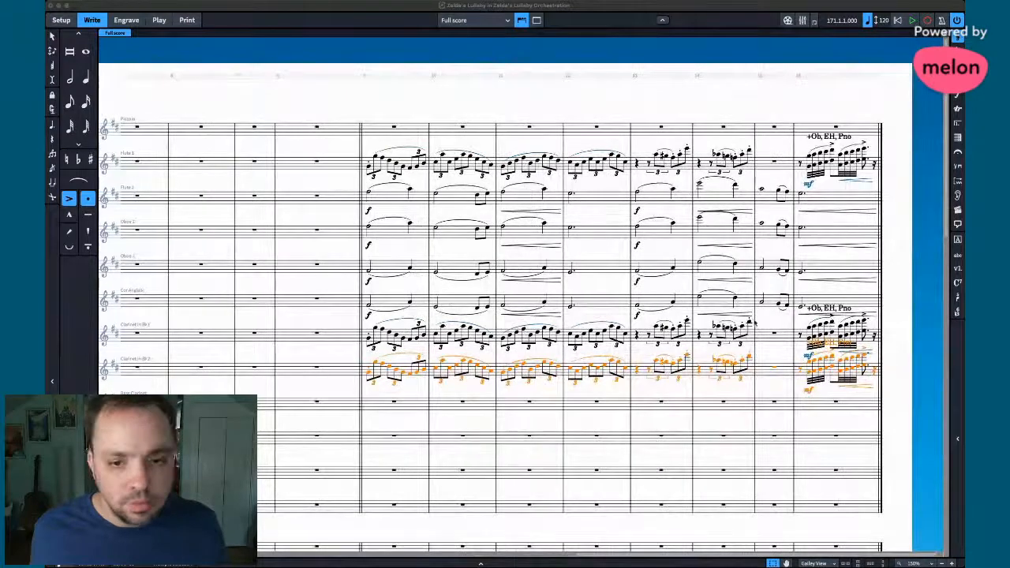
- Add hairpins under the bar 12 notes from Flute 2 down to Cor Anglais
{"action": "left_click", "coordinate": [667, 198]}
{"action": "left_click", "coordinate": [817, 291], "text": "shift"}
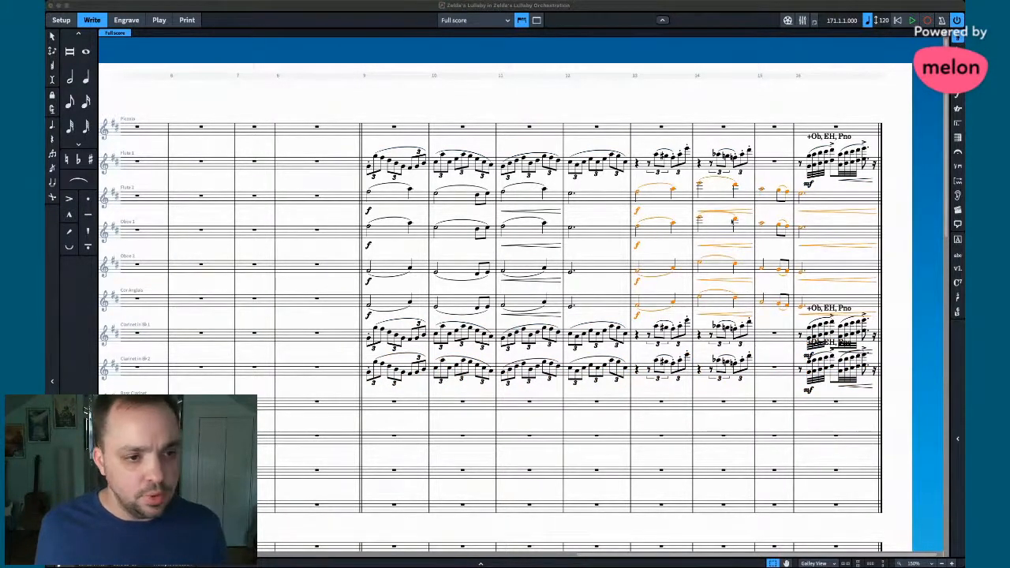
{"action": "left_click", "coordinate": [588, 200]}
{"action": "left_click", "coordinate": [595, 304], "text": "shift"}
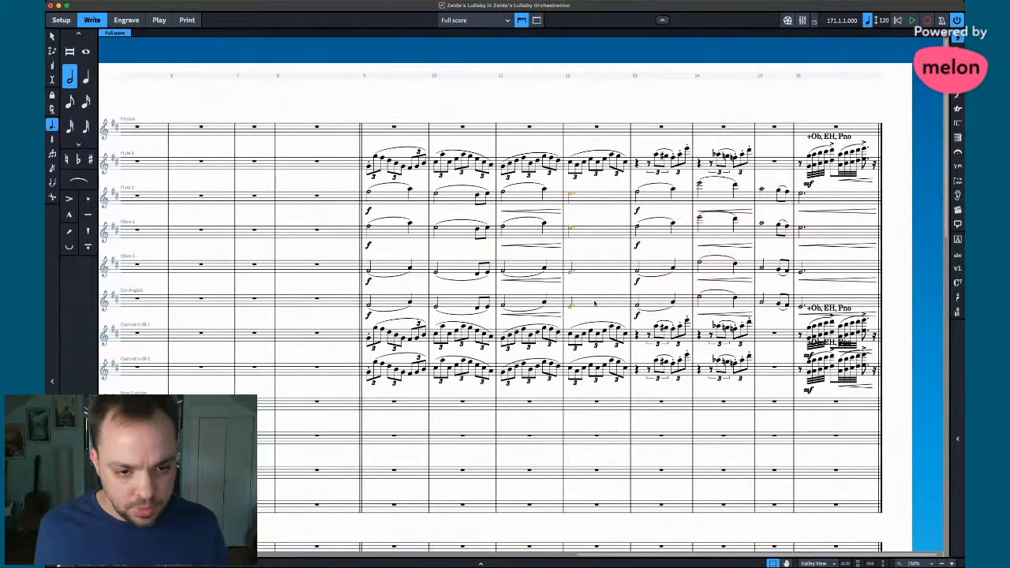
{"action": "key", "text": "shift+period"}
- Clear bars 13–16 from Flute 2 through Cor Anglais
{"action": "left_click", "coordinate": [663, 194]}
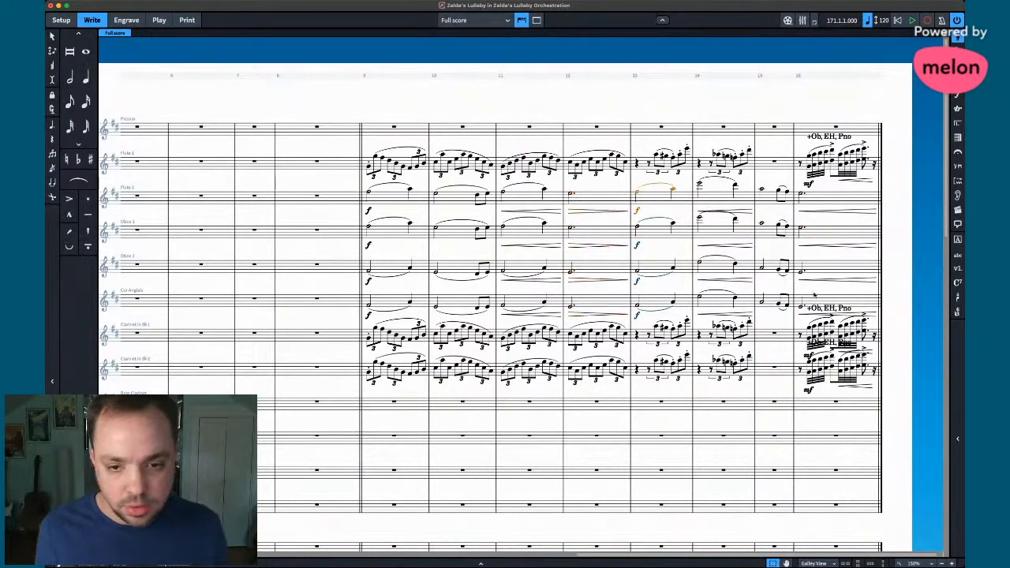
{"action": "left_click", "coordinate": [815, 296], "text": "shift"}
{"action": "key", "text": "Delete"}
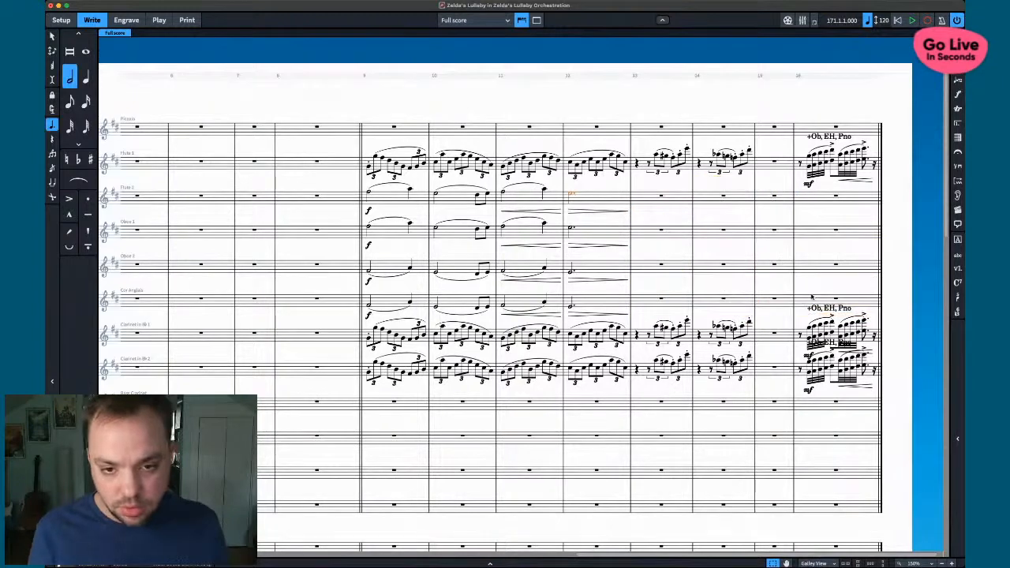
- Thin Clarinet 2's bar 16 to a single-note line and copy it into Clarinet 1
{"action": "key", "text": "super+Tab"}
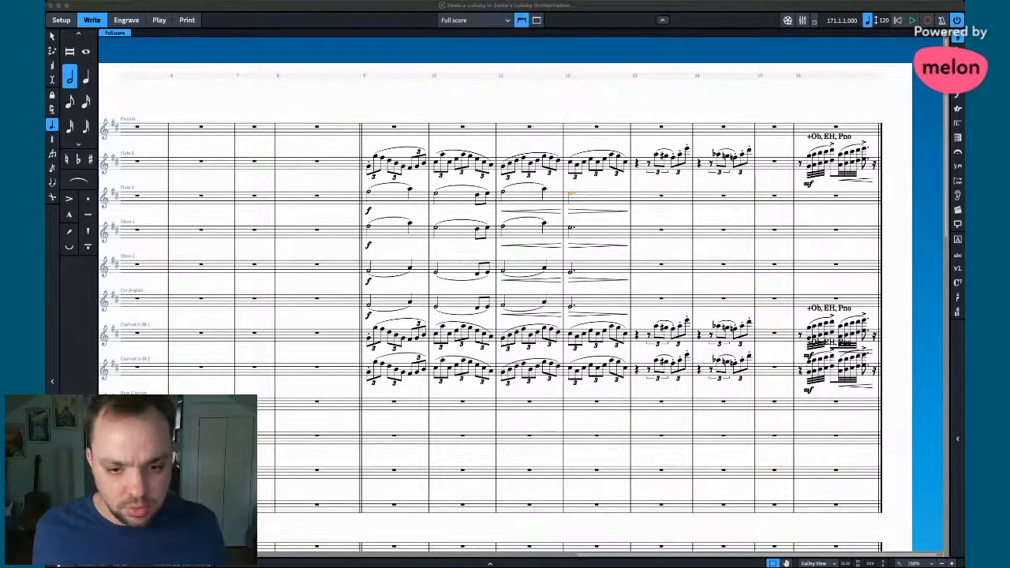
{"action": "key", "text": "super+Tab"}
{"action": "key", "text": "4"}
{"action": "left_click", "coordinate": [799, 375]}
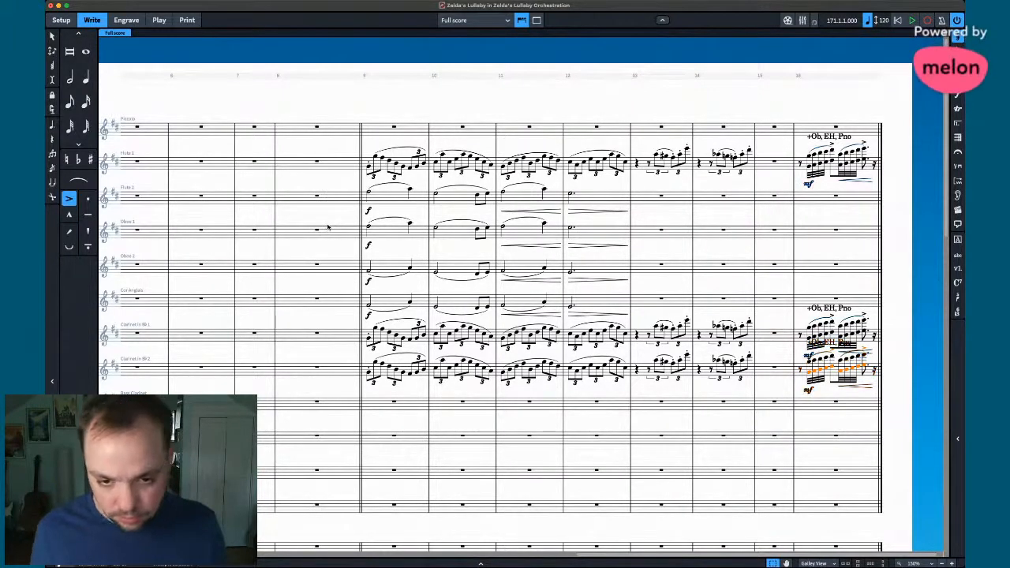
{"action": "key", "text": "Delete"}
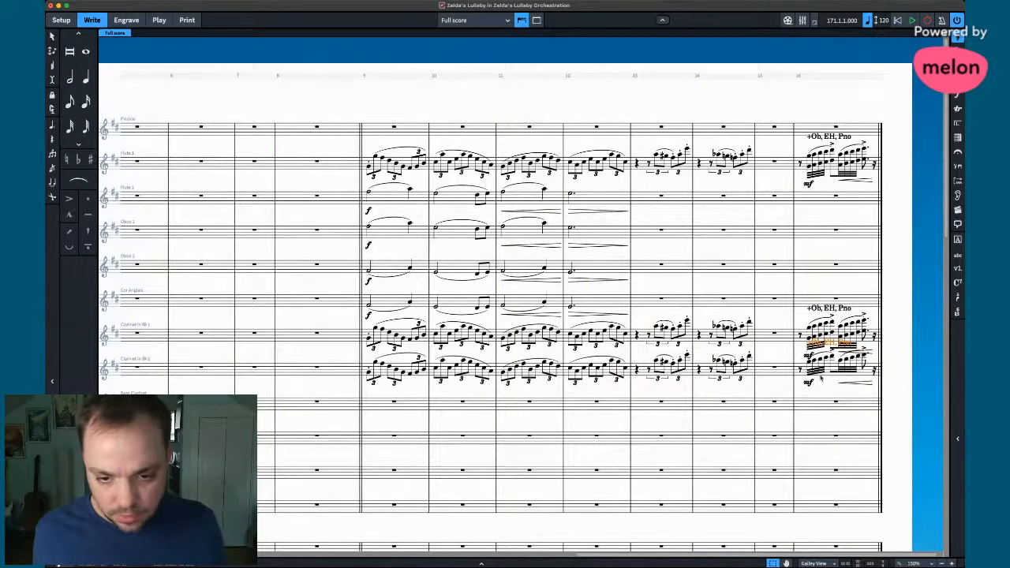
{"action": "left_click", "coordinate": [834, 373]}
{"action": "left_click", "coordinate": [799, 339], "text": "alt"}
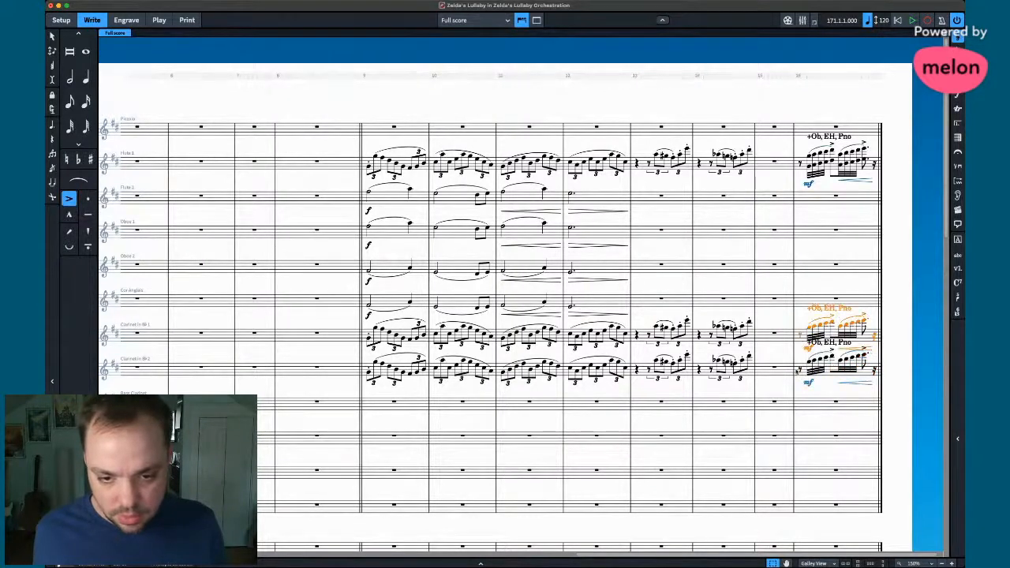
- Remove the '+Ob, EH, Pno' cue text from both clarinet staves
{"action": "left_click", "coordinate": [797, 371], "text": "alt"}
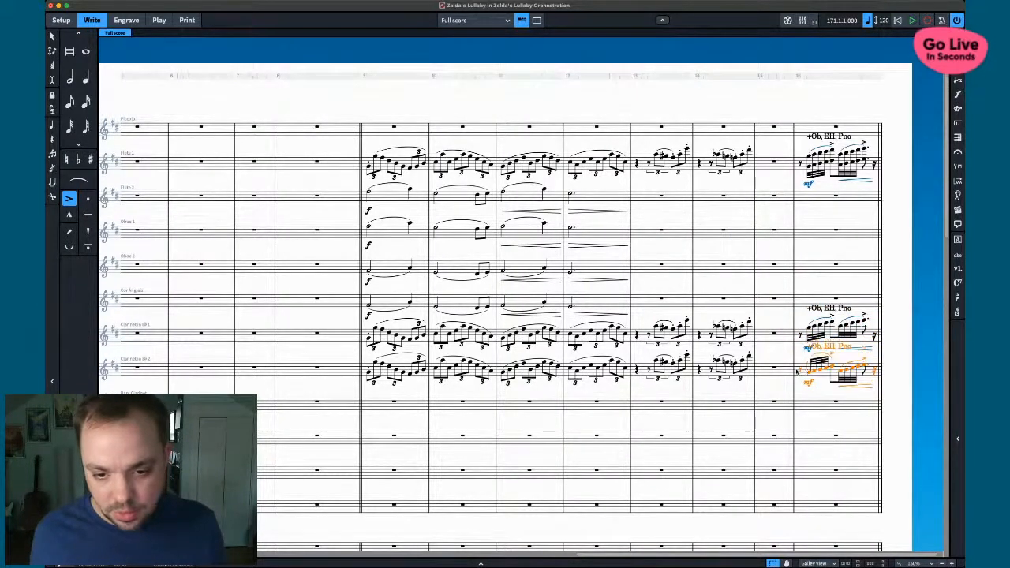
{"action": "left_click", "coordinate": [821, 348]}
{"action": "key", "text": "Delete"}
{"action": "left_click", "coordinate": [826, 309]}
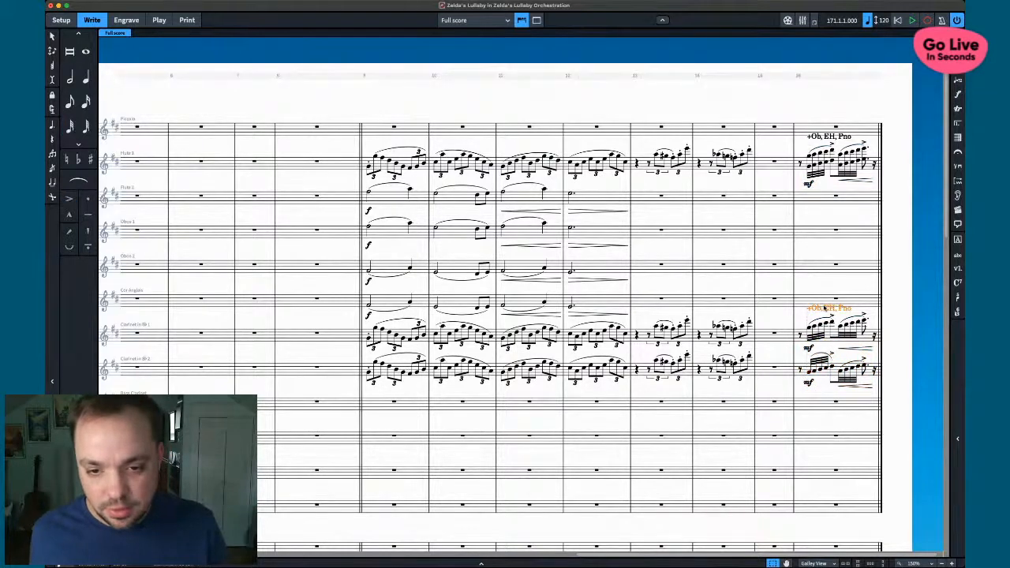
{"action": "key", "text": "Delete"}
- Copy Clarinet 2's bar-16 run into Cor Anglais and both oboes, raising Oboe 1's copy
{"action": "left_click", "coordinate": [800, 372]}
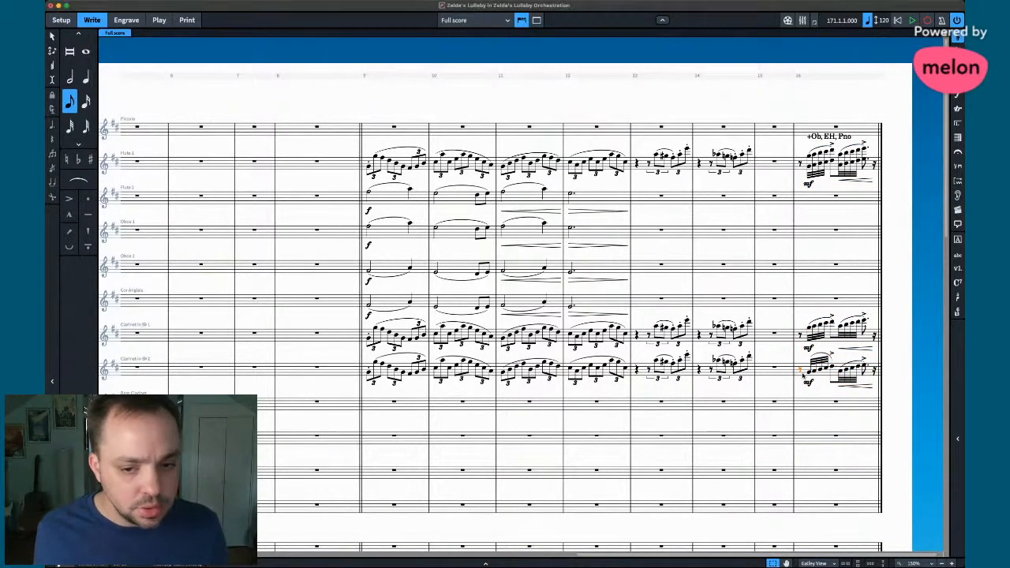
{"action": "key", "text": "super+Tab"}
{"action": "left_click", "coordinate": [807, 363]}
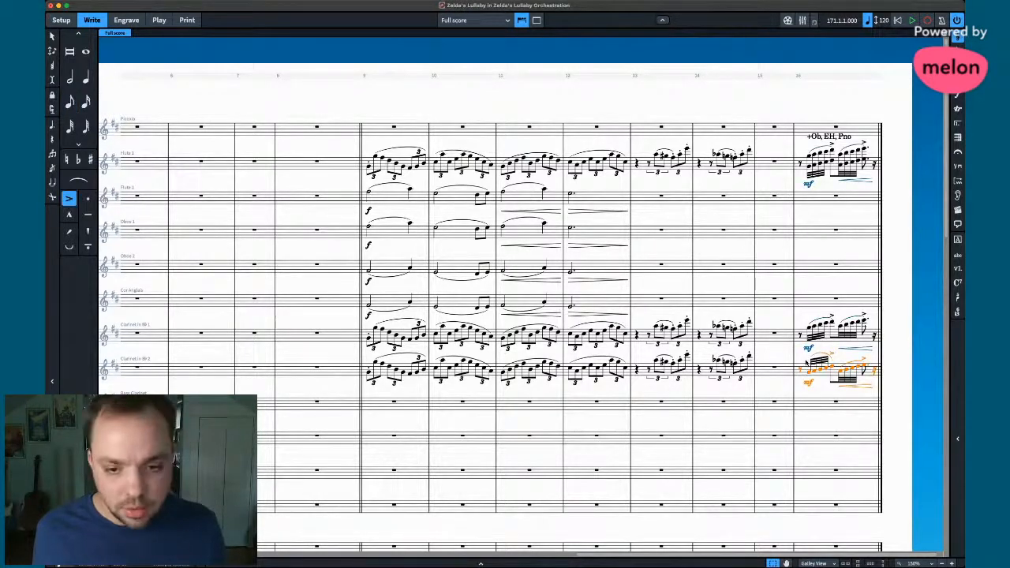
{"action": "left_click", "coordinate": [798, 300], "text": "alt"}
{"action": "left_click", "coordinate": [801, 267], "text": "alt"}
{"action": "left_click", "coordinate": [802, 235], "text": "alt"}
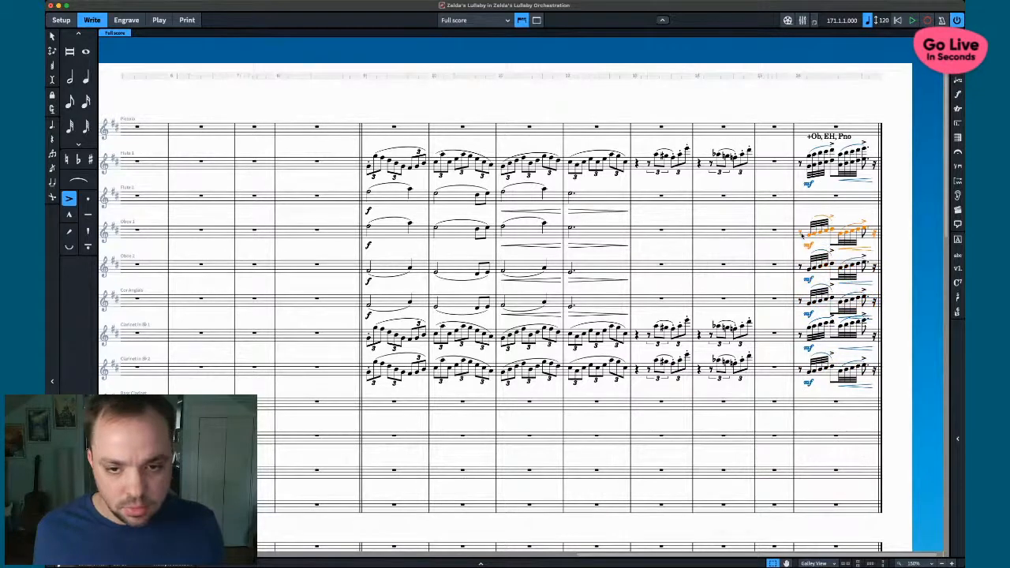
{"action": "key", "text": "ctrl+alt+Up"}
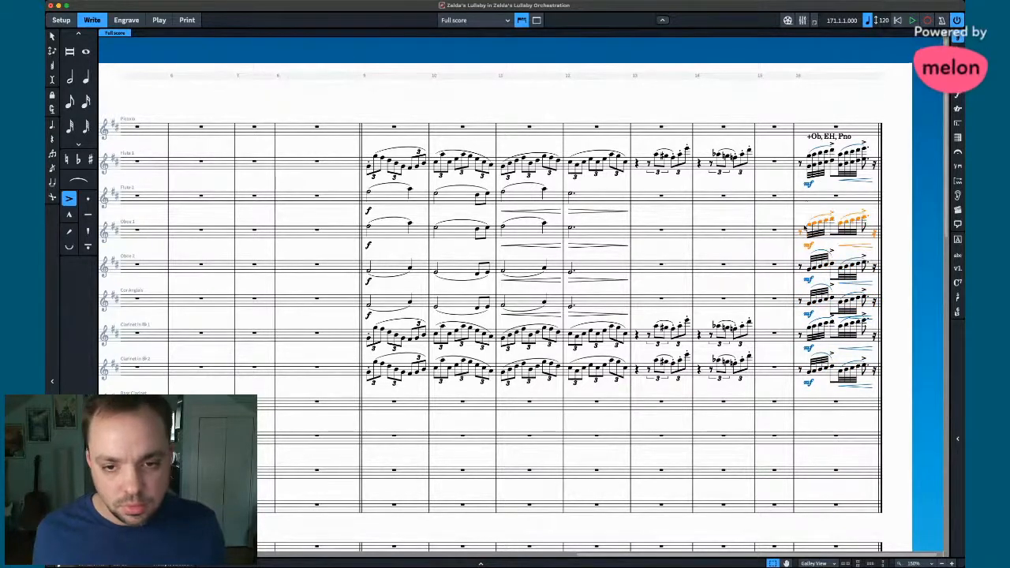
- Copy the bar-16 run into Flute 2 and Flute 1
{"action": "left_click", "coordinate": [799, 200]}
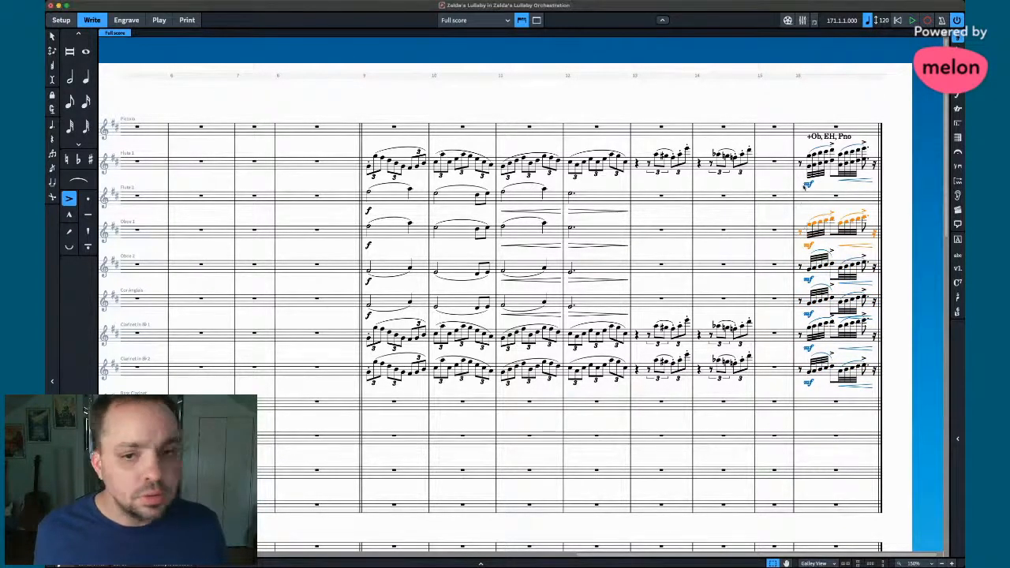
{"action": "left_click", "coordinate": [800, 169], "text": "alt"}
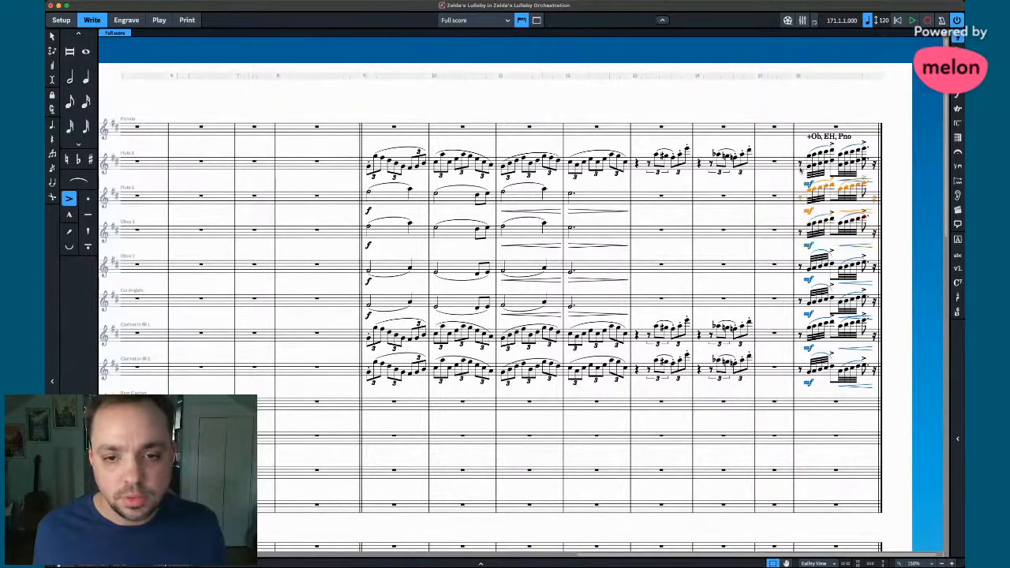
{"action": "left_click", "coordinate": [799, 163], "text": "alt"}
- Copy the Contrabass pizzicato line through the A7 bar into the Double Bass staff
{"action": "scroll", "coordinate": [758, 355], "scroll_direction": "down", "scroll_amount": 10}
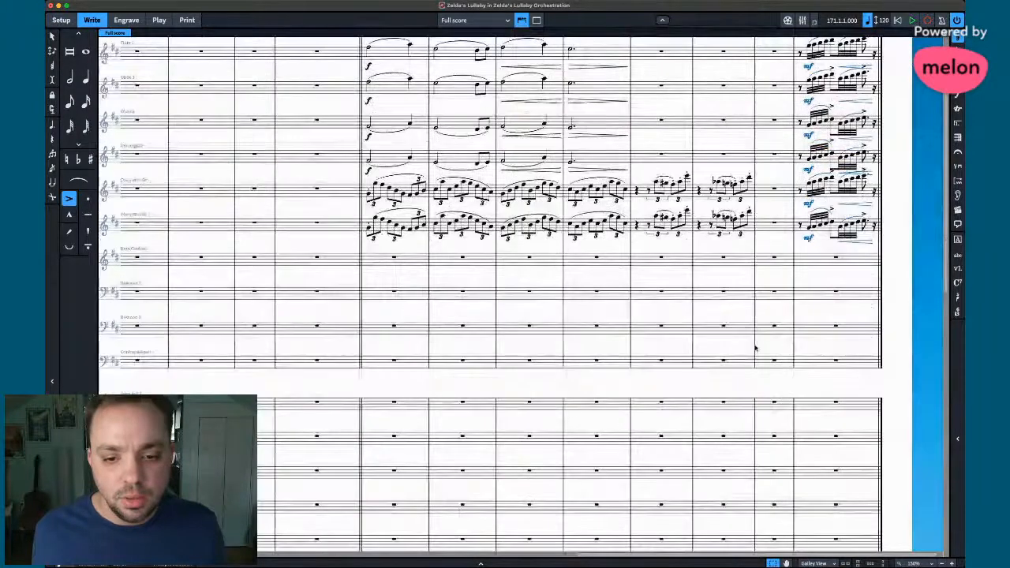
{"action": "scroll", "coordinate": [598, 369], "scroll_direction": "left", "scroll_amount": 6}
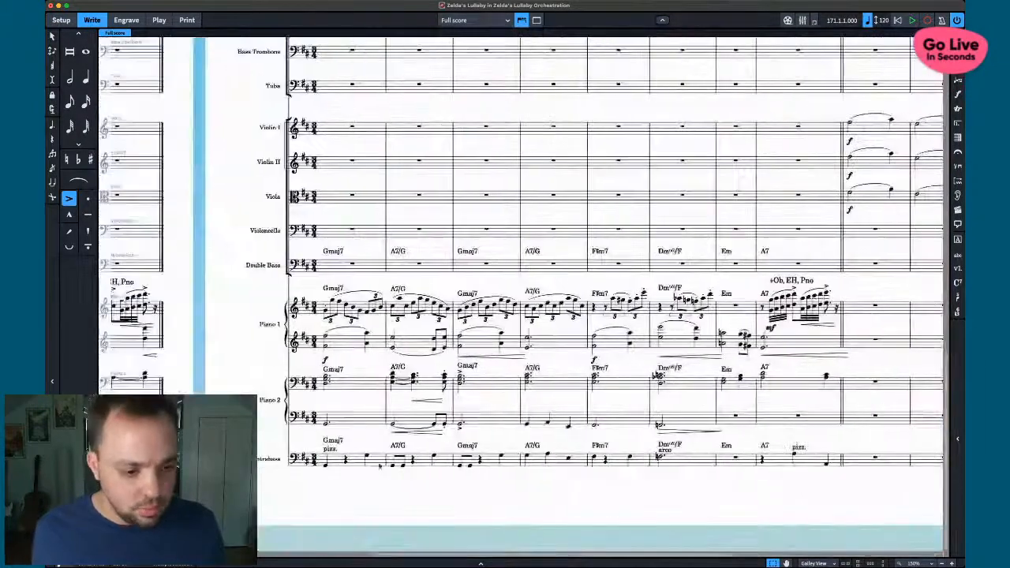
{"action": "left_click", "coordinate": [349, 469]}
{"action": "left_click", "coordinate": [804, 461], "text": "shift"}
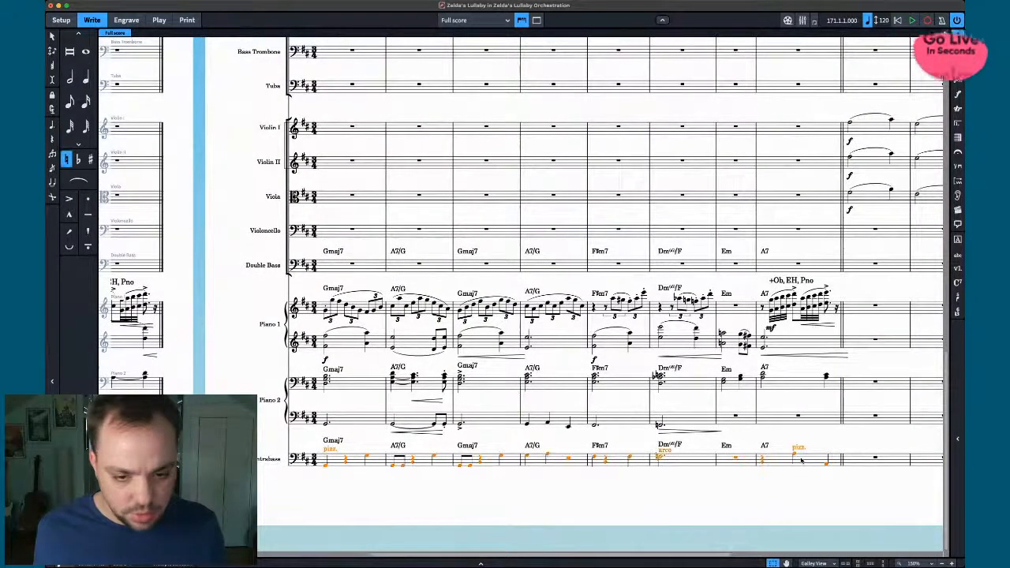
{"action": "scroll", "coordinate": [708, 286], "scroll_direction": "right", "scroll_amount": 4}
{"action": "left_click", "coordinate": [608, 265], "text": "alt"}
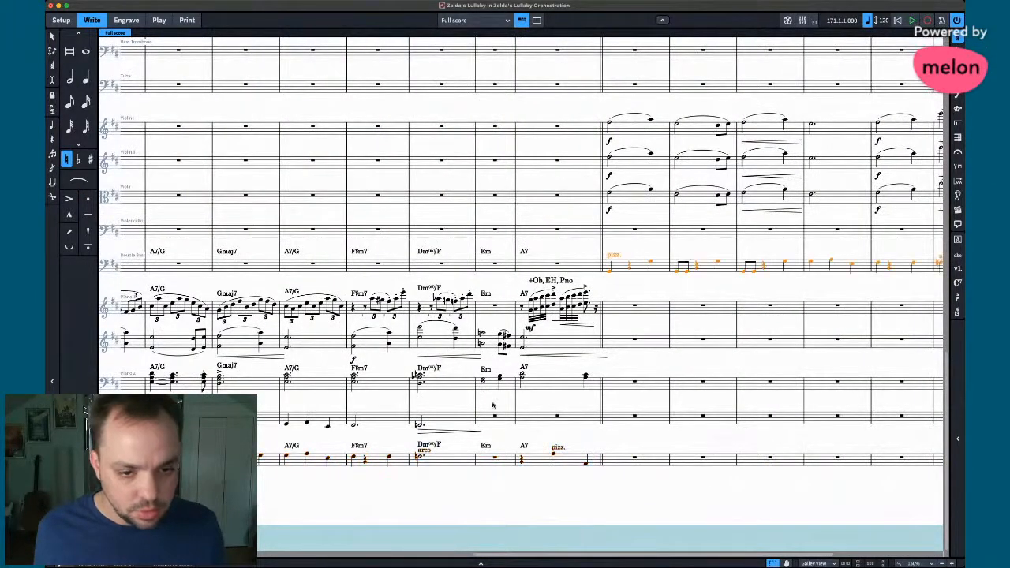
{"action": "key", "text": "Escape"}
- Copy Piano 2's left-hand bass line through the A7 bar into the Tuba staff
{"action": "scroll", "coordinate": [535, 422], "scroll_direction": "up", "scroll_amount": 5}
{"action": "scroll", "coordinate": [534, 423], "scroll_direction": "down", "scroll_amount": 4}
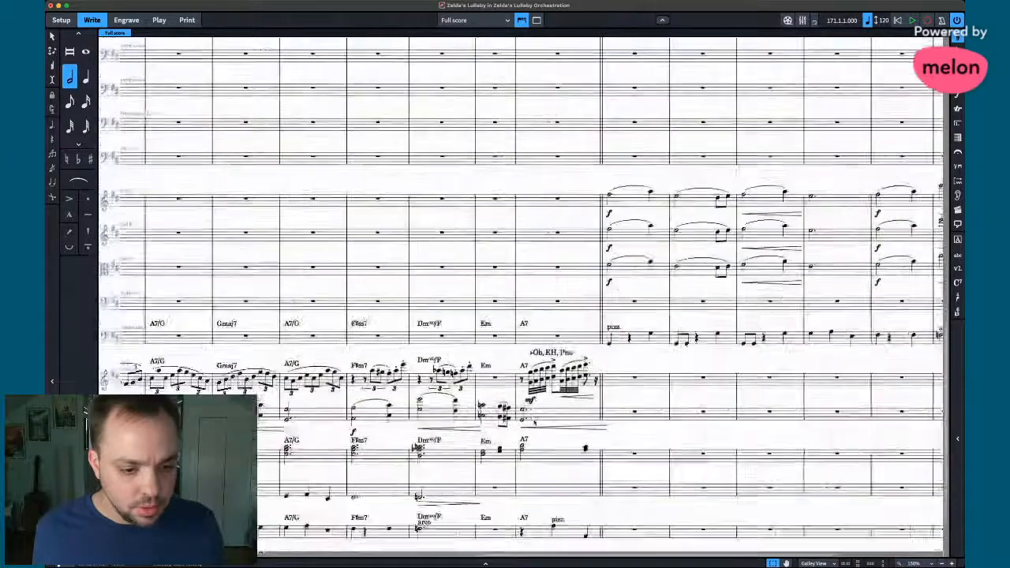
{"action": "scroll", "coordinate": [447, 485], "scroll_direction": "left", "scroll_amount": 7}
{"action": "left_click", "coordinate": [520, 495]}
{"action": "key", "text": "super+shift+a"}
{"action": "scroll", "coordinate": [524, 494], "scroll_direction": "right", "scroll_amount": 5}
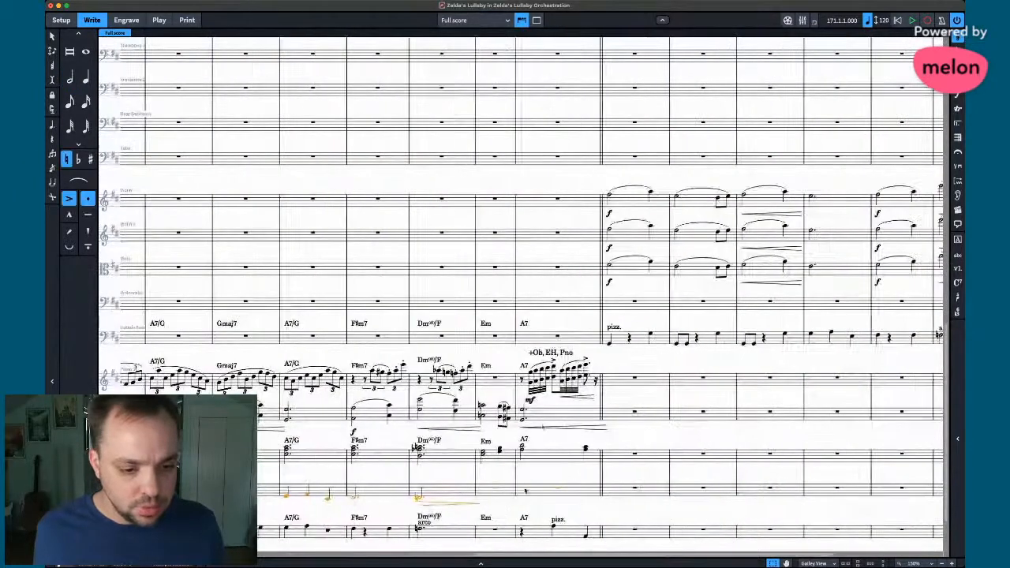
{"action": "left_click", "coordinate": [611, 159], "text": "alt"}
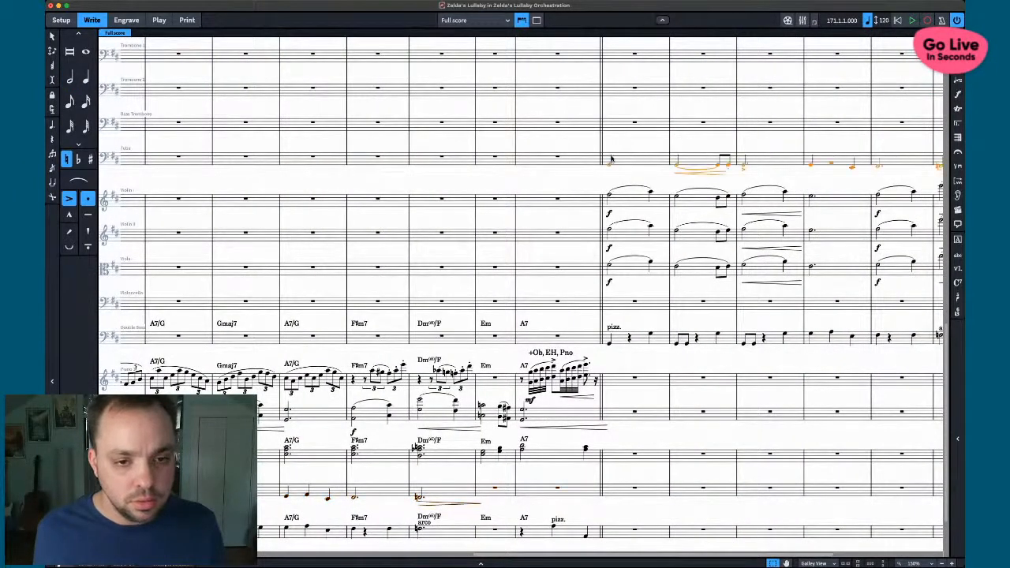
{"action": "key", "text": "super+Tab"}
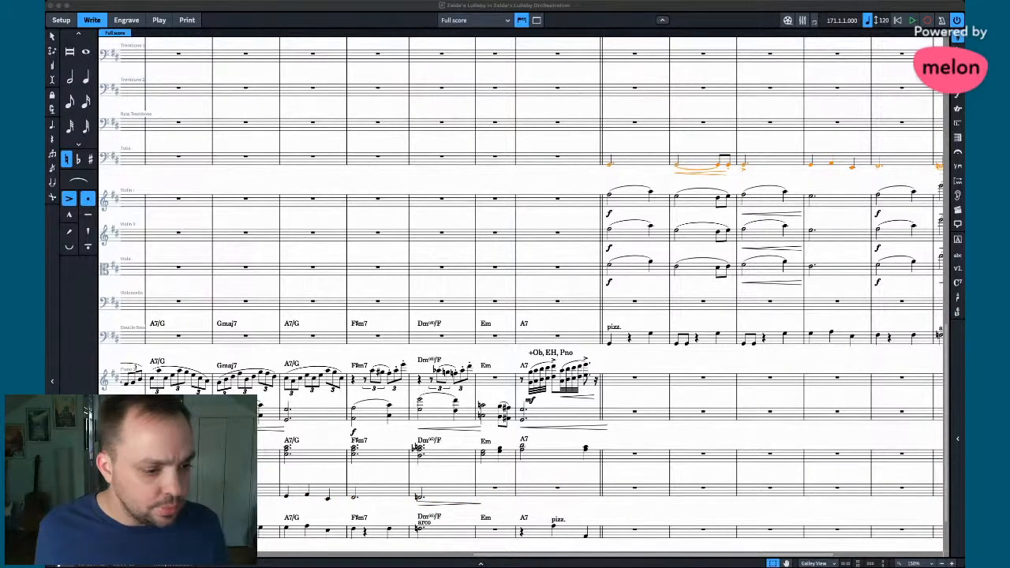
{"action": "left_click", "coordinate": [656, 187]}
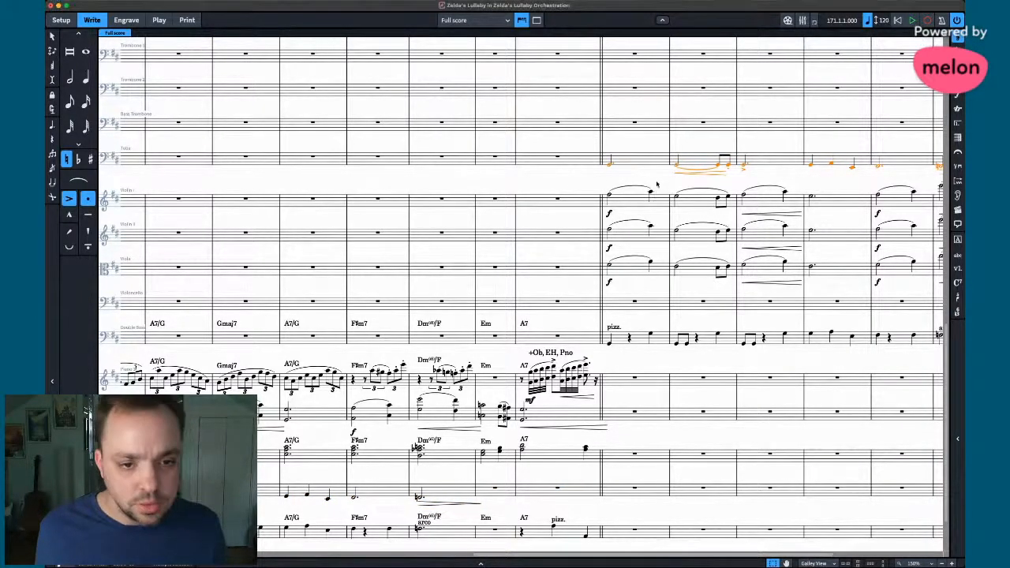
- Select the Viola passage from its first slur to its final hairpin
{"action": "left_click", "coordinate": [632, 256]}
{"action": "scroll", "coordinate": [665, 279], "scroll_direction": "right", "scroll_amount": 5}
{"action": "left_click", "coordinate": [796, 281], "text": "shift"}
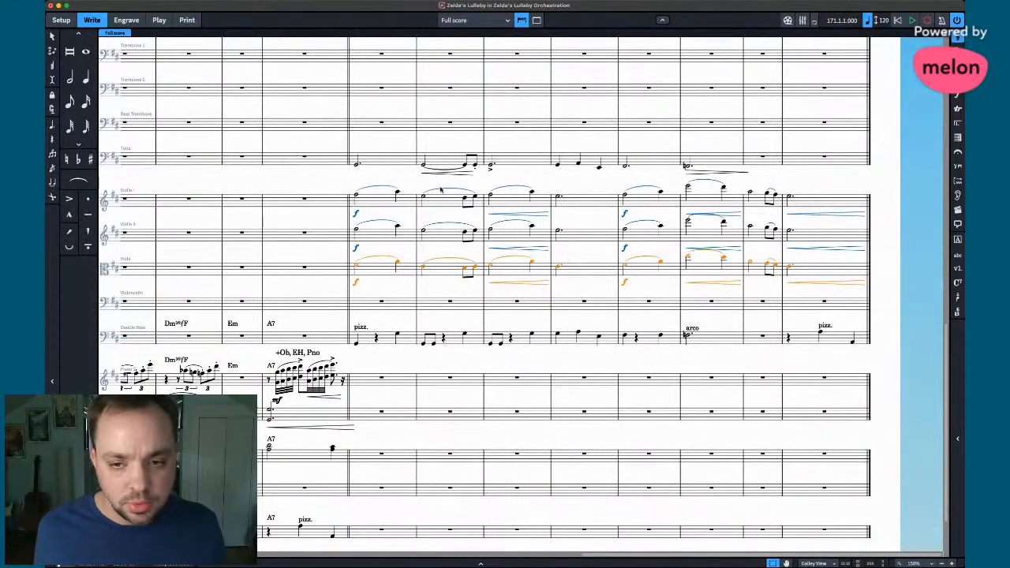
- Copy the Viola line into Horn in F 1 and drop it an octave
{"action": "scroll", "coordinate": [440, 189], "scroll_direction": "up", "scroll_amount": 10}
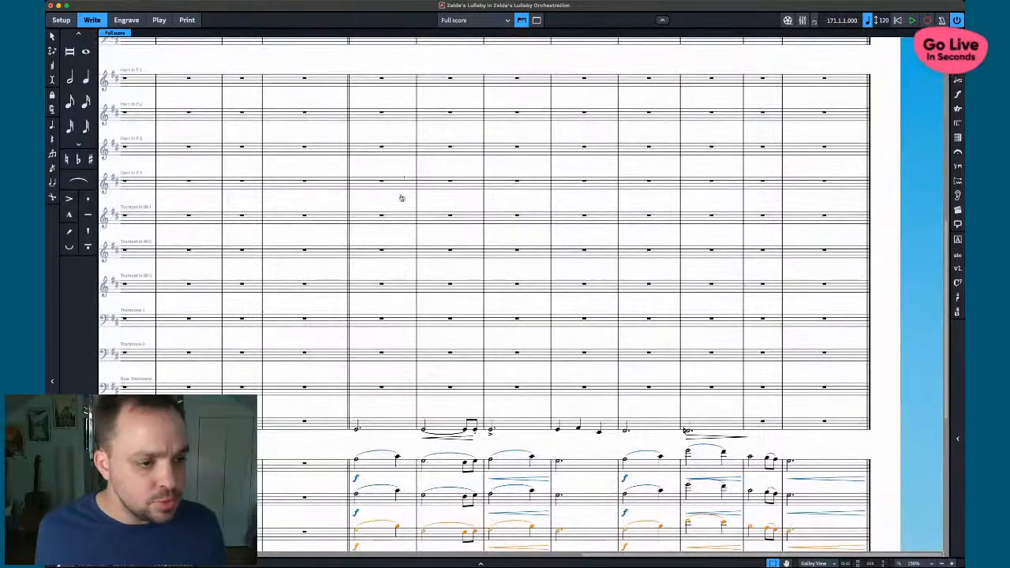
{"action": "left_click", "coordinate": [354, 81], "text": "alt"}
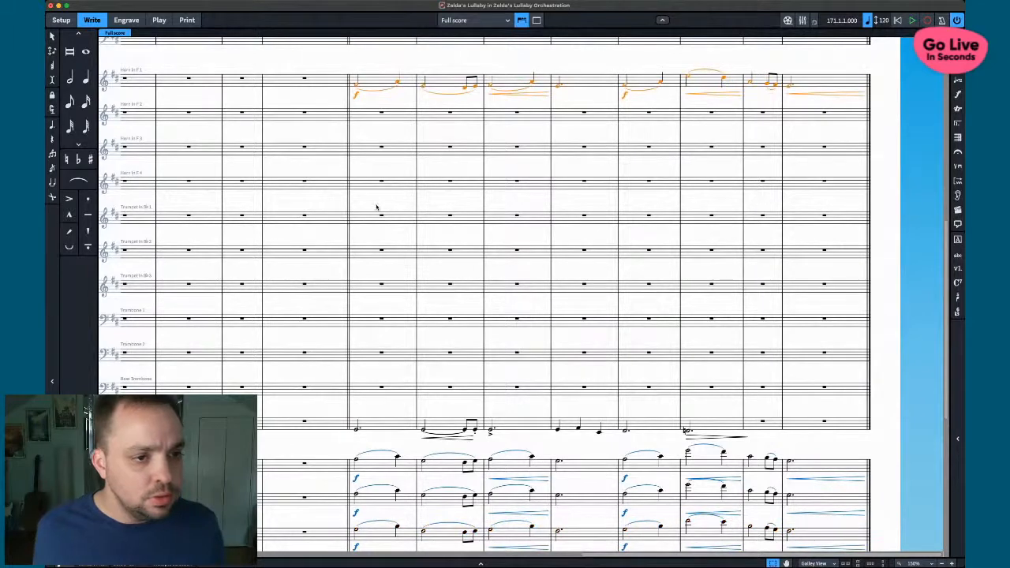
{"action": "key", "text": "super+Tab"}
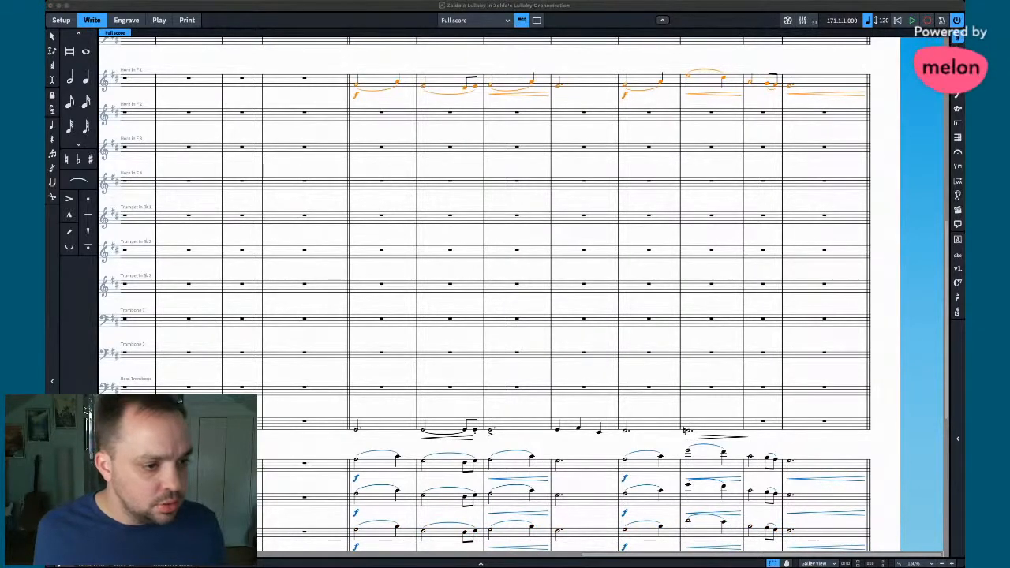
{"action": "left_click", "coordinate": [638, 9]}
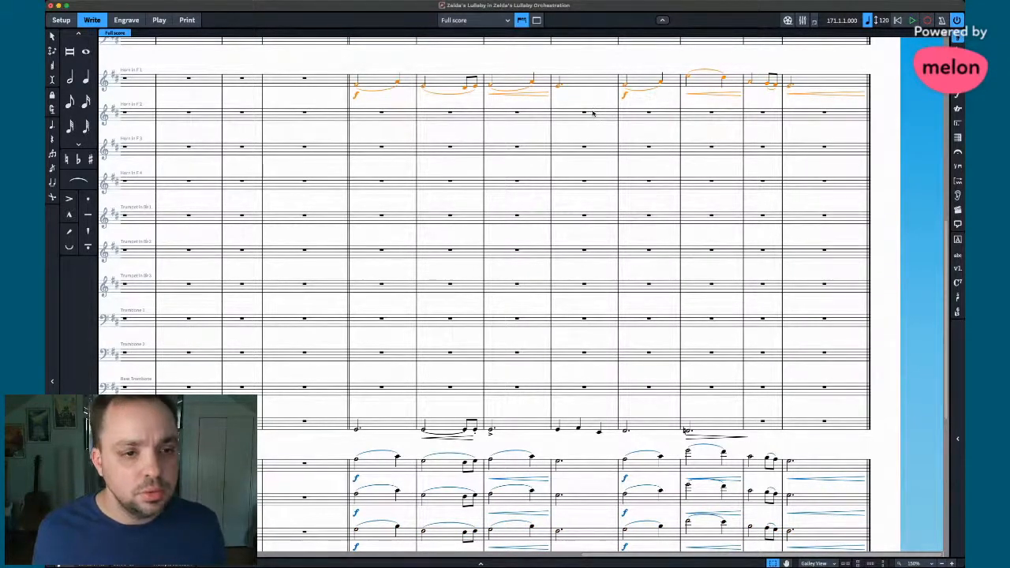
{"action": "key", "text": "super+alt+Down"}
- Copy the horn line into Horn in F 2 and Horn in F 3
{"action": "key", "text": "super+Tab"}
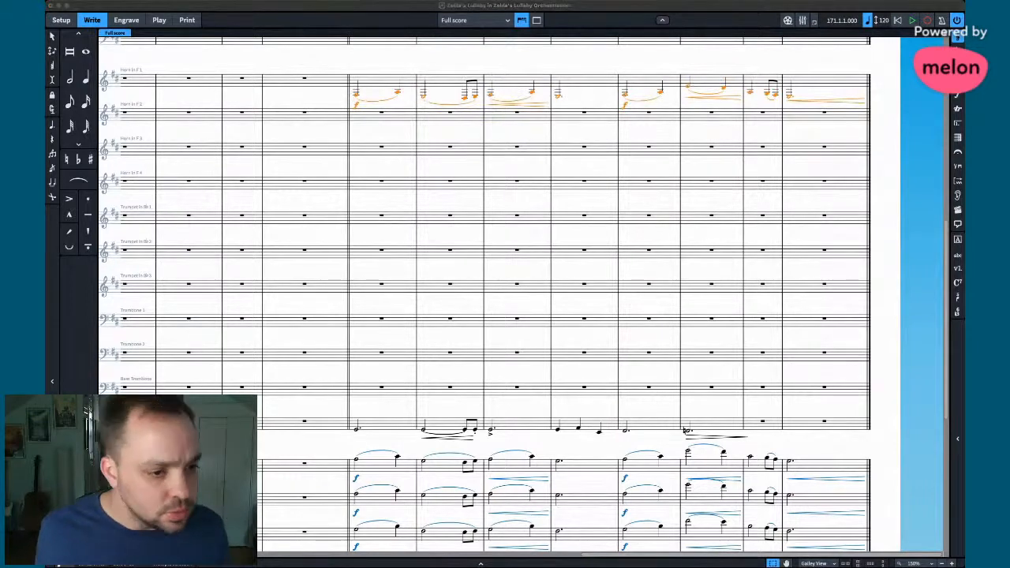
{"action": "left_click", "coordinate": [431, 114]}
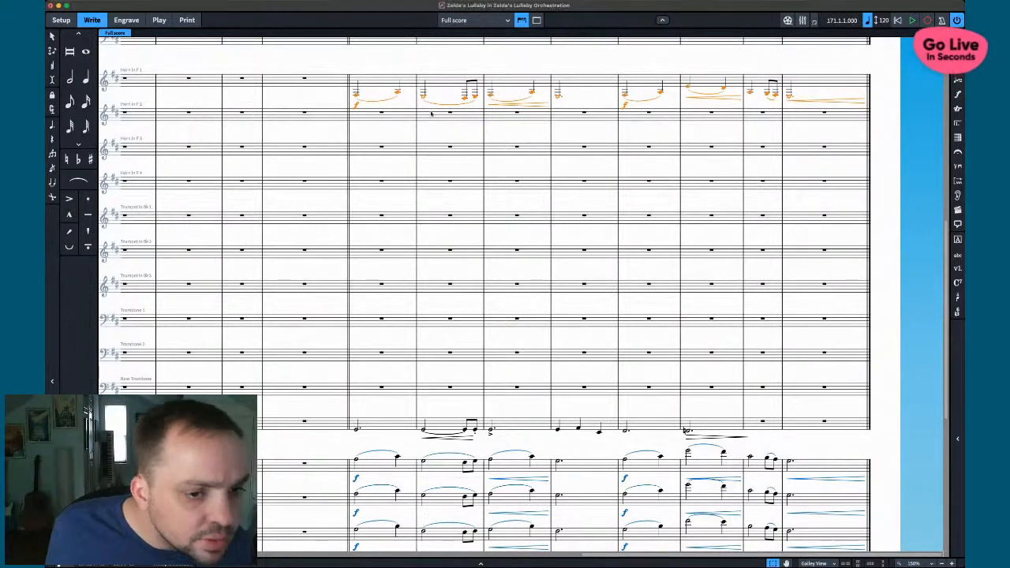
{"action": "left_click", "coordinate": [355, 142], "text": "alt"}
{"action": "left_click", "coordinate": [356, 151], "text": "alt"}
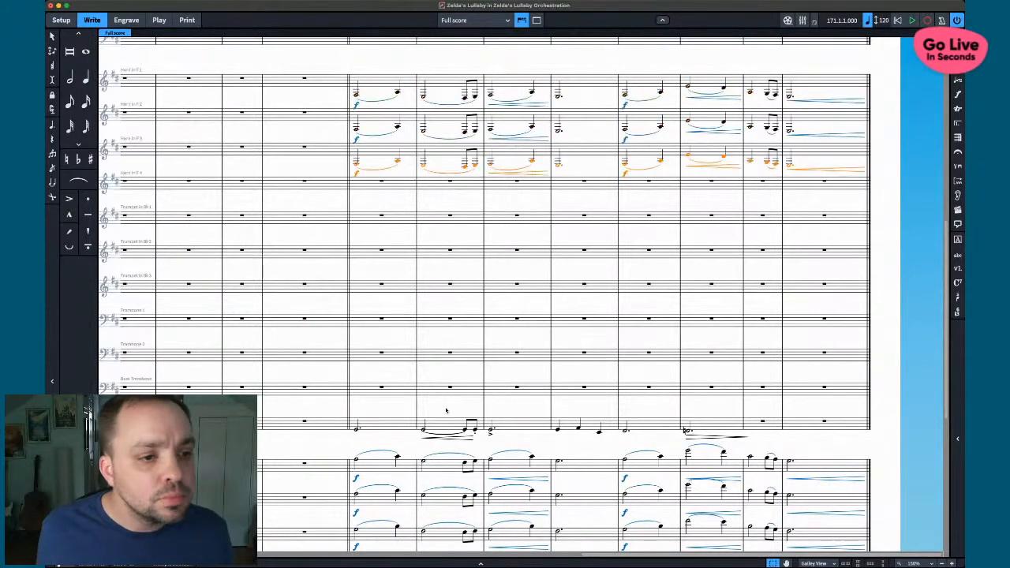
{"action": "scroll", "coordinate": [431, 408], "scroll_direction": "down", "scroll_amount": 5}
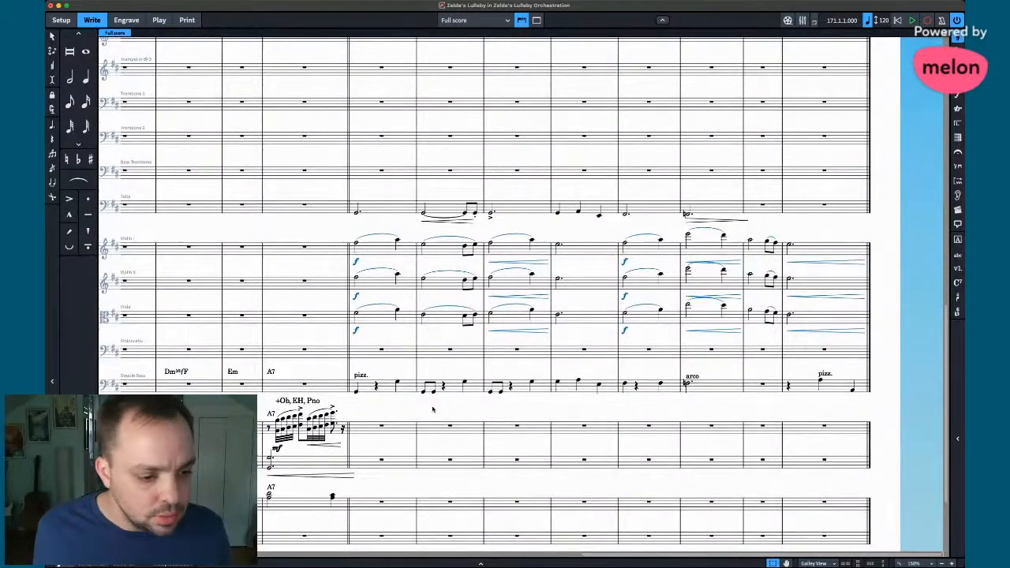
- Select the Viola's second-phrase bars and bring the horn and trumpet staves into view
{"action": "scroll", "coordinate": [431, 409], "scroll_direction": "down", "scroll_amount": 3}
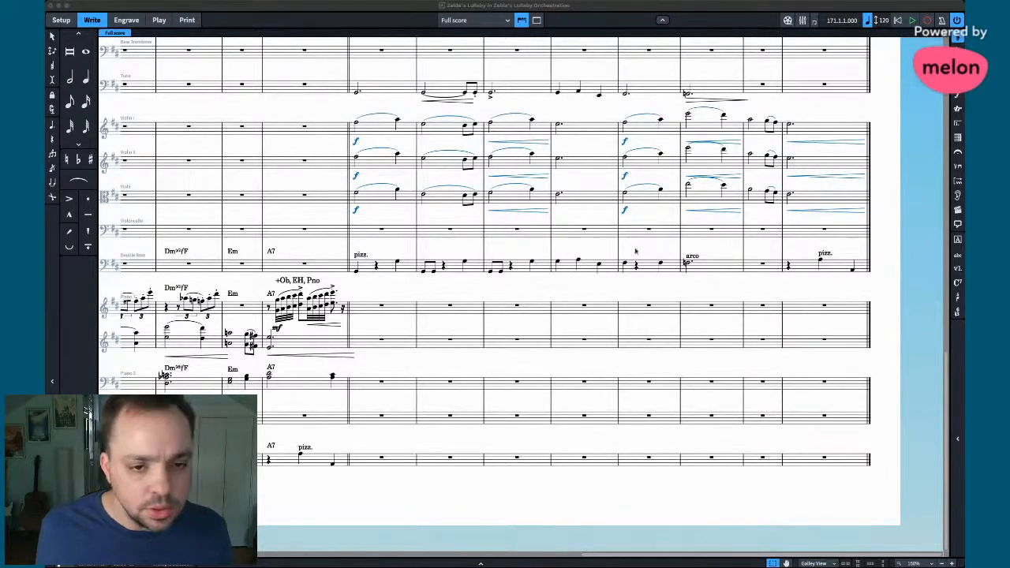
{"action": "scroll", "coordinate": [650, 237], "scroll_direction": "up", "scroll_amount": 10}
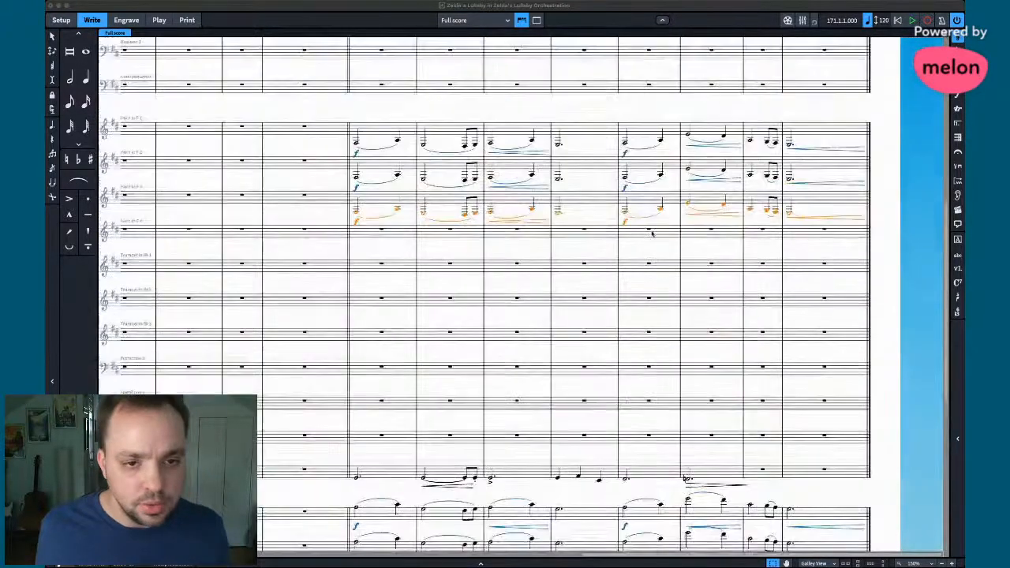
{"action": "scroll", "coordinate": [652, 233], "scroll_direction": "down", "scroll_amount": 10}
{"action": "scroll", "coordinate": [564, 385], "scroll_direction": "up", "scroll_amount": 3}
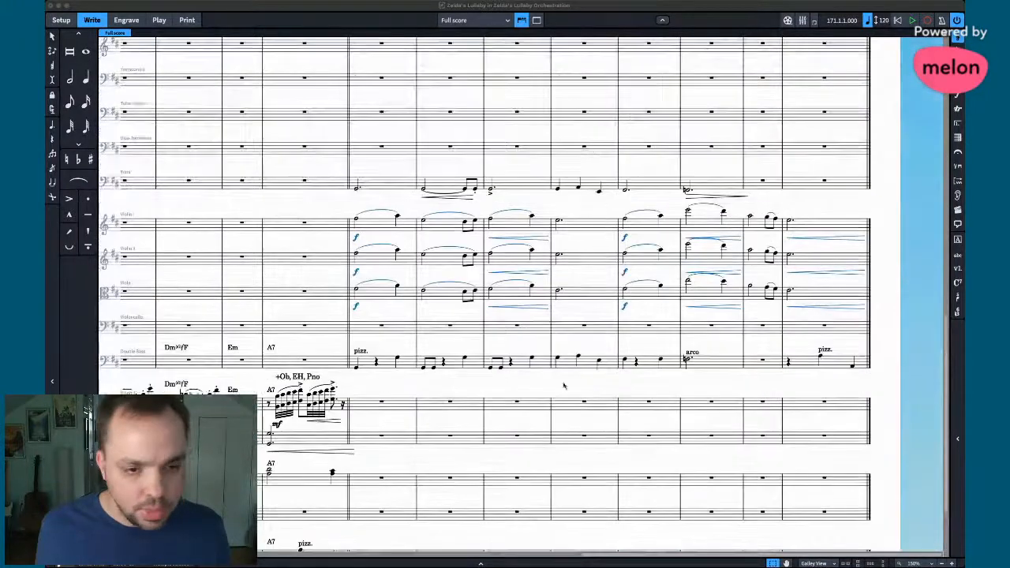
{"action": "left_click", "coordinate": [558, 291]}
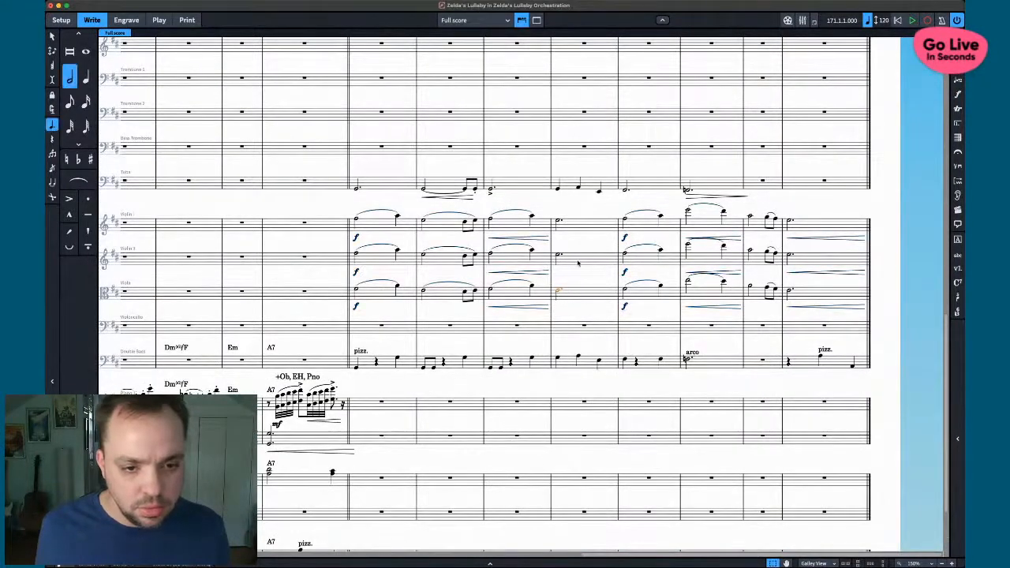
{"action": "left_click", "coordinate": [630, 263]}
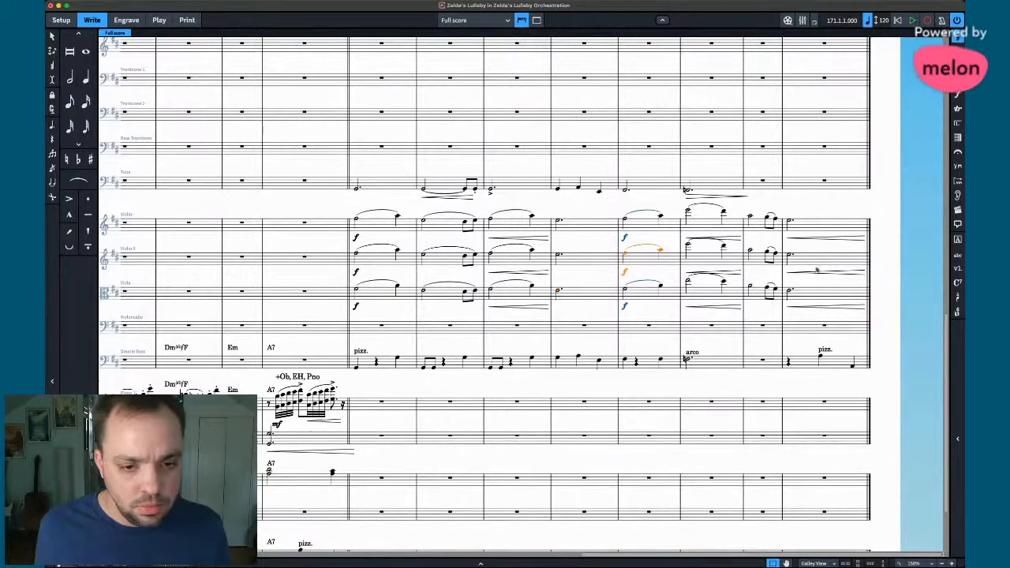
{"action": "left_click", "coordinate": [815, 289]}
{"action": "left_click", "coordinate": [639, 296], "text": "shift"}
{"action": "scroll", "coordinate": [638, 295], "scroll_direction": "up", "scroll_amount": 5}
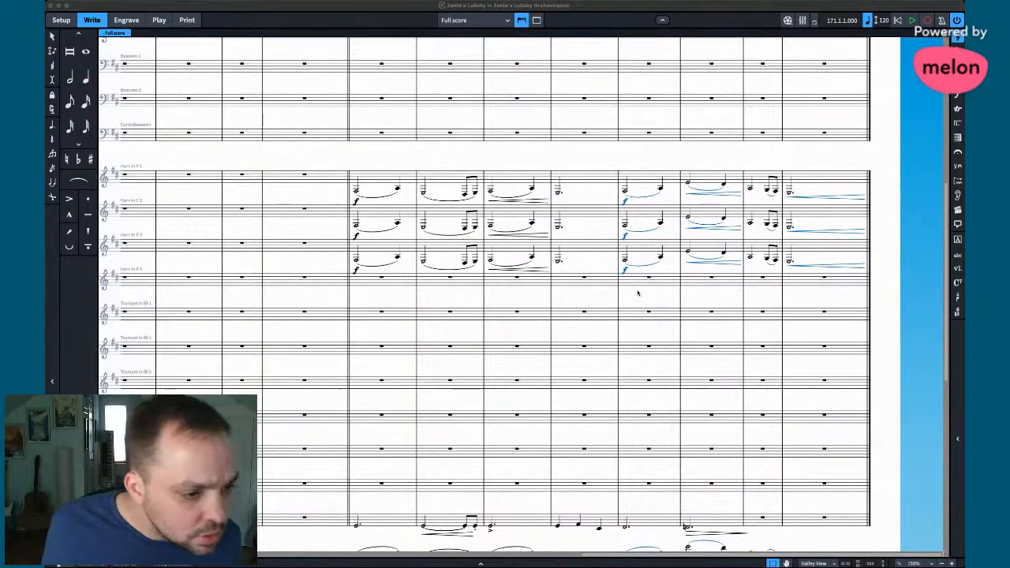
- Paste the Viola phrase into Trumpet 1 at bar 9 and mark its opening mp
{"action": "left_click", "coordinate": [638, 294]}
{"action": "left_click", "coordinate": [625, 316], "text": "alt"}
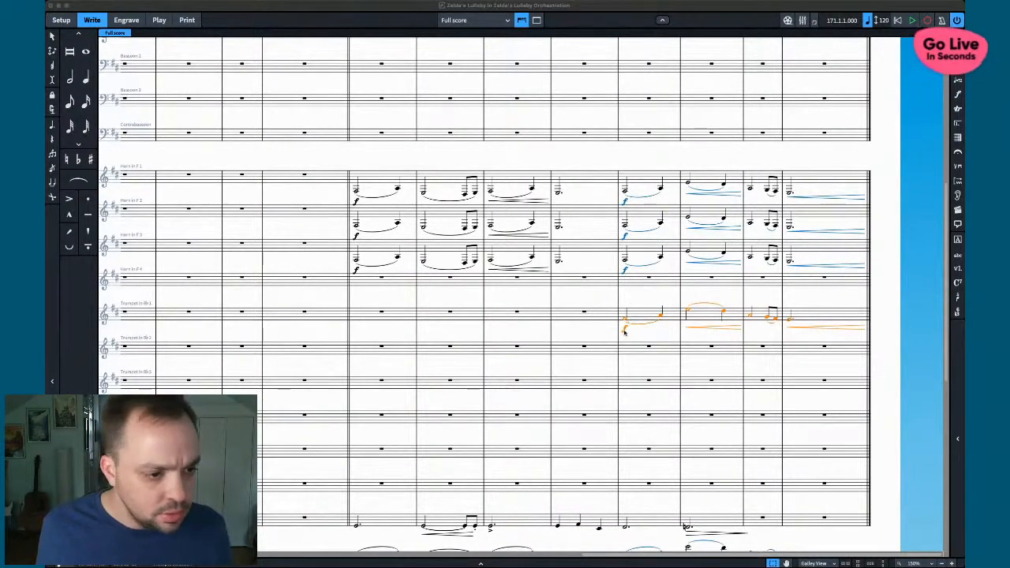
{"action": "left_click", "coordinate": [626, 324]}
{"action": "key", "text": "shift+d"}
{"action": "type", "text": "mp"}
{"action": "key", "text": "Return"}
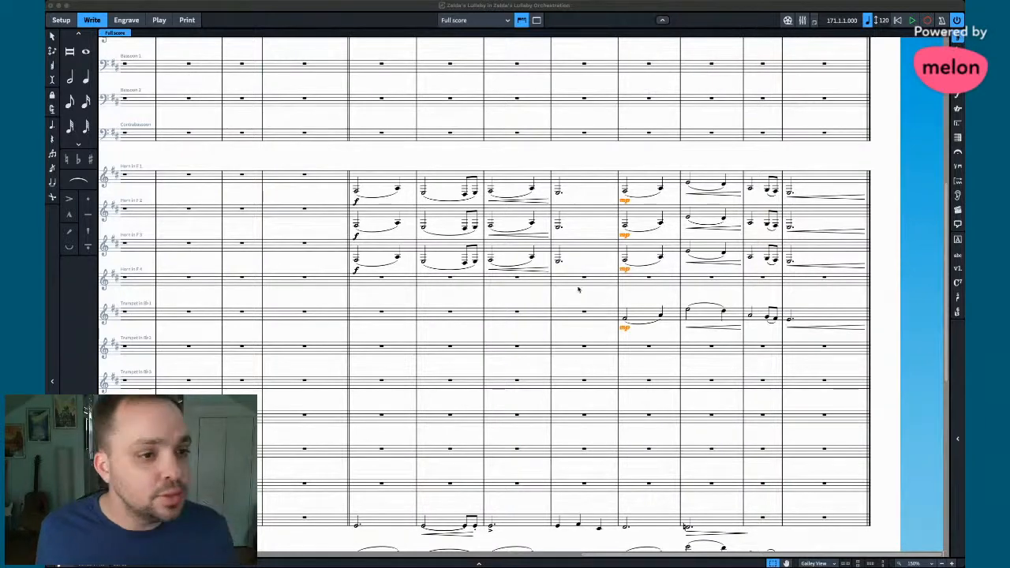
- Mark Flute 1's first note in bar 9 mp
{"action": "scroll", "coordinate": [578, 290], "scroll_direction": "left", "scroll_amount": 4}
{"action": "scroll", "coordinate": [578, 290], "scroll_direction": "up", "scroll_amount": 5}
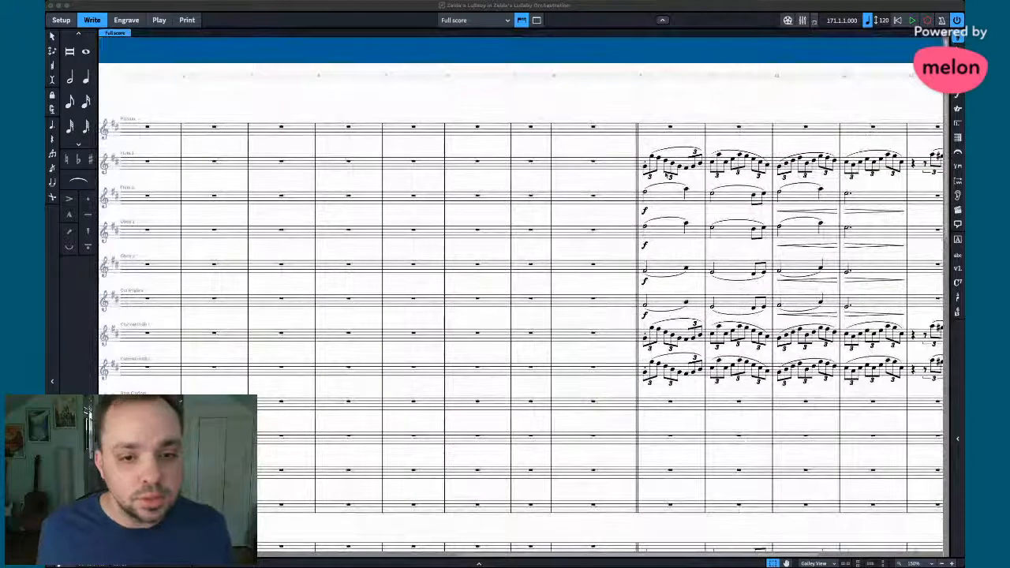
{"action": "left_click", "coordinate": [645, 168]}
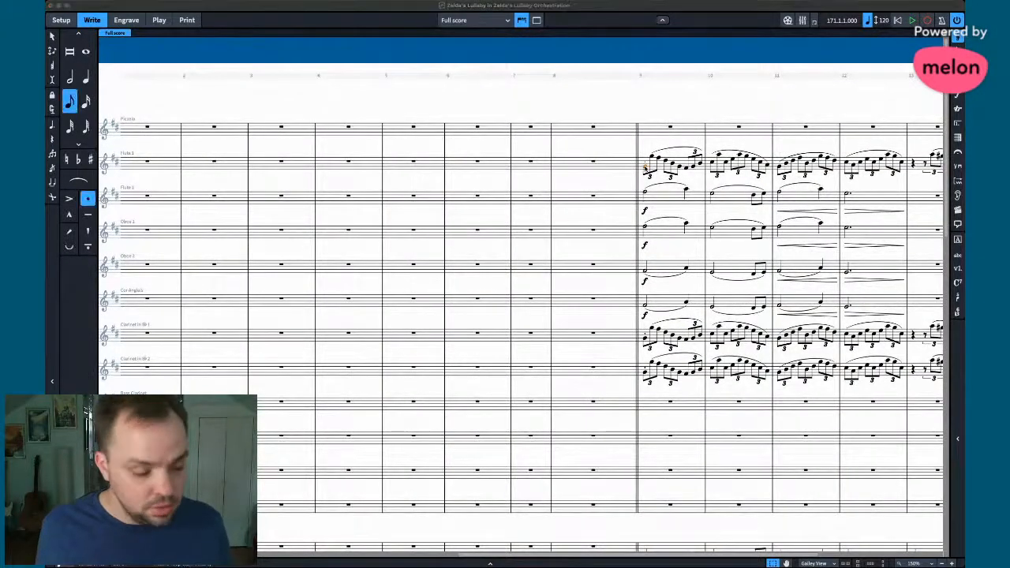
{"action": "key", "text": "shift+d"}
{"action": "type", "text": "mp"}
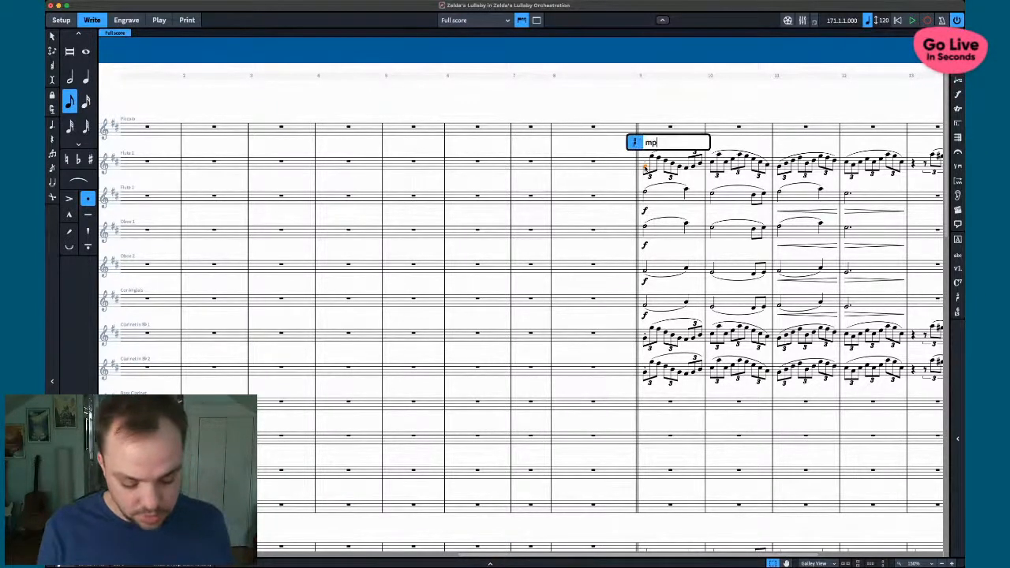
{"action": "key", "text": "Return"}
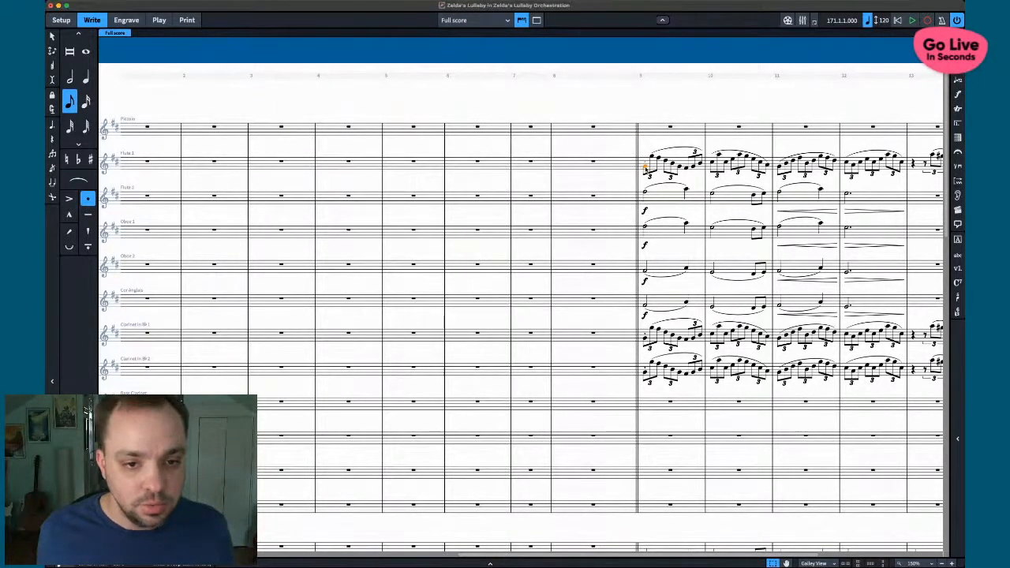
{"action": "key", "text": "shift+d"}
{"action": "type", "text": ",mp"}
{"action": "key", "text": "BackSpace"}
{"action": "key", "text": "BackSpace"}
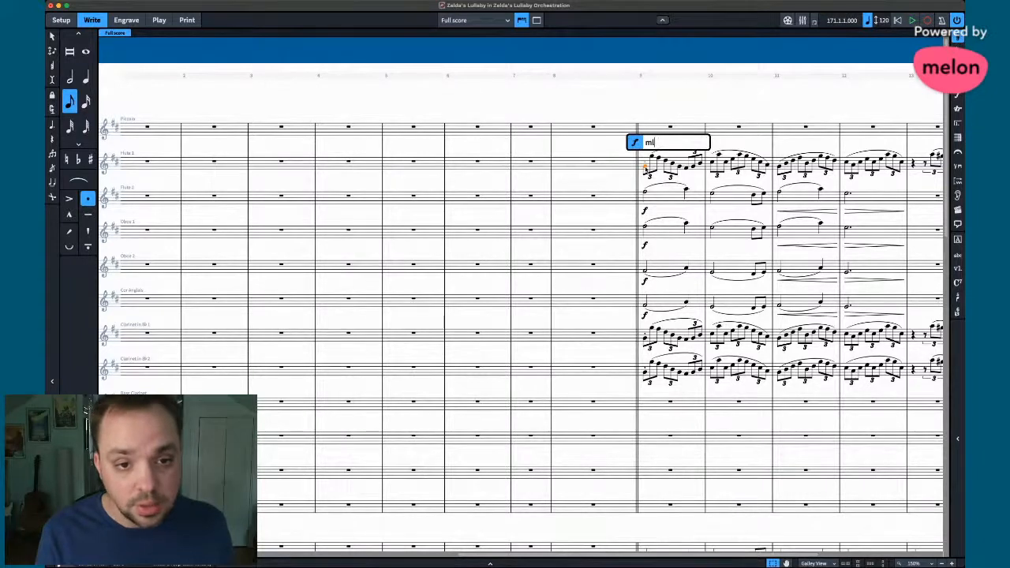
{"action": "key", "text": "Return"}
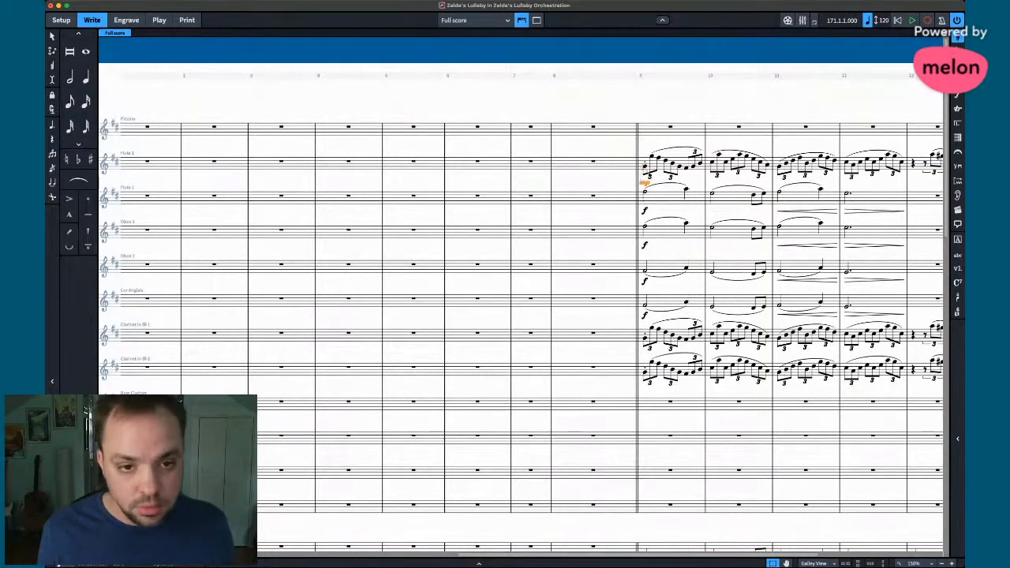
- Add mp to the first clarinet notes in bar 9
{"action": "left_click", "coordinate": [645, 339]}
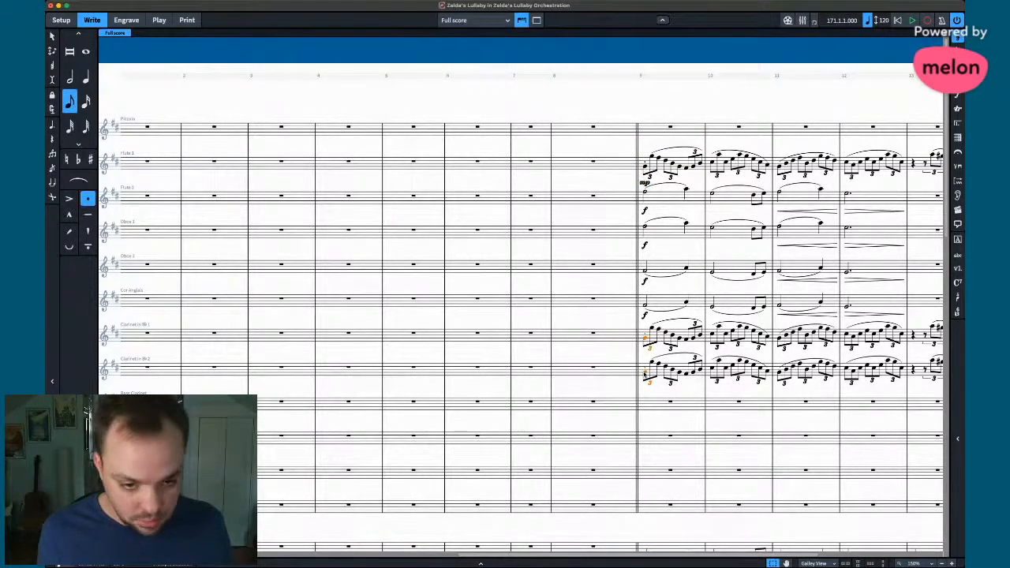
{"action": "key", "text": "shift+d"}
{"action": "key", "text": "Return"}
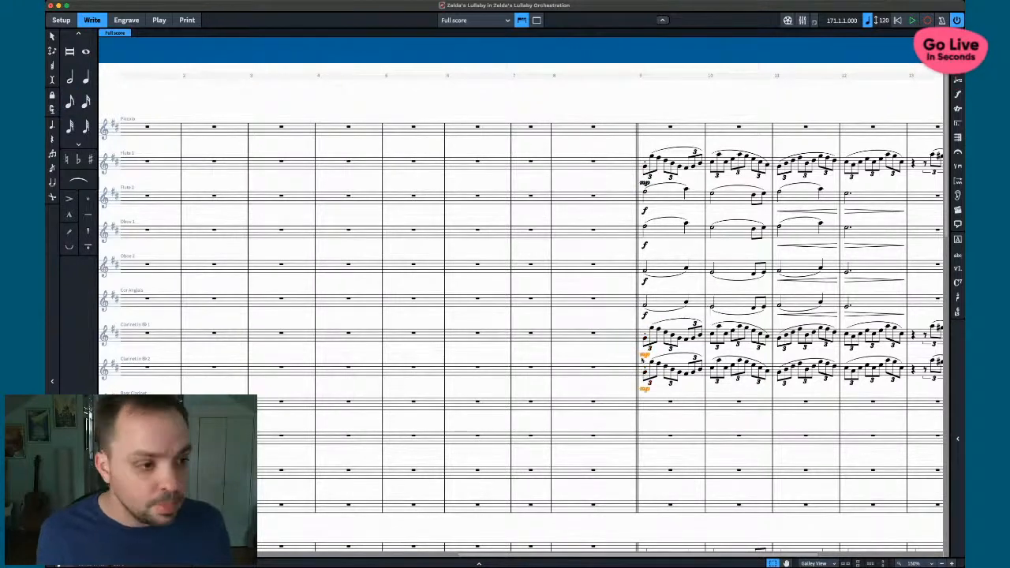
- Select the bar-9 notes from Flute 2 to Cor Anglais and work with their dynamic entry
{"action": "key", "text": "super+Tab"}
{"action": "left_click", "coordinate": [661, 196]}
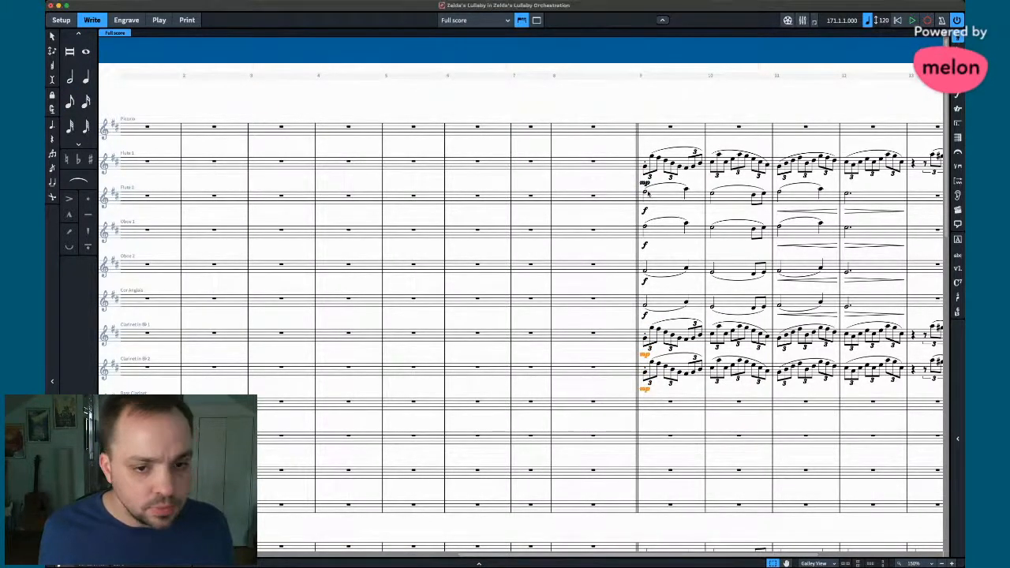
{"action": "left_click", "coordinate": [647, 192]}
{"action": "left_click", "coordinate": [645, 308], "text": "shift"}
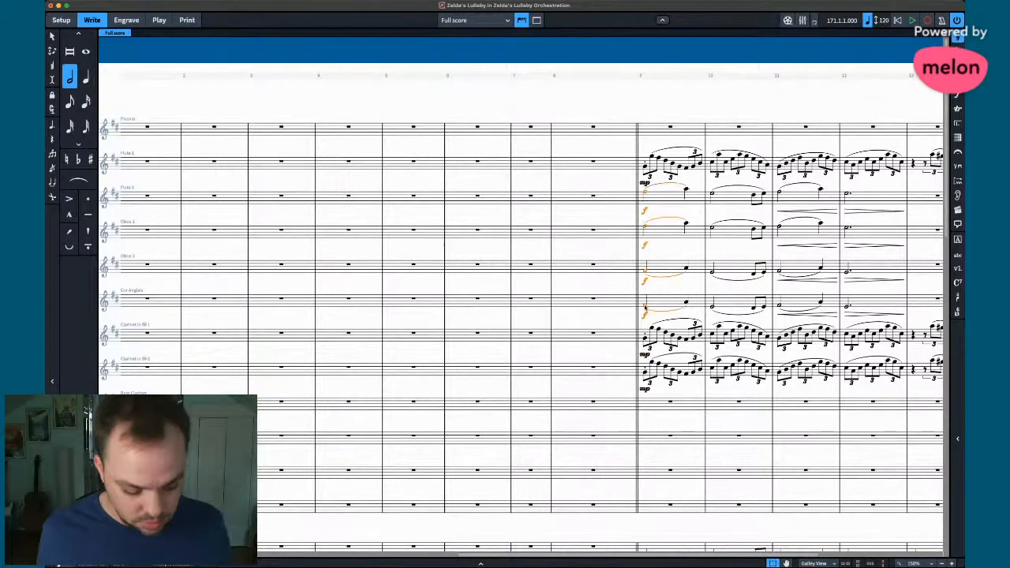
{"action": "key", "text": "shift+d"}
{"action": "key", "text": "Return"}
{"action": "key", "text": "super+Tab"}
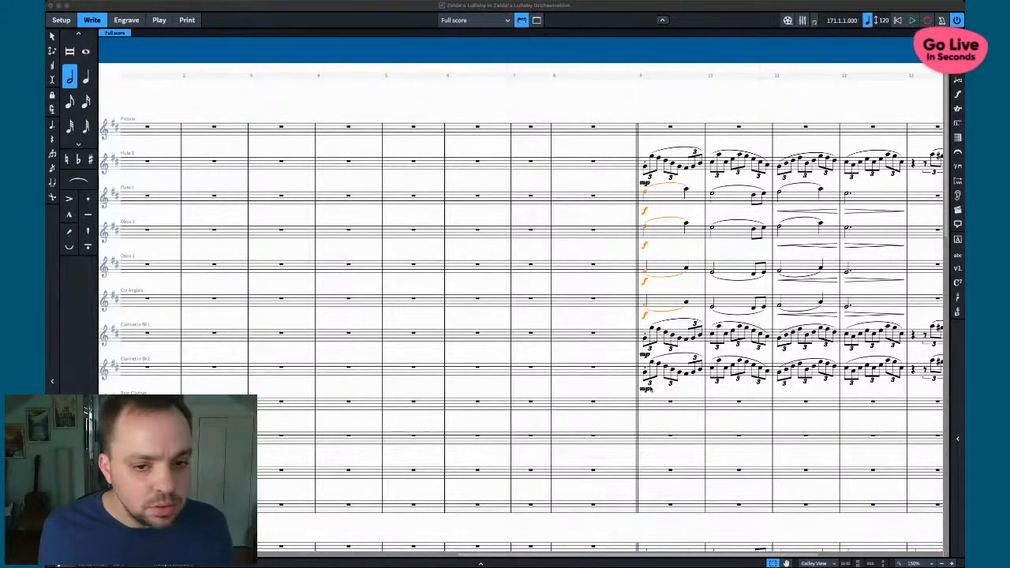
{"action": "scroll", "coordinate": [651, 389], "scroll_direction": "right", "scroll_amount": 4}
{"action": "scroll", "coordinate": [651, 388], "scroll_direction": "left", "scroll_amount": 1}
{"action": "scroll", "coordinate": [652, 388], "scroll_direction": "down", "scroll_amount": 4}
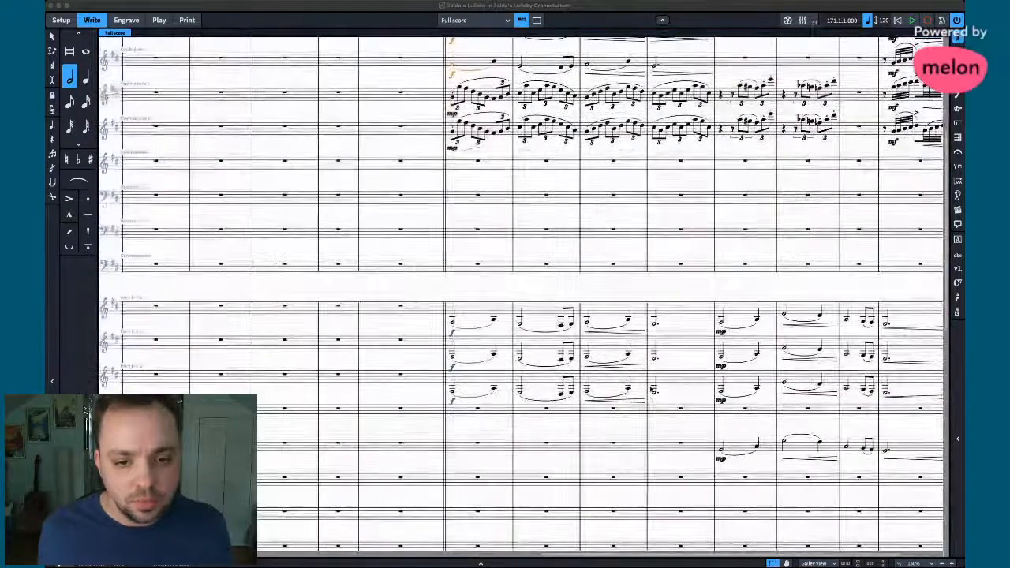
{"action": "scroll", "coordinate": [651, 389], "scroll_direction": "down", "scroll_amount": 2}
{"action": "left_click", "coordinate": [670, 320]}
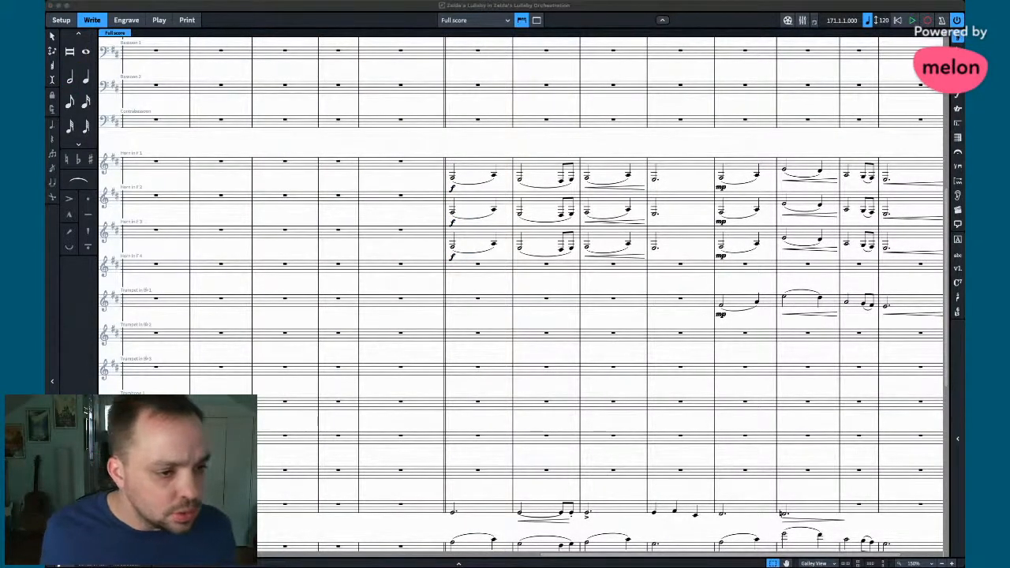
- Delete Horns 1–3's notes in the two bars where the trumpet enters
{"action": "left_click", "coordinate": [742, 180]}
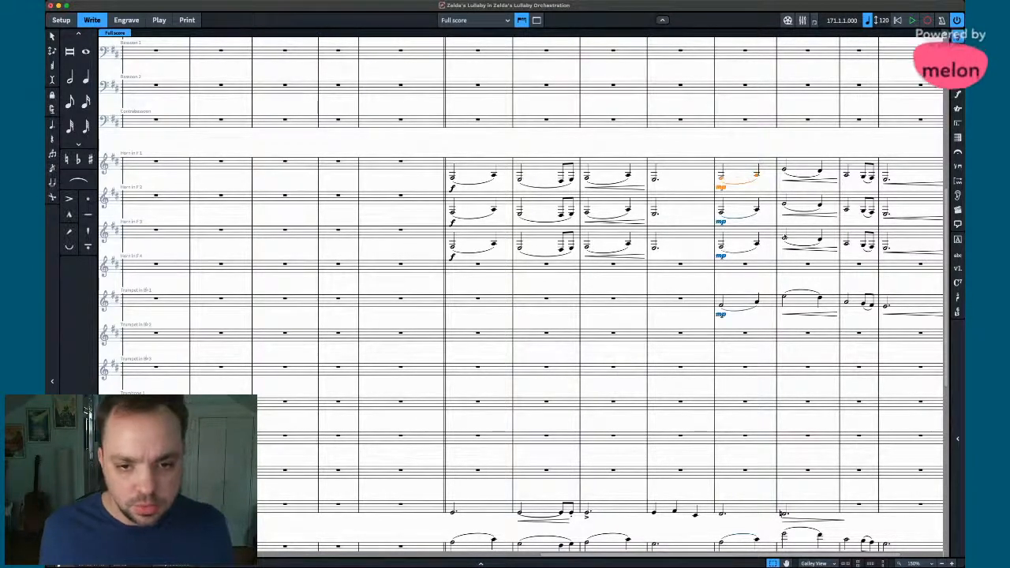
{"action": "left_click", "coordinate": [803, 238], "text": "shift"}
{"action": "key", "text": "Delete"}
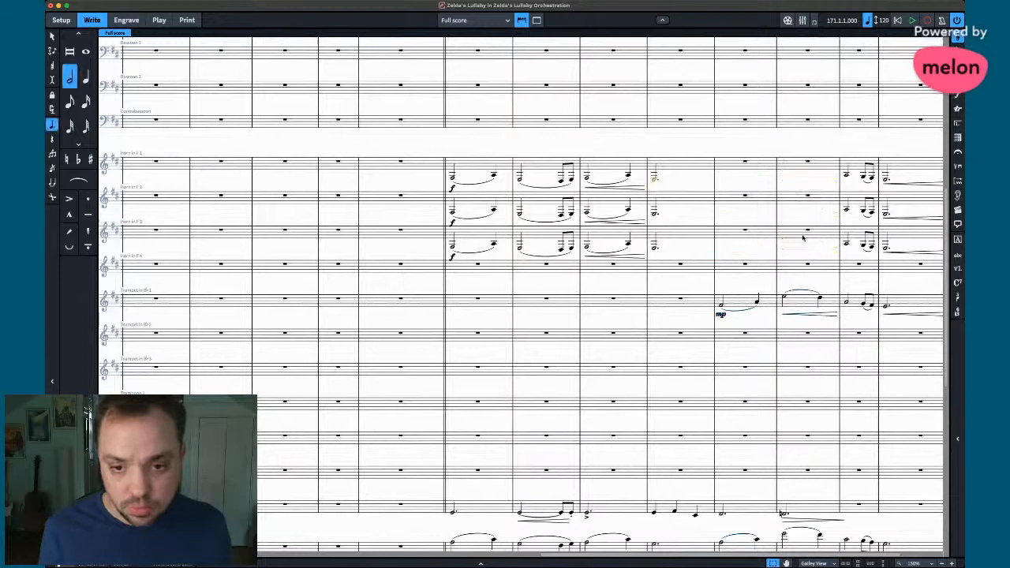
- Copy Horn 3's final two bars into Horn 4 and raise Horn 3 an octave
{"action": "left_click", "coordinate": [859, 171]}
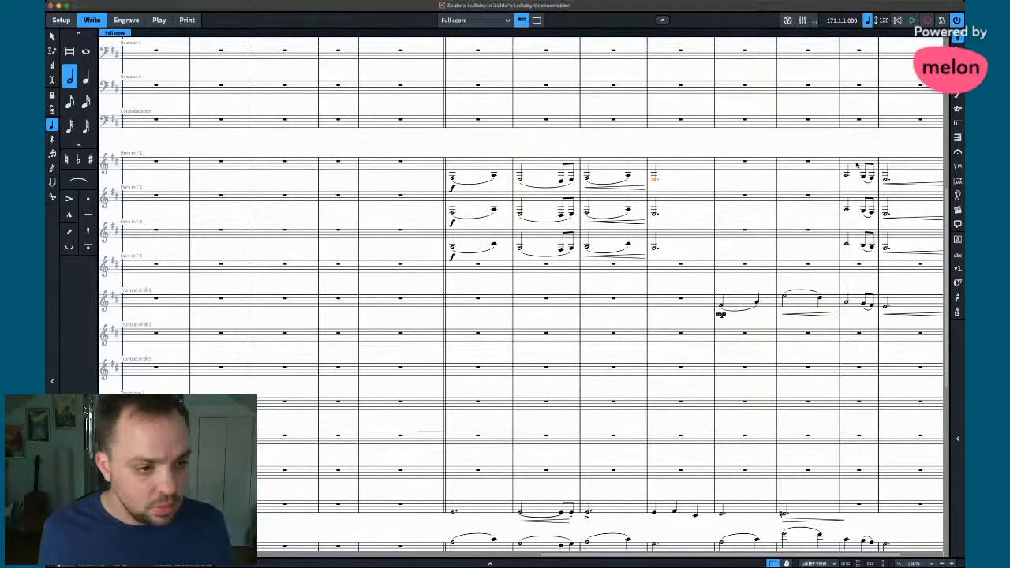
{"action": "left_click", "coordinate": [897, 236]}
{"action": "left_click", "coordinate": [856, 236], "text": "shift"}
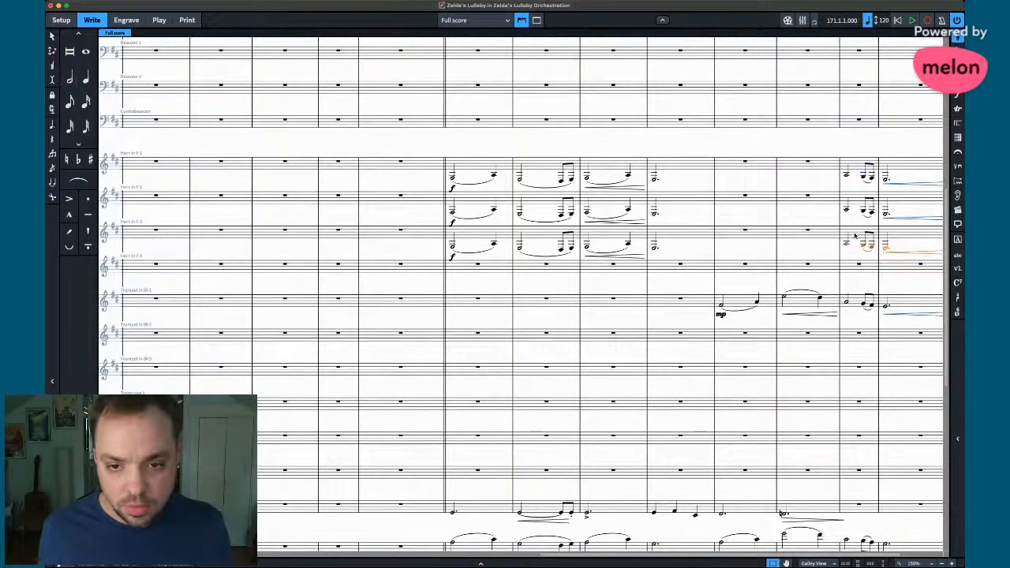
{"action": "left_click", "coordinate": [850, 270], "text": "alt"}
{"action": "left_click", "coordinate": [855, 240]}
{"action": "left_click", "coordinate": [901, 237], "text": "shift"}
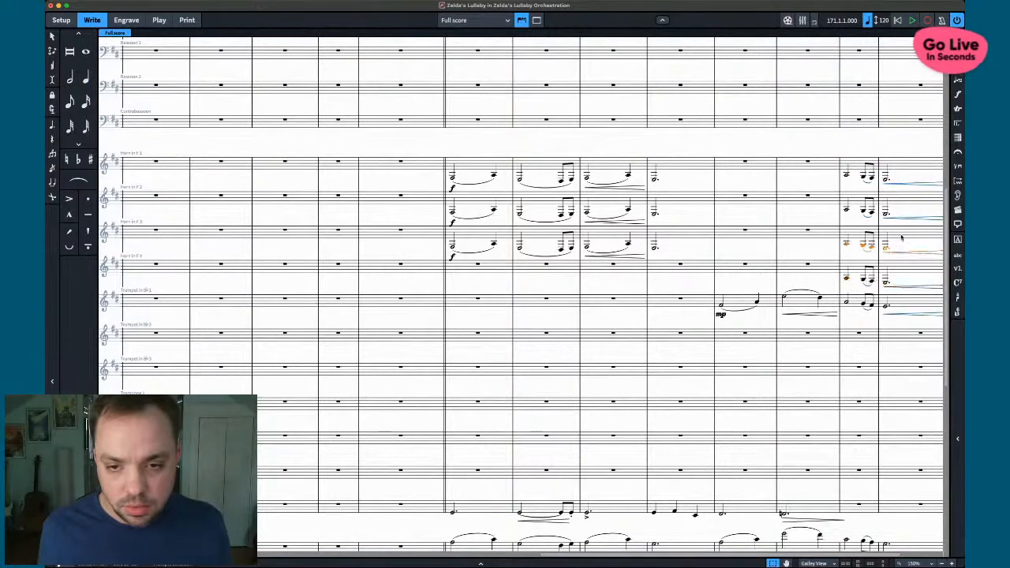
{"action": "key", "text": "alt+super+Up"}
- Select Horn 1's last two bars
{"action": "left_click", "coordinate": [897, 168]}
{"action": "left_click", "coordinate": [844, 164], "text": "shift"}
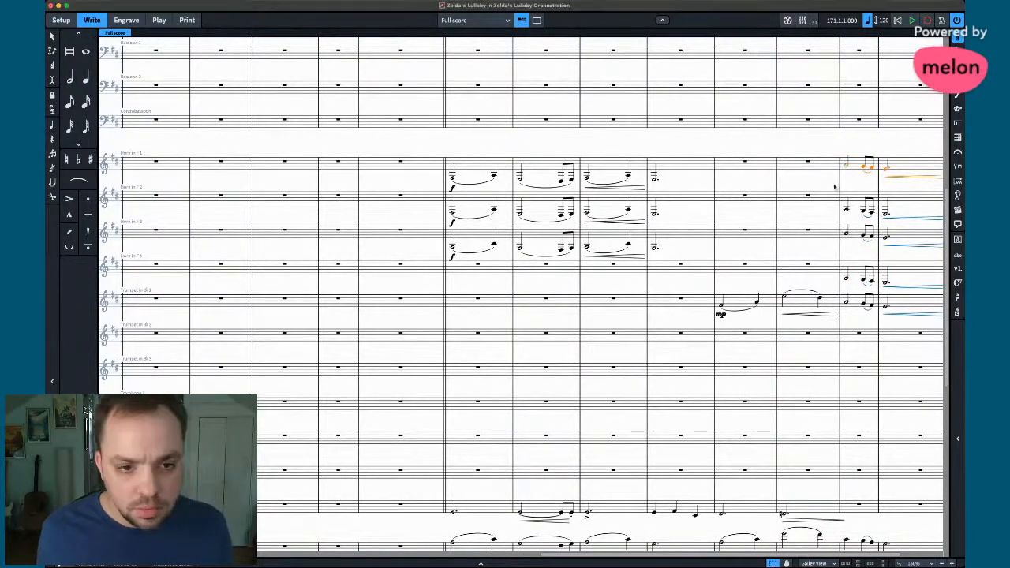
{"action": "scroll", "coordinate": [831, 217], "scroll_direction": "right", "scroll_amount": 3}
{"action": "scroll", "coordinate": [707, 300], "scroll_direction": "down", "scroll_amount": 5}
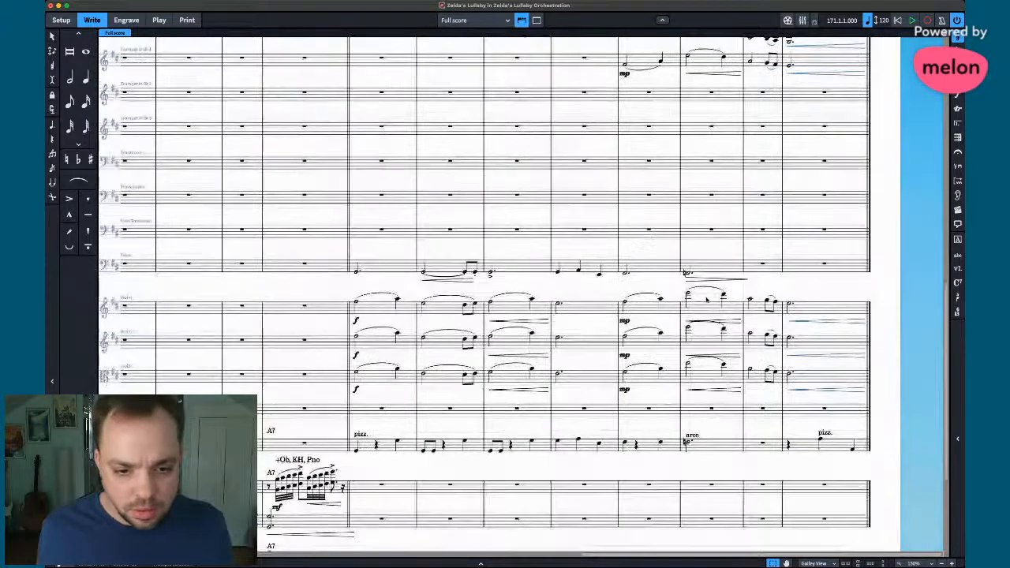
- Copy Piano 2's right-hand chords up to the A7 bar onto Trombone 1
{"action": "scroll", "coordinate": [706, 300], "scroll_direction": "down", "scroll_amount": 5}
{"action": "scroll", "coordinate": [707, 300], "scroll_direction": "left", "scroll_amount": 10}
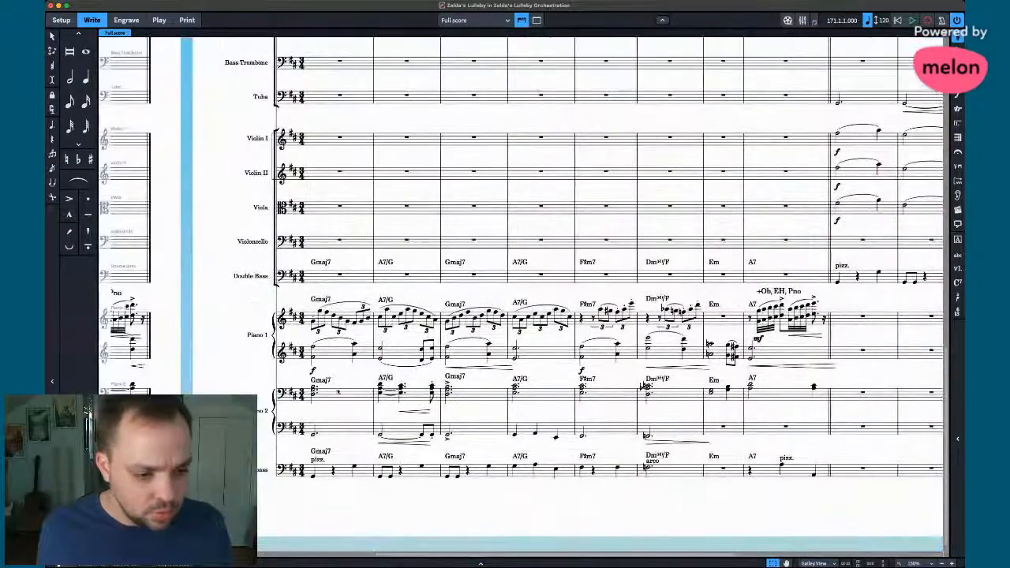
{"action": "left_click", "coordinate": [340, 392]}
{"action": "left_click", "coordinate": [799, 402], "text": "shift"}
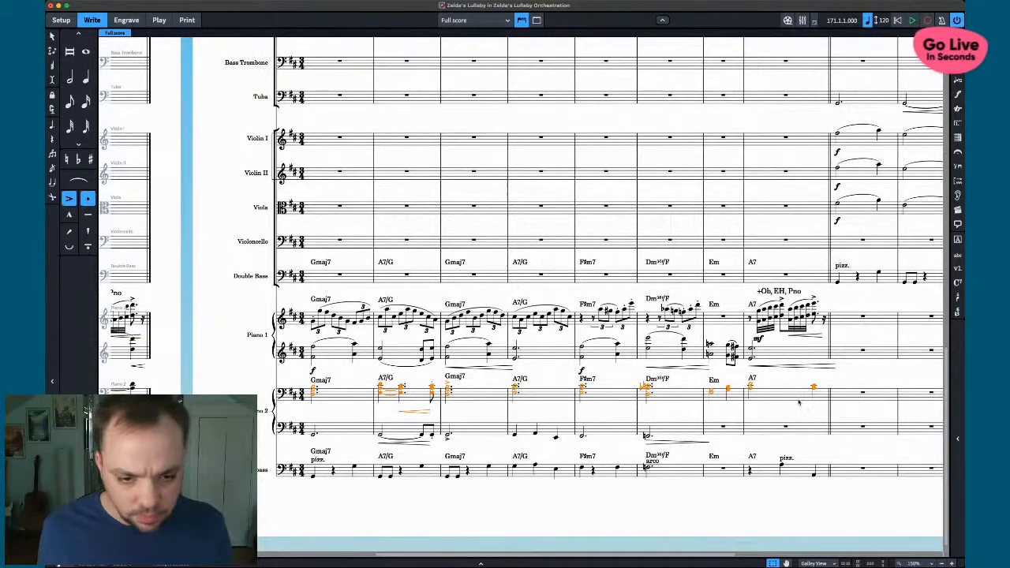
{"action": "scroll", "coordinate": [799, 402], "scroll_direction": "right", "scroll_amount": 10}
{"action": "scroll", "coordinate": [617, 340], "scroll_direction": "up", "scroll_amount": 3}
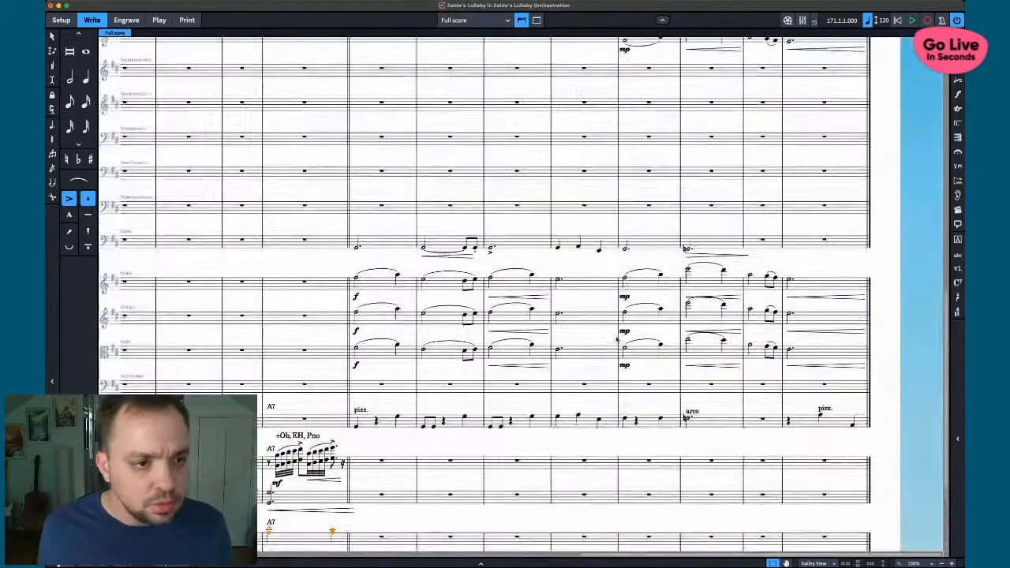
{"action": "scroll", "coordinate": [617, 340], "scroll_direction": "up", "scroll_amount": 2}
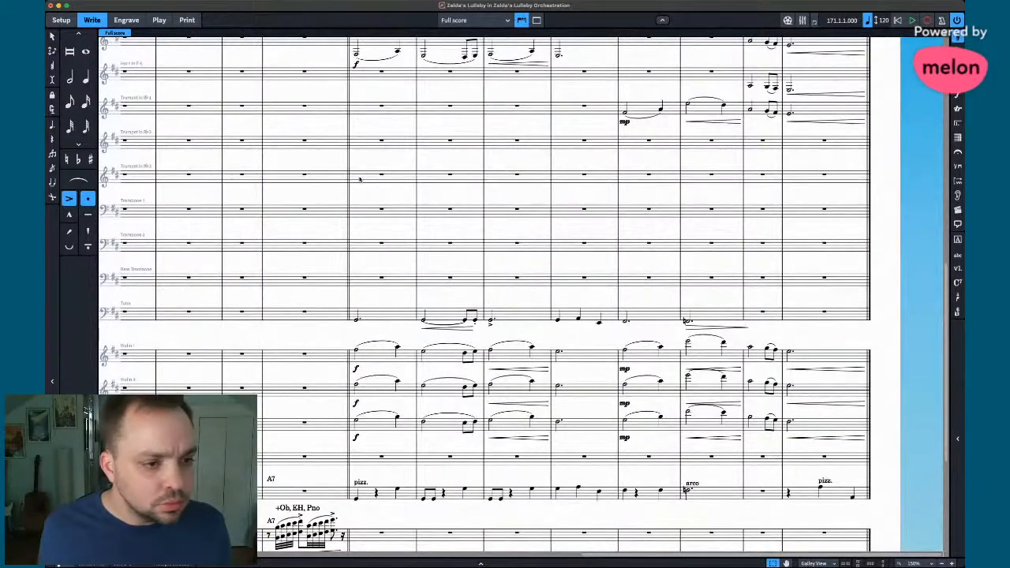
{"action": "left_click", "coordinate": [361, 213], "text": "alt"}
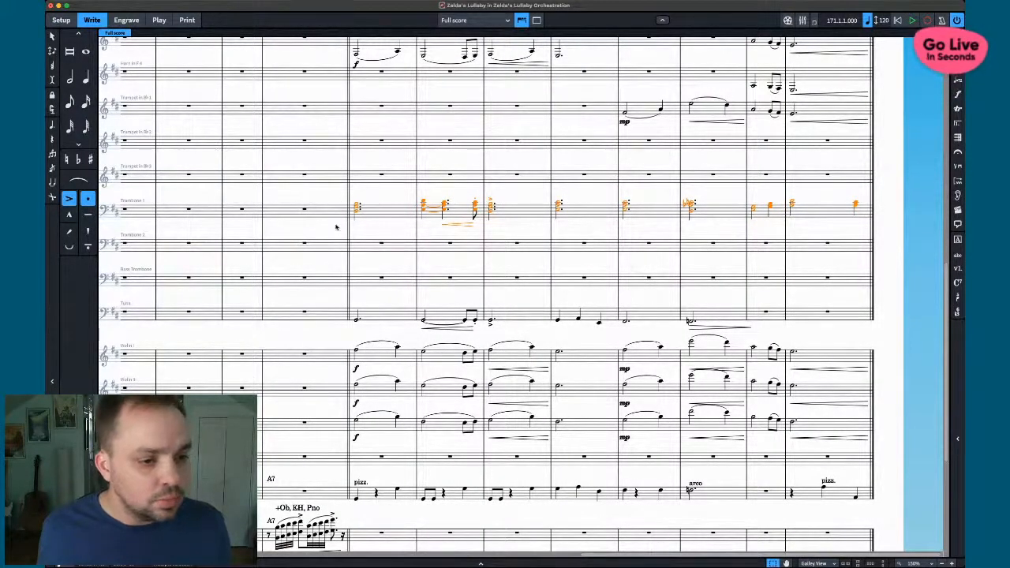
- Copy the chords onto Bass Trombone and clear its last two bars
{"action": "left_click", "coordinate": [354, 281], "text": "alt"}
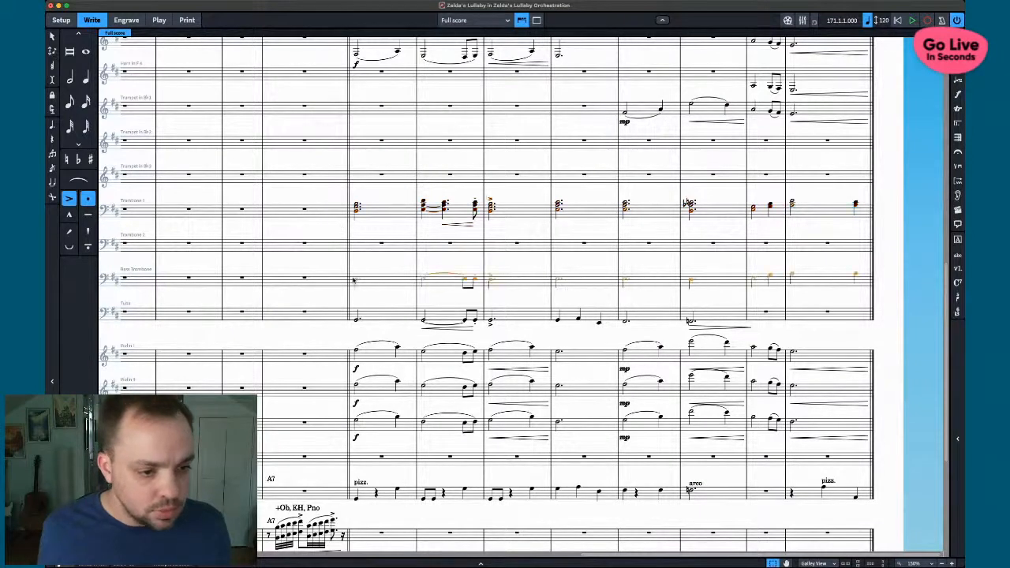
{"action": "left_click", "coordinate": [760, 280]}
{"action": "left_click", "coordinate": [805, 280], "text": "shift"}
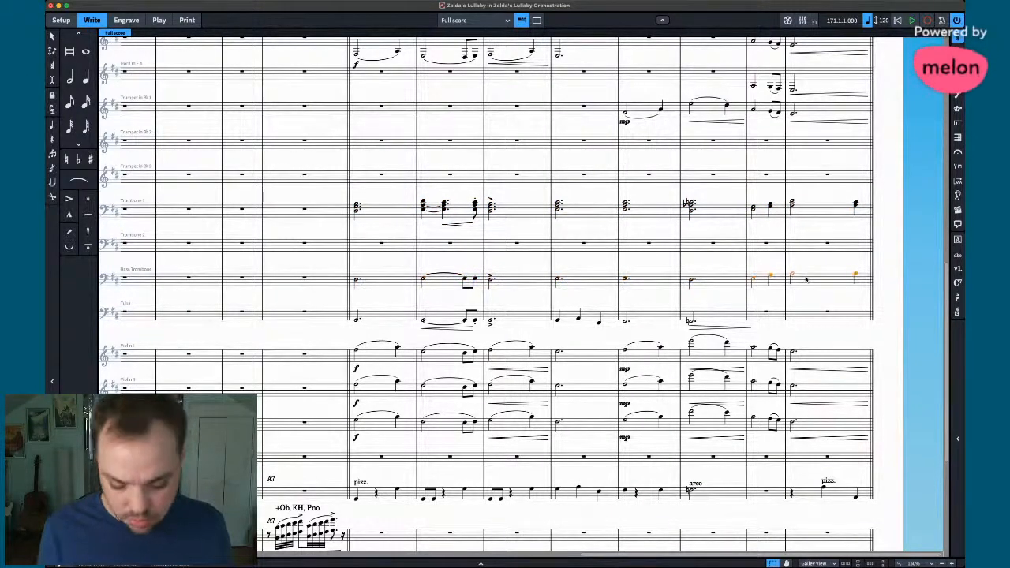
{"action": "key", "text": "Delete"}
- Duplicate the Trombone 1 chords onto Trumpet 3
{"action": "left_click", "coordinate": [837, 201]}
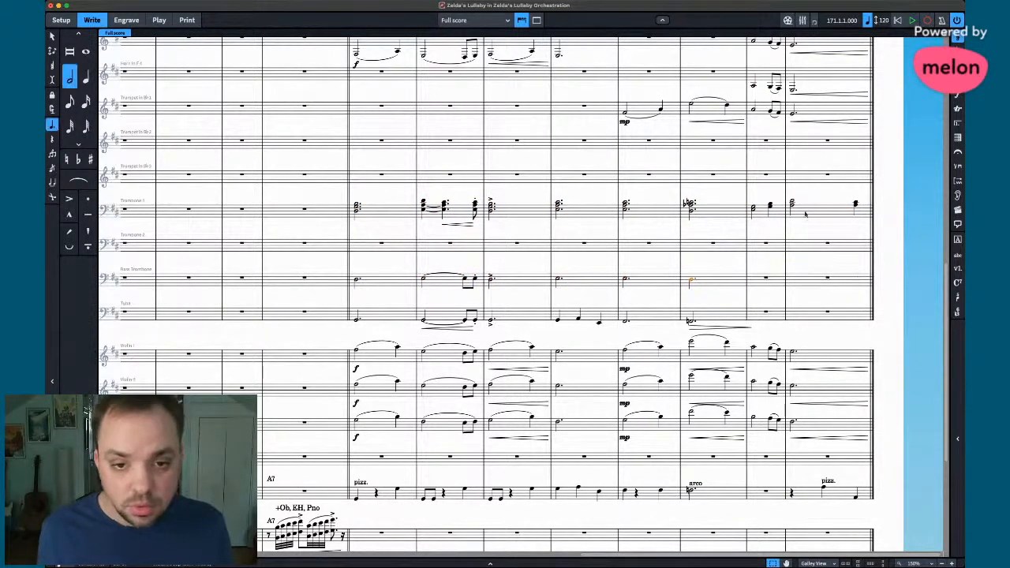
{"action": "left_click", "coordinate": [375, 211], "text": "shift"}
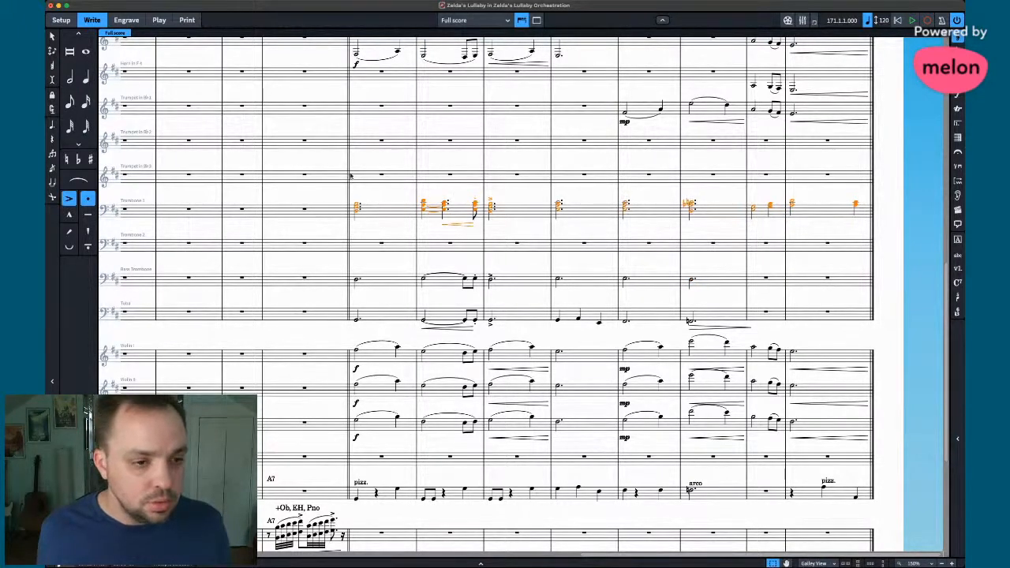
{"action": "left_click", "coordinate": [354, 177], "text": "alt"}
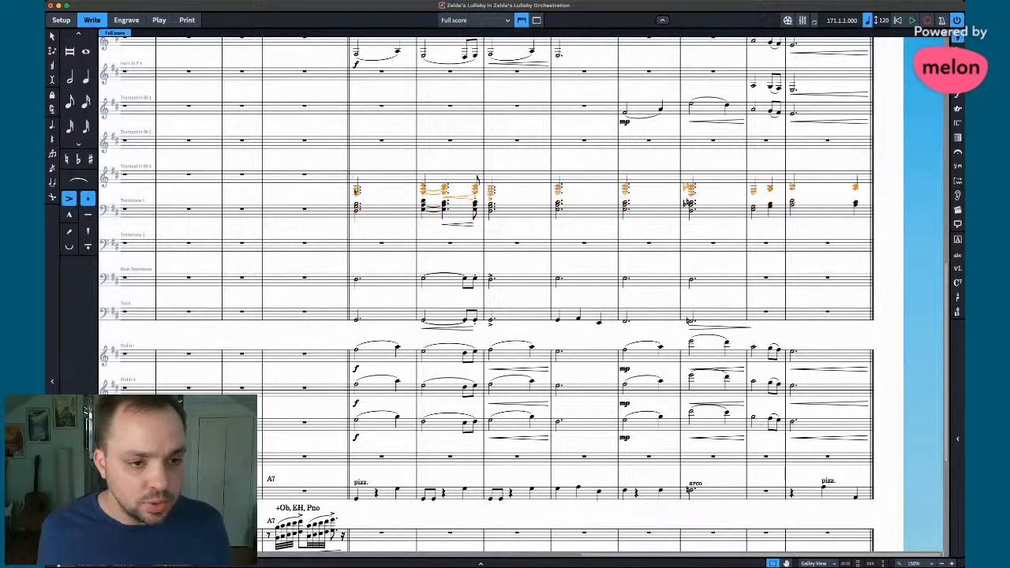
- Reselect the whole Trombone 1 chord passage
{"action": "left_click", "coordinate": [359, 213]}
{"action": "left_click", "coordinate": [803, 215], "text": "shift"}
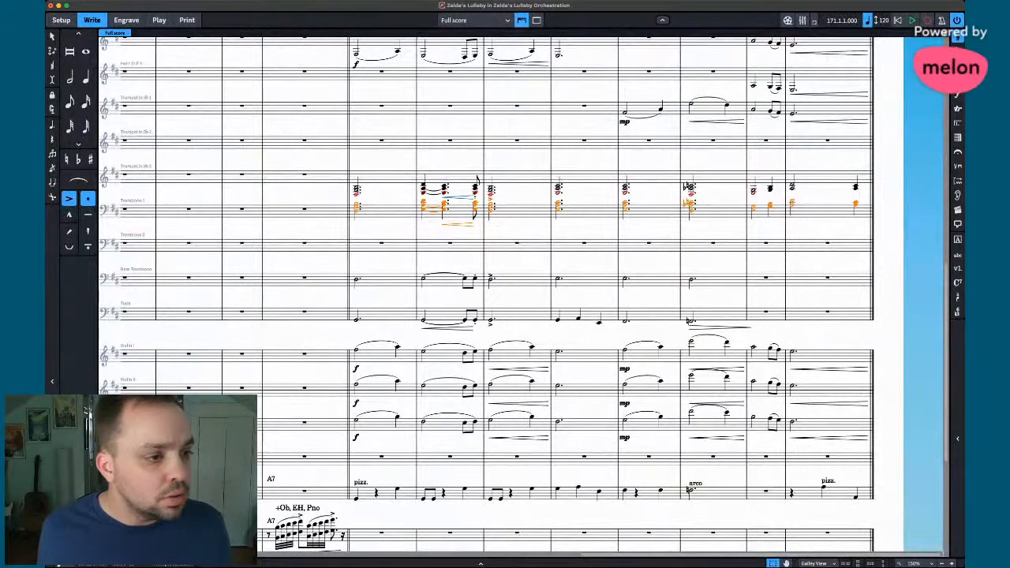
{"action": "left_click", "coordinate": [755, 226]}
{"action": "left_click", "coordinate": [692, 210]}
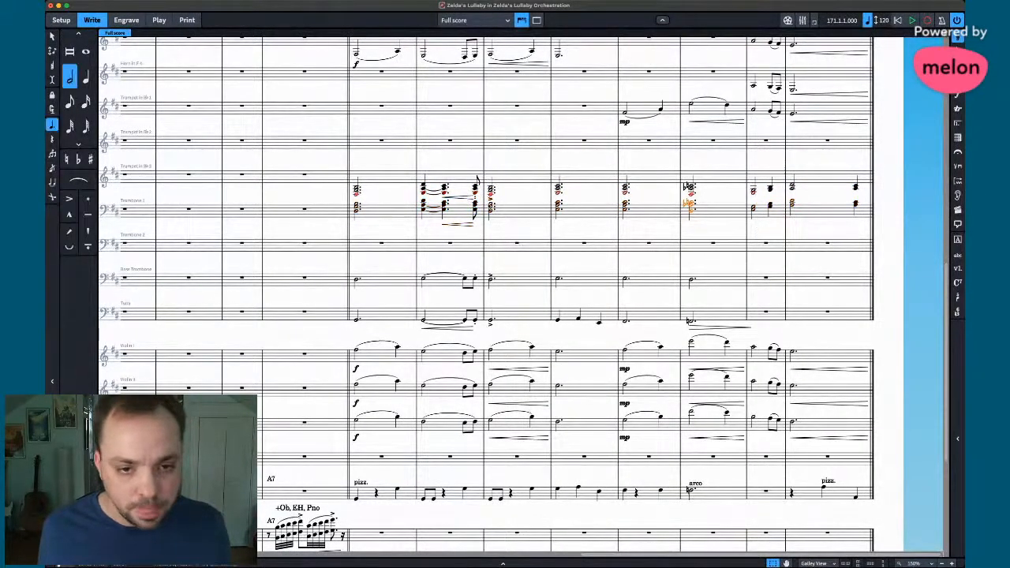
{"action": "left_click", "coordinate": [358, 210], "text": "shift"}
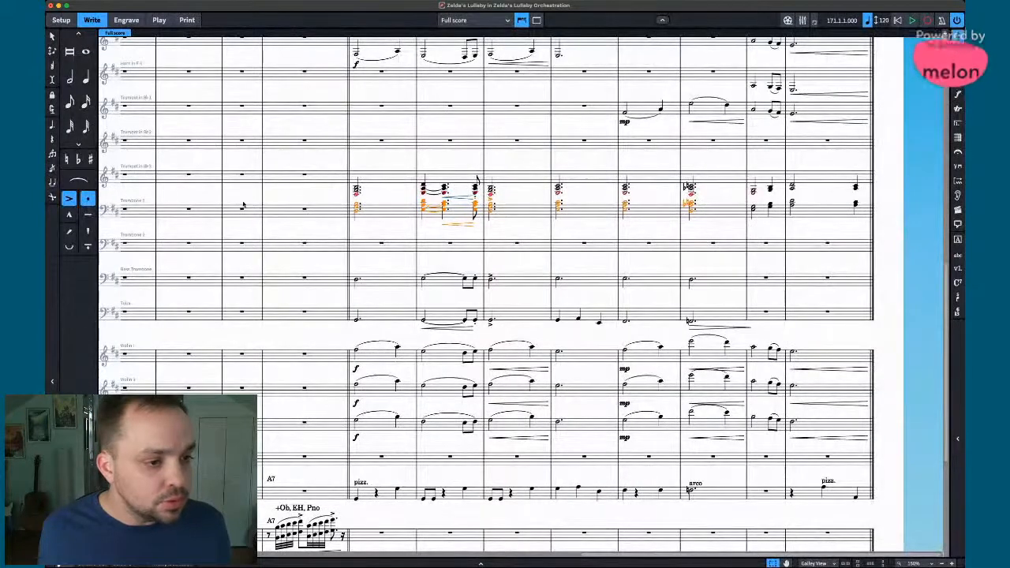
- Undo the trial deletions on Trombone 1 and copy its lower chord notes onto Trombone 2
{"action": "key", "text": "alt+shift+b"}
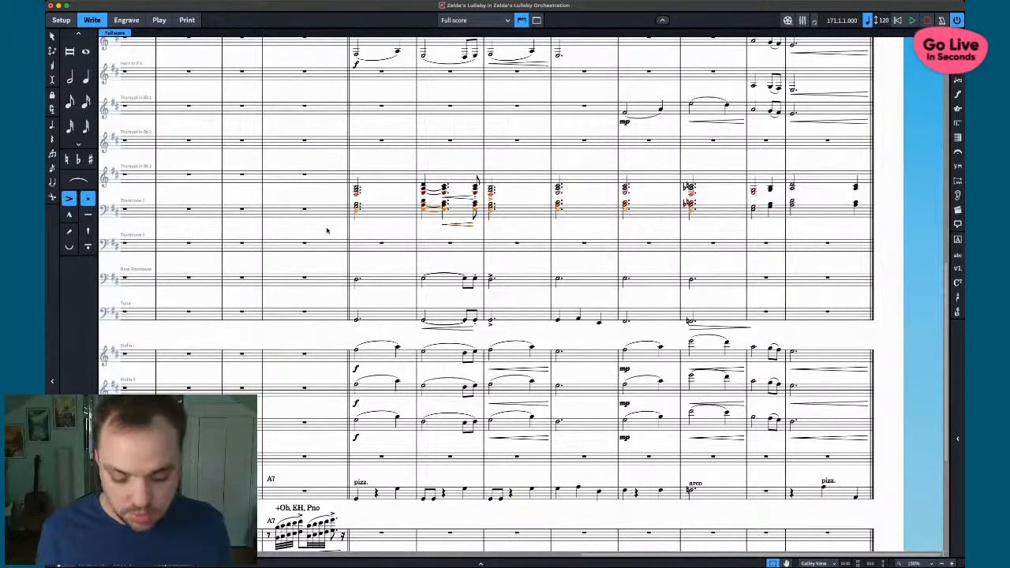
{"action": "key", "text": "Delete"}
{"action": "key", "text": "super+z"}
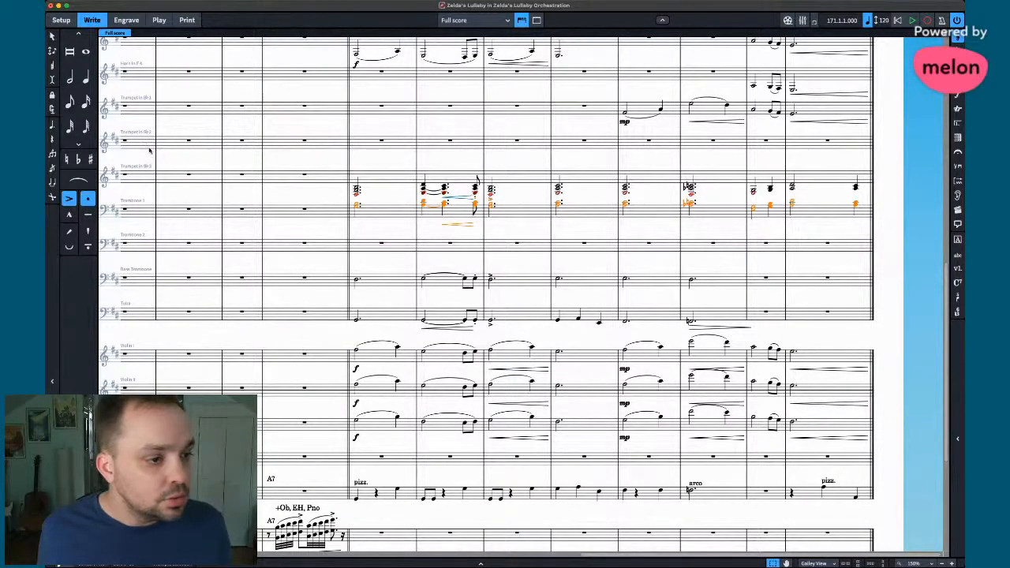
{"action": "key", "text": "alt+shift+t"}
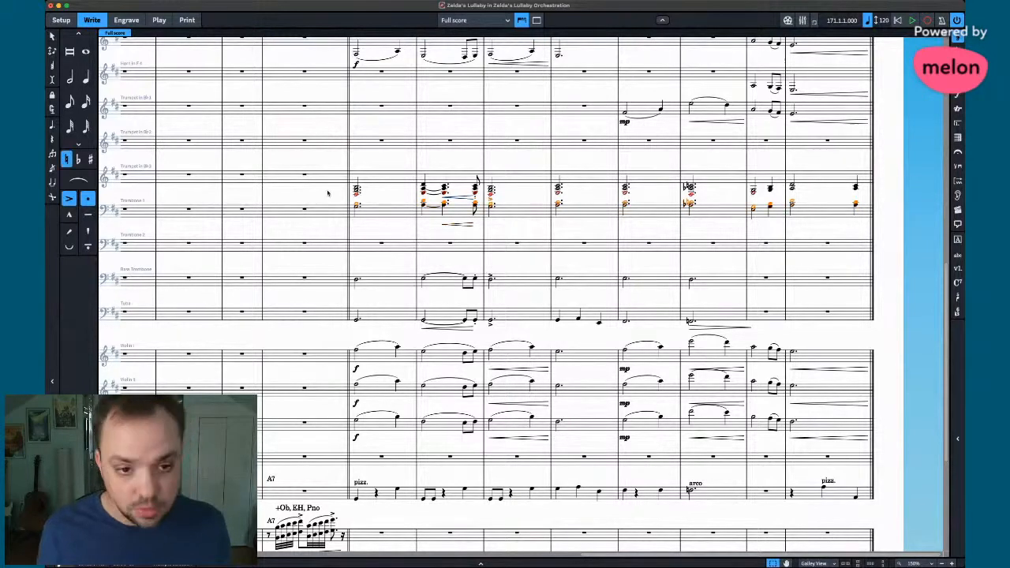
{"action": "key", "text": "Delete"}
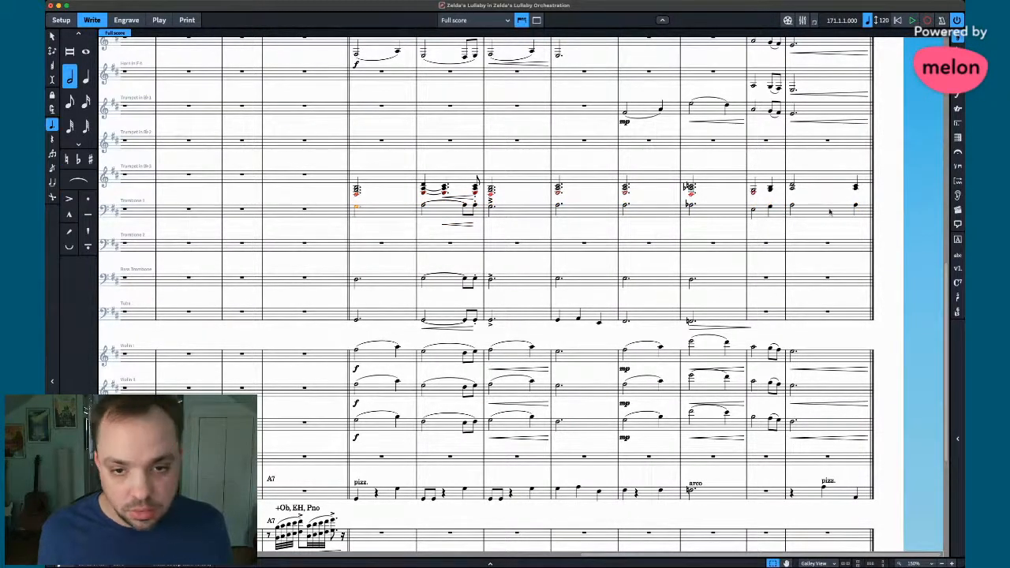
{"action": "key", "text": "super+z"}
{"action": "left_click", "coordinate": [360, 248], "text": "alt"}
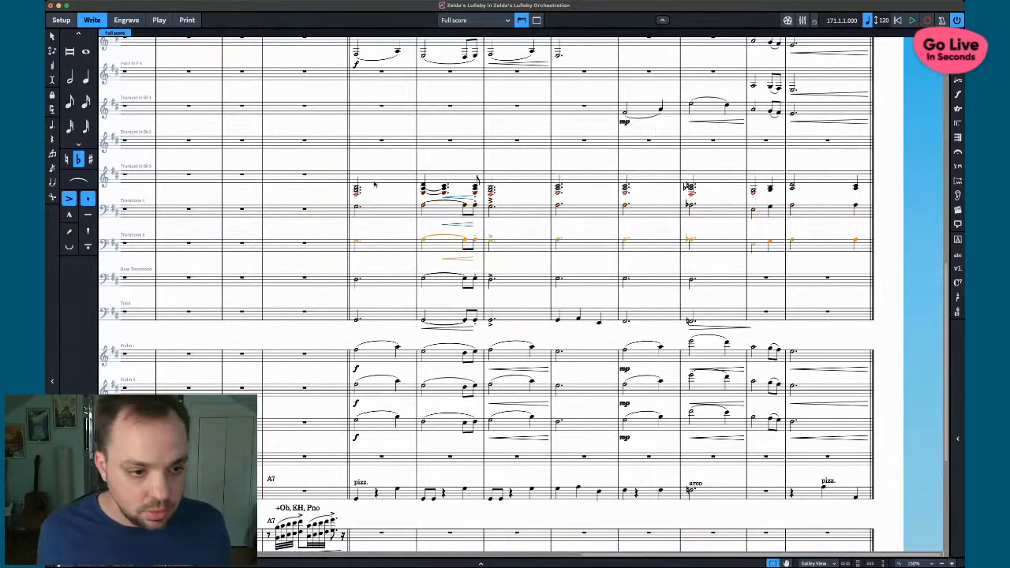
- Move the Trumpet 3 chords down onto Trombone 1, leaving Trumpet 3 empty
{"action": "left_click", "coordinate": [856, 187], "text": "shift"}
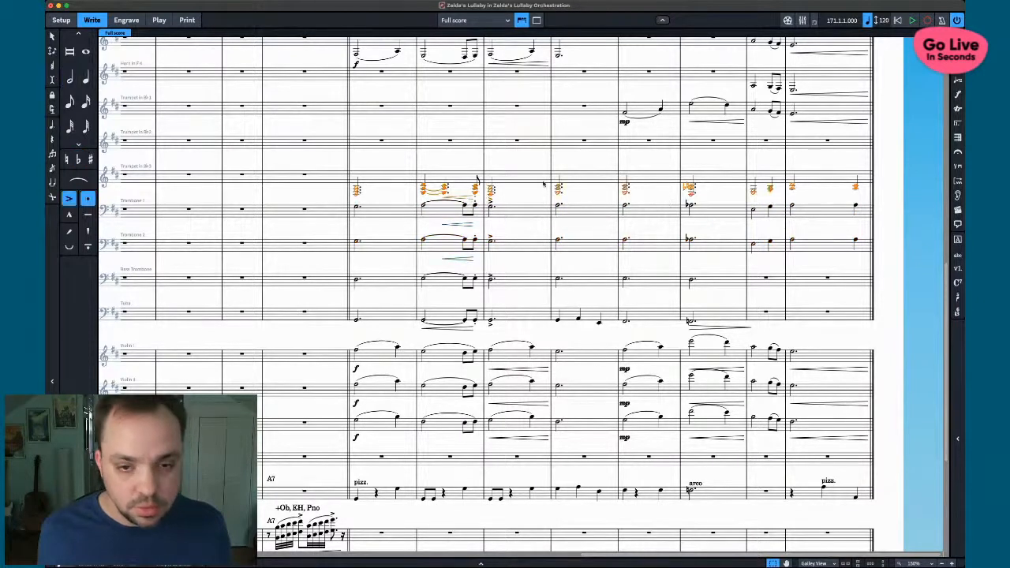
{"action": "left_click", "coordinate": [358, 209], "text": "alt"}
{"action": "left_click", "coordinate": [368, 190]}
{"action": "left_click", "coordinate": [356, 189]}
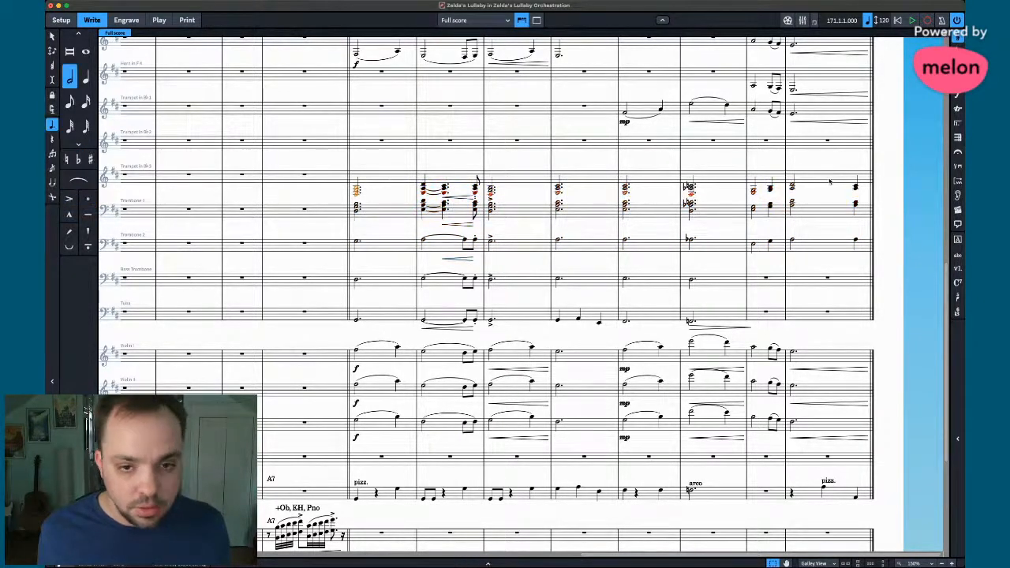
{"action": "left_click", "coordinate": [855, 188], "text": "shift"}
{"action": "key", "text": "alt+m"}
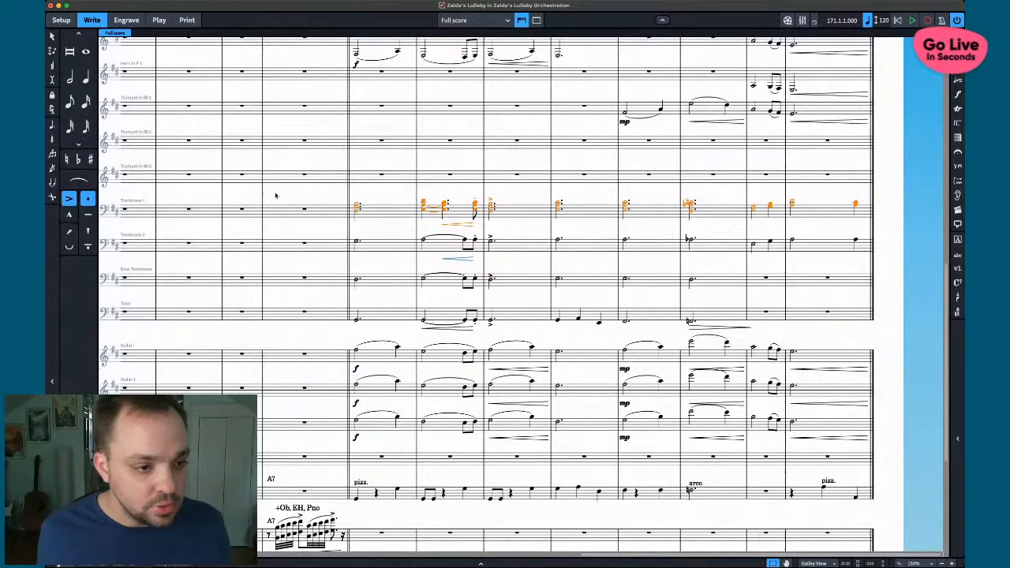
{"action": "key", "text": "shift+n"}
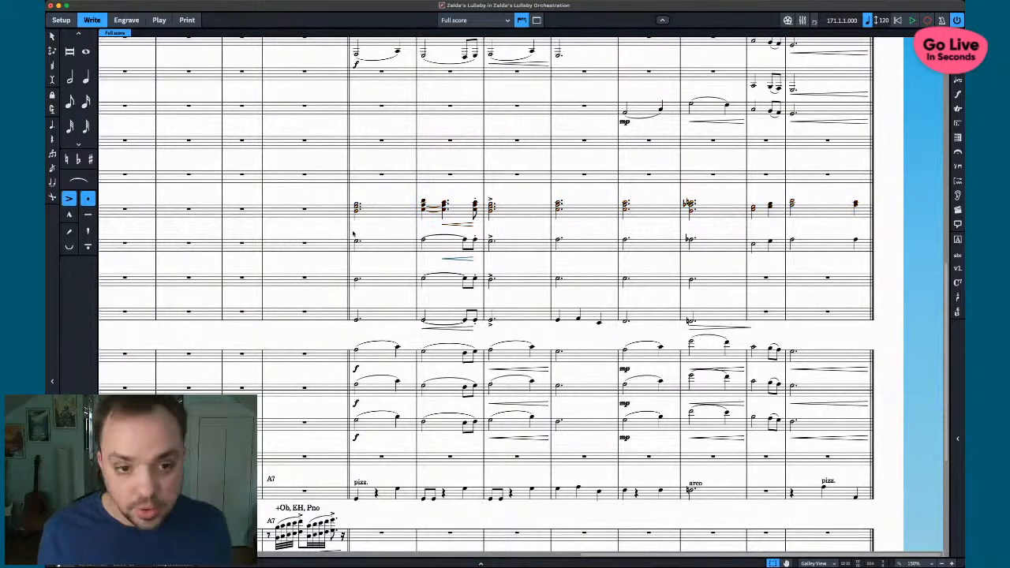
{"action": "key", "text": "Escape"}
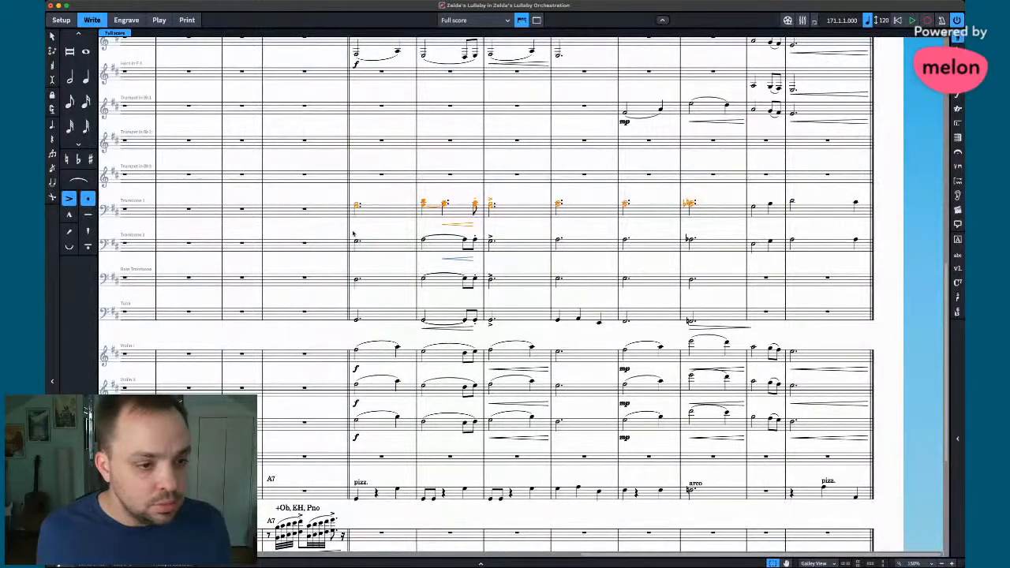
- Delete the lower notes of the Trombone 1 chords and mark the low brass entries mf
{"action": "key", "text": "alt+b"}
{"action": "key", "text": "Delete"}
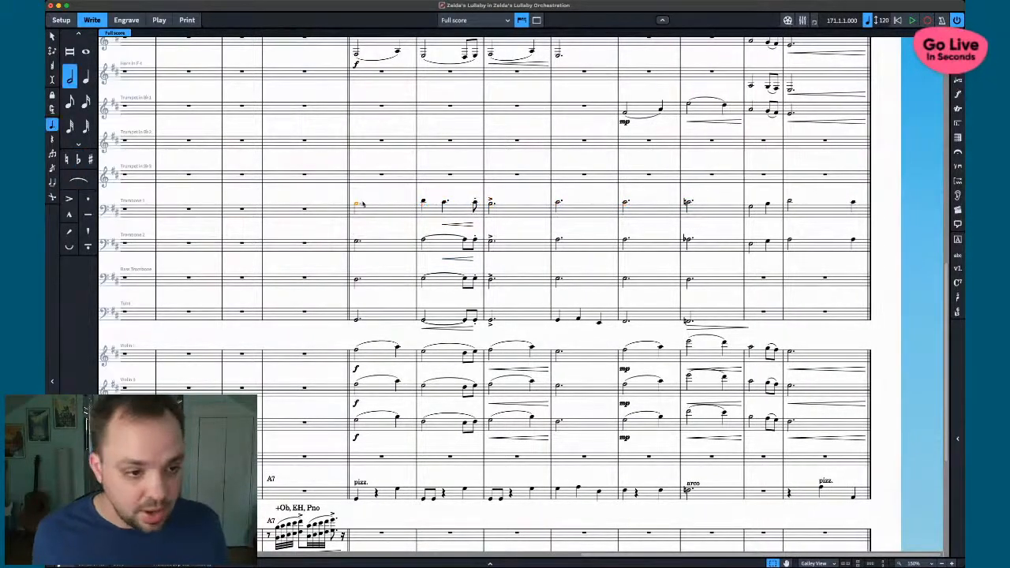
{"action": "key", "text": "shift+d"}
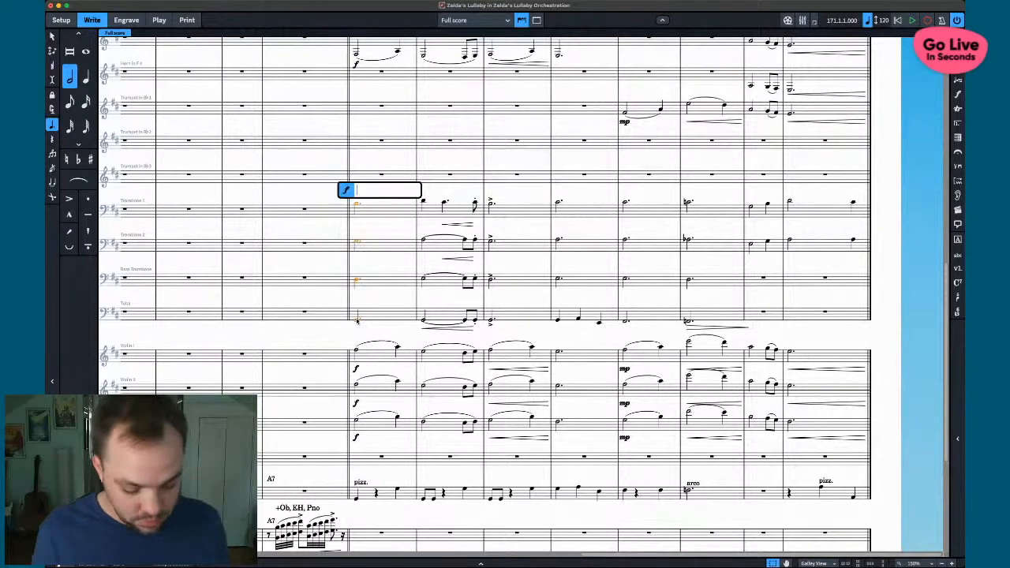
{"action": "type", "text": "mf"}
{"action": "key", "text": "Return"}
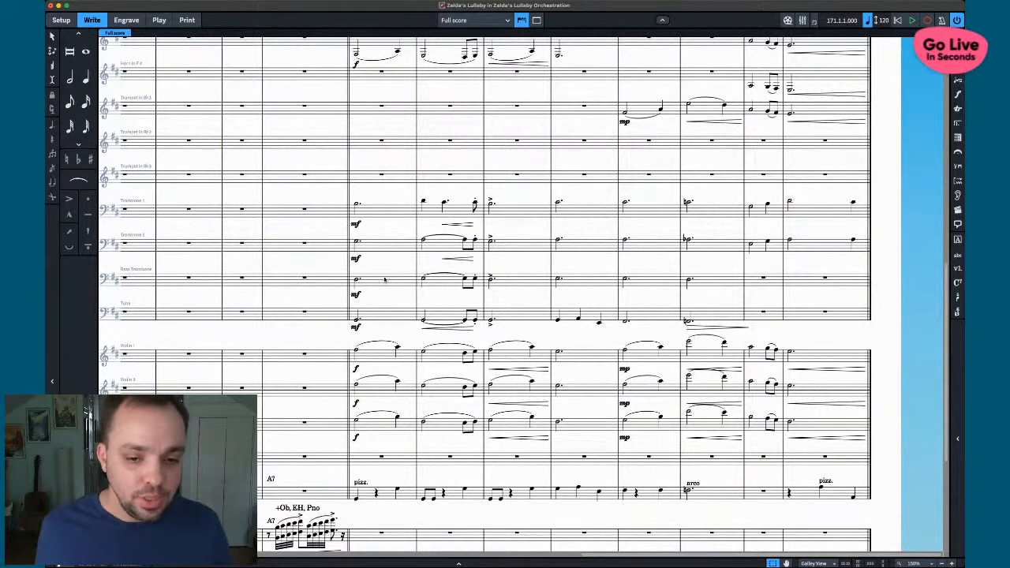
{"action": "scroll", "coordinate": [386, 278], "scroll_direction": "down", "scroll_amount": 5}
{"action": "scroll", "coordinate": [385, 278], "scroll_direction": "down", "scroll_amount": 3}
{"action": "scroll", "coordinate": [385, 278], "scroll_direction": "left", "scroll_amount": 8}
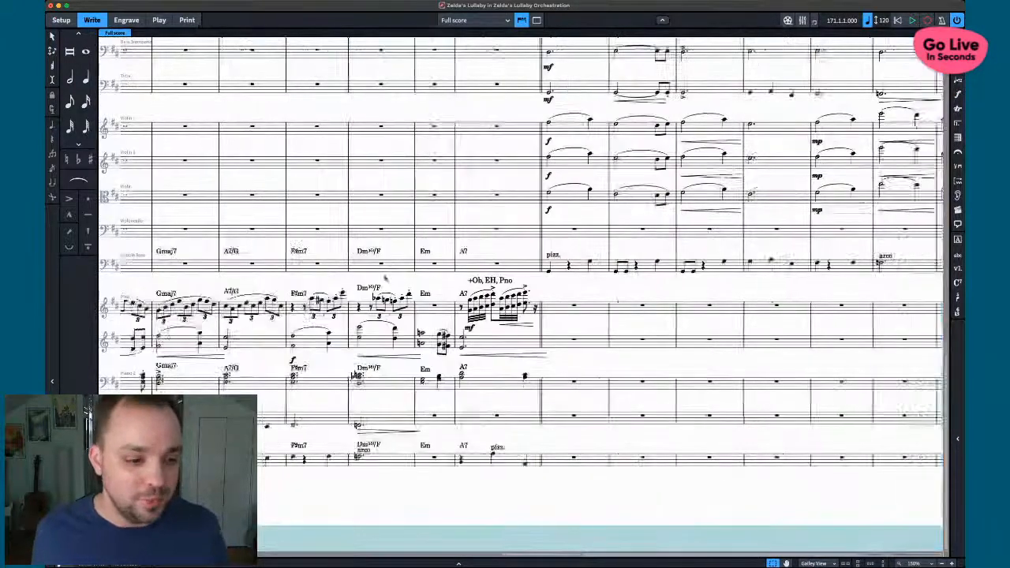
- Play back the opening from the first piano note, then zoom out to see more of the score
{"action": "left_click", "coordinate": [170, 313]}
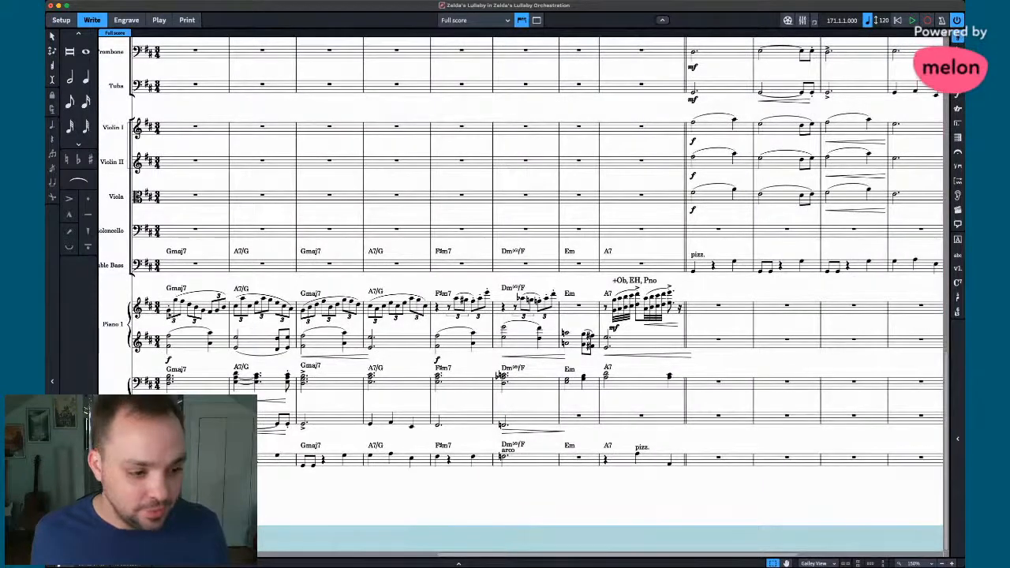
{"action": "key", "text": "space"}
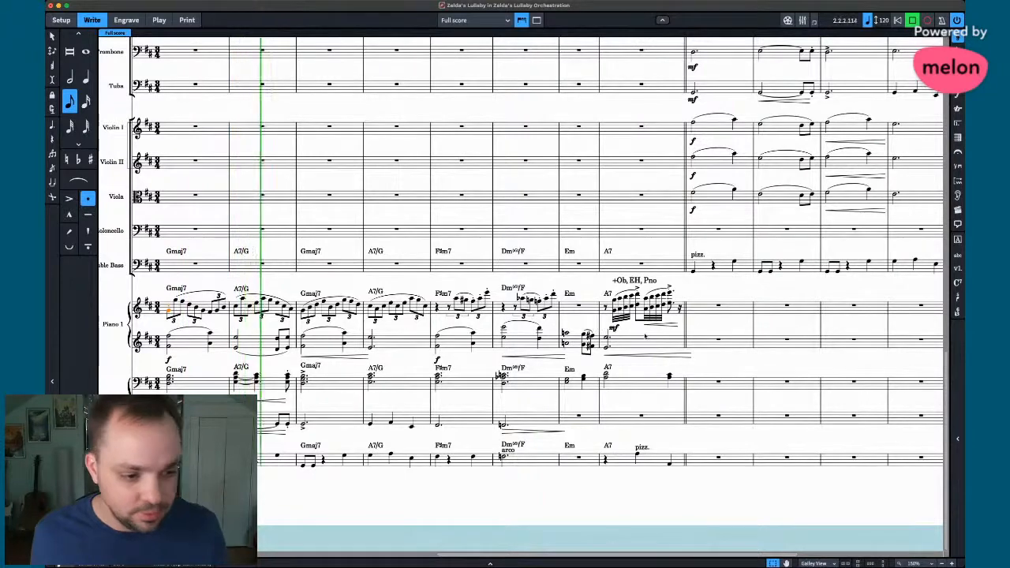
{"action": "key", "text": "space"}
{"action": "scroll", "coordinate": [521, 292], "scroll_direction": "right", "scroll_amount": 3}
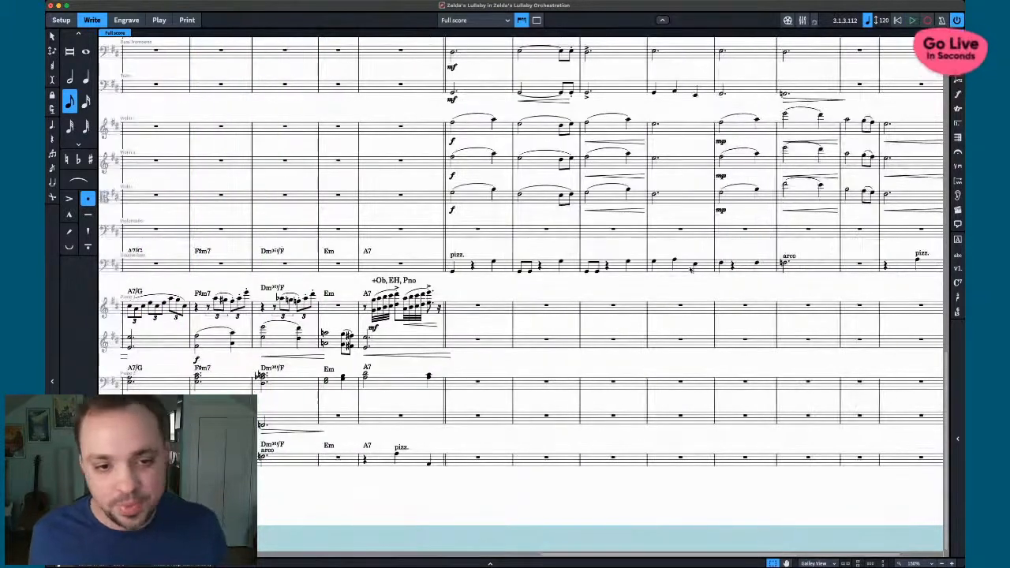
{"action": "scroll", "coordinate": [521, 292], "scroll_direction": "up", "scroll_amount": 4}
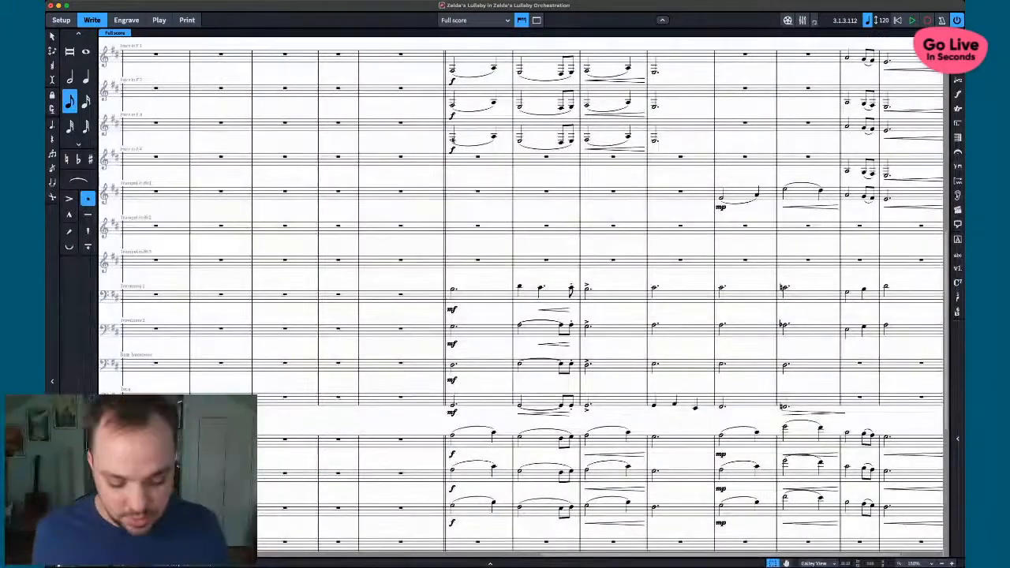
{"action": "left_click", "coordinate": [453, 139]}
{"action": "key", "text": "x"}
{"action": "key", "text": "x"}
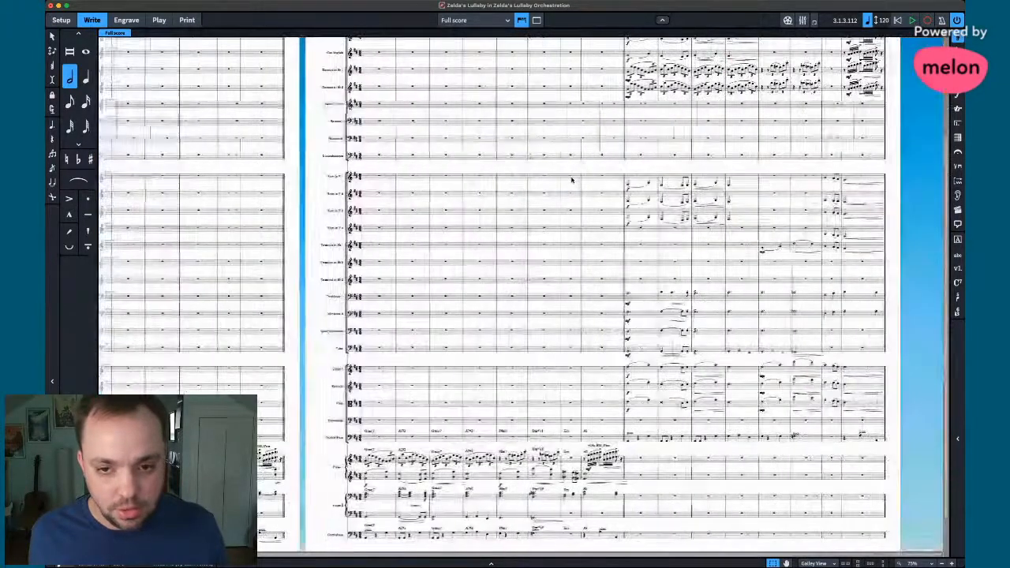
{"action": "scroll", "coordinate": [573, 180], "scroll_direction": "up", "scroll_amount": 2}
{"action": "scroll", "coordinate": [573, 180], "scroll_direction": "down", "scroll_amount": 1}
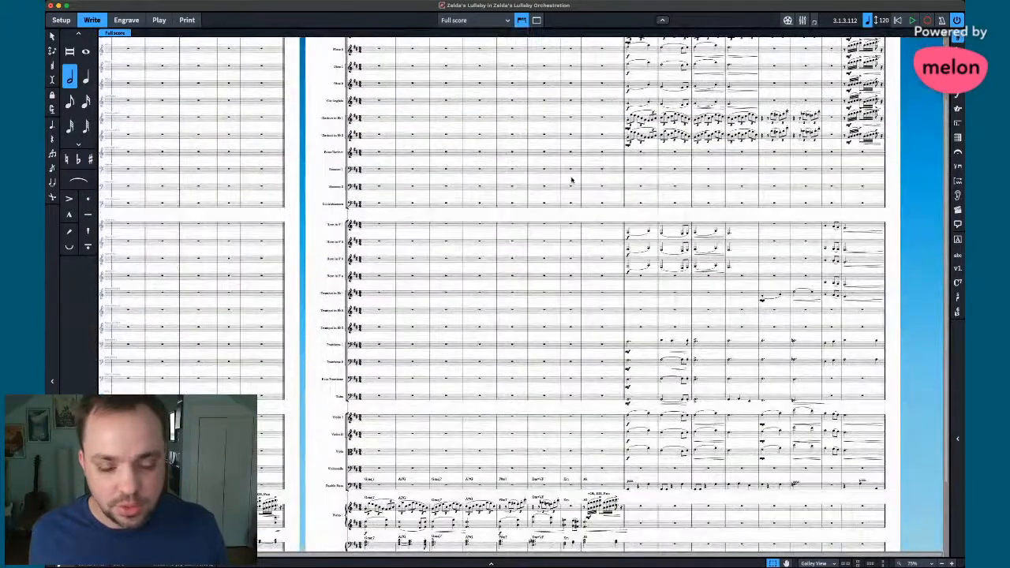
{"action": "scroll", "coordinate": [572, 180], "scroll_direction": "up", "scroll_amount": 1}
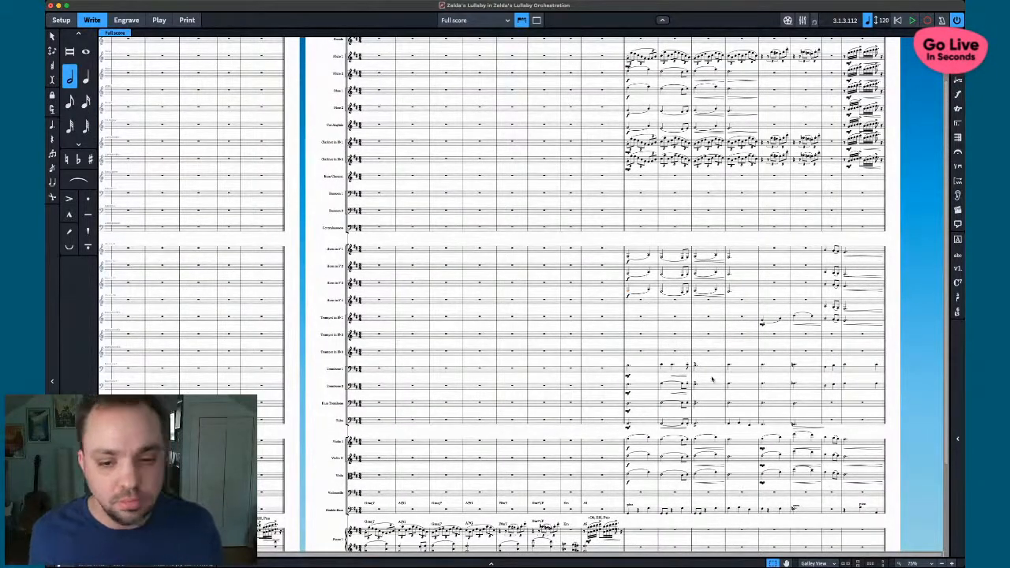
{"action": "scroll", "coordinate": [711, 379], "scroll_direction": "down", "scroll_amount": 1}
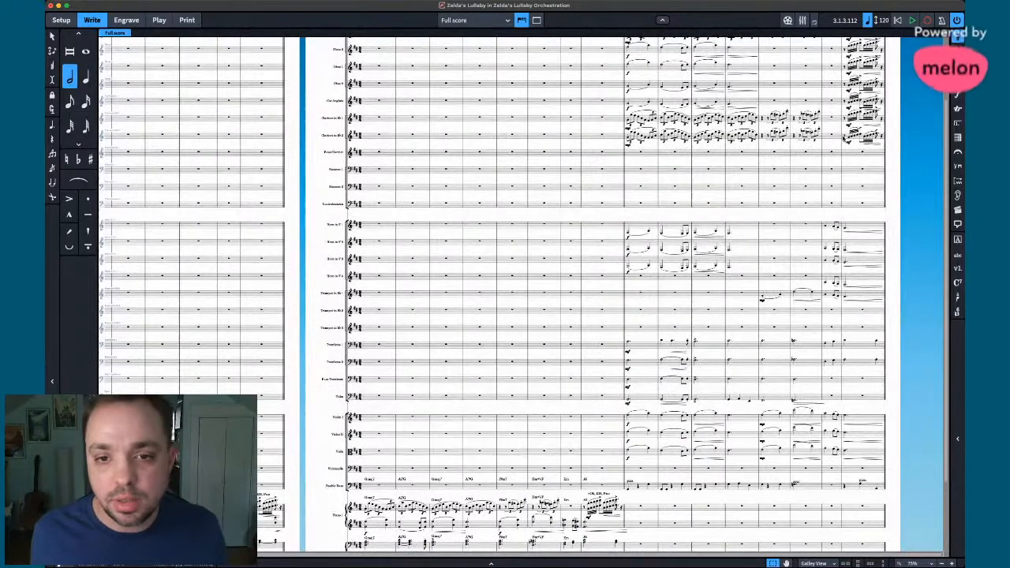
- Copy Clarinet 2's last-bar figure into the piano's final bar and deselect it
{"action": "left_click", "coordinate": [844, 138]}
{"action": "left_click", "coordinate": [848, 137]}
{"action": "scroll", "coordinate": [839, 197], "scroll_direction": "down", "scroll_amount": 4}
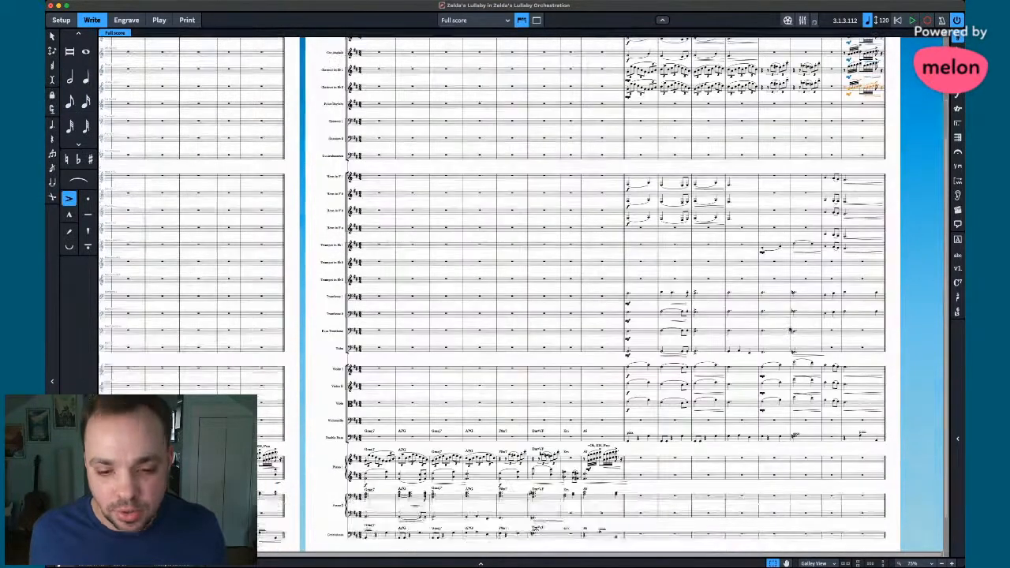
{"action": "left_click", "coordinate": [847, 418], "text": "alt"}
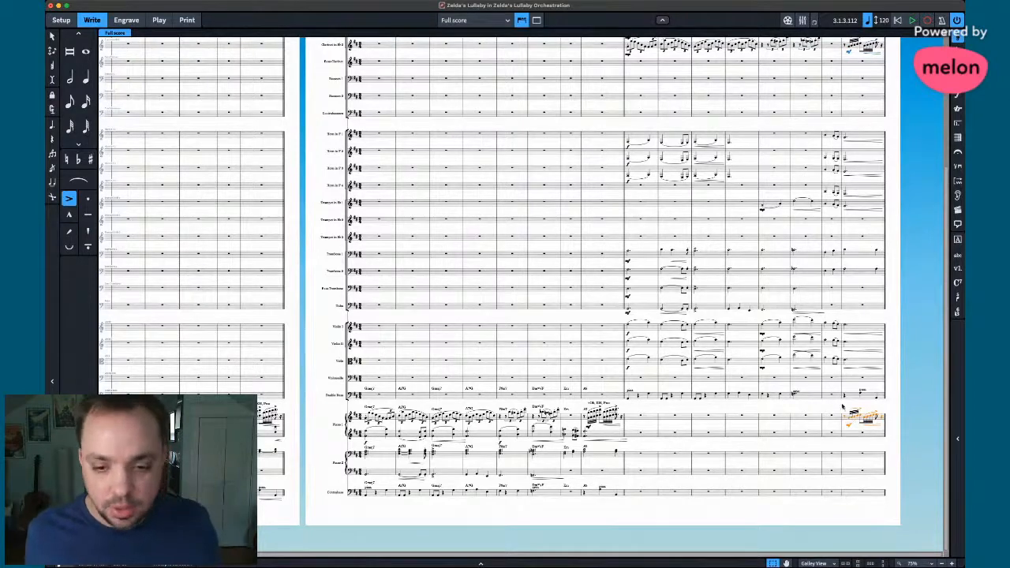
{"action": "key", "text": "Escape"}
{"action": "scroll", "coordinate": [827, 405], "scroll_direction": "up", "scroll_amount": 5}
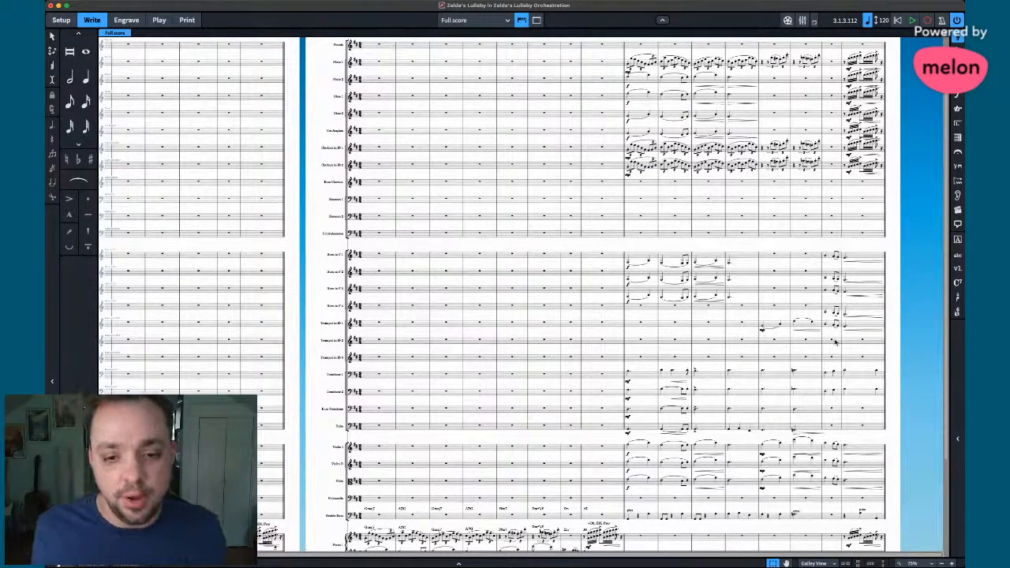
- Return to the score and scroll around to review the full orchestration
{"action": "key", "text": "super+Tab"}
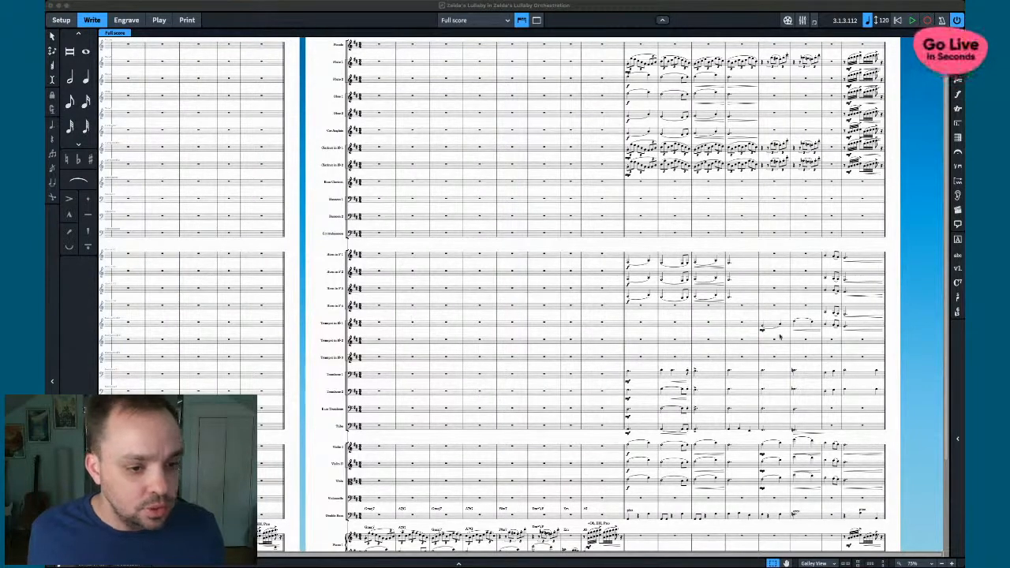
{"action": "left_click", "coordinate": [854, 341]}
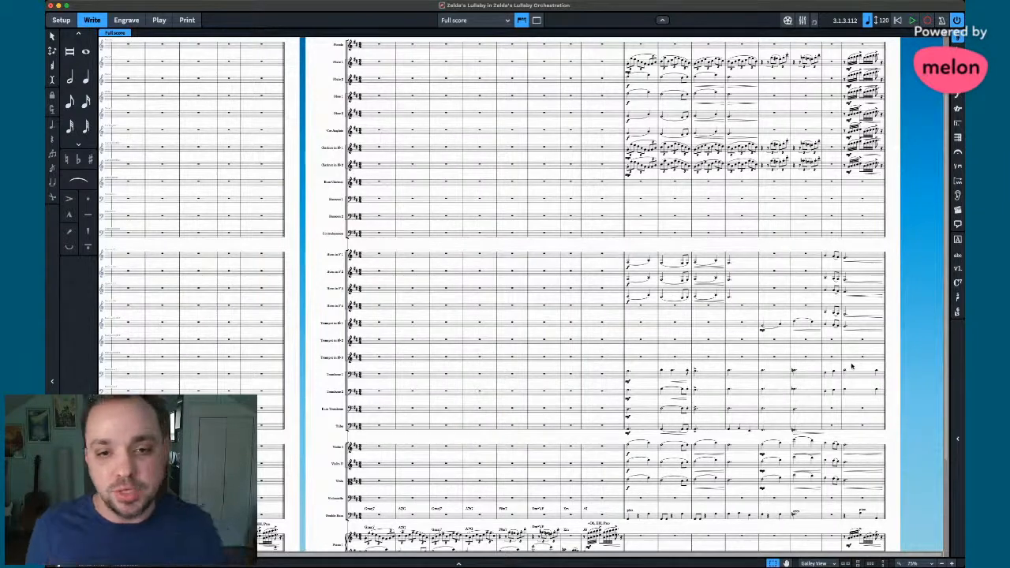
{"action": "scroll", "coordinate": [804, 392], "scroll_direction": "up", "scroll_amount": 2}
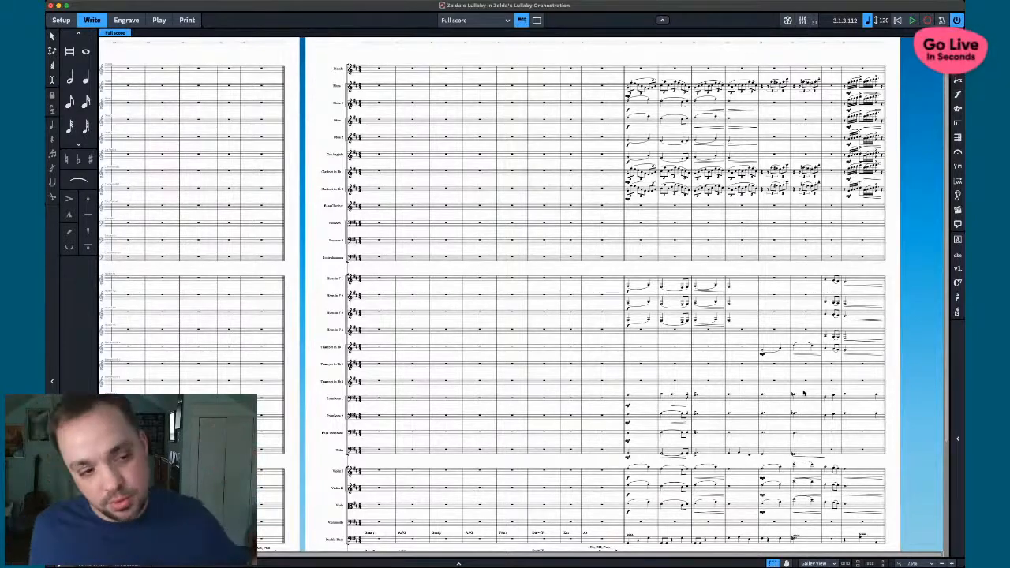
{"action": "scroll", "coordinate": [688, 505], "scroll_direction": "down", "scroll_amount": 4}
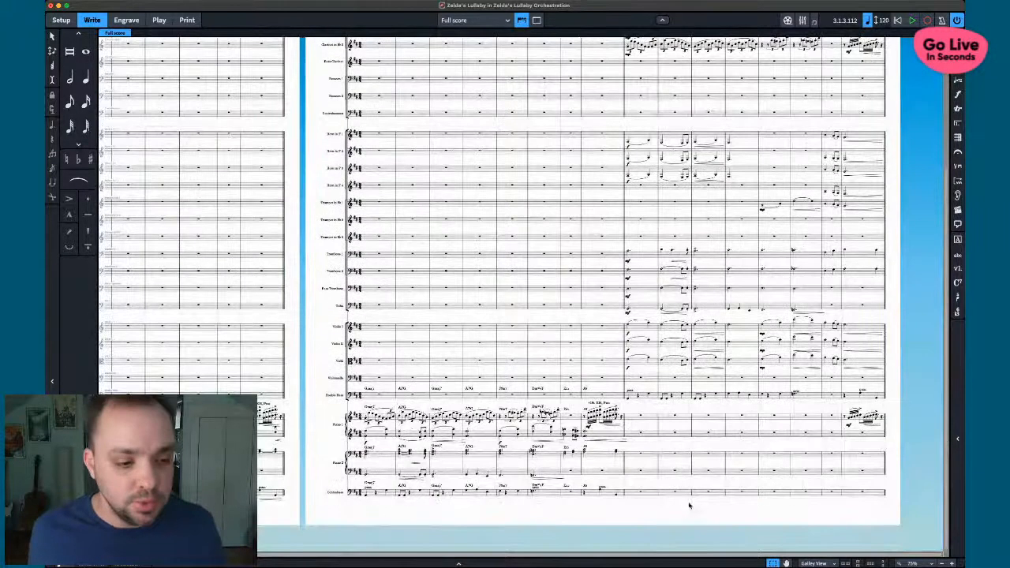
{"action": "scroll", "coordinate": [689, 505], "scroll_direction": "left", "scroll_amount": 5}
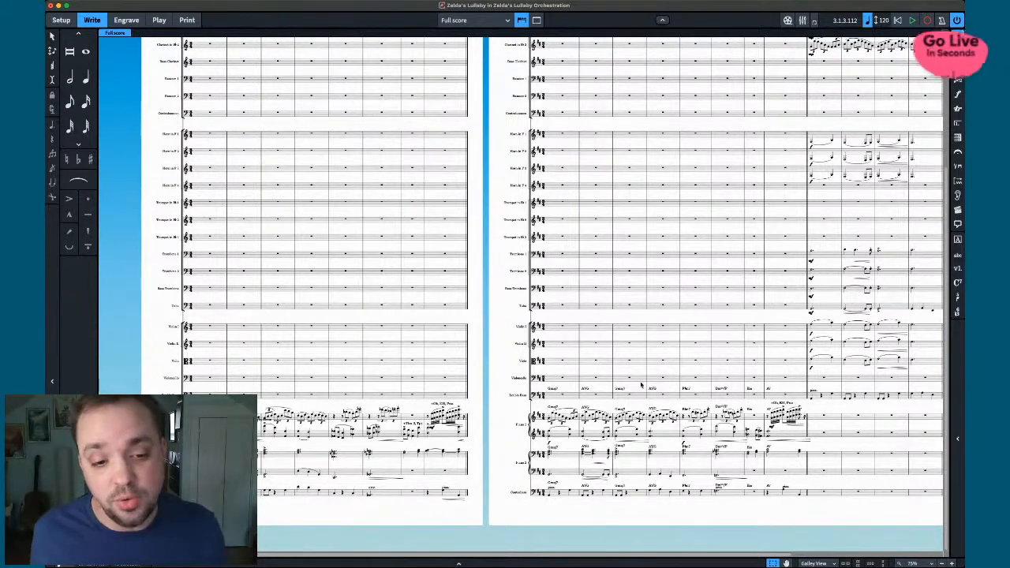
{"action": "scroll", "coordinate": [641, 385], "scroll_direction": "right", "scroll_amount": 5}
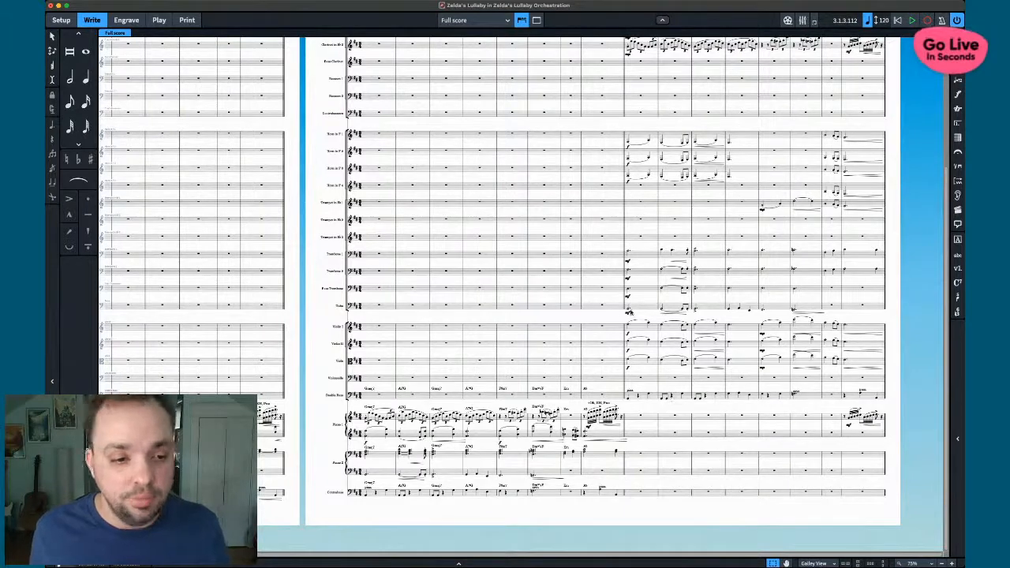
{"action": "scroll", "coordinate": [744, 341], "scroll_direction": "up", "scroll_amount": 3}
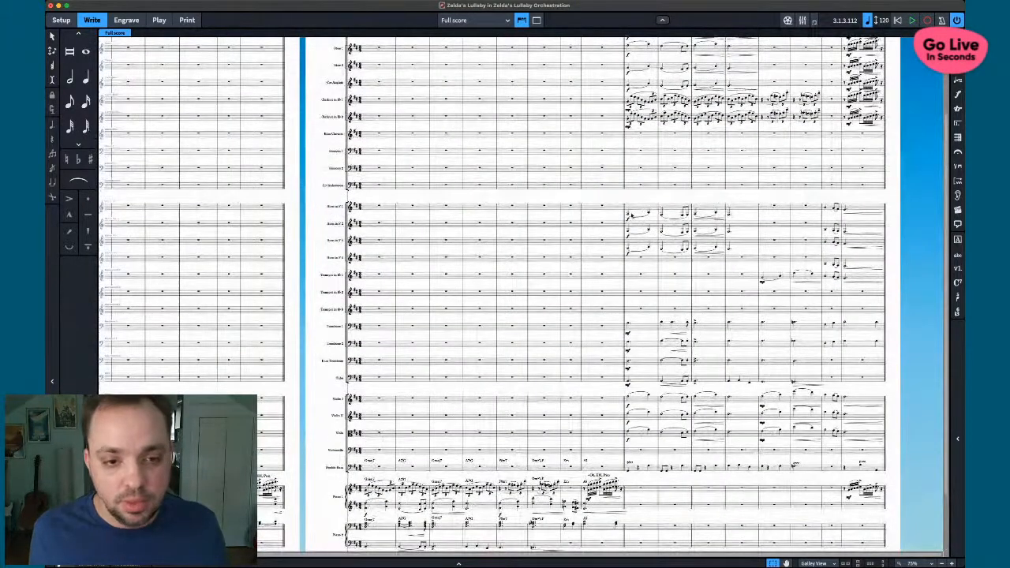
- Play the score back from bar 9, then stop playback
{"action": "key", "text": "6"}
{"action": "key", "text": "space"}
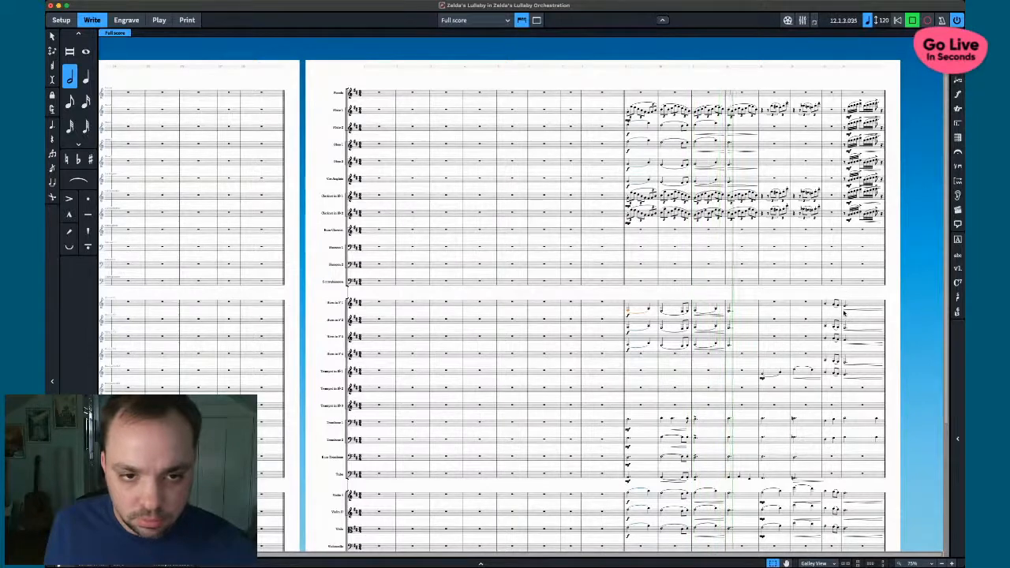
{"action": "scroll", "coordinate": [844, 313], "scroll_direction": "down", "scroll_amount": 3}
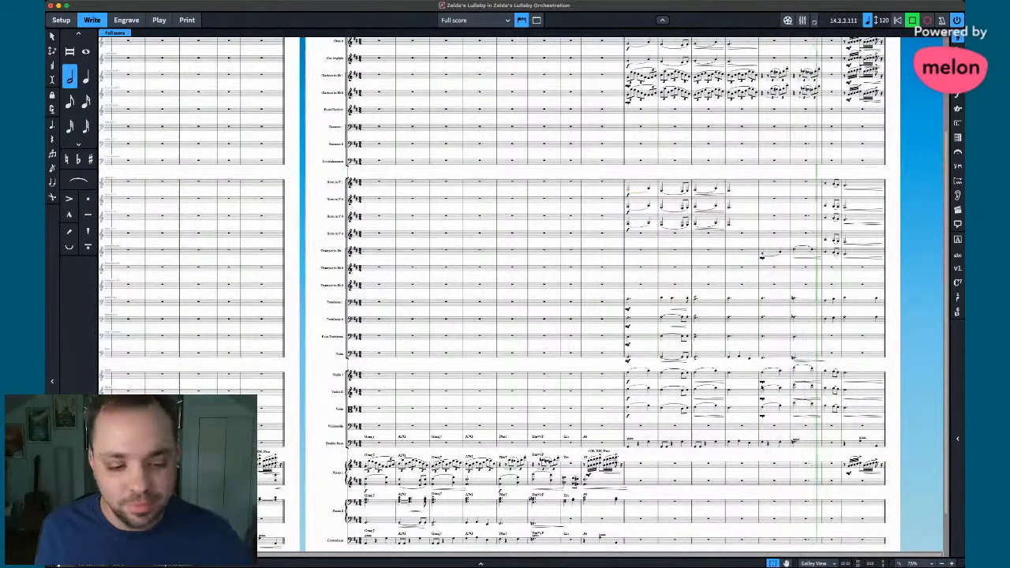
{"action": "key", "text": "space"}
- Open the violin mp dynamic and close it without changes
{"action": "double_click", "coordinate": [763, 383]}
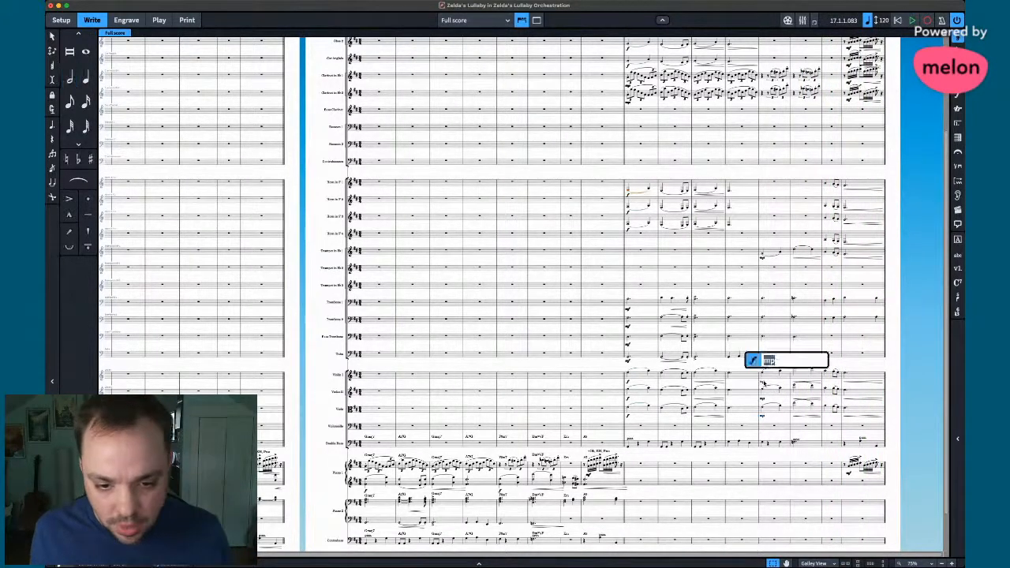
{"action": "key", "text": "Escape"}
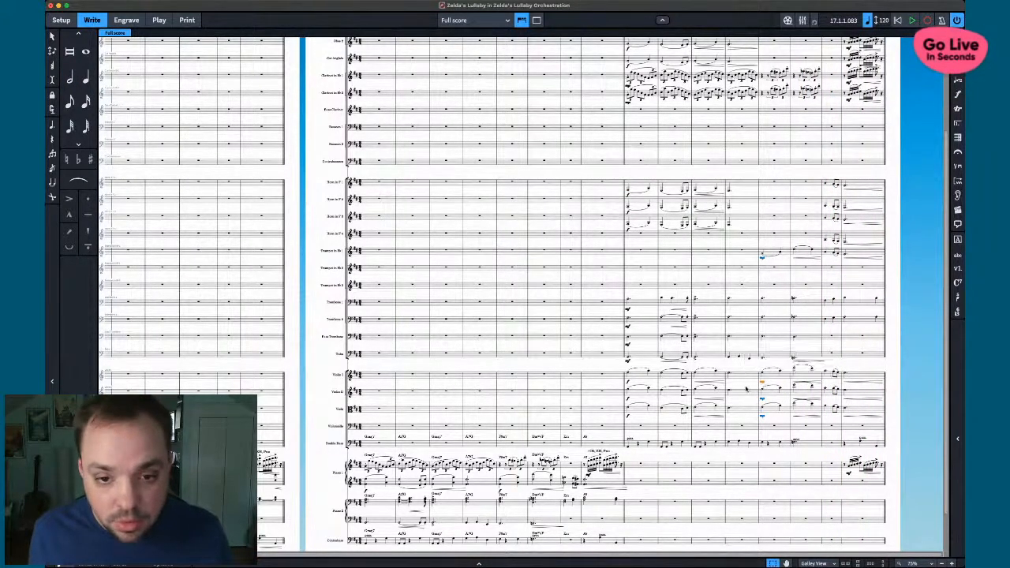
{"action": "scroll", "coordinate": [756, 260], "scroll_direction": "up", "scroll_amount": 3}
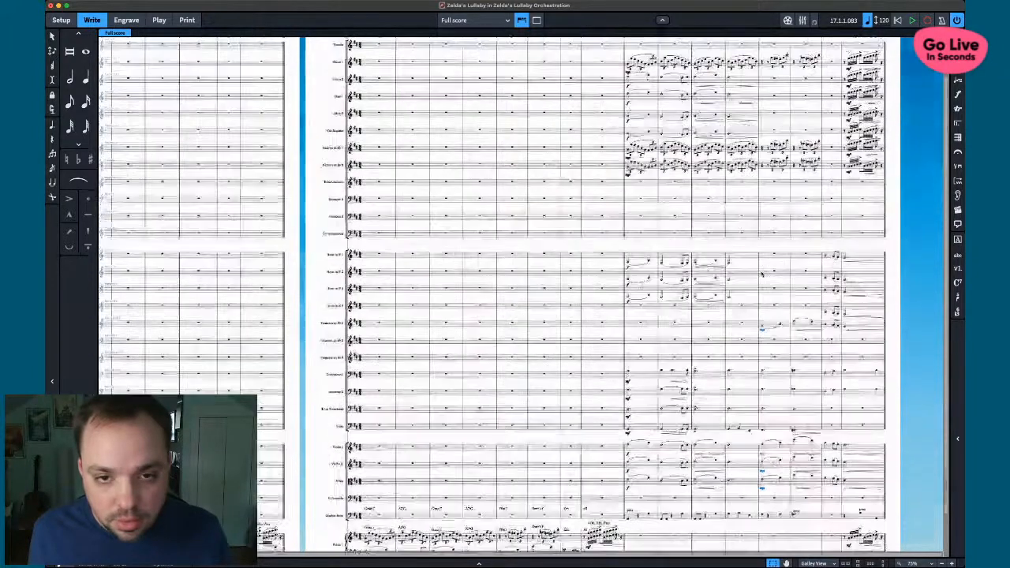
{"action": "scroll", "coordinate": [755, 259], "scroll_direction": "down", "scroll_amount": 3}
- Check the Bass Trombone and lower string notes, then play back from the Violin I note in bar 12
{"action": "left_click", "coordinate": [763, 338]}
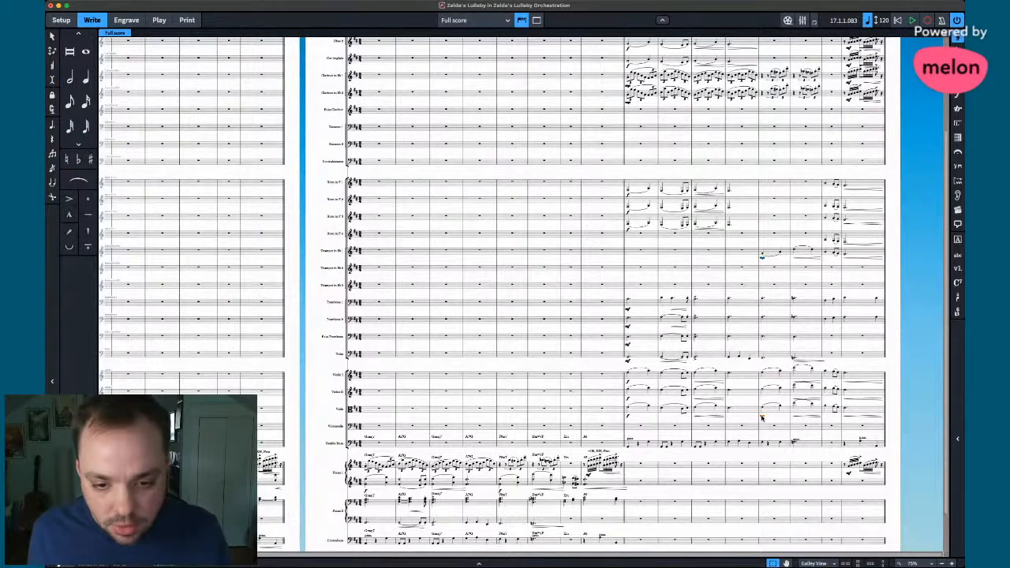
{"action": "left_click", "coordinate": [762, 418]}
{"action": "scroll", "coordinate": [763, 418], "scroll_direction": "up", "scroll_amount": 2}
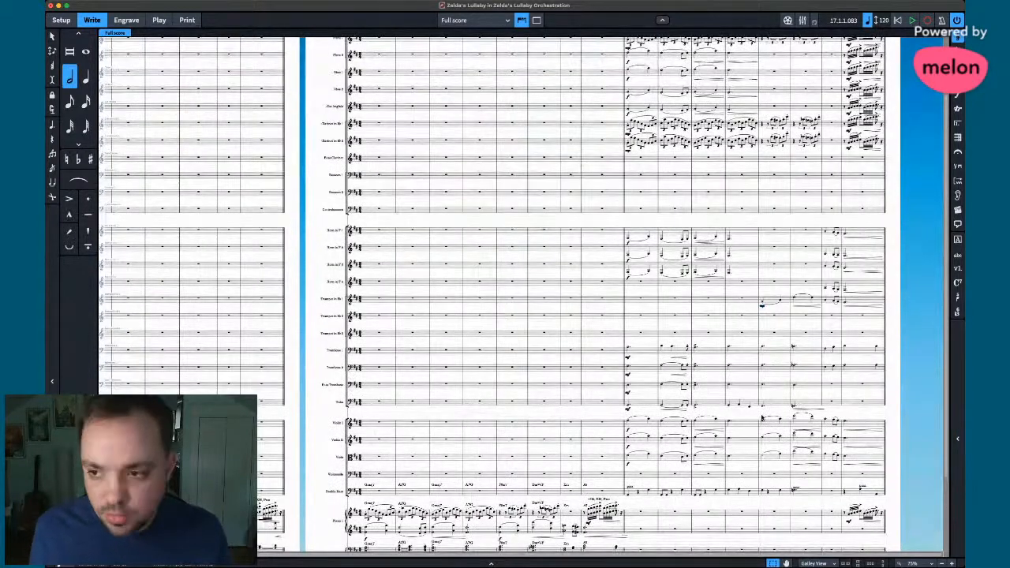
{"action": "scroll", "coordinate": [763, 418], "scroll_direction": "down", "scroll_amount": 3}
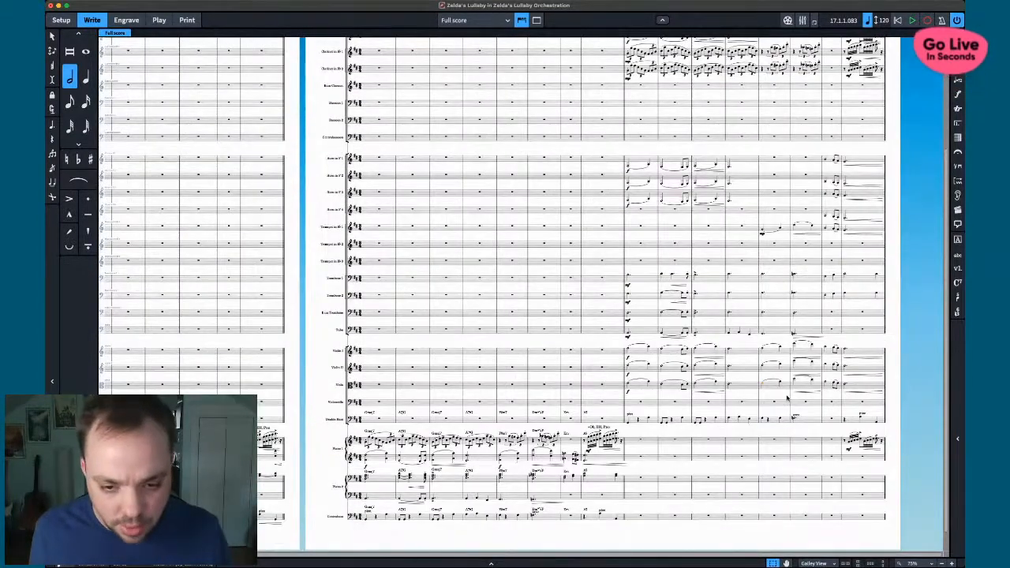
{"action": "scroll", "coordinate": [787, 399], "scroll_direction": "up", "scroll_amount": 4}
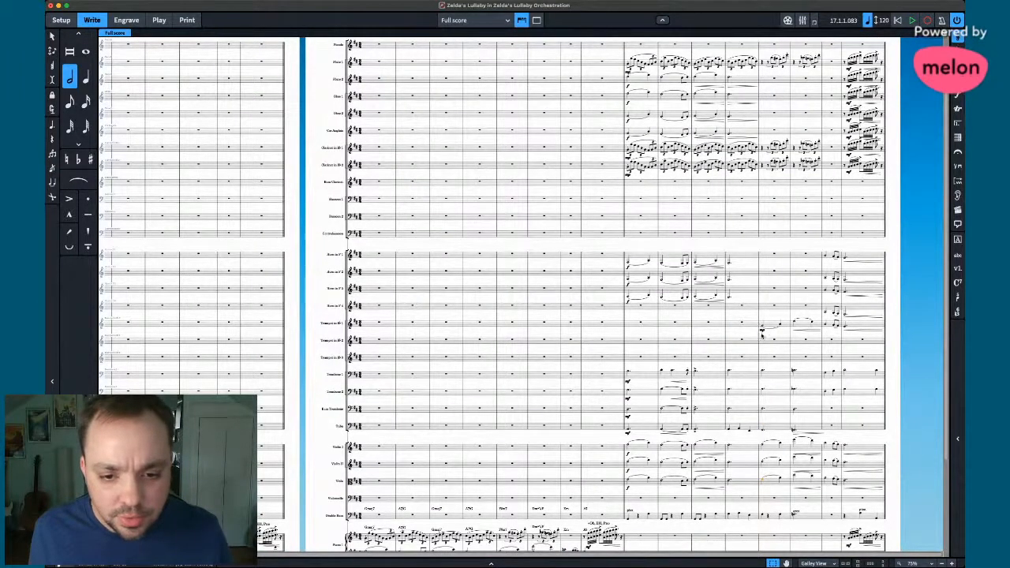
{"action": "left_click", "coordinate": [730, 447]}
{"action": "key", "text": "p"}
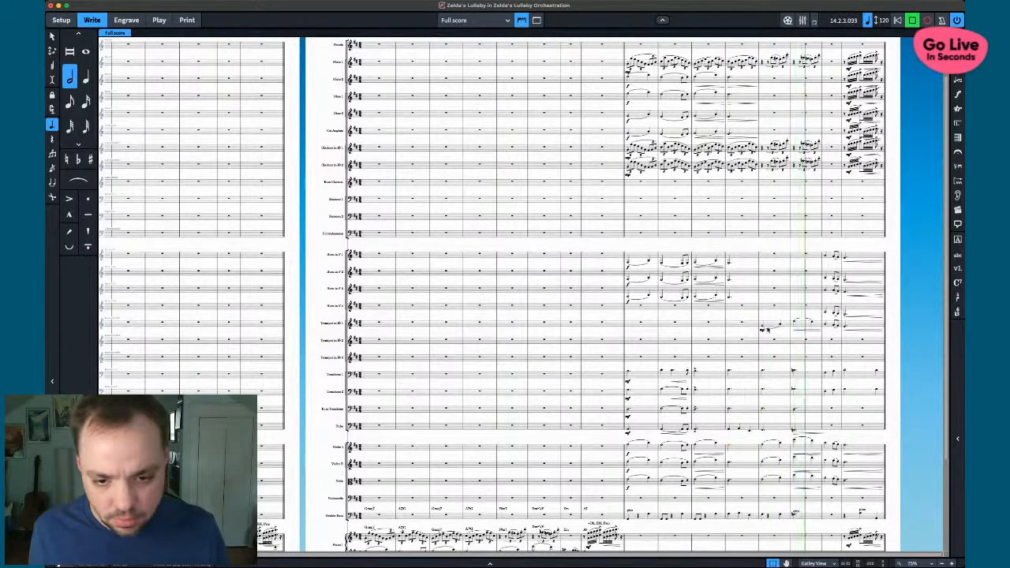
{"action": "key", "text": "space"}
{"action": "key", "text": "shift+d"}
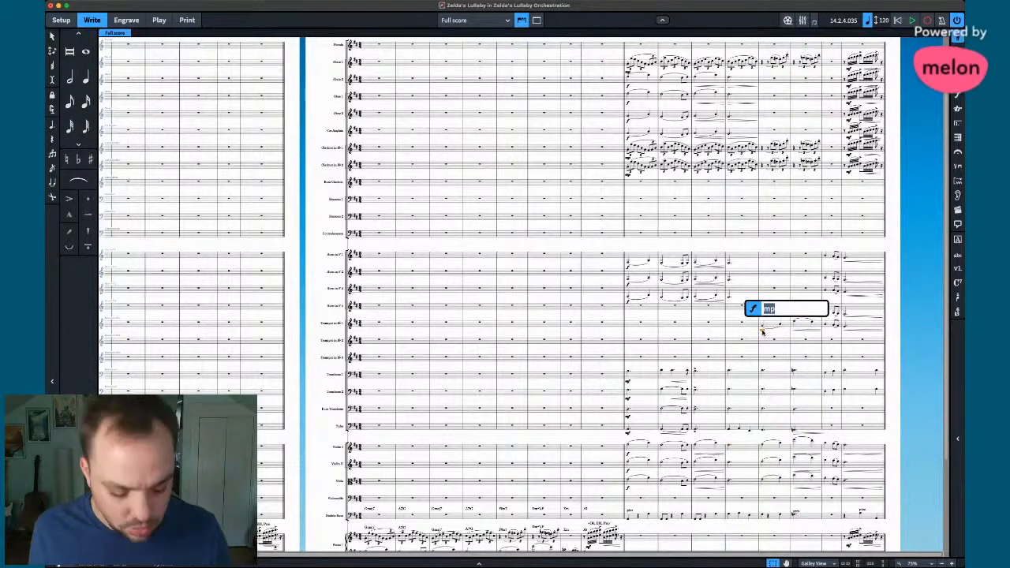
{"action": "key", "text": "Return"}
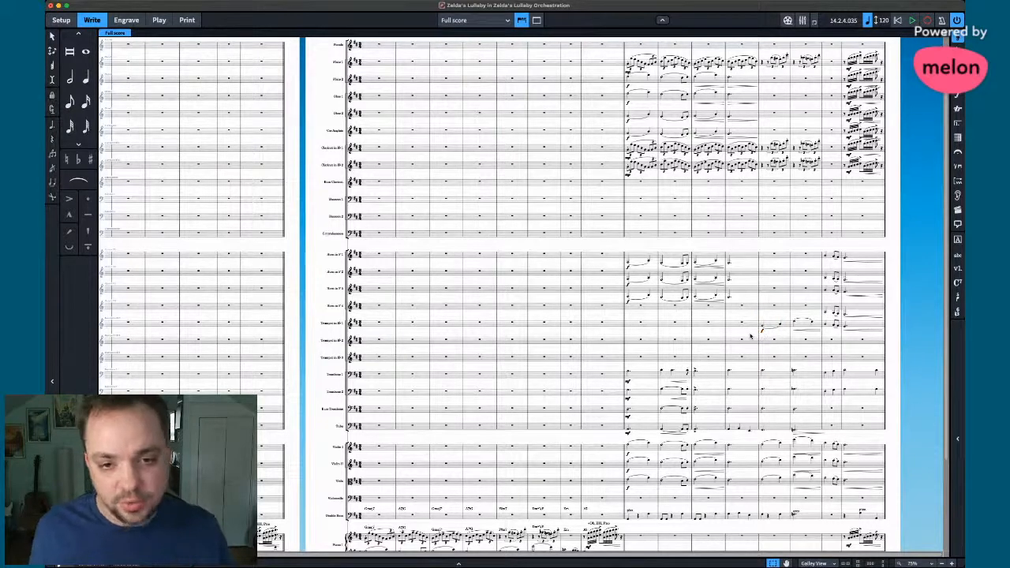
{"action": "key", "text": "shift+d"}
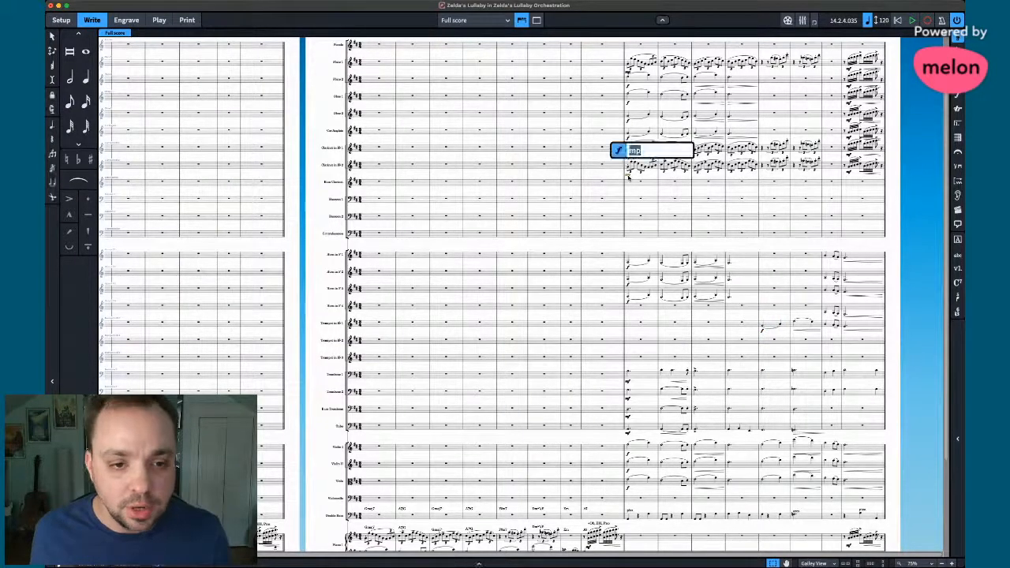
{"action": "type", "text": "mf"}
{"action": "key", "text": "Return"}
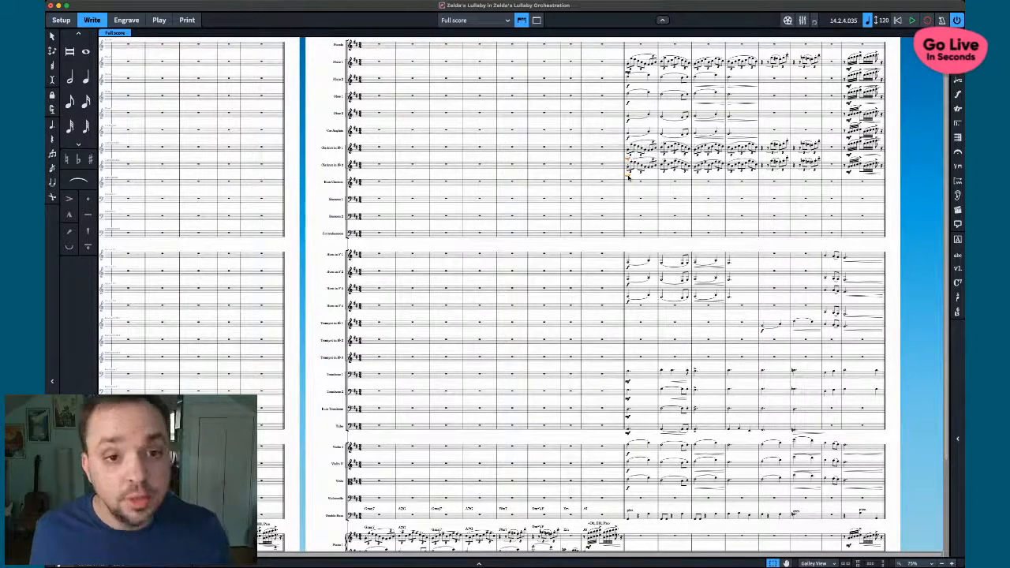
{"action": "double_click", "coordinate": [628, 73]}
{"action": "type", "text": "mf"}
{"action": "key", "text": "Return"}
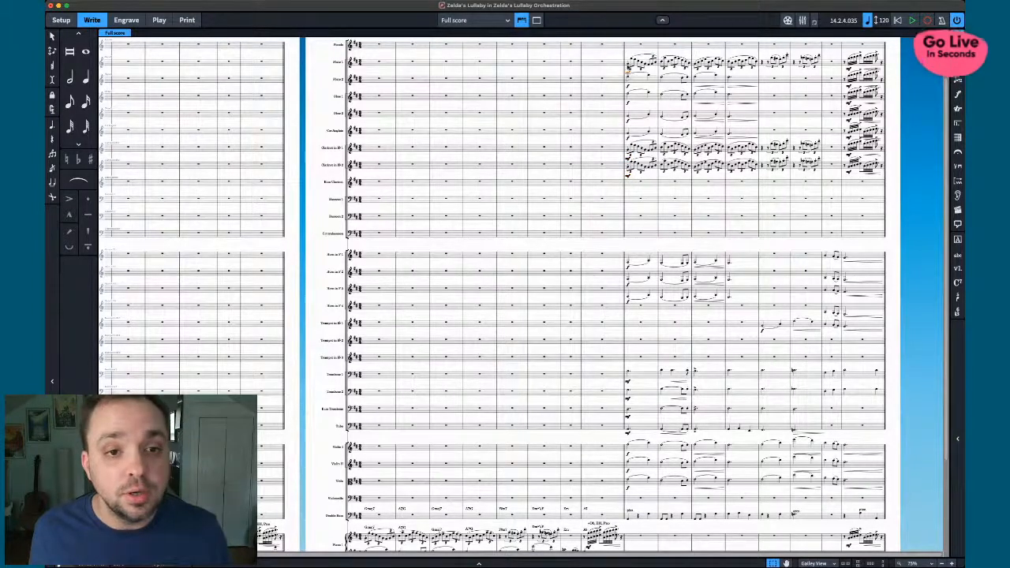
{"action": "left_click", "coordinate": [629, 66]}
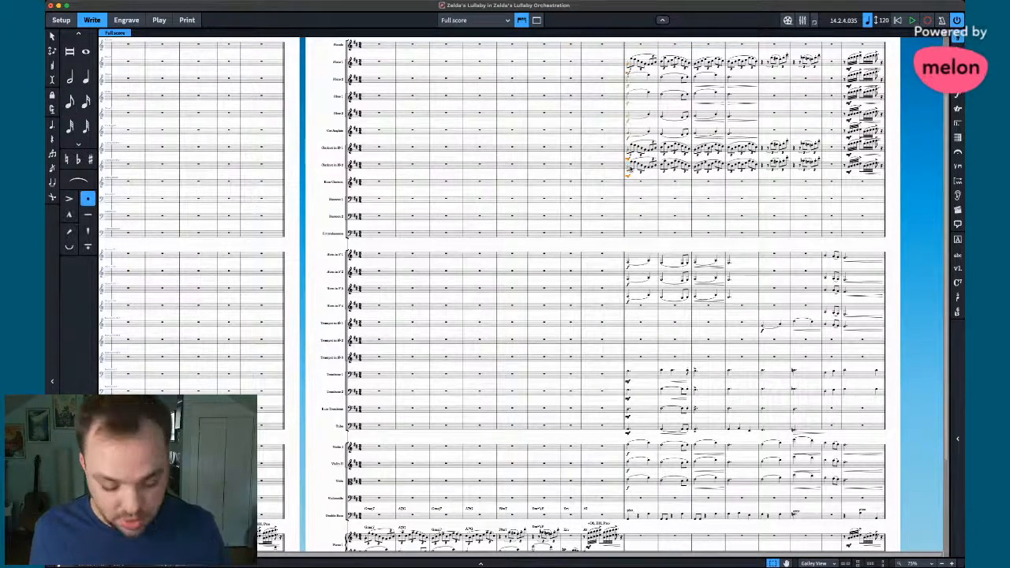
{"action": "key", "text": "space"}
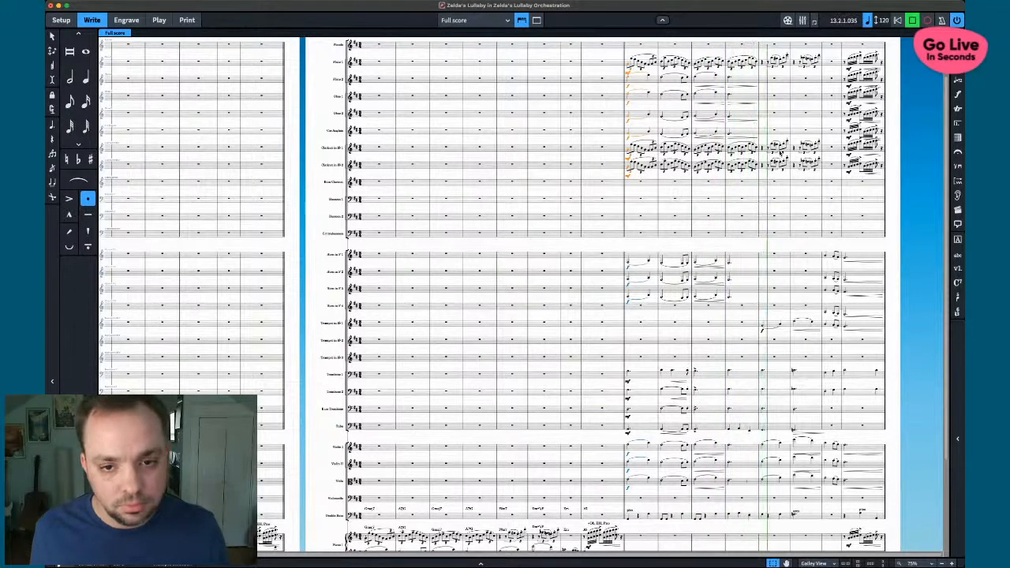
{"action": "key", "text": "space"}
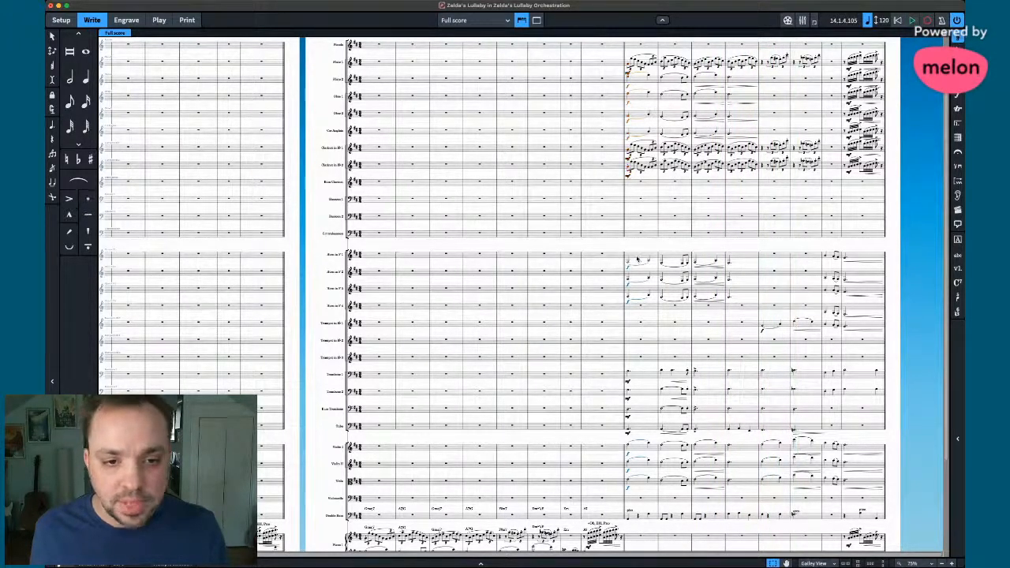
{"action": "left_click", "coordinate": [888, 452]}
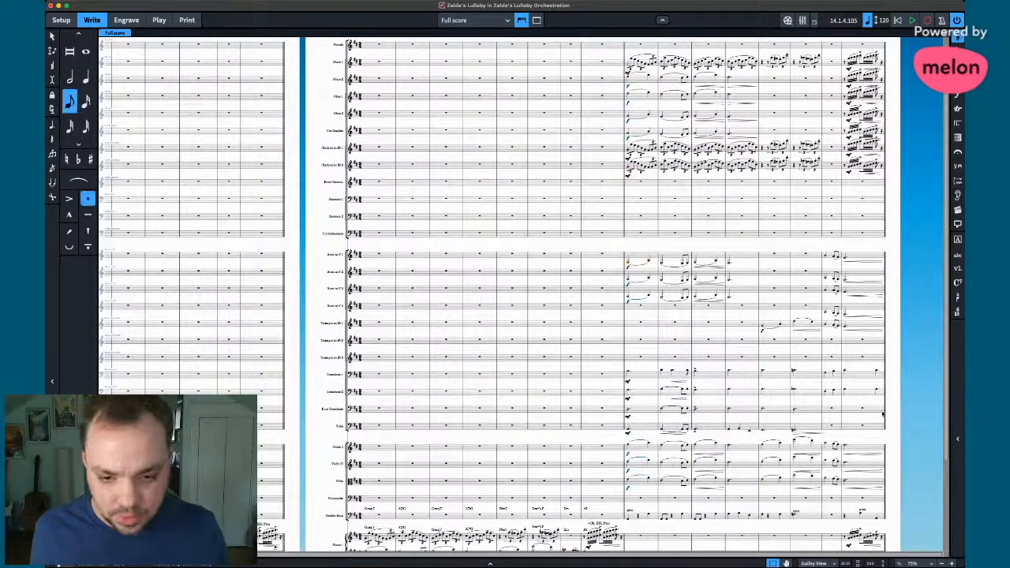
{"action": "key", "text": "ctrl+a"}
{"action": "key", "text": "space"}
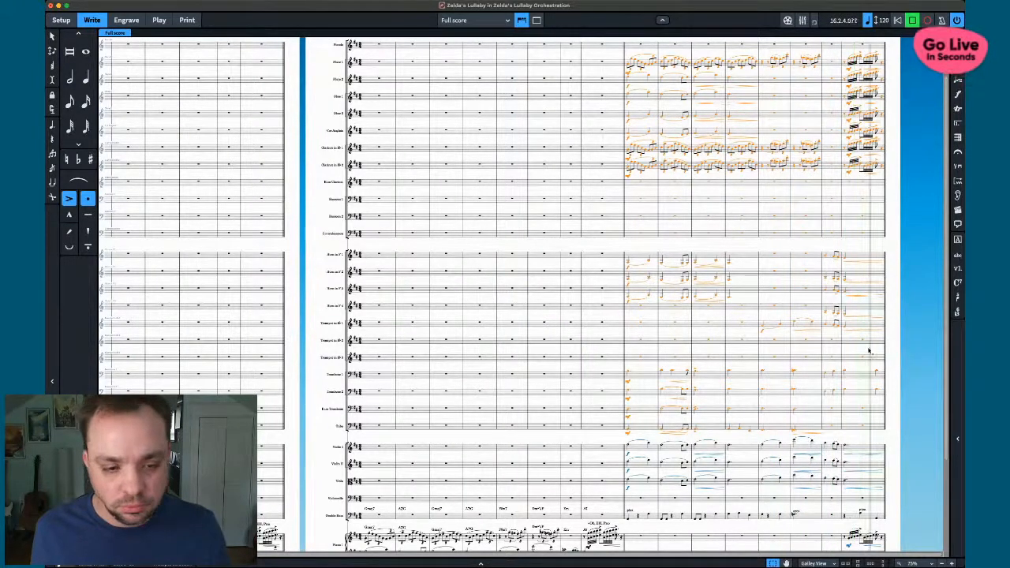
- Select the string passages from bar 9 and play them back, then stop
{"action": "key", "text": "super+Tab"}
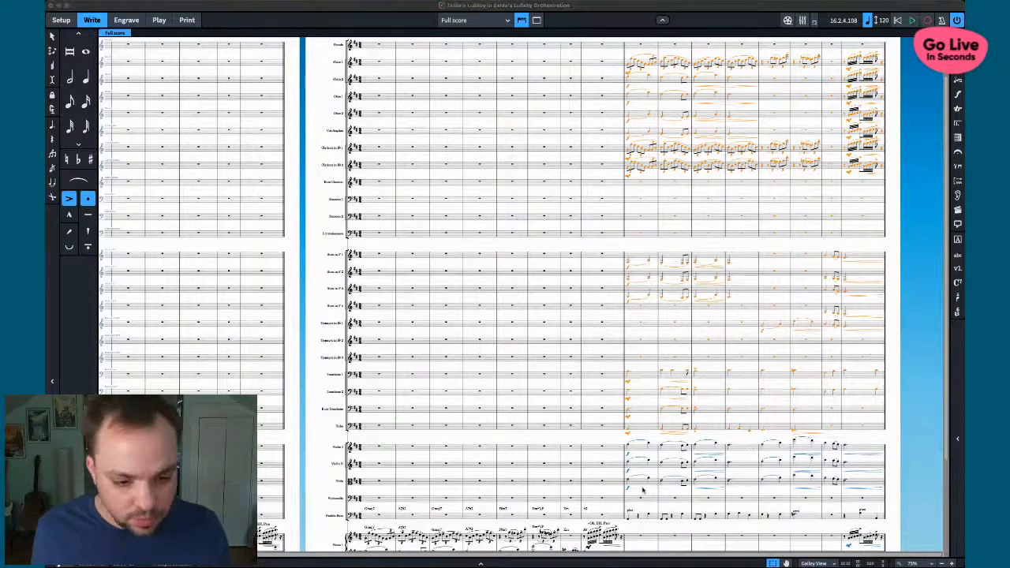
{"action": "left_click", "coordinate": [643, 488]}
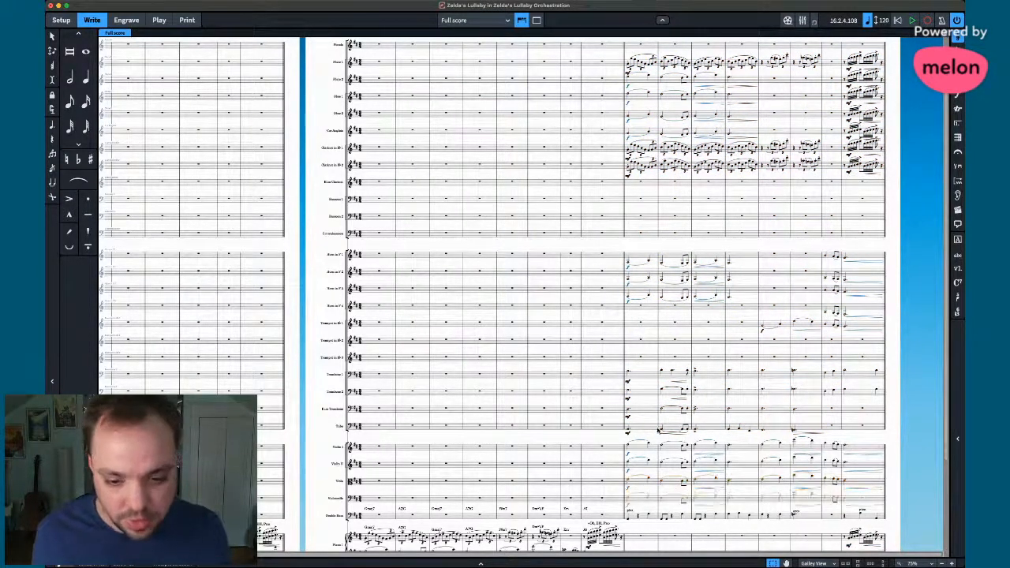
{"action": "key", "text": "6"}
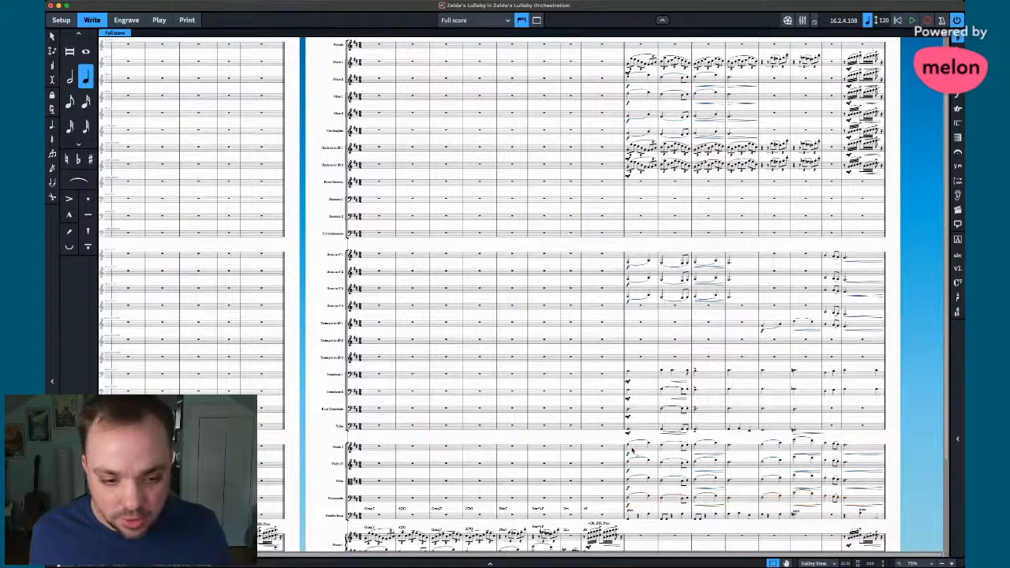
{"action": "left_click", "coordinate": [629, 449], "text": "shift"}
{"action": "key", "text": "space"}
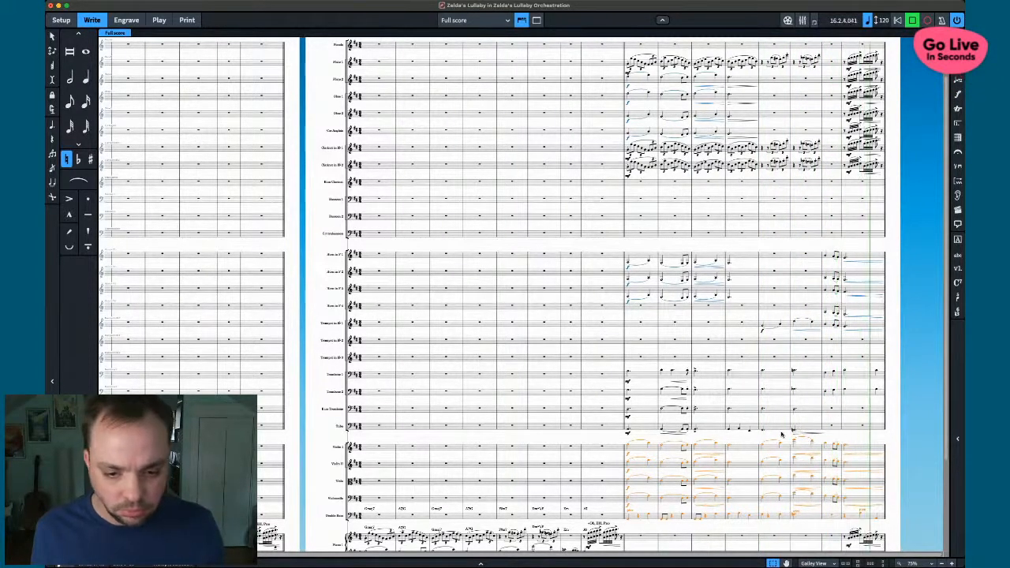
{"action": "key", "text": "space"}
- Add a forte dynamic to the first Double Bass note in bar 9
{"action": "left_click", "coordinate": [647, 506]}
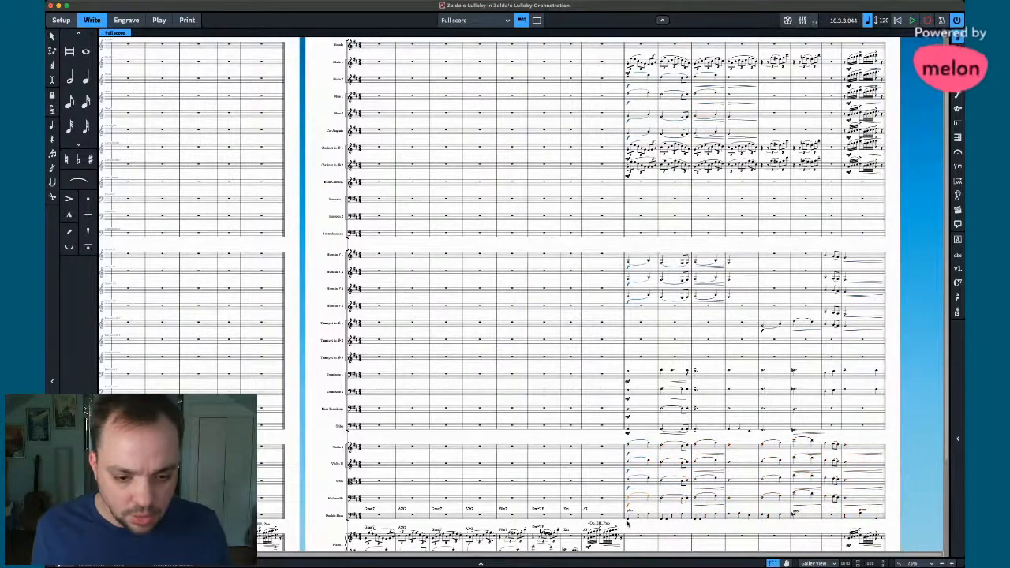
{"action": "left_click", "coordinate": [629, 518]}
{"action": "key", "text": "shift+d"}
{"action": "type", "text": "f"}
{"action": "key", "text": "Return"}
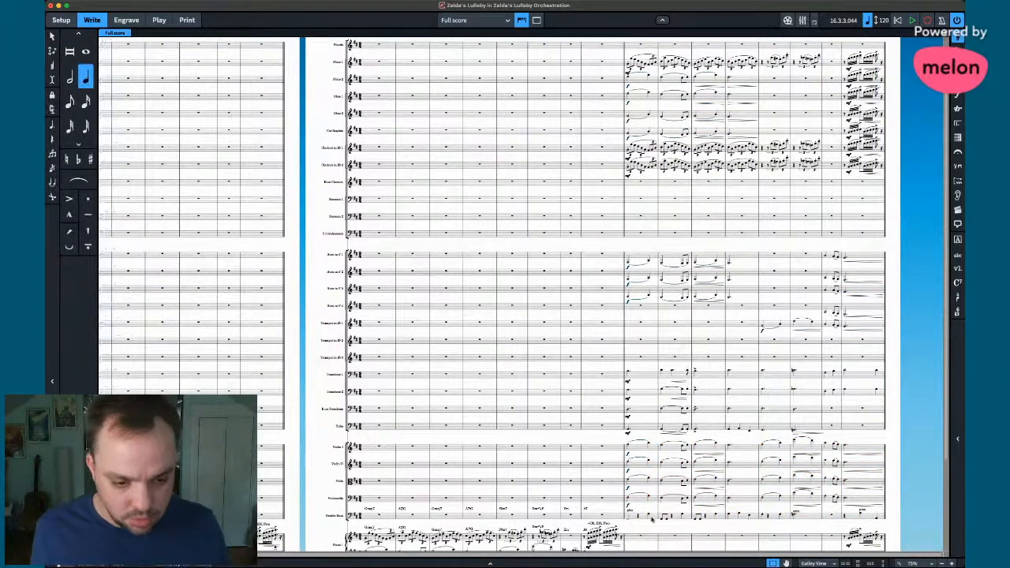
{"action": "left_click", "coordinate": [629, 521]}
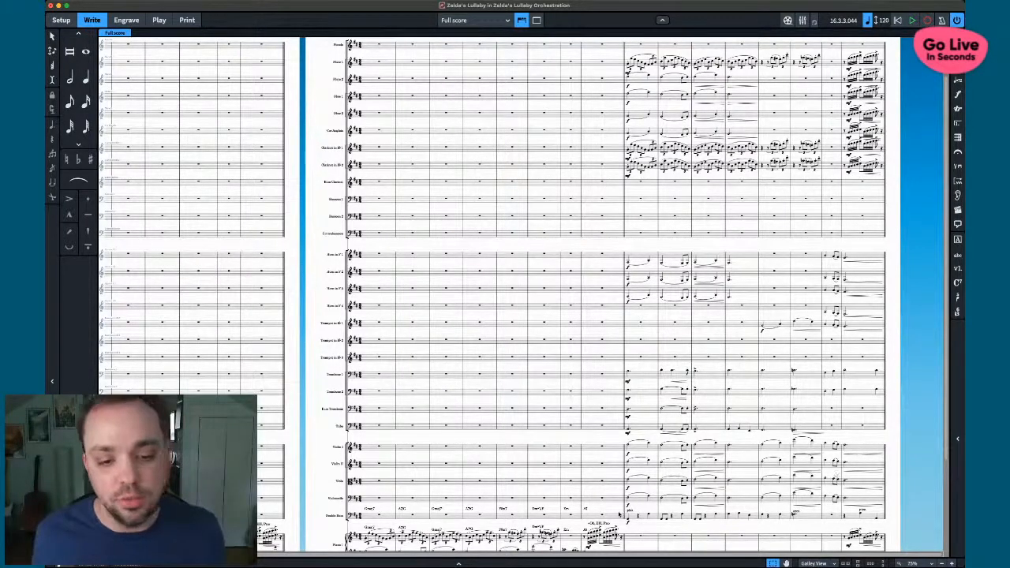
{"action": "left_click", "coordinate": [629, 431]}
{"action": "left_click", "coordinate": [855, 255], "text": "shift"}
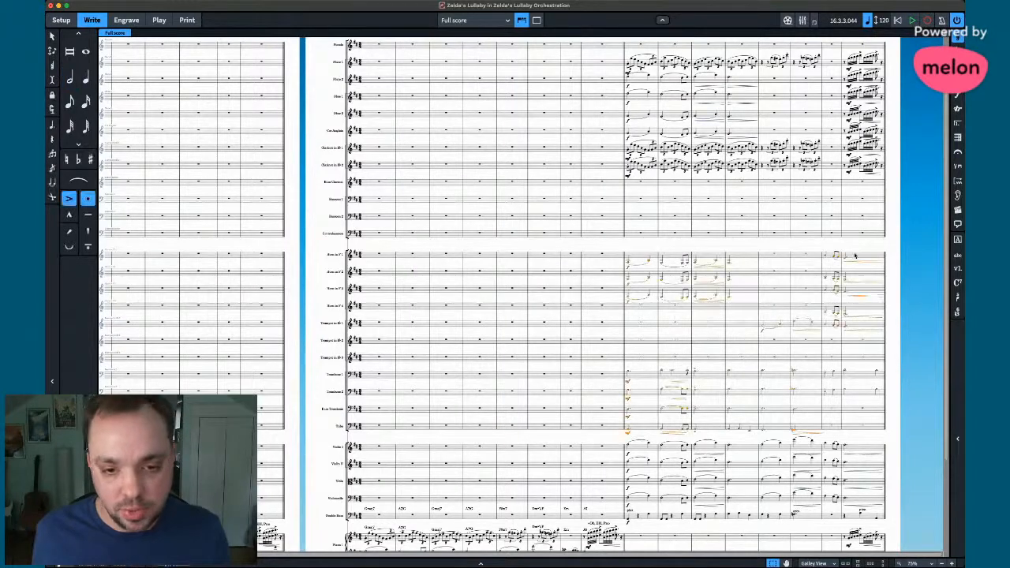
{"action": "key", "text": "p"}
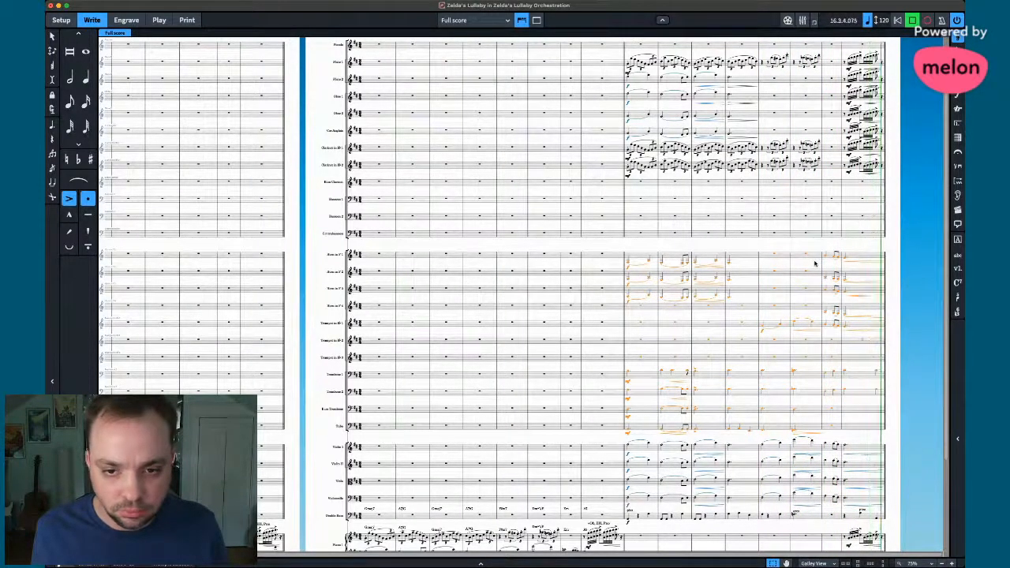
{"action": "left_click", "coordinate": [625, 233]}
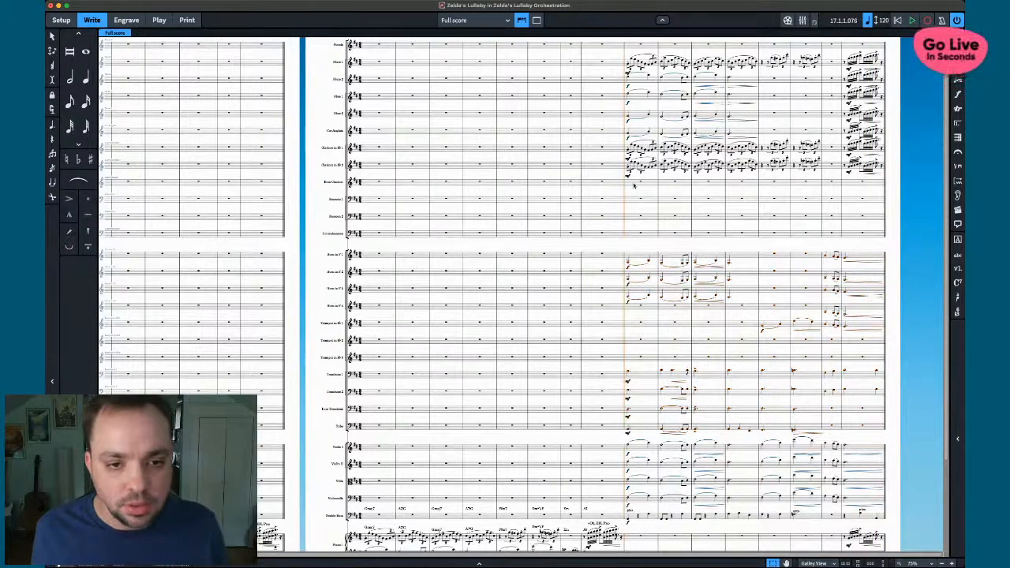
{"action": "key", "text": "7"}
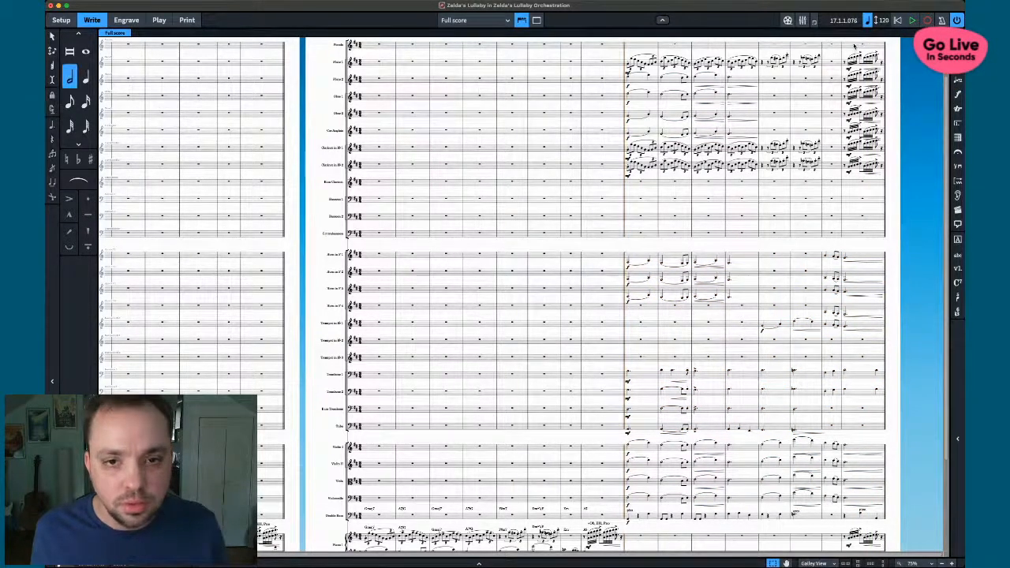
{"action": "left_click", "coordinate": [636, 237], "text": "shift"}
{"action": "key", "text": "space"}
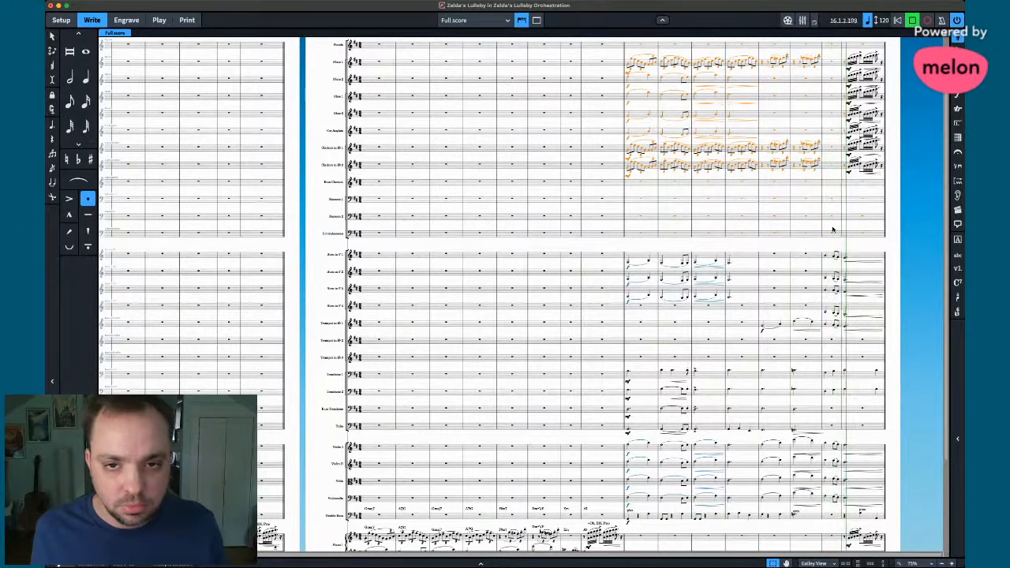
{"action": "key", "text": "space"}
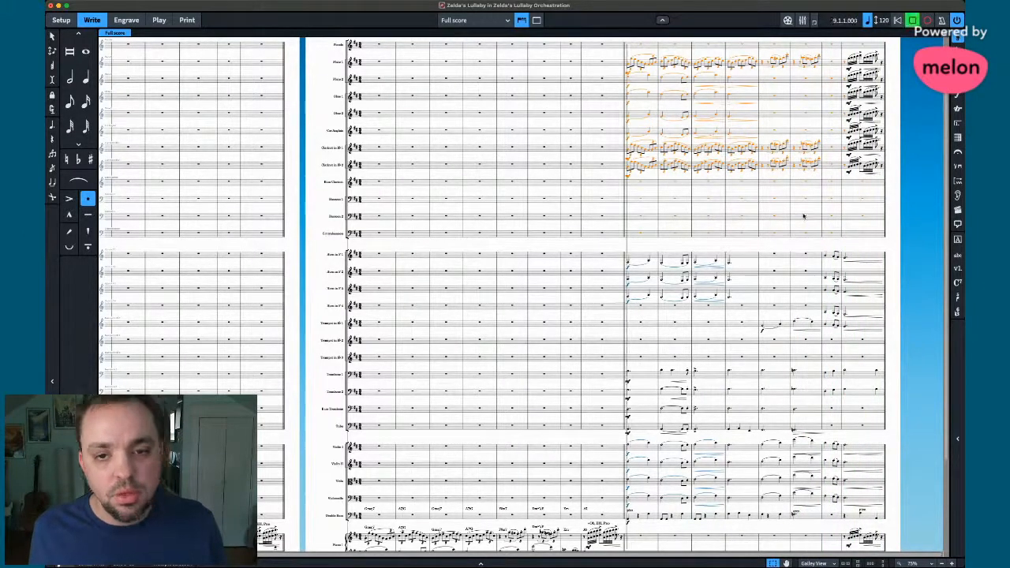
{"action": "key", "text": "Escape"}
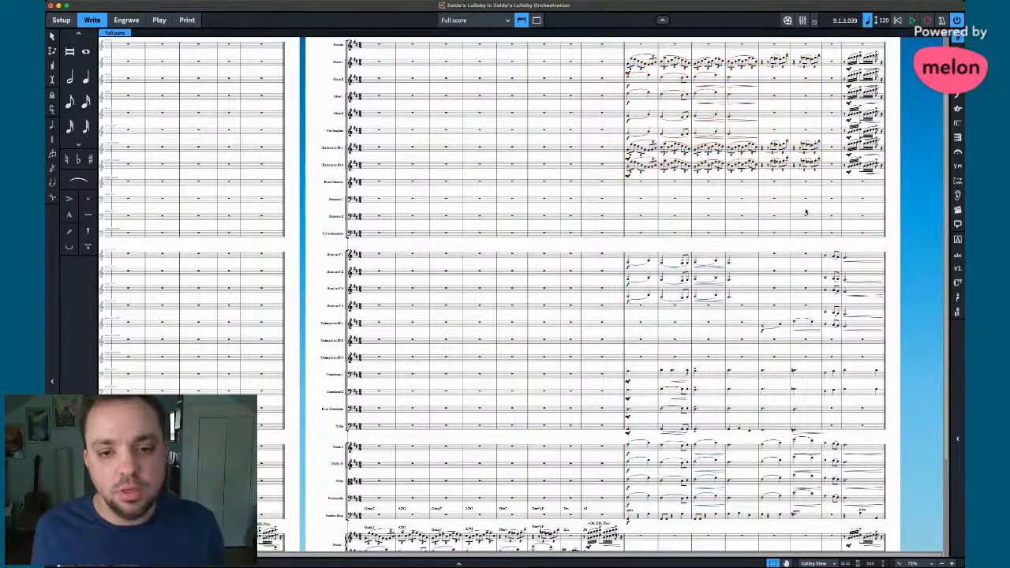
{"action": "key", "text": "space"}
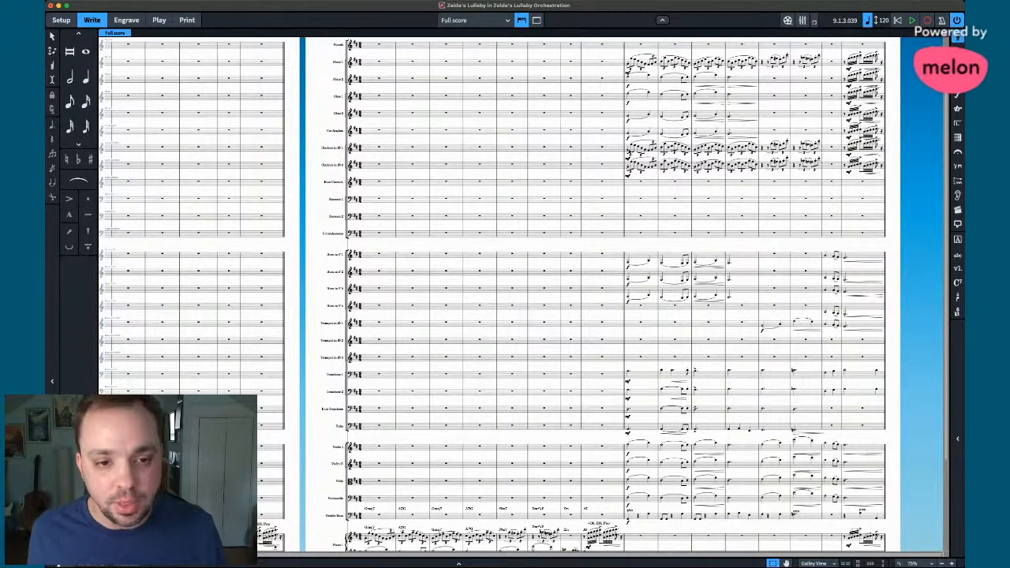
{"action": "left_click", "coordinate": [630, 151]}
{"action": "key", "text": "space"}
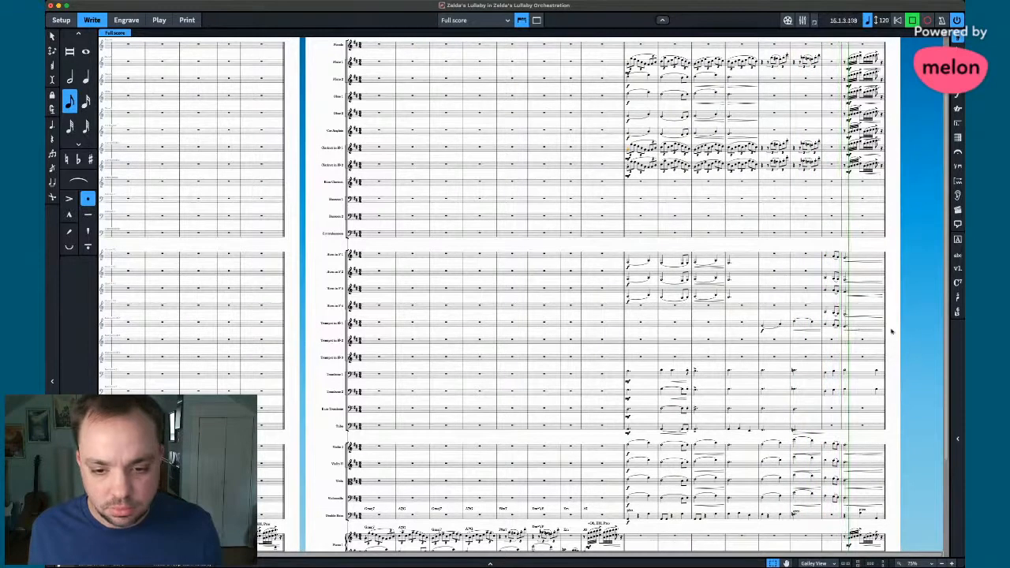
{"action": "key", "text": "space"}
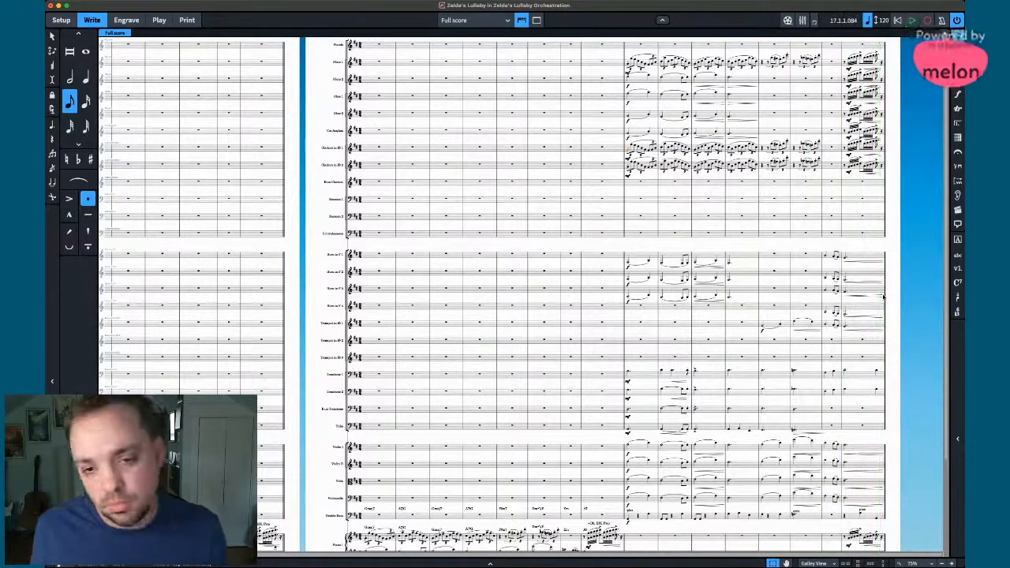
{"action": "scroll", "coordinate": [884, 297], "scroll_direction": "down", "scroll_amount": 2}
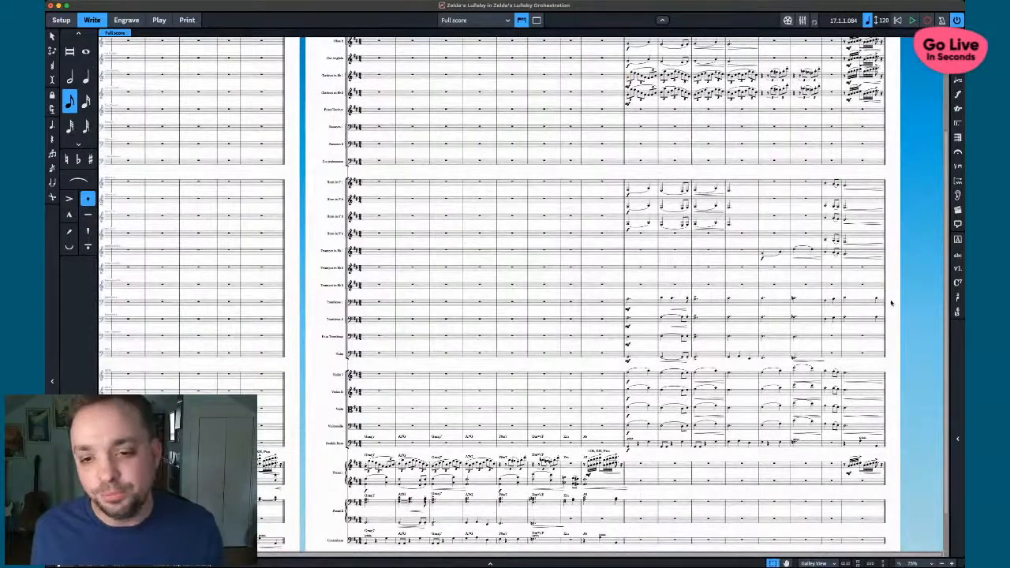
{"action": "scroll", "coordinate": [885, 297], "scroll_direction": "up", "scroll_amount": 4}
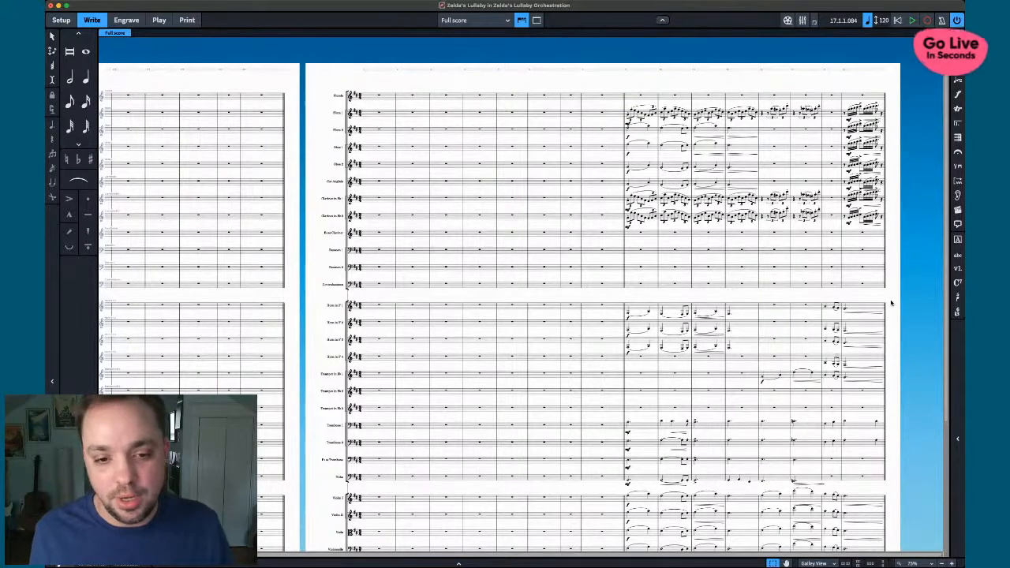
{"action": "scroll", "coordinate": [892, 303], "scroll_direction": "down", "scroll_amount": 5}
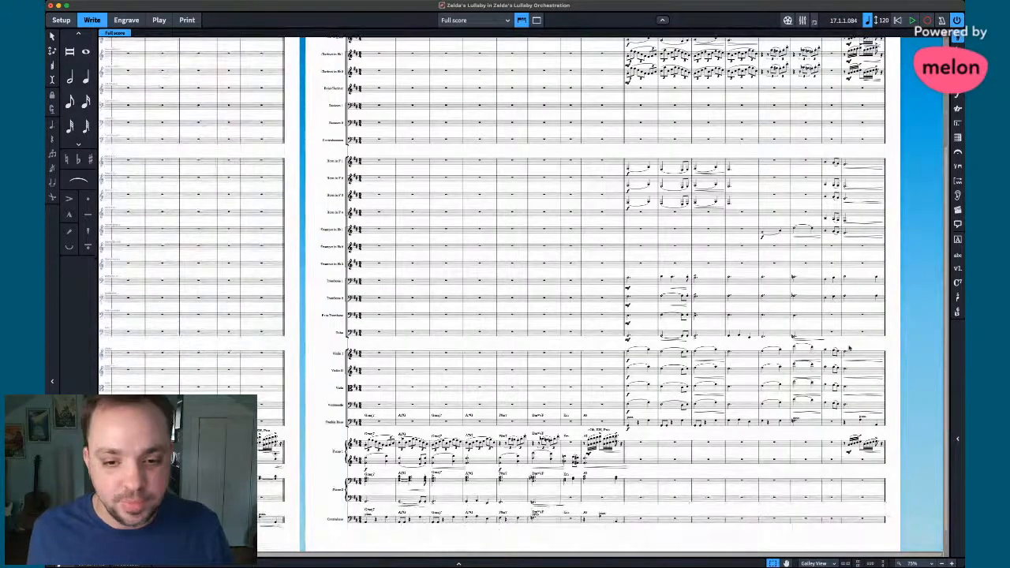
{"action": "scroll", "coordinate": [849, 348], "scroll_direction": "up", "scroll_amount": 3}
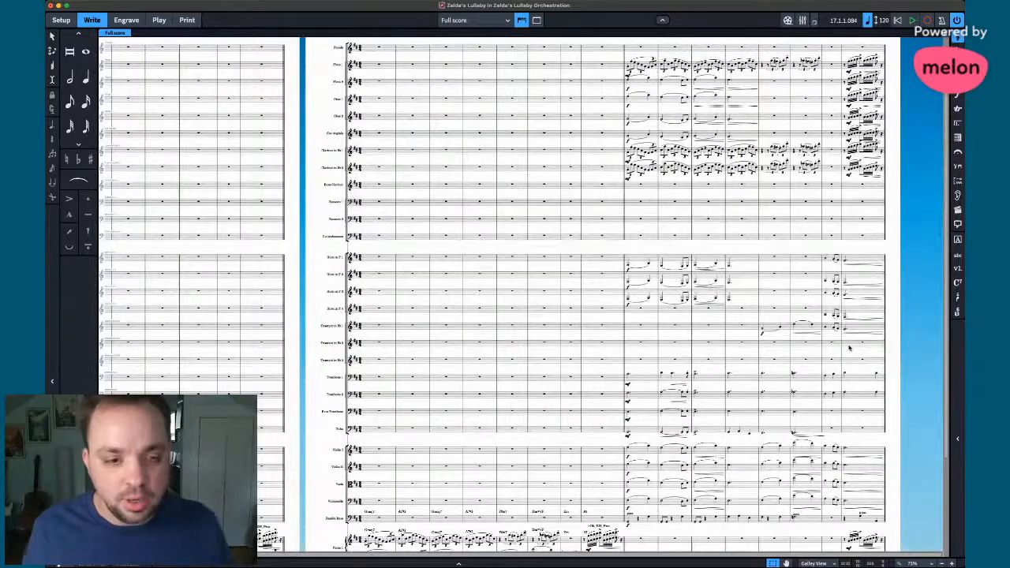